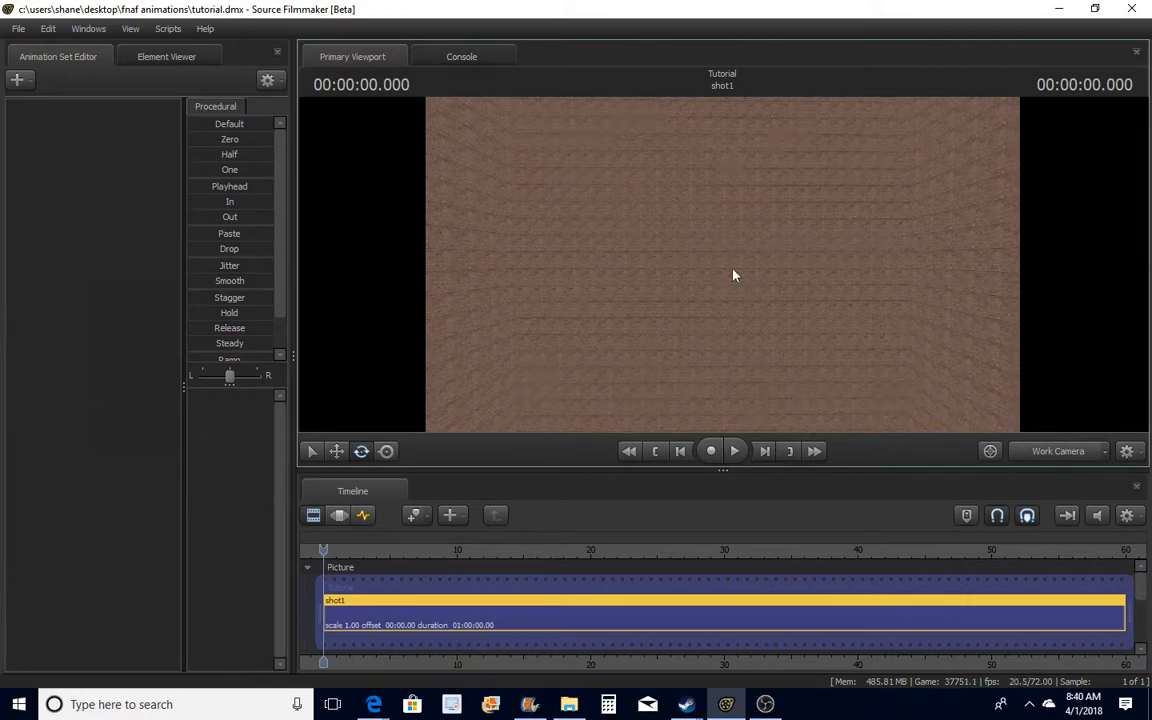
# Add a new scene camera to shot1 and save the session
pyautogui.click(1103, 452)
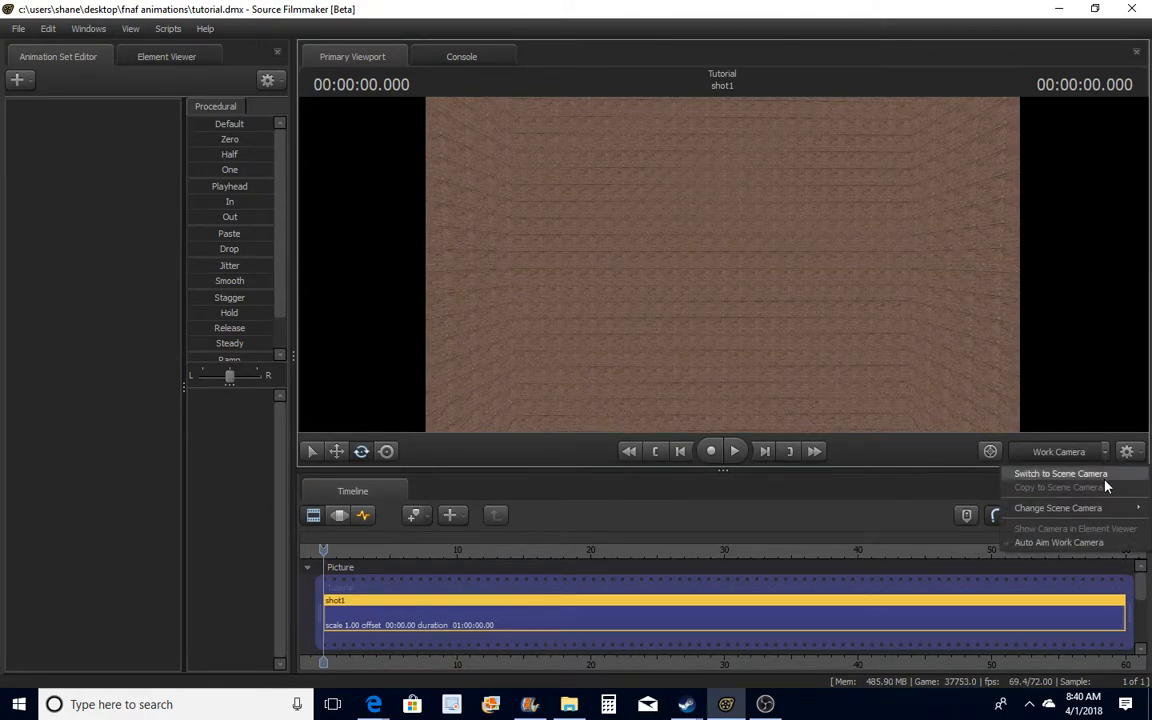
pyautogui.moveTo(1101, 510)
pyautogui.click(960, 511)
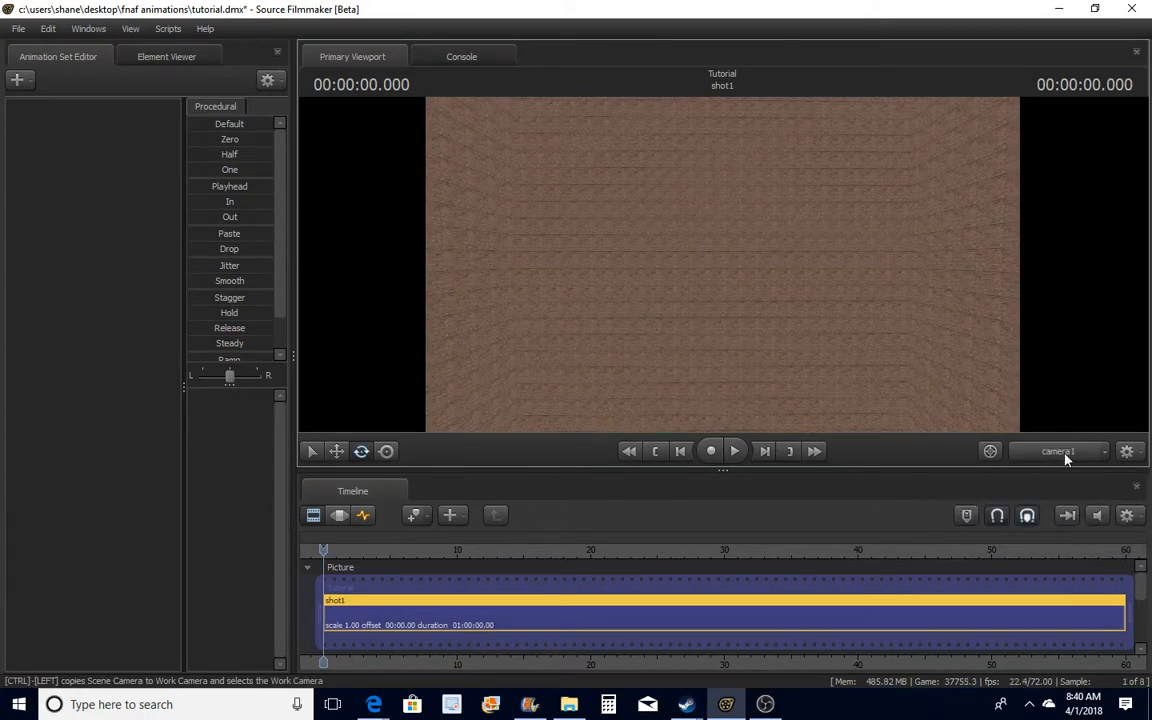
pyautogui.moveTo(722, 264); pyautogui.dragTo(727, 264)
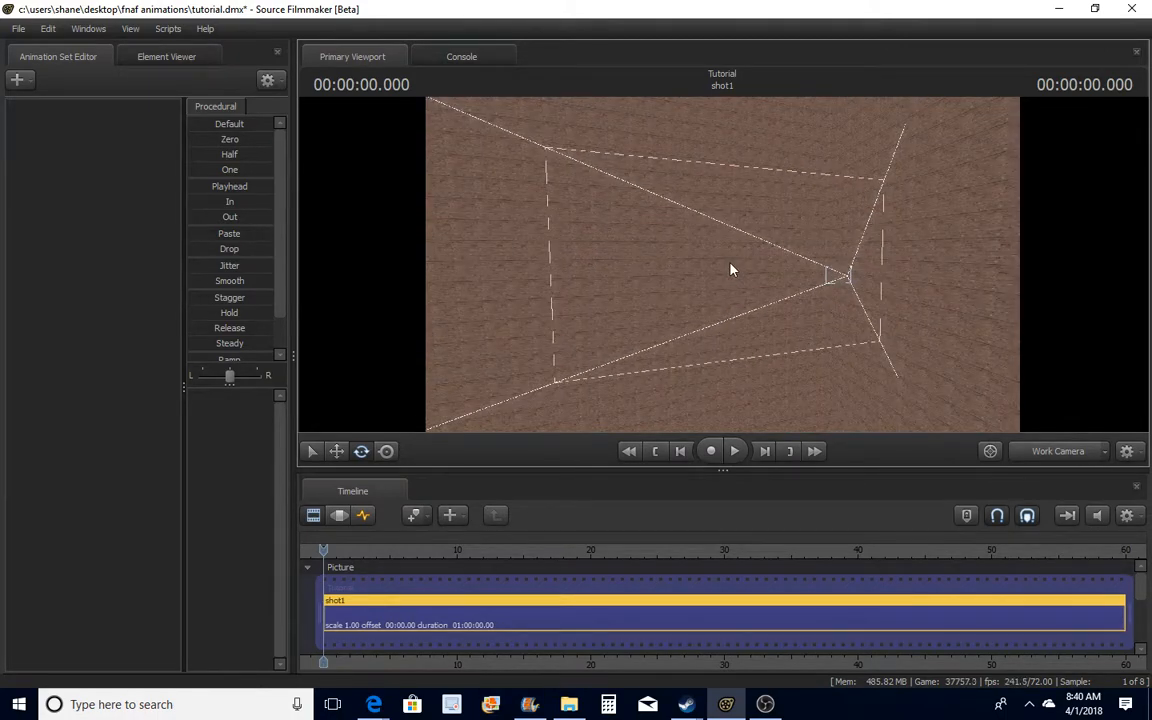
pyautogui.hotkey('ctrl', 's')
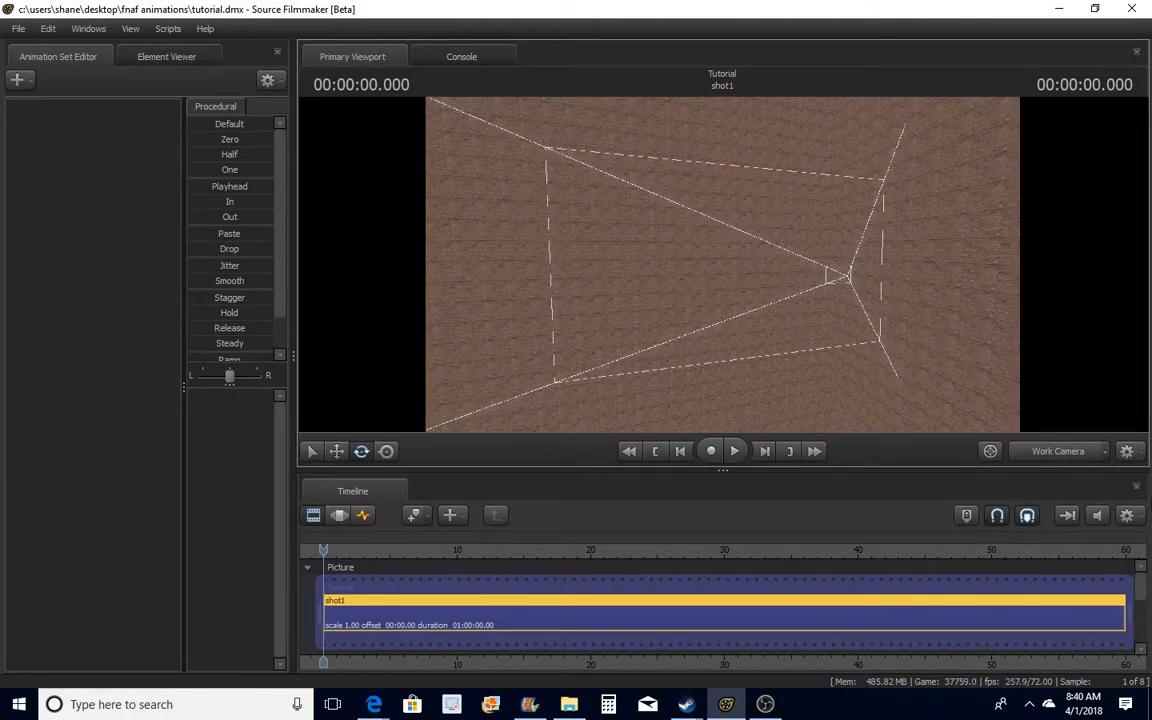
pyautogui.click(1105, 452)
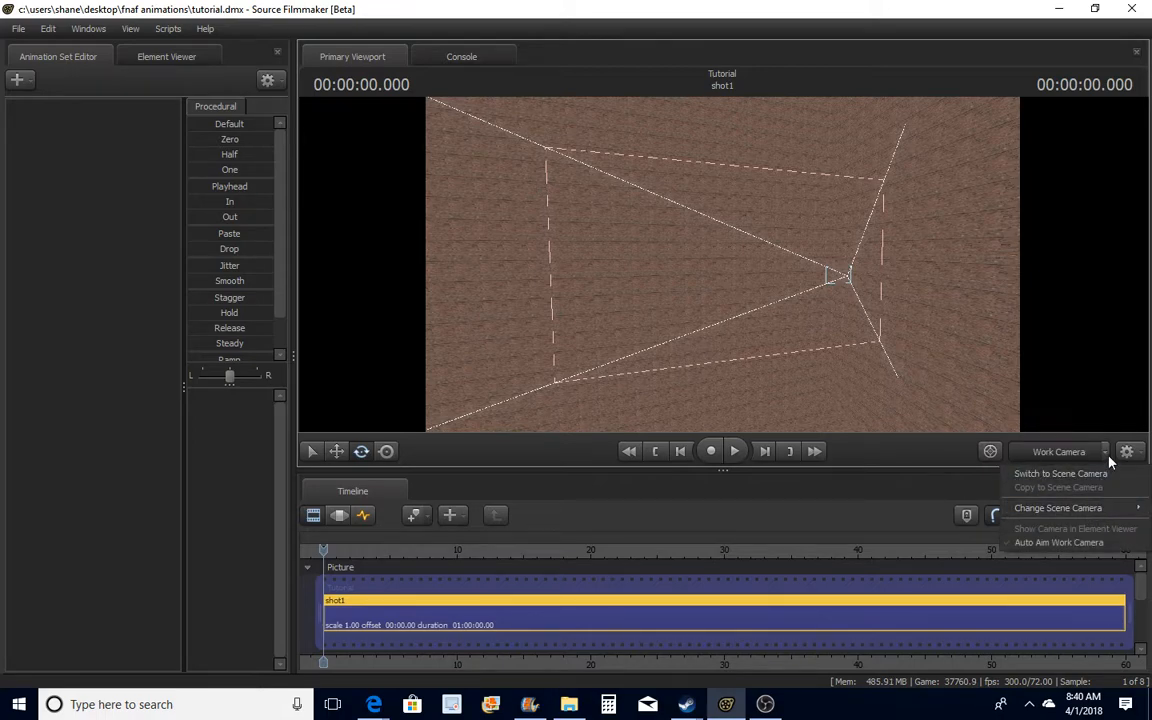
pyautogui.click(1108, 461)
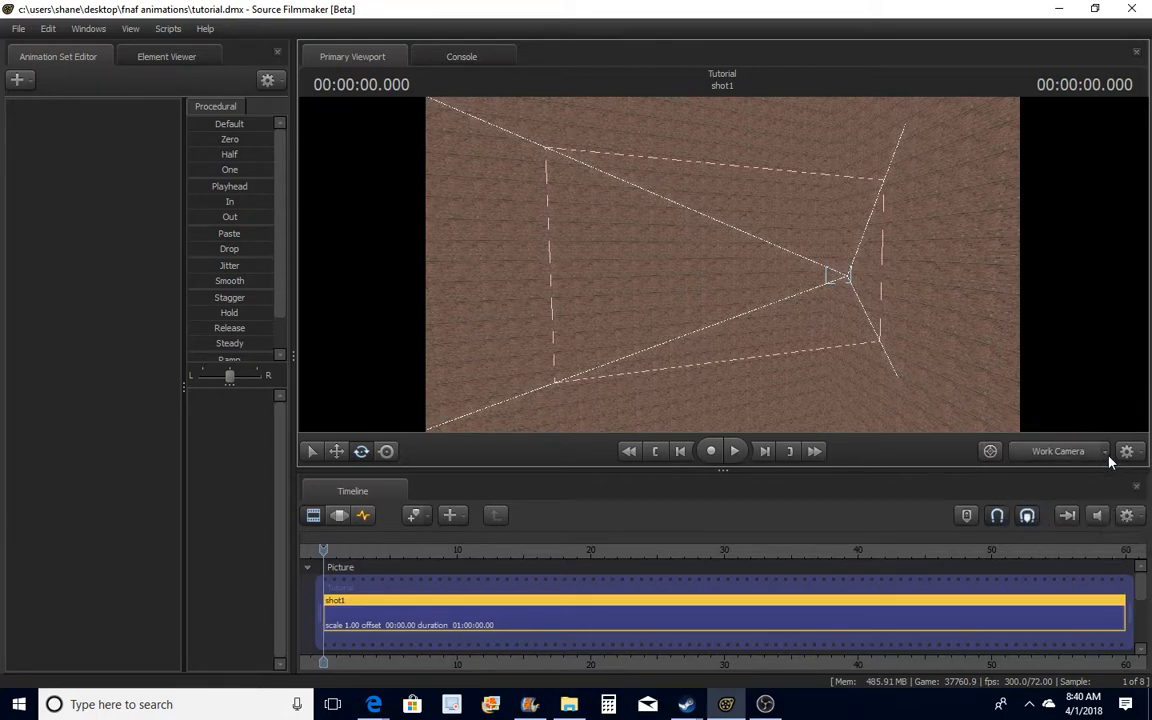
# Start an animation set for a new model and browse the springbonnie files among the workshop models
pyautogui.click(19, 78)
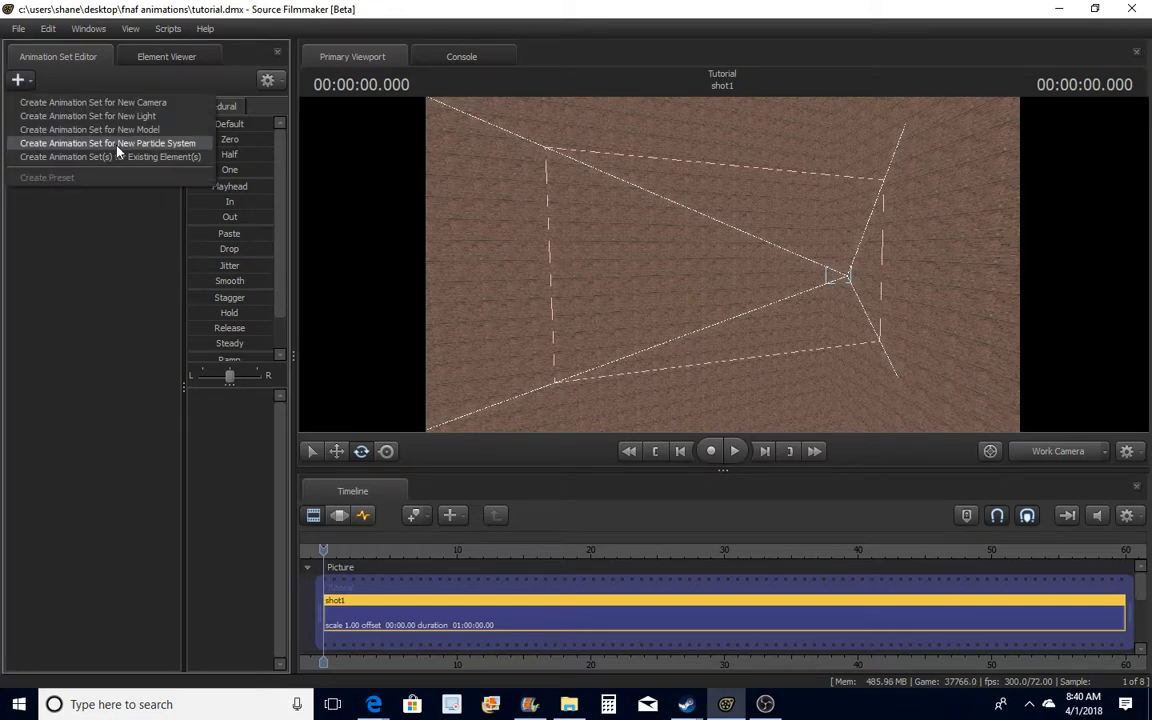
pyautogui.click(156, 131)
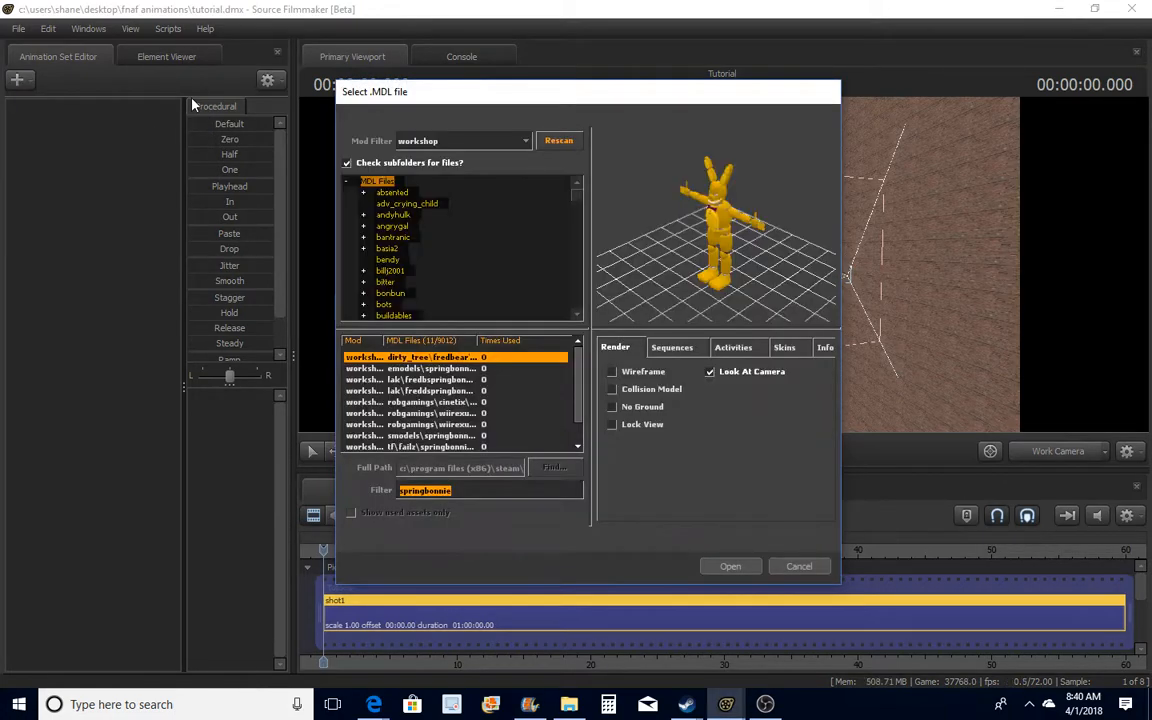
pyautogui.scroll(-1, 437, 442)
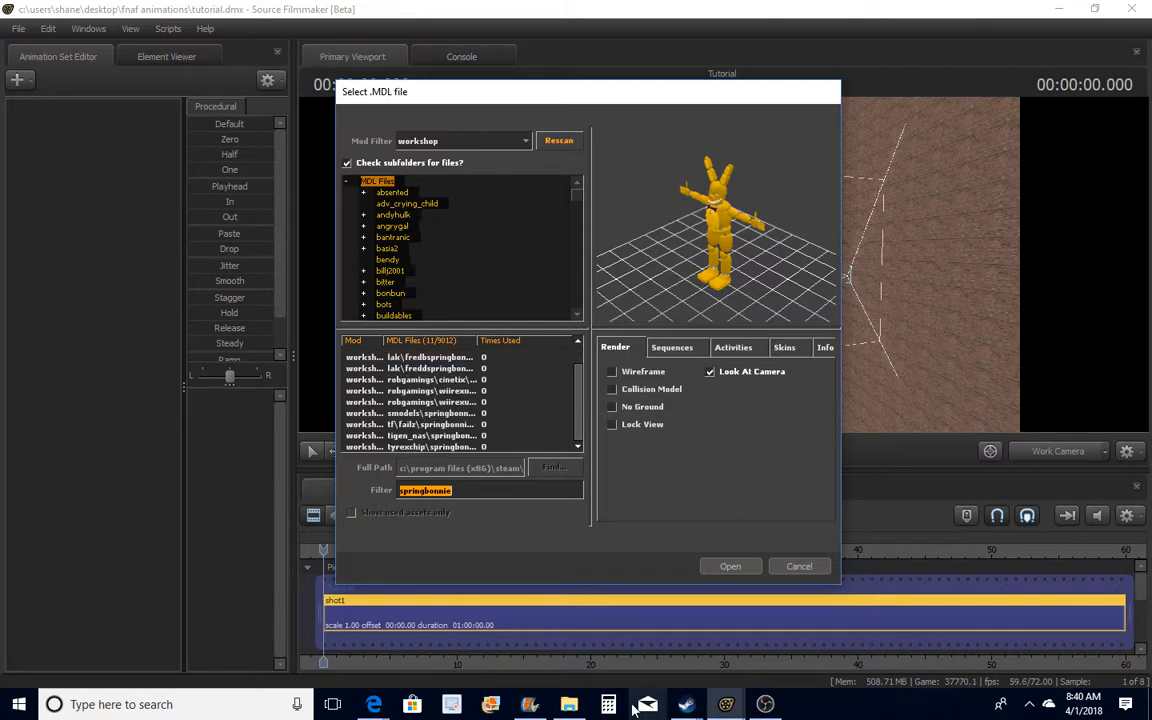
# Switch to Steam and look at the Community options, including Workshop, where models can be found
pyautogui.moveTo(685, 708)
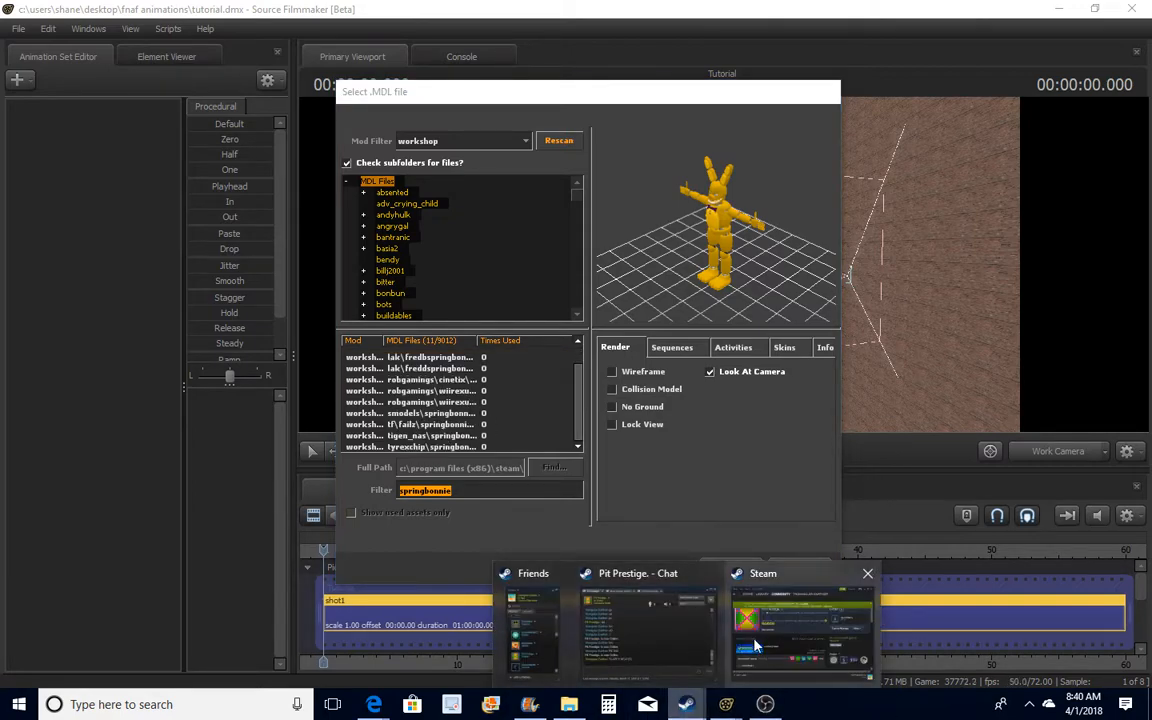
pyautogui.click(700, 590)
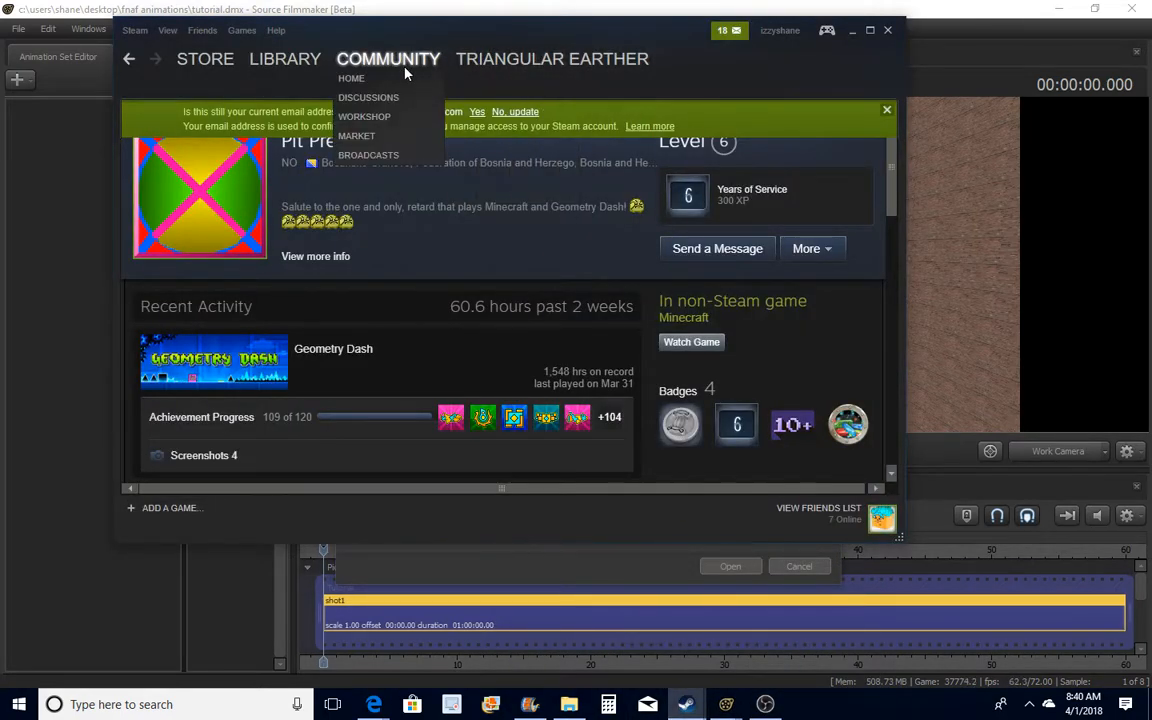
pyautogui.click(852, 31)
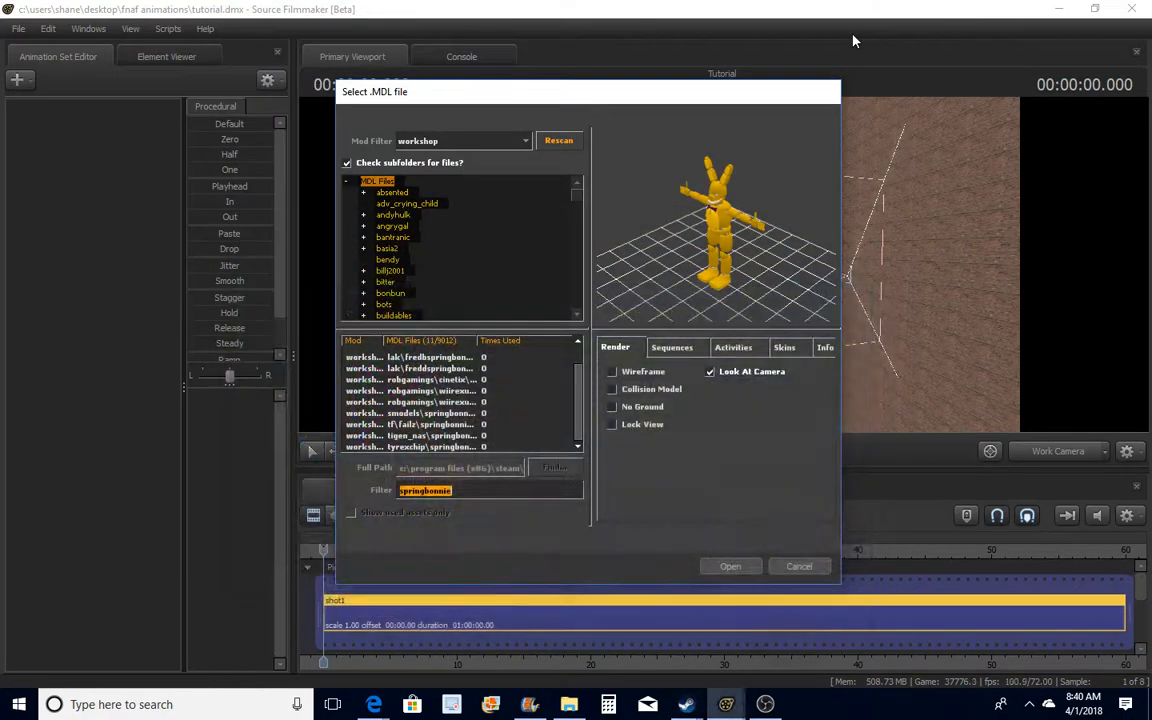
# Preview the springbonnie model from the tf\failz folder and load it into the scene
pyautogui.click(467, 426)
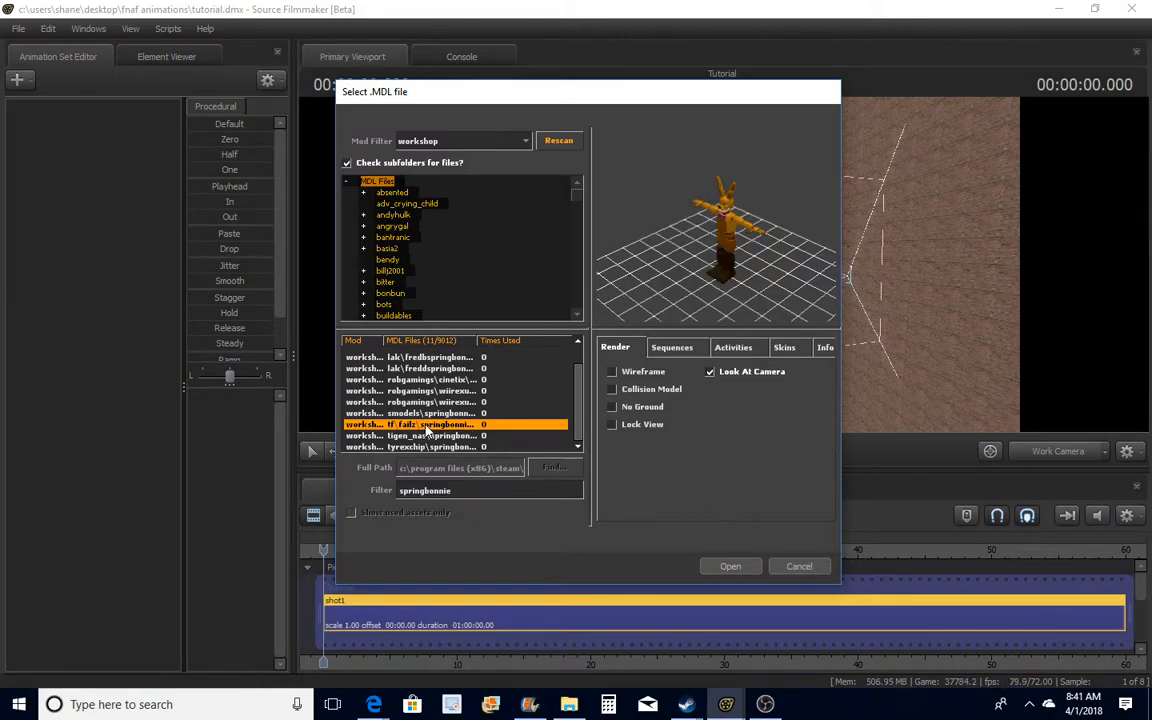
pyautogui.moveTo(681, 242); pyautogui.dragTo(730, 250)
pyautogui.click(730, 566)
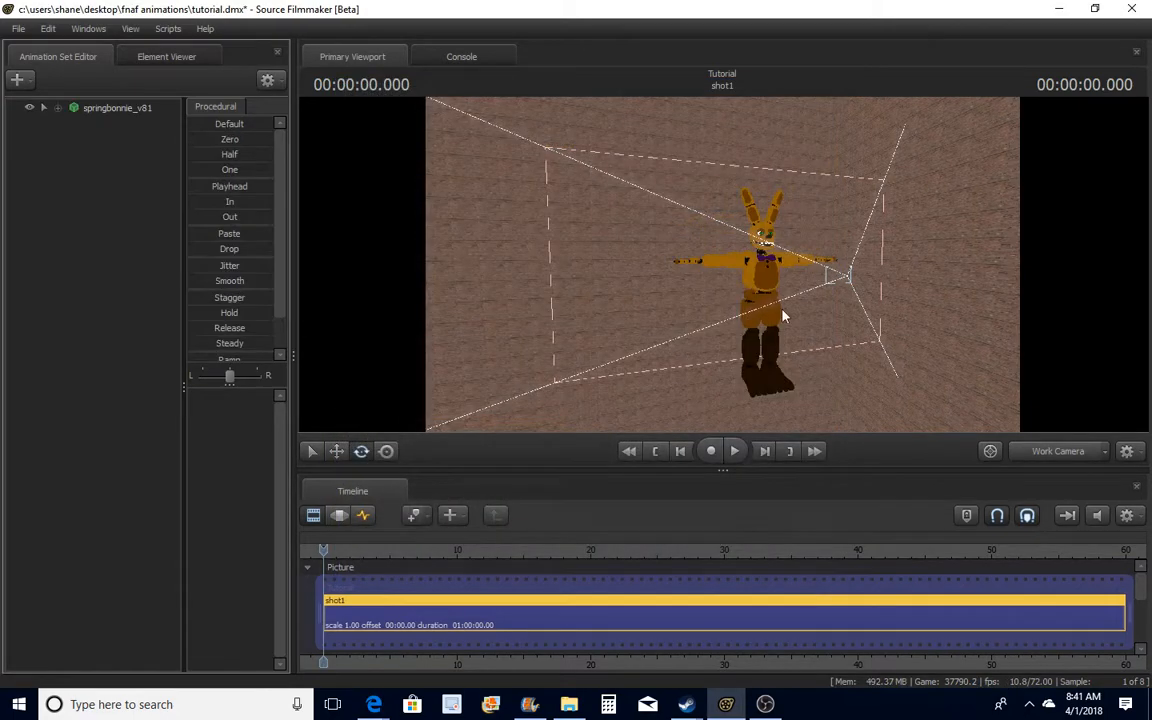
pyautogui.moveTo(722, 300); pyautogui.dragTo(755, 394)
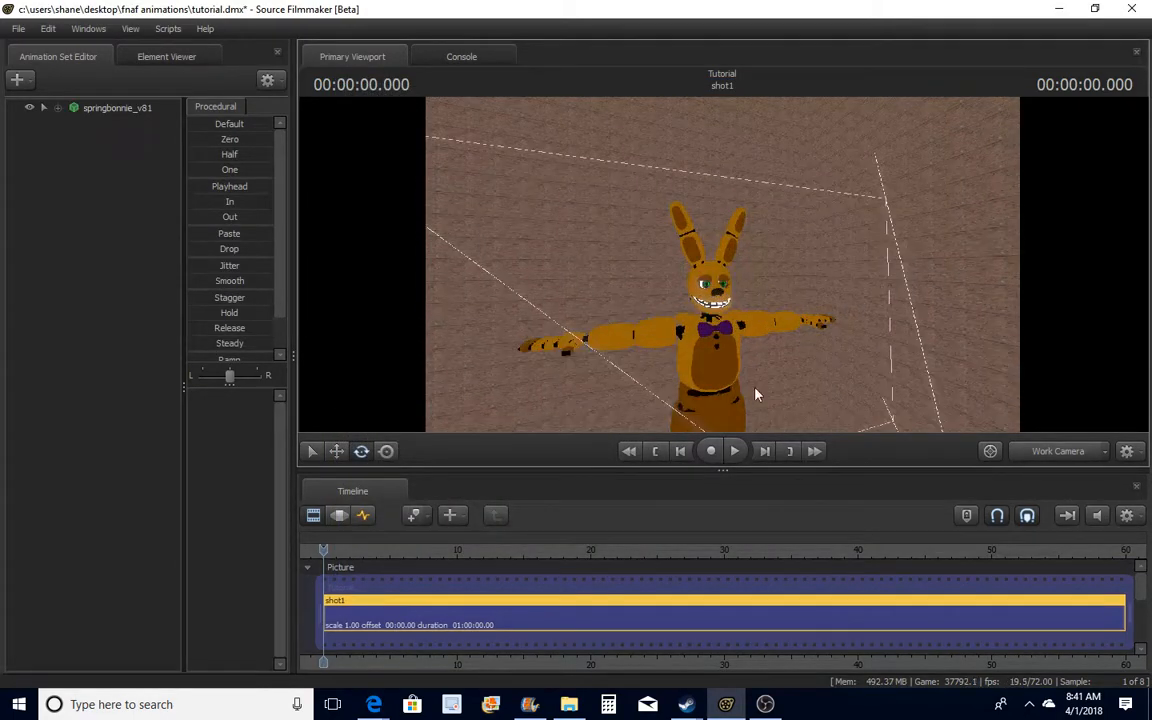
# Shorten shot1 on the timeline to a duration of about 13:42
pyautogui.moveTo(1119, 616); pyautogui.dragTo(499, 600)
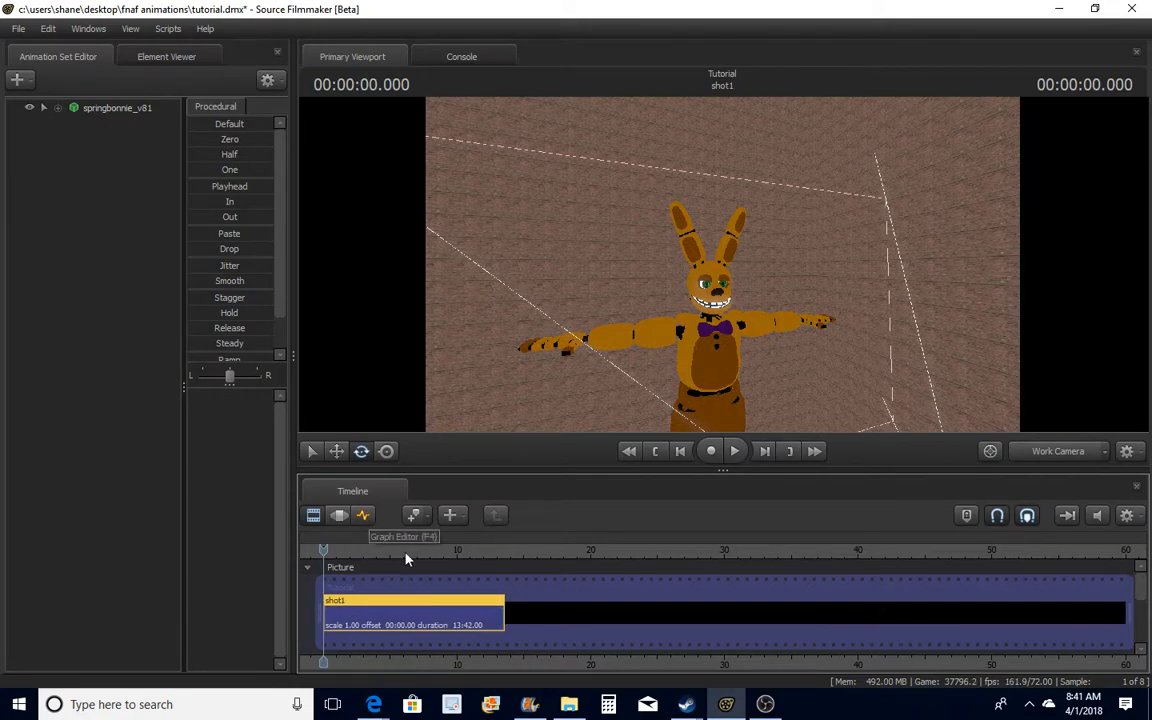
pyautogui.moveTo(326, 563); pyautogui.dragTo(585, 591)
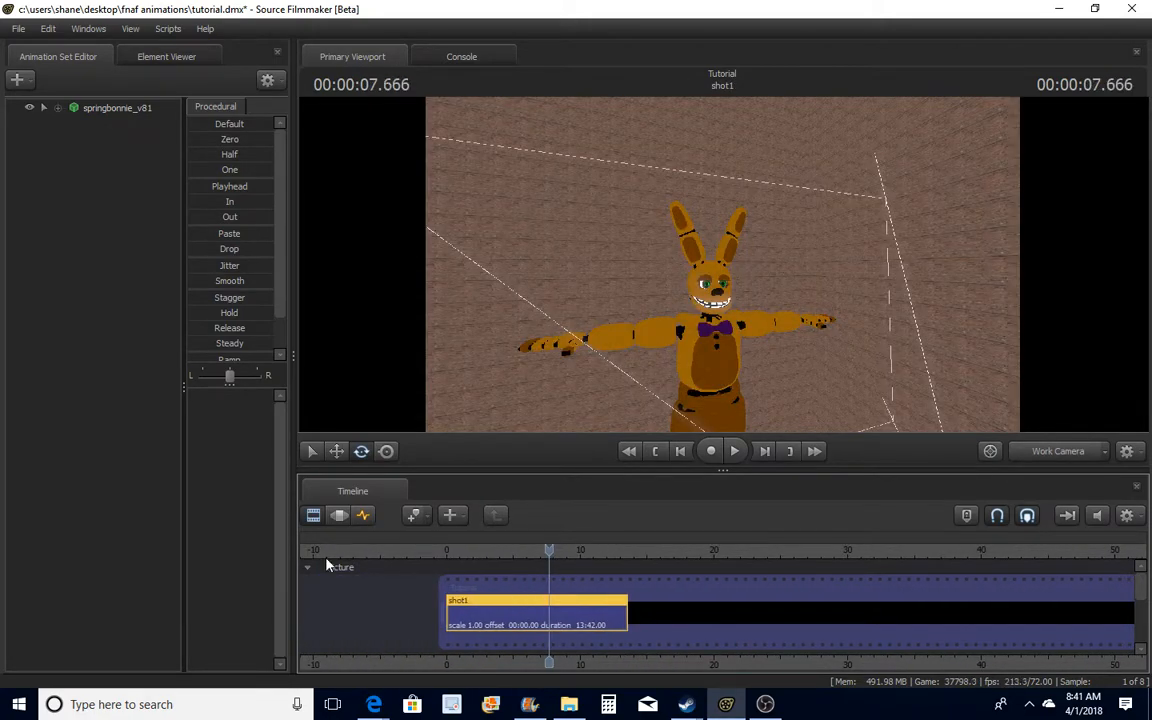
# Display the Graph Editor and return the playhead to the start of the shot
pyautogui.click(362, 522)
pyautogui.click(313, 516)
pyautogui.click(364, 517)
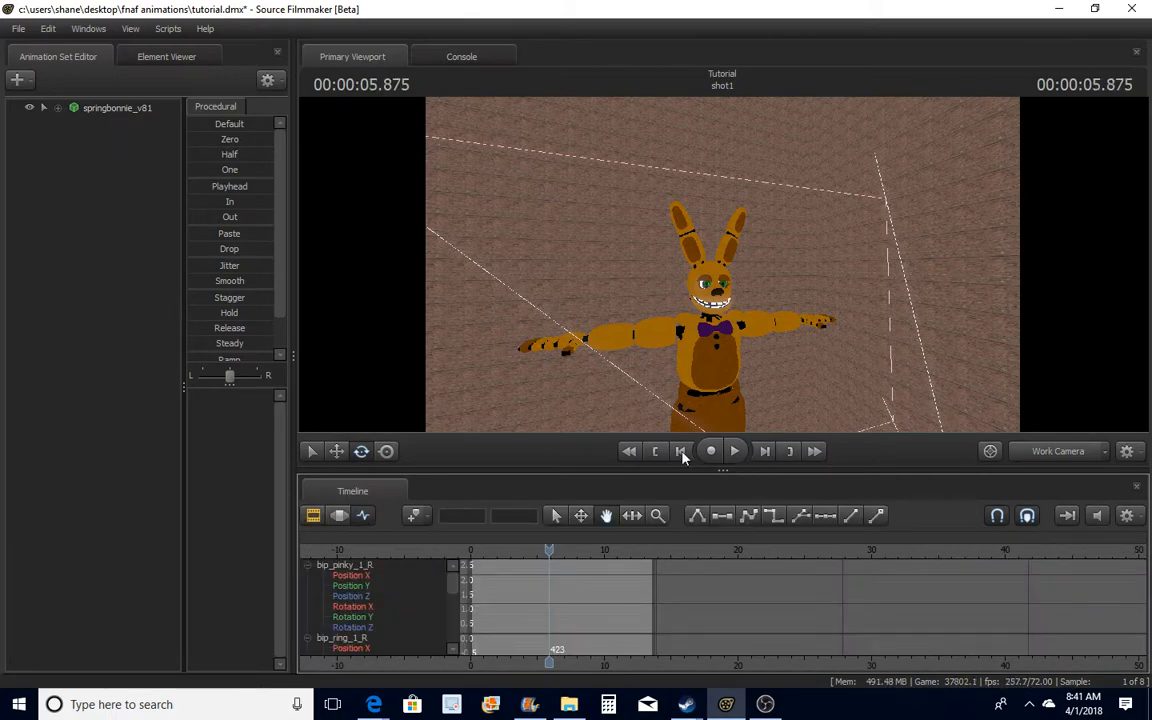
pyautogui.click(657, 451)
# Position camera1 to frame the rabbit's head and upper body from the front, and return to the work camera
pyautogui.moveTo(832, 362); pyautogui.dragTo(463, 411)
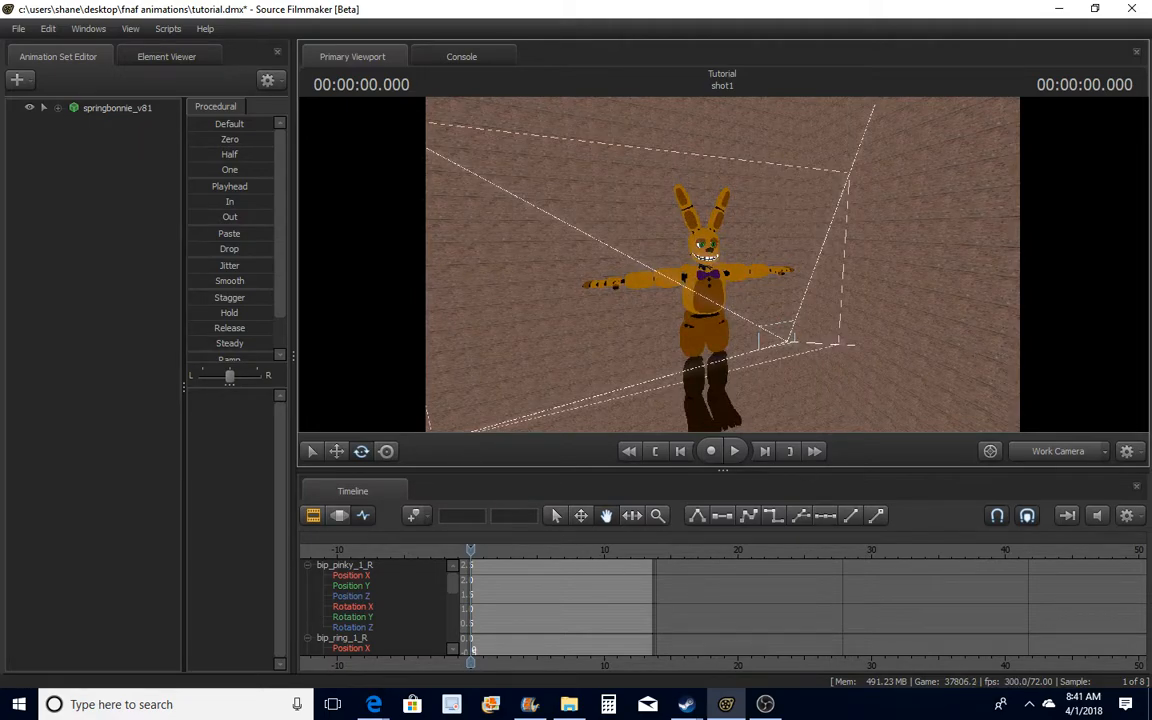
pyautogui.press('w')
pyautogui.moveTo(722, 264); pyautogui.dragTo(744, 293)
pyautogui.press('s')
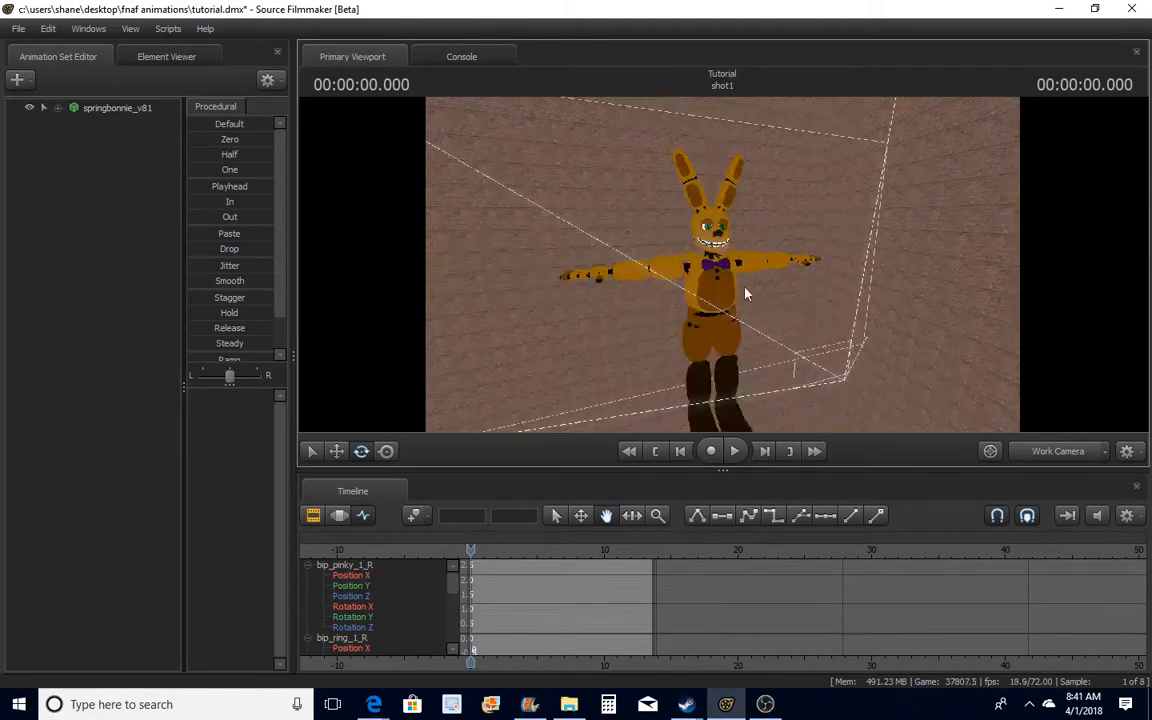
pyautogui.click(1048, 458)
pyautogui.moveTo(847, 277); pyautogui.dragTo(935, 282)
pyautogui.press('w')
pyautogui.hotkey('ctrl', 's')
pyautogui.press('a')
pyautogui.press('s')
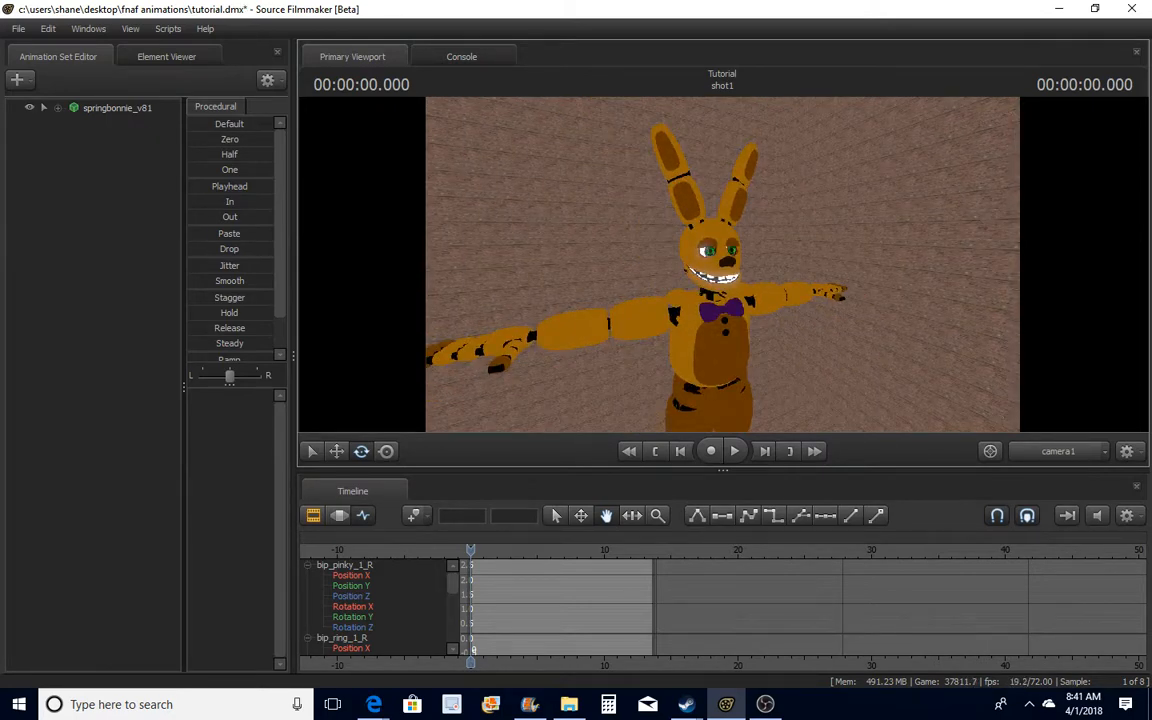
pyautogui.press('w')
pyautogui.moveTo(723, 271)
pyautogui.mouseDown()
pyautogui.moveTo(660, 284)
pyautogui.moveTo(723, 271)
pyautogui.mouseUp()
pyautogui.press('d')
pyautogui.press('a')
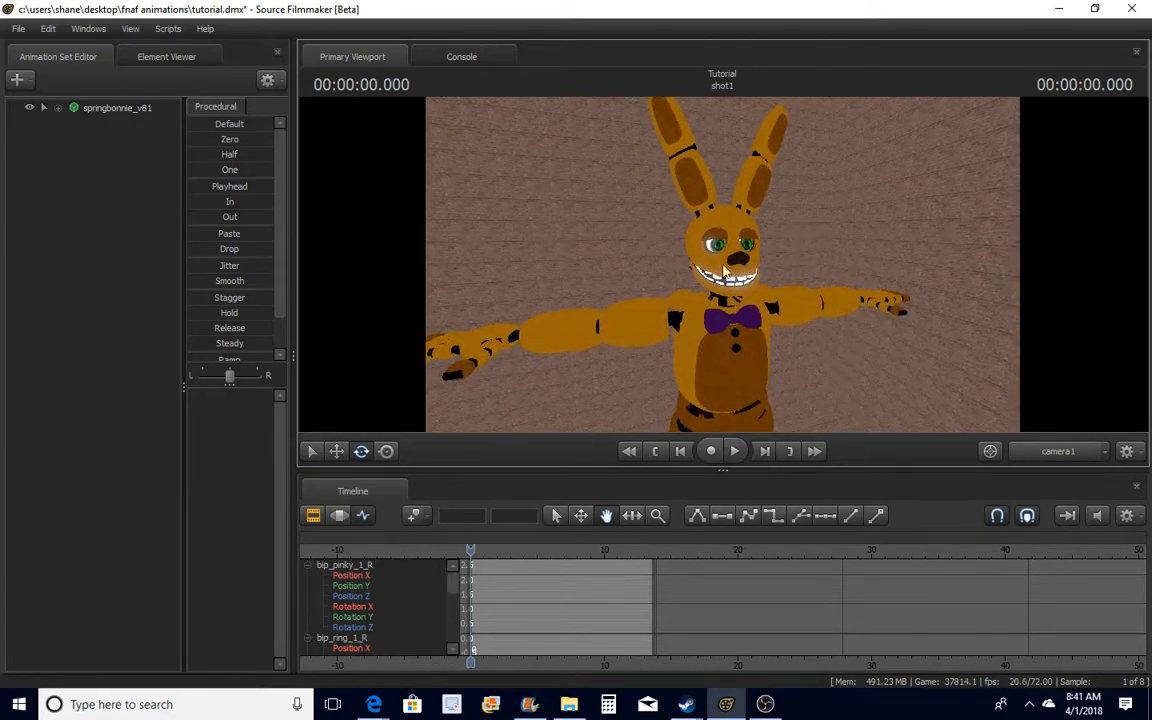
pyautogui.moveTo(826, 269); pyautogui.dragTo(860, 269)
pyautogui.press('a')
pyautogui.press('d')
pyautogui.click(1055, 452)
pyautogui.press('w')
pyautogui.press('s')
pyautogui.press('w')
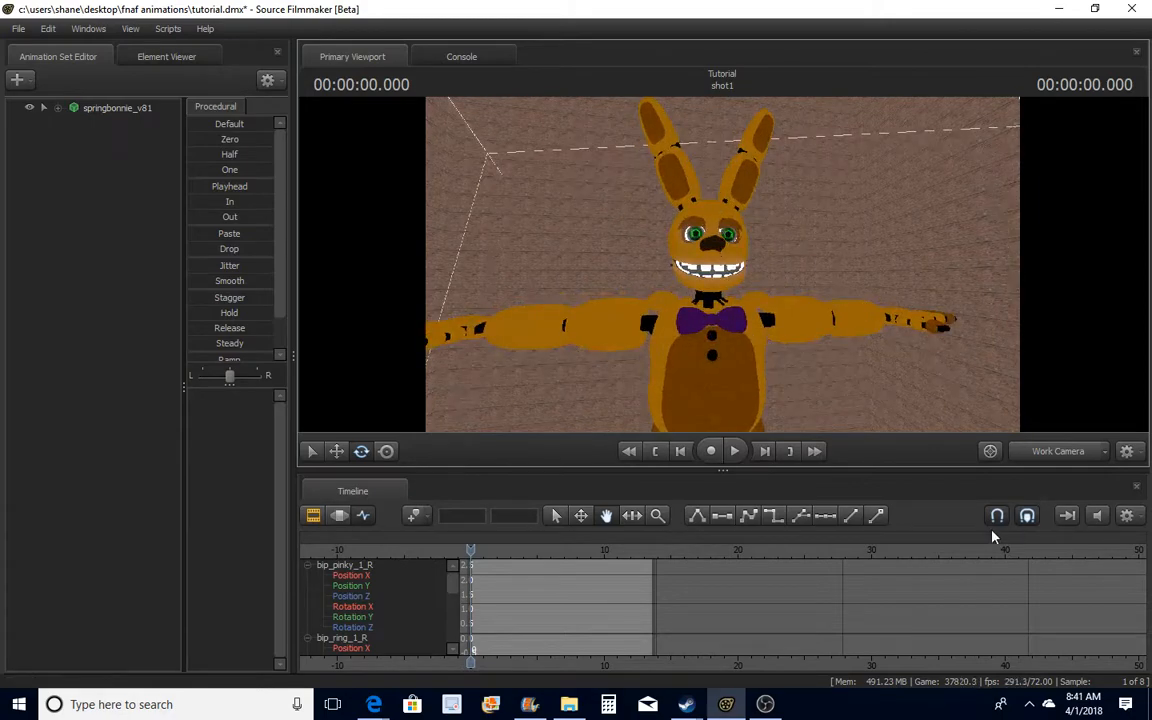
# Add the sound clip custom\afton family - kryfuze - russell sapphire remix.mp3 to the Music track in the Clip Editor
pyautogui.click(313, 515)
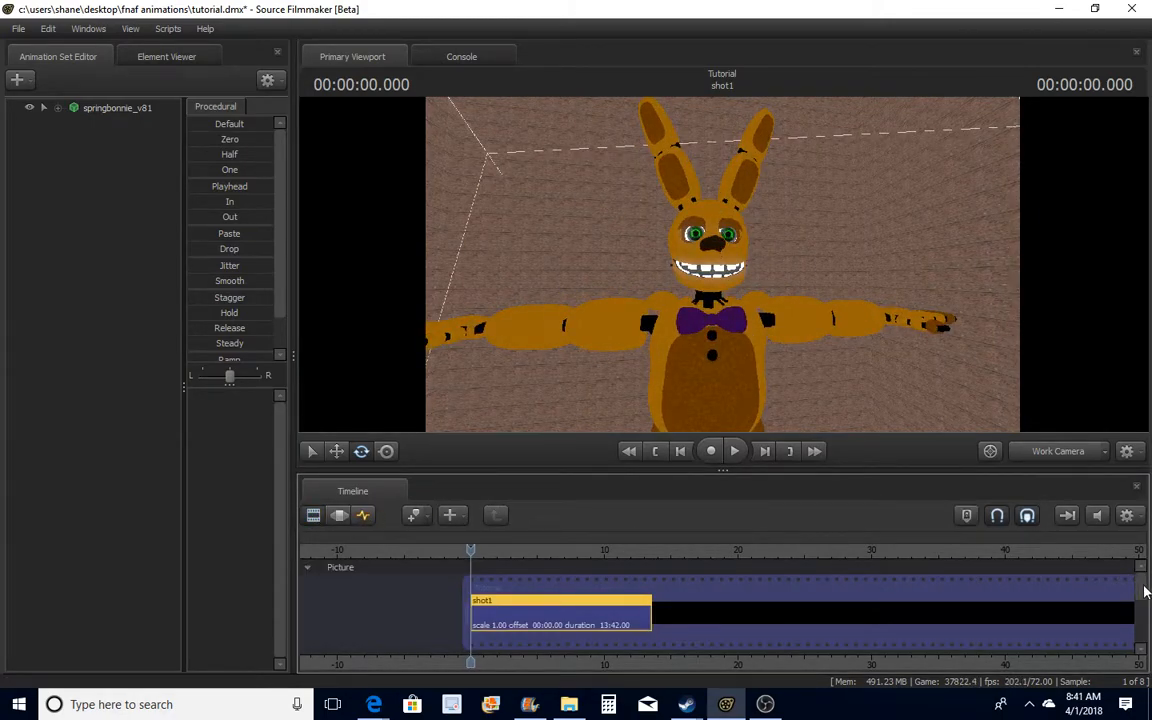
pyautogui.moveTo(1145, 592); pyautogui.dragTo(1148, 612)
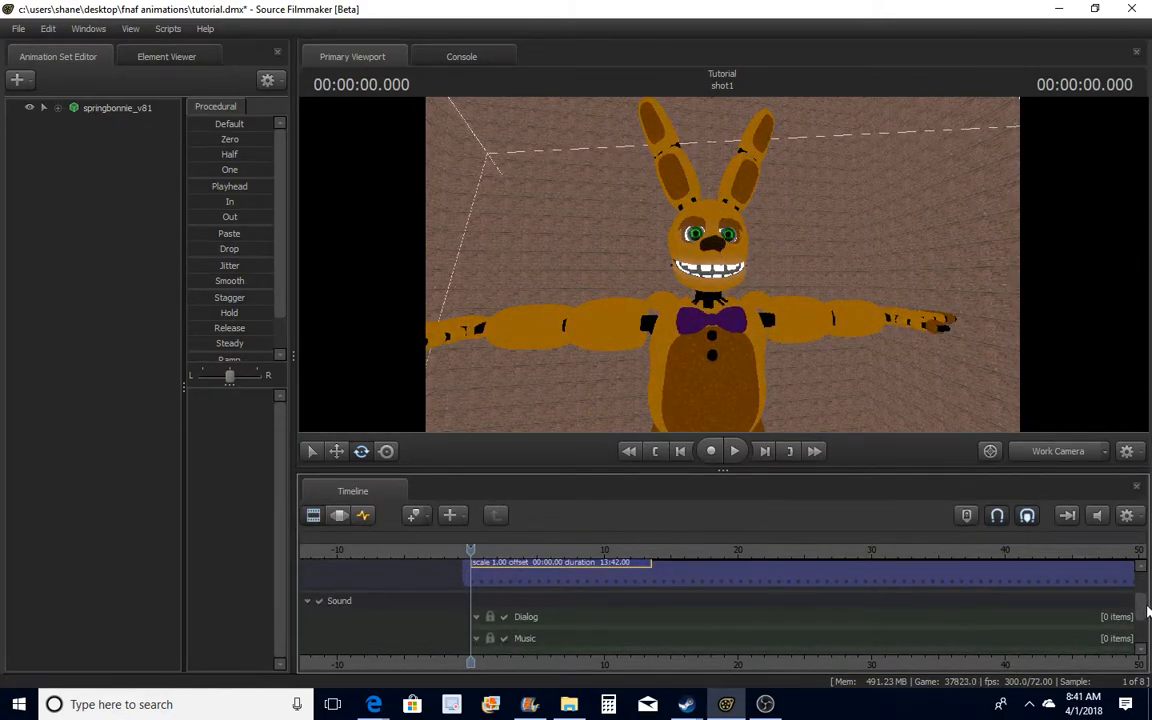
pyautogui.rightClick(690, 641)
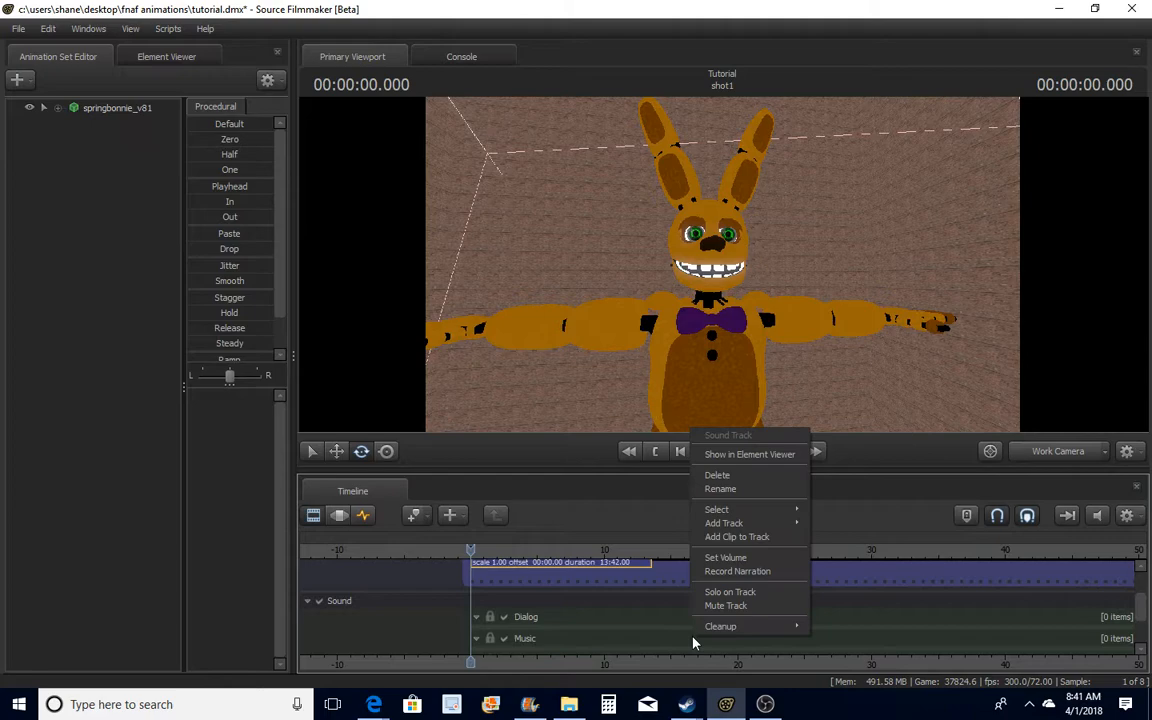
pyautogui.click(745, 538)
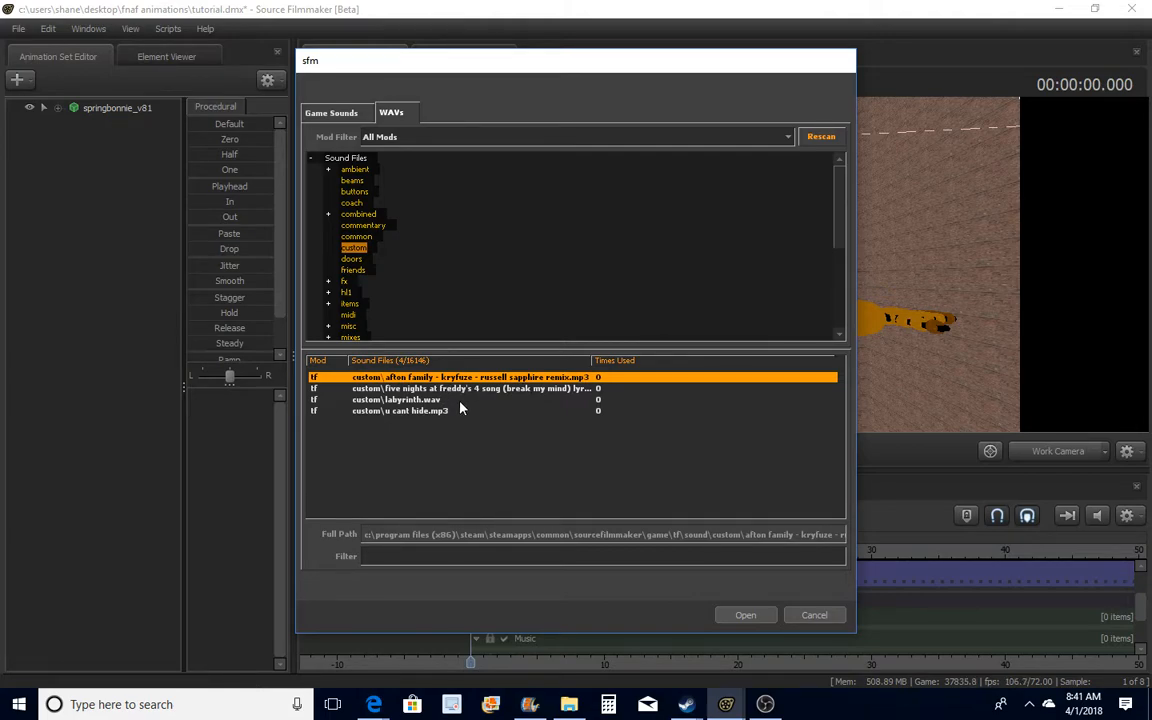
pyautogui.click(545, 388)
pyautogui.click(528, 377)
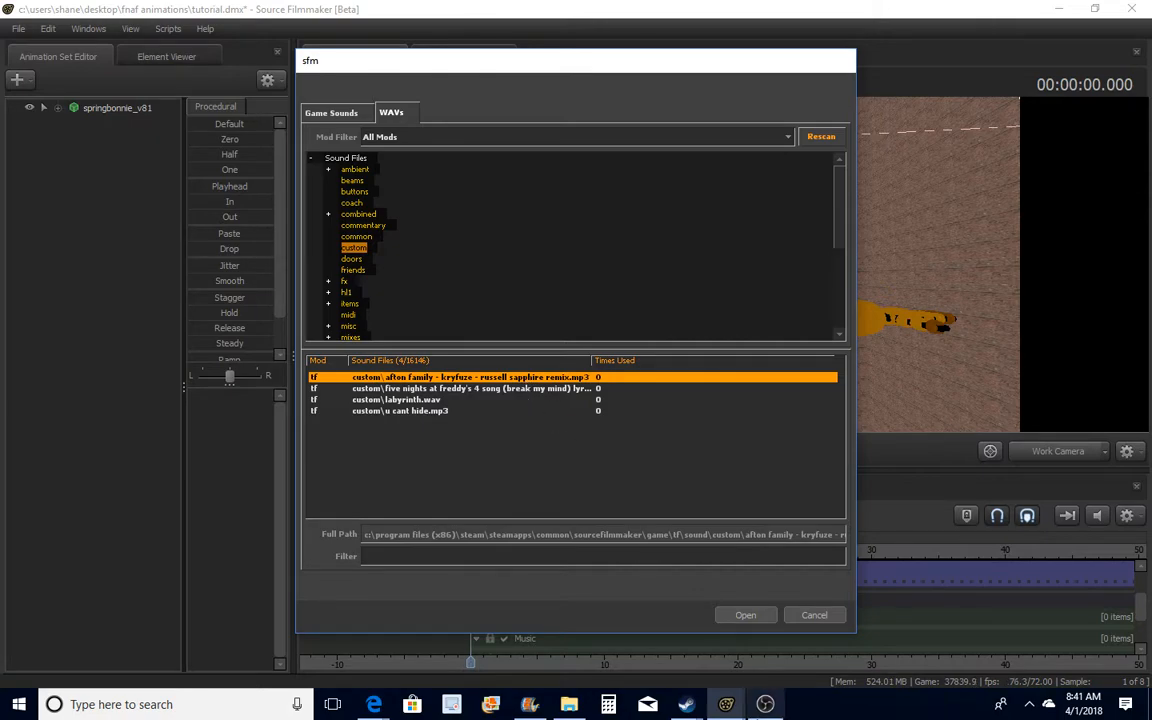
pyautogui.click(745, 615)
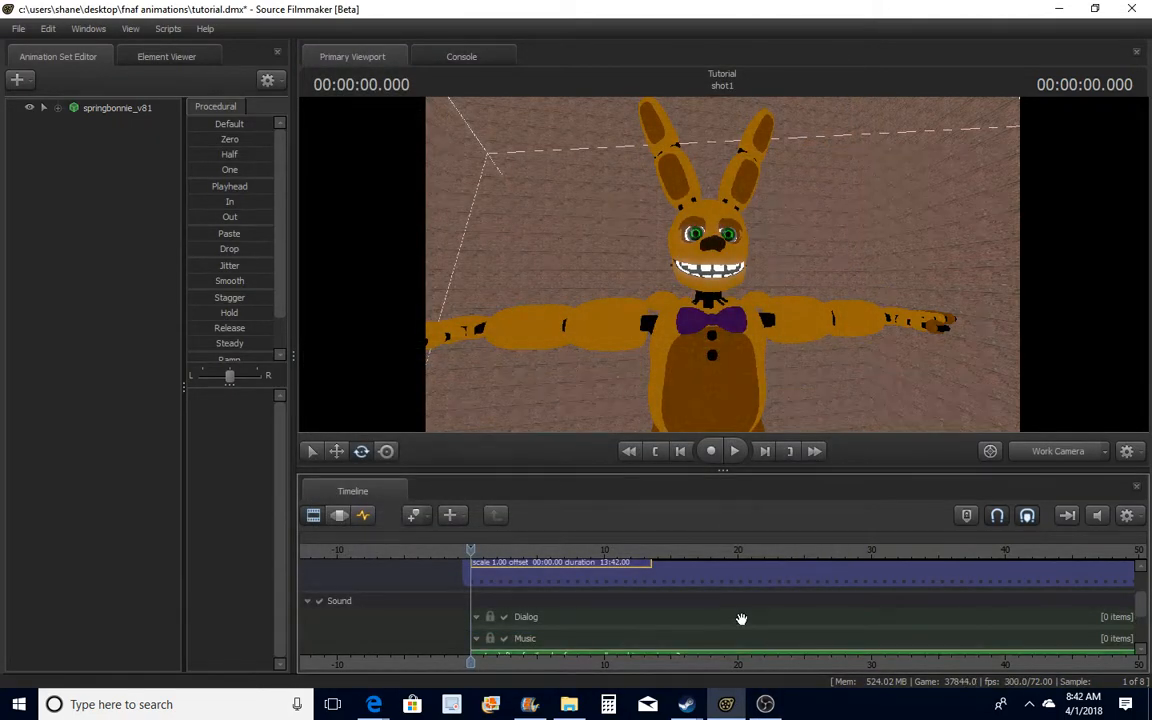
pyautogui.moveTo(470, 548); pyautogui.dragTo(497, 527)
pyautogui.click(659, 453)
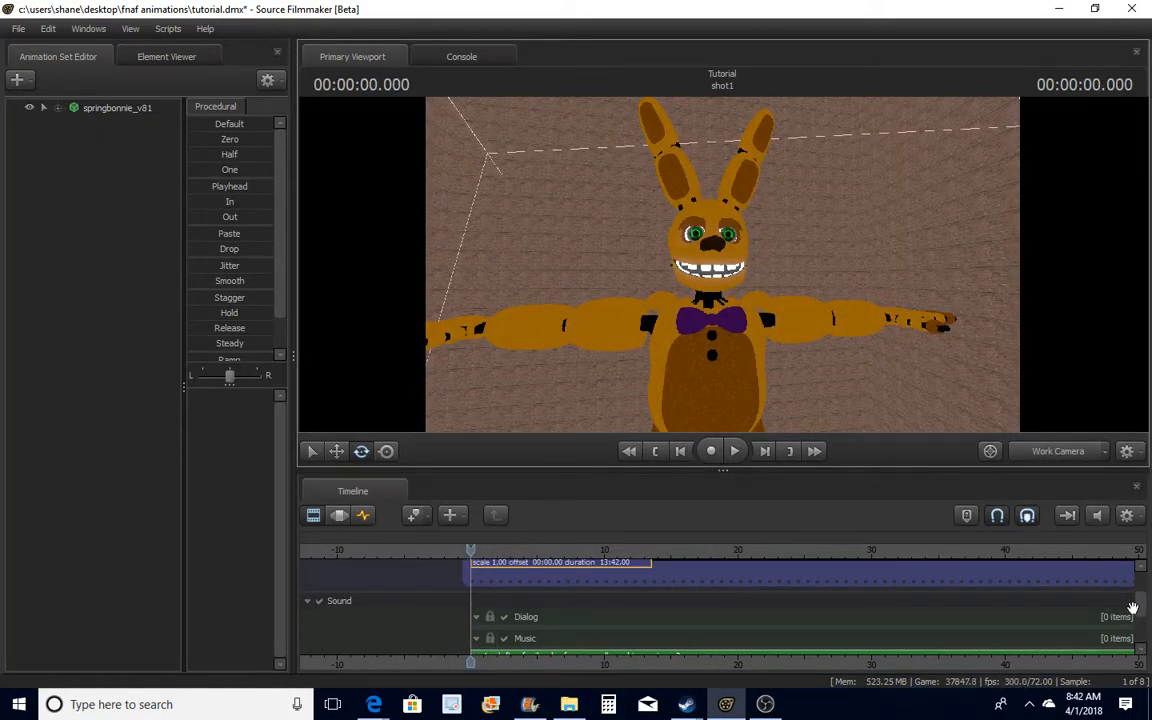
# Delete the afton family sound clip from the Music track
pyautogui.scroll(-2, 1133, 607)
pyautogui.rightClick(775, 619)
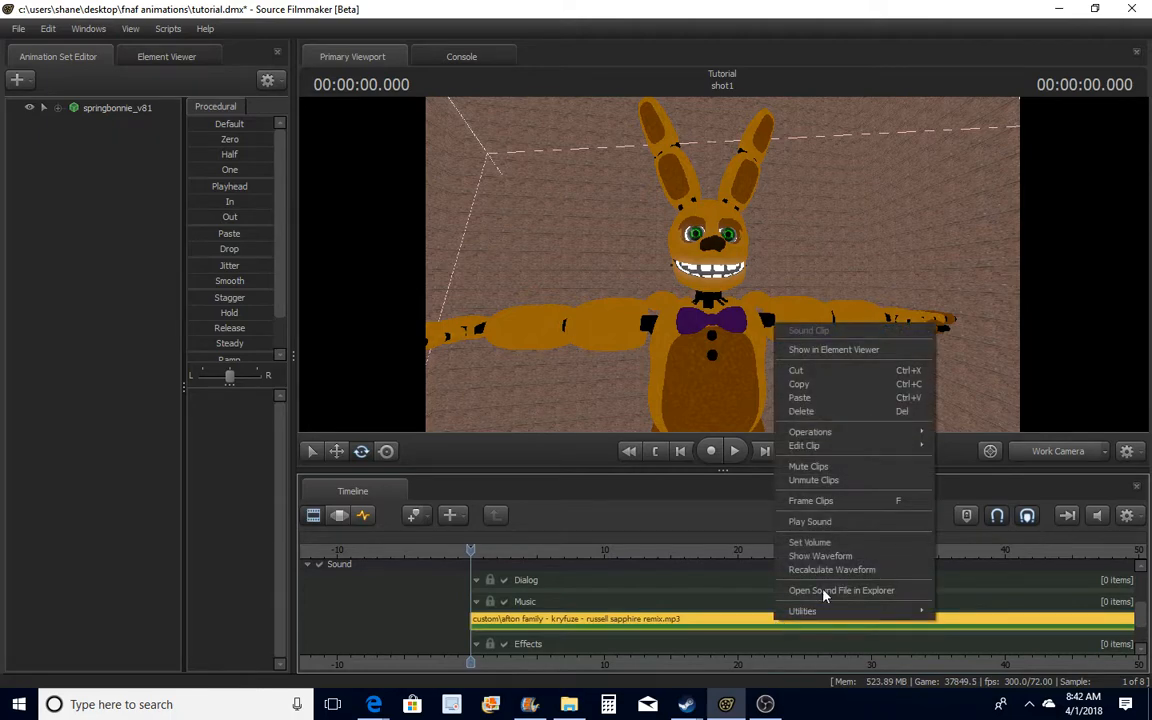
pyautogui.click(801, 411)
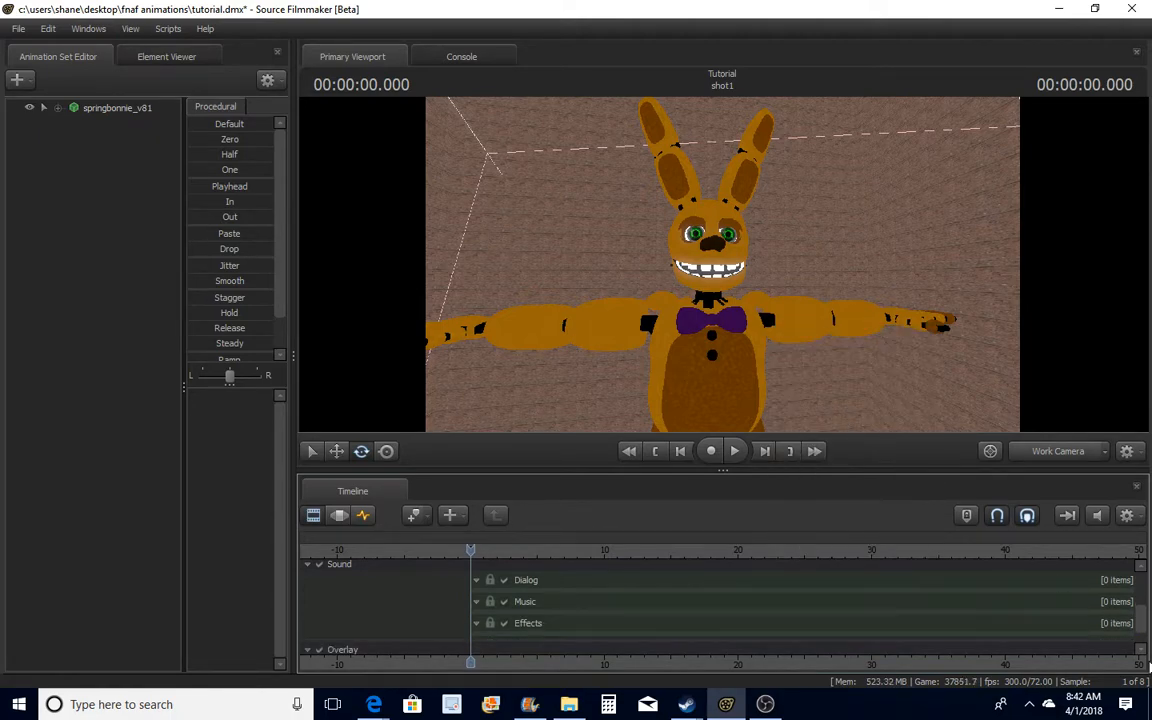
pyautogui.scroll(3, 1145, 600)
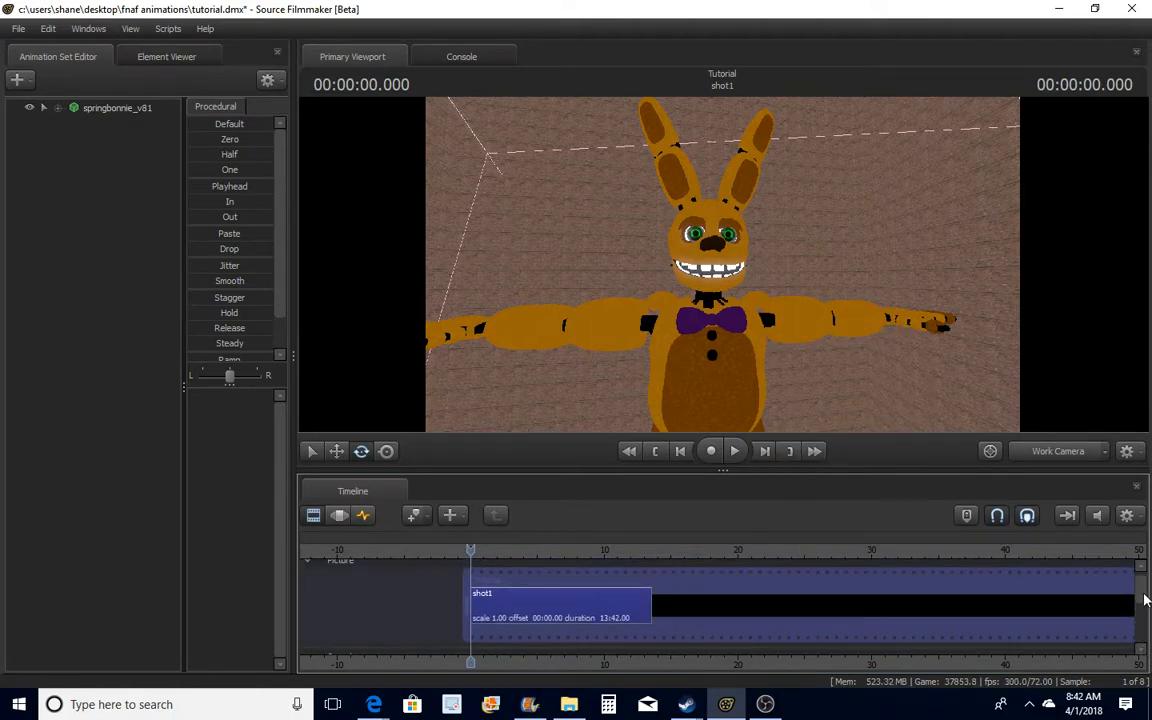
# Select shot1 and open its contents in the Graph Editor
pyautogui.moveTo(679, 327); pyautogui.dragTo(687, 325)
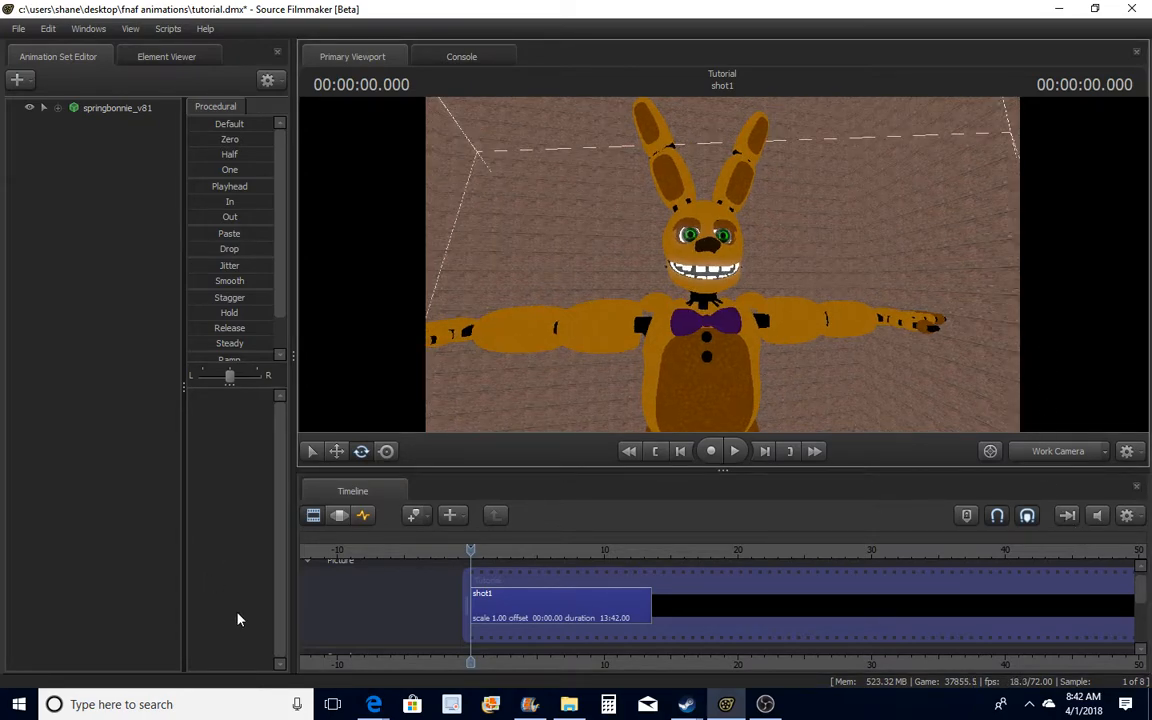
pyautogui.click(495, 604)
pyautogui.click(363, 515)
# Rotate the rabbit's neck and head bones to straighten and turn the head
pyautogui.moveTo(722, 264)
pyautogui.mouseDown()
pyautogui.moveTo(800, 264)
pyautogui.moveTo(722, 272)
pyautogui.moveTo(712, 285)
pyautogui.mouseUp()
pyautogui.press('s')
pyautogui.keyDown('ctrl'); pyautogui.click(699, 308); pyautogui.keyUp('ctrl')
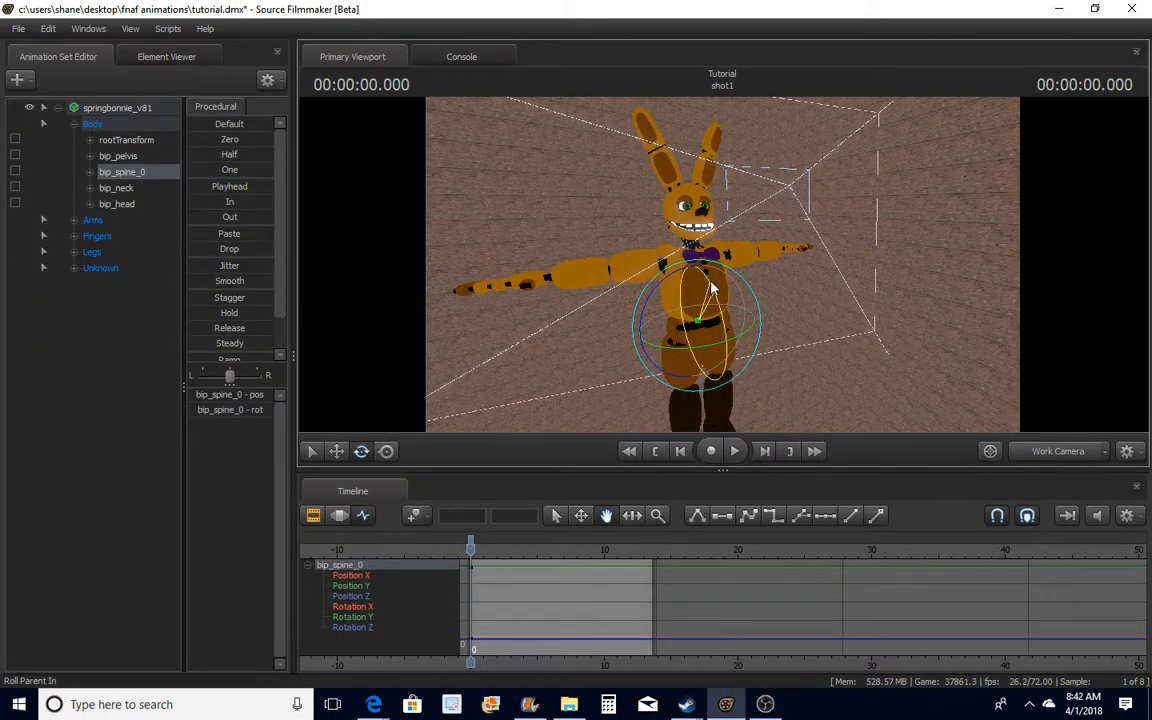
pyautogui.keyDown('ctrl'); pyautogui.click(697, 257); pyautogui.keyUp('ctrl')
pyautogui.moveTo(717, 240); pyautogui.dragTo(694, 232)
pyautogui.keyDown('ctrl'); pyautogui.click(692, 231); pyautogui.keyUp('ctrl')
pyautogui.keyDown('ctrl'); pyautogui.click(694, 232); pyautogui.keyUp('ctrl')
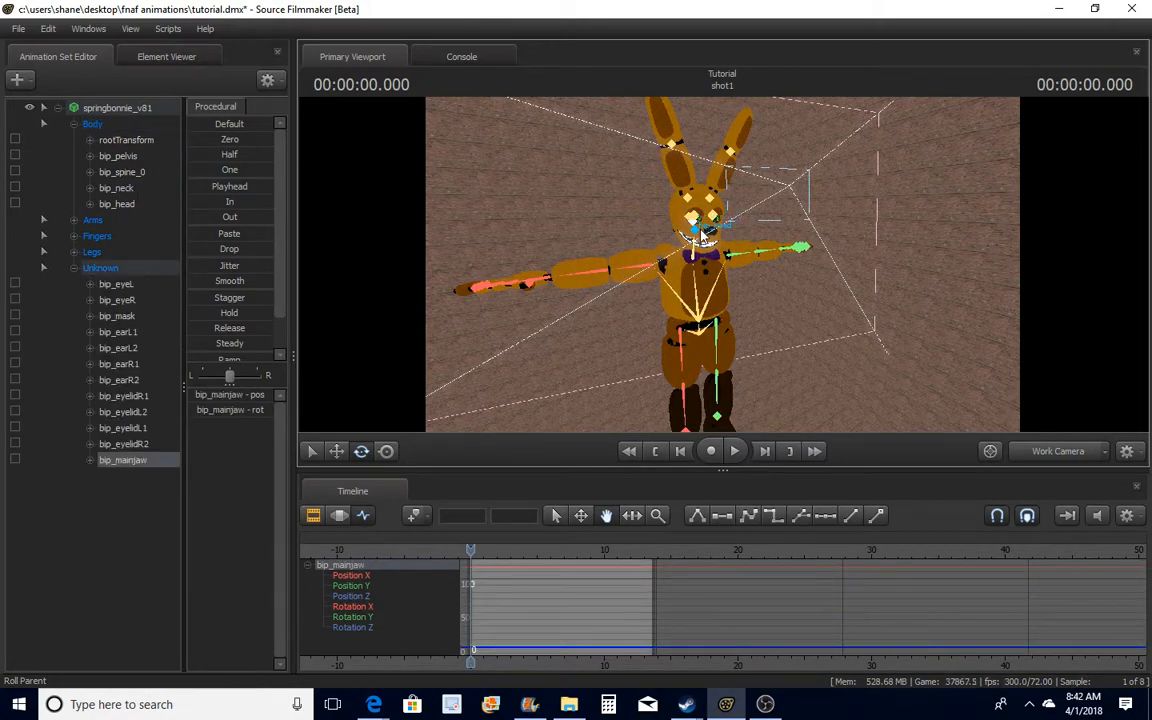
pyautogui.keyDown('ctrl'); pyautogui.click(702, 238); pyautogui.keyUp('ctrl')
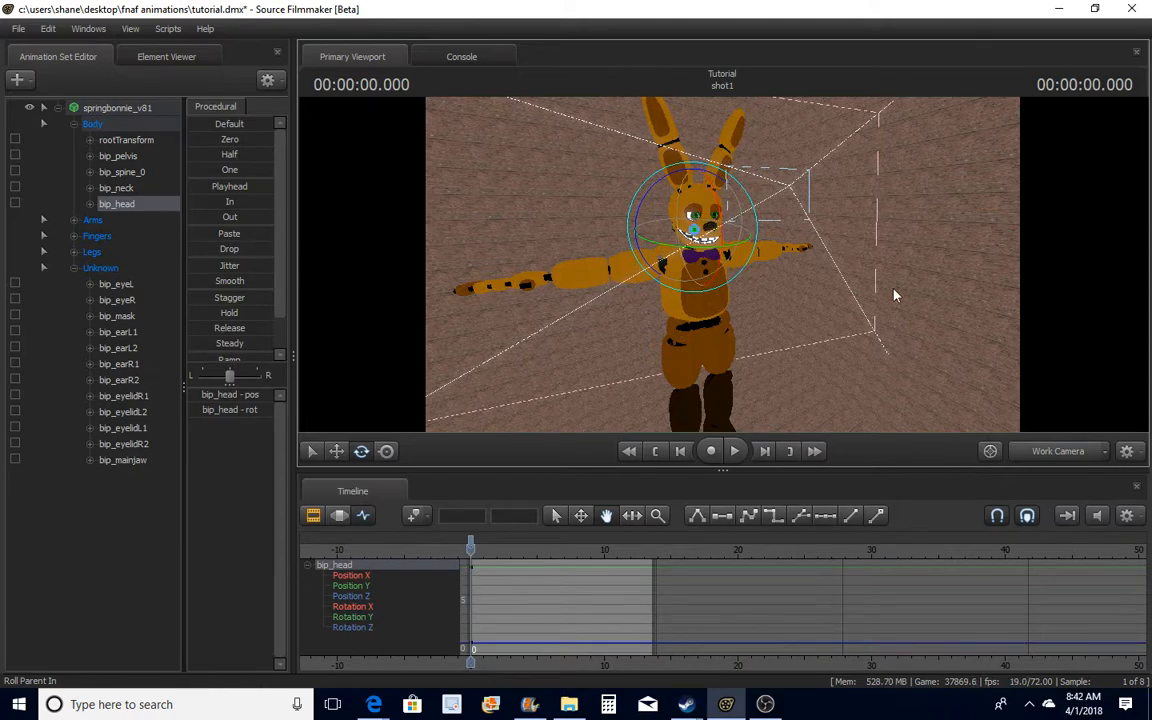
# Lower the rabbit's right upper arm and bend bip_lowerArm_R so the forearm crosses the front of the torso
pyautogui.moveTo(895, 295); pyautogui.dragTo(723, 264)
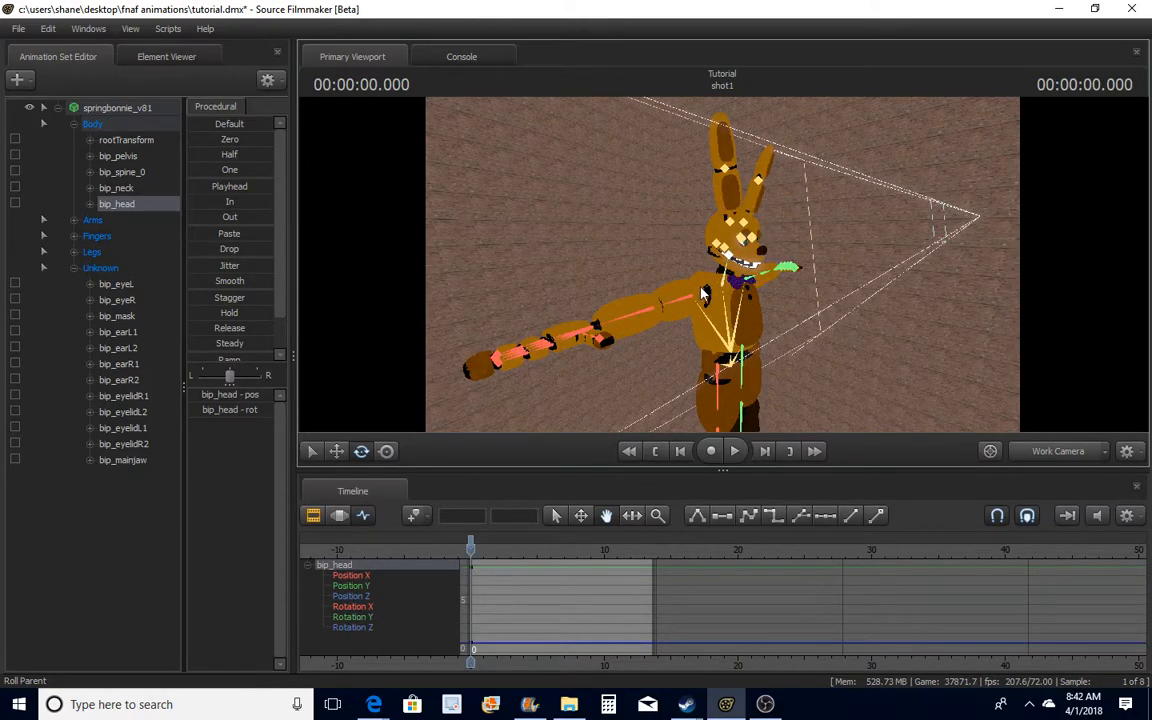
pyautogui.keyDown('ctrl'); pyautogui.click(608, 267); pyautogui.keyUp('ctrl')
pyautogui.moveTo(608, 267); pyautogui.dragTo(795, 352)
pyautogui.moveTo(798, 354); pyautogui.dragTo(719, 222)
pyautogui.keyDown('ctrl'); pyautogui.click(682, 297); pyautogui.keyUp('ctrl')
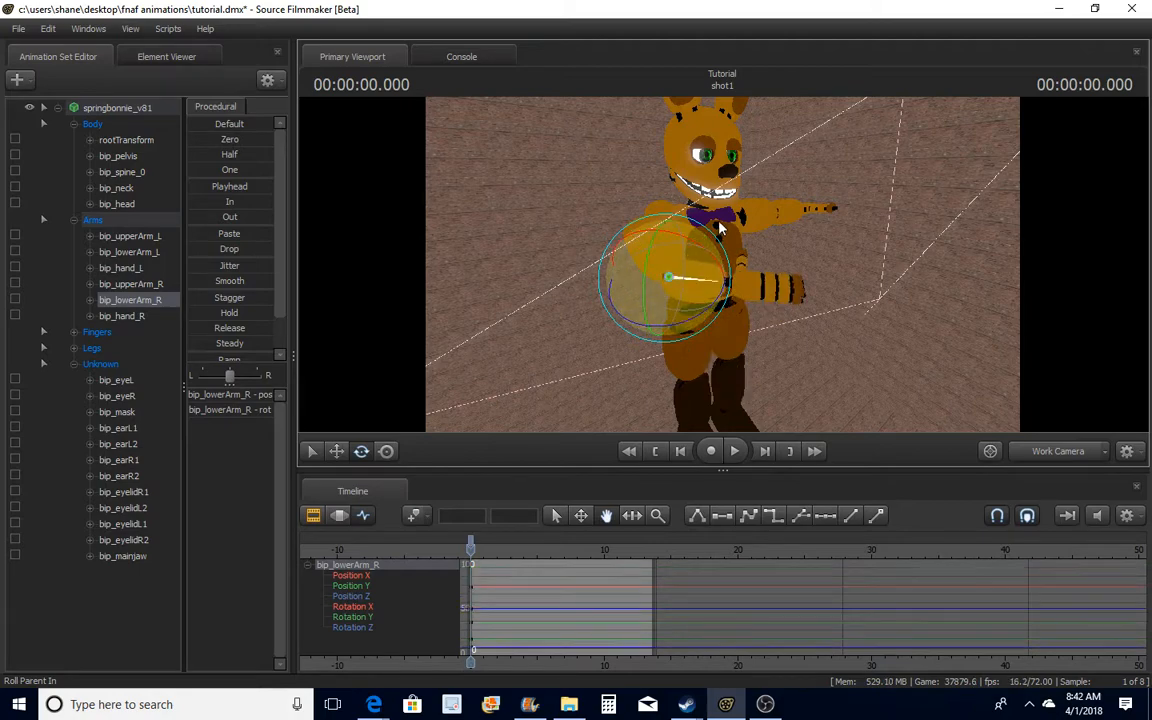
pyautogui.moveTo(669, 285); pyautogui.dragTo(590, 268)
# Rotate bip_upperArm_L to lower the left arm alongside the body
pyautogui.keyDown('ctrl'); pyautogui.click(712, 263); pyautogui.keyUp('ctrl')
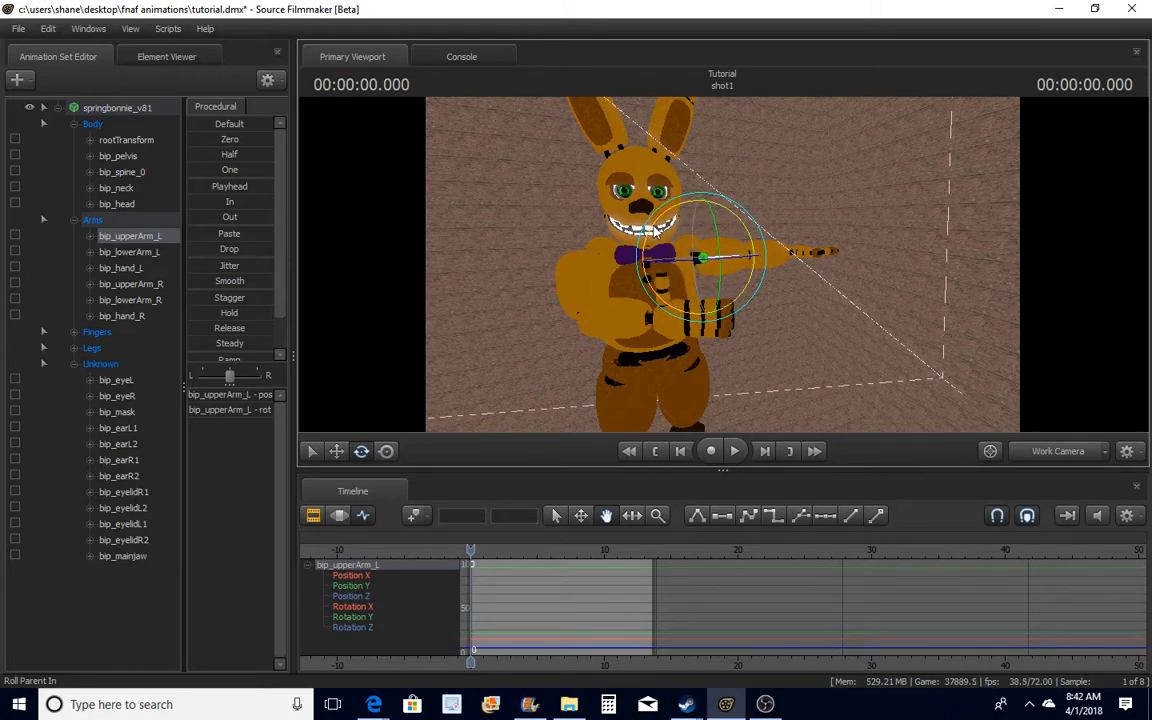
pyautogui.moveTo(661, 228); pyautogui.dragTo(689, 221)
pyautogui.press('ctrl')
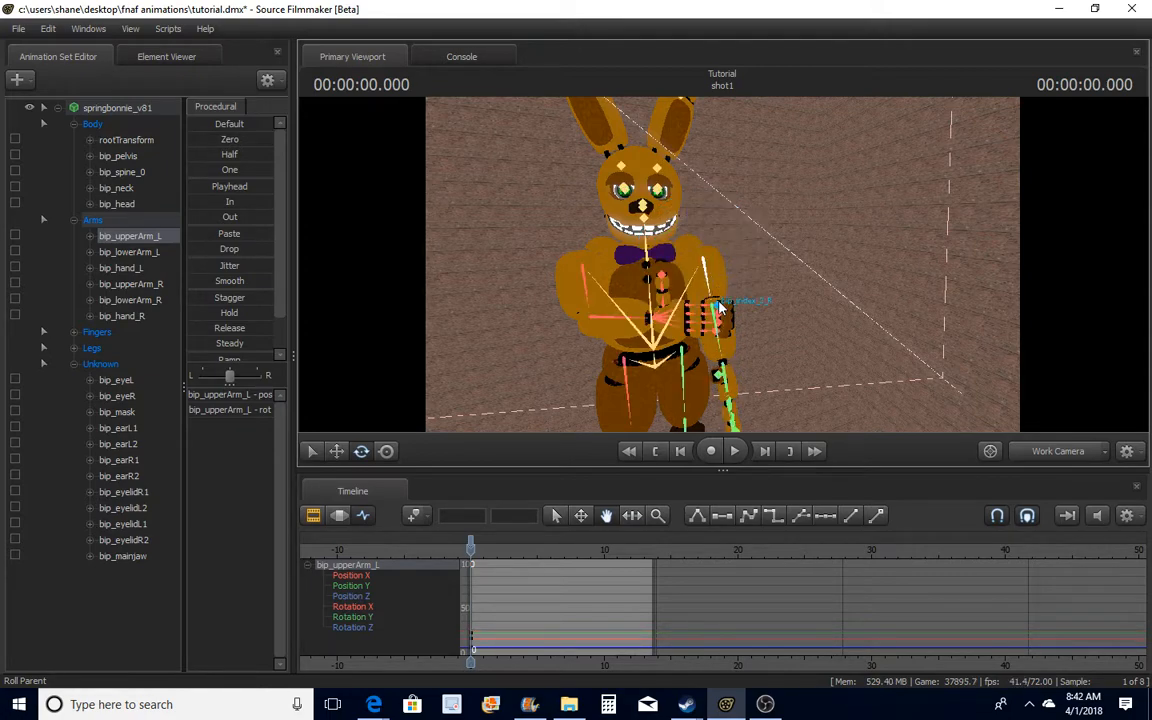
# Bend bip_lowerArm_L across the torso and rotate bip_hand_L so the left fingers angle slightly downward
pyautogui.keyDown('ctrl'); pyautogui.click(721, 339); pyautogui.keyUp('ctrl')
pyautogui.moveTo(696, 338); pyautogui.dragTo(689, 265)
pyautogui.moveTo(866, 303); pyautogui.dragTo(815, 280)
pyautogui.press('w')
pyautogui.press('s')
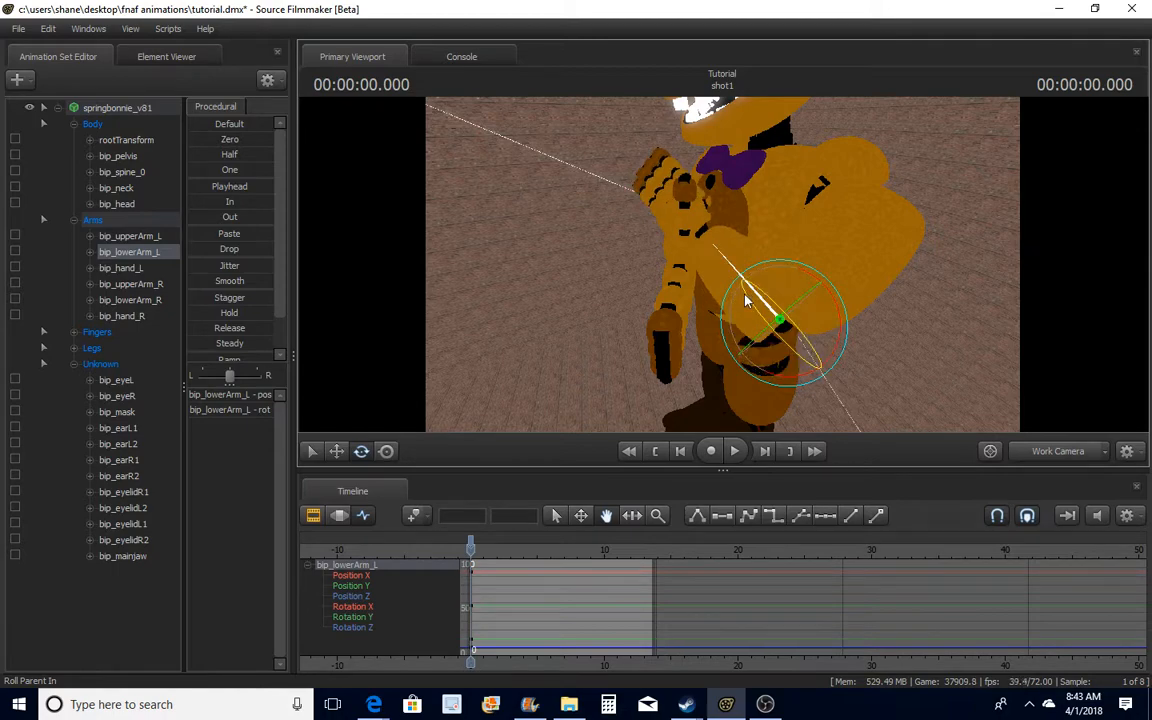
pyautogui.moveTo(752, 308); pyautogui.dragTo(723, 271)
pyautogui.click(795, 250)
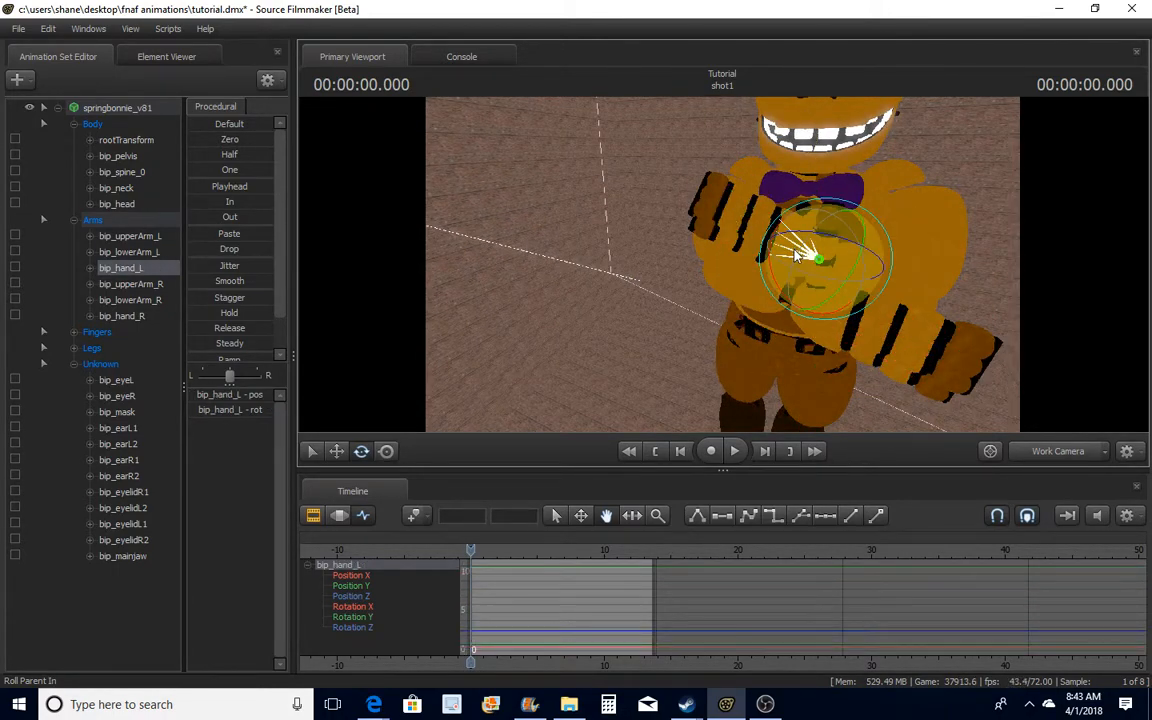
pyautogui.moveTo(795, 255); pyautogui.dragTo(798, 282)
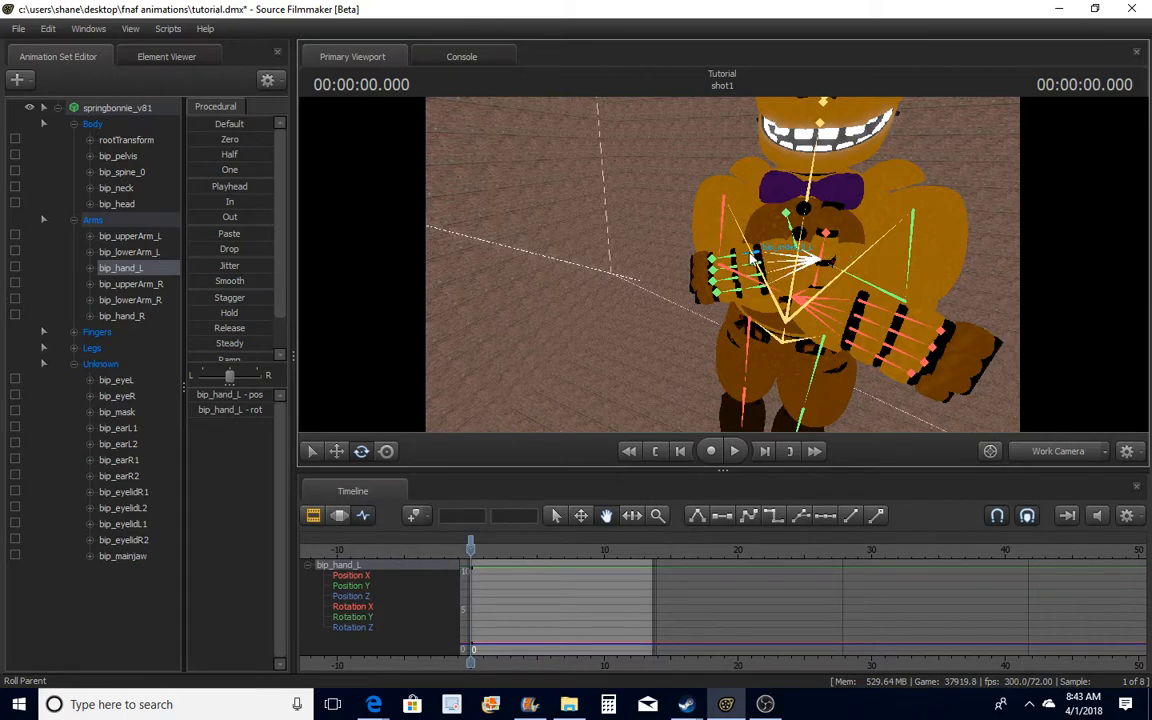
# Curl the base joints of the left index, middle, ring and pinky fingers together
pyautogui.keyDown('ctrl'); pyautogui.click(752, 258); pyautogui.keyUp('ctrl')
pyautogui.keyDown('ctrl'); pyautogui.keyDown('shift'); pyautogui.click(752, 270); pyautogui.keyUp('shift'); pyautogui.keyUp('ctrl')
pyautogui.keyDown('ctrl'); pyautogui.keyDown('shift'); pyautogui.click(759, 278); pyautogui.keyUp('shift'); pyautogui.keyUp('ctrl')
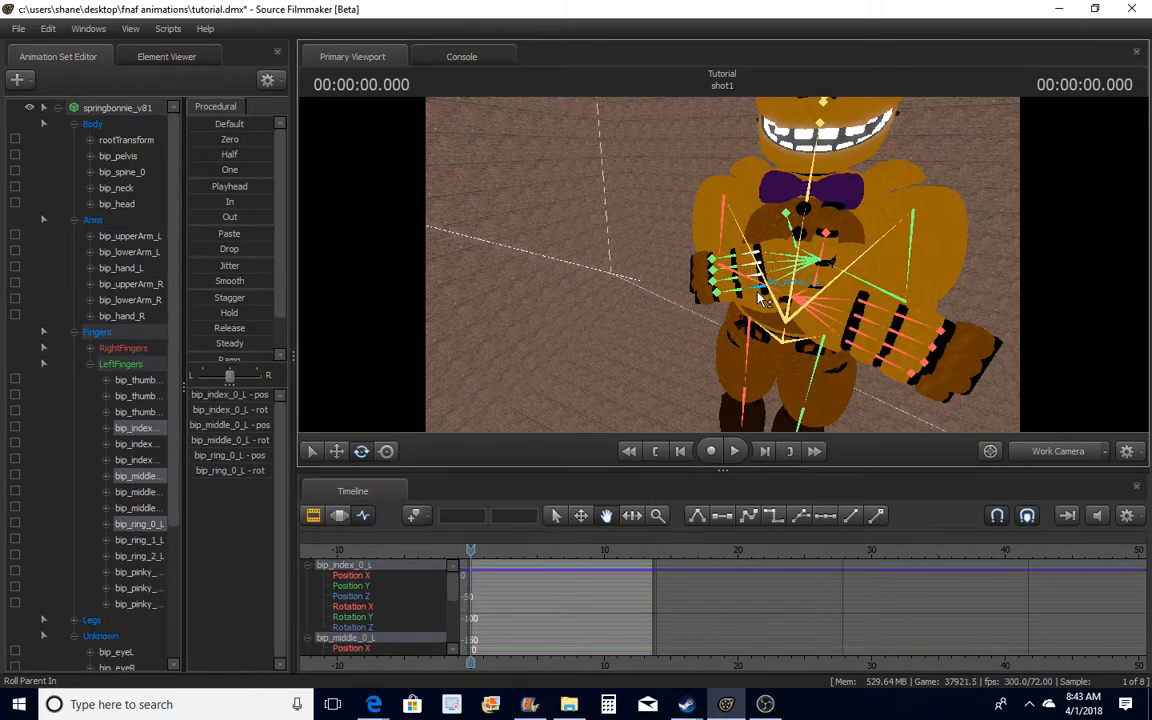
pyautogui.keyDown('ctrl'); pyautogui.keyDown('shift'); pyautogui.click(759, 288); pyautogui.keyUp('shift'); pyautogui.keyUp('ctrl')
pyautogui.moveTo(727, 274); pyautogui.dragTo(783, 265)
# Adjust the base joints of the left middle, ring and pinky fingers to stagger their curl, ending with bip_pinky_0_L
pyautogui.keyDown('ctrl'); pyautogui.click(749, 271); pyautogui.keyUp('ctrl')
pyautogui.keyDown('ctrl'); pyautogui.keyDown('shift'); pyautogui.click(757, 275); pyautogui.keyUp('shift'); pyautogui.keyUp('ctrl')
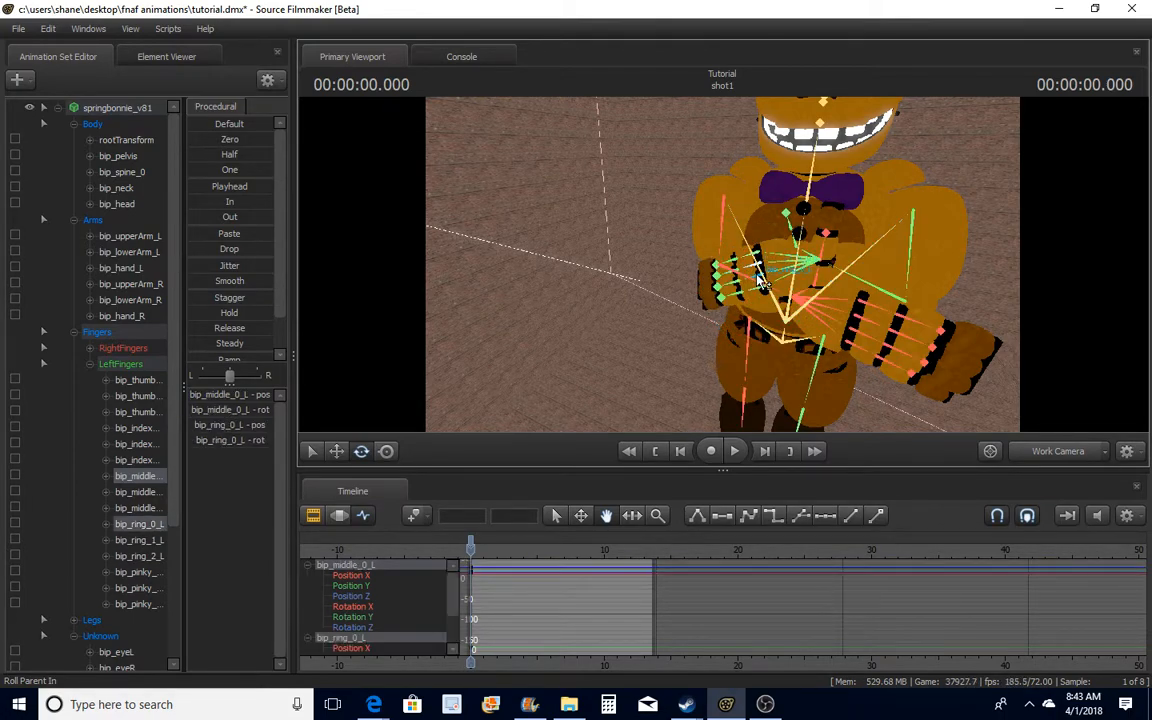
pyautogui.keyDown('ctrl'); pyautogui.keyDown('shift'); pyautogui.click(758, 289); pyautogui.keyUp('shift'); pyautogui.keyUp('ctrl')
pyautogui.keyDown('alt'); pyautogui.moveTo(688, 324); pyautogui.dragTo(855, 229); pyautogui.keyUp('alt')
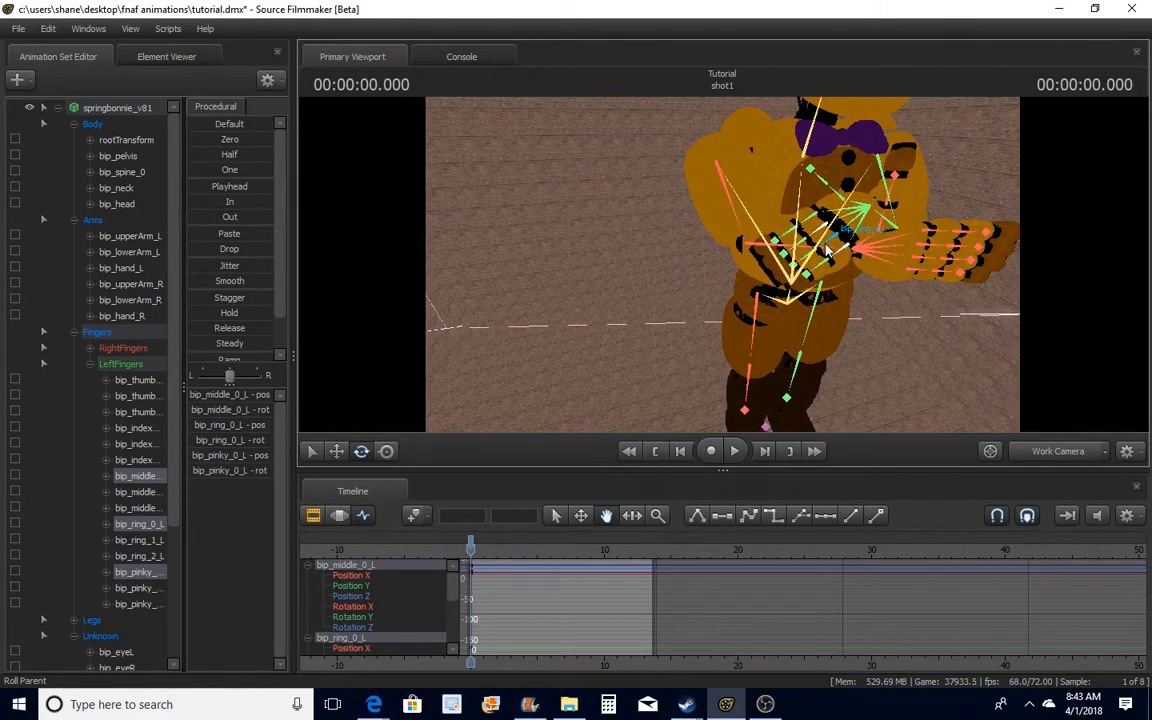
pyautogui.click(840, 249)
pyautogui.keyDown('ctrl'); pyautogui.click(843, 258); pyautogui.keyUp('ctrl')
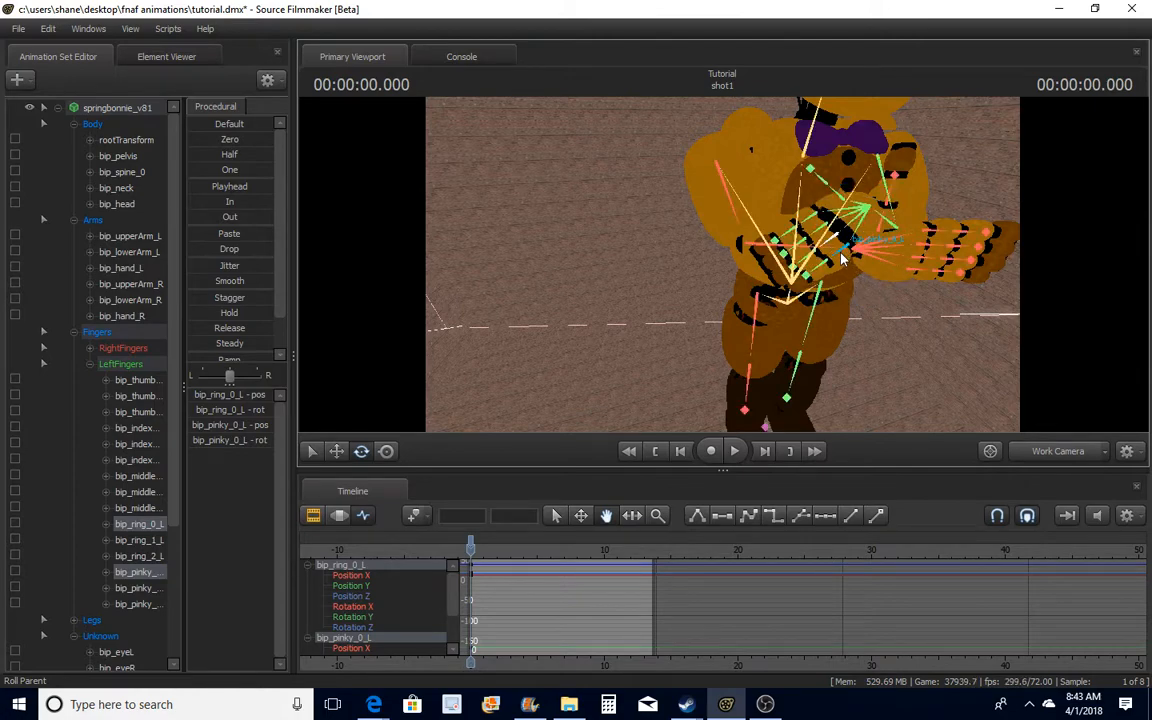
pyautogui.click(849, 251)
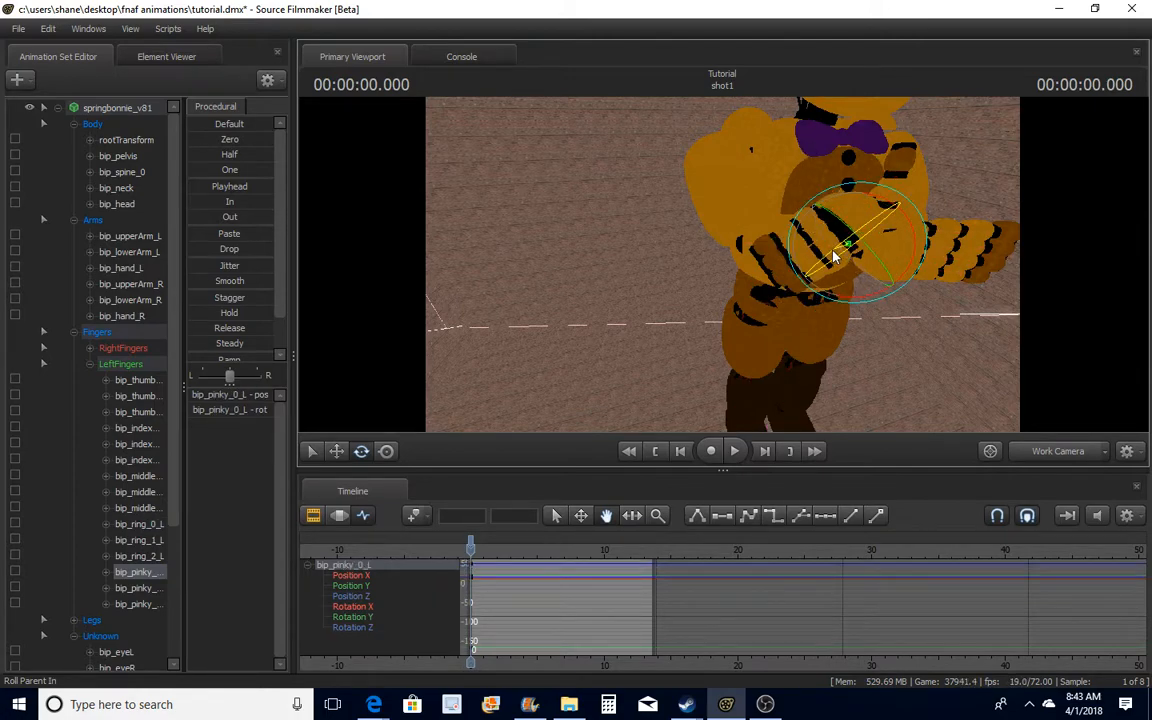
pyautogui.moveTo(831, 257); pyautogui.dragTo(723, 265)
# Curl the second joints of the left middle, ring and pinky fingers together
pyautogui.press('ctrl')
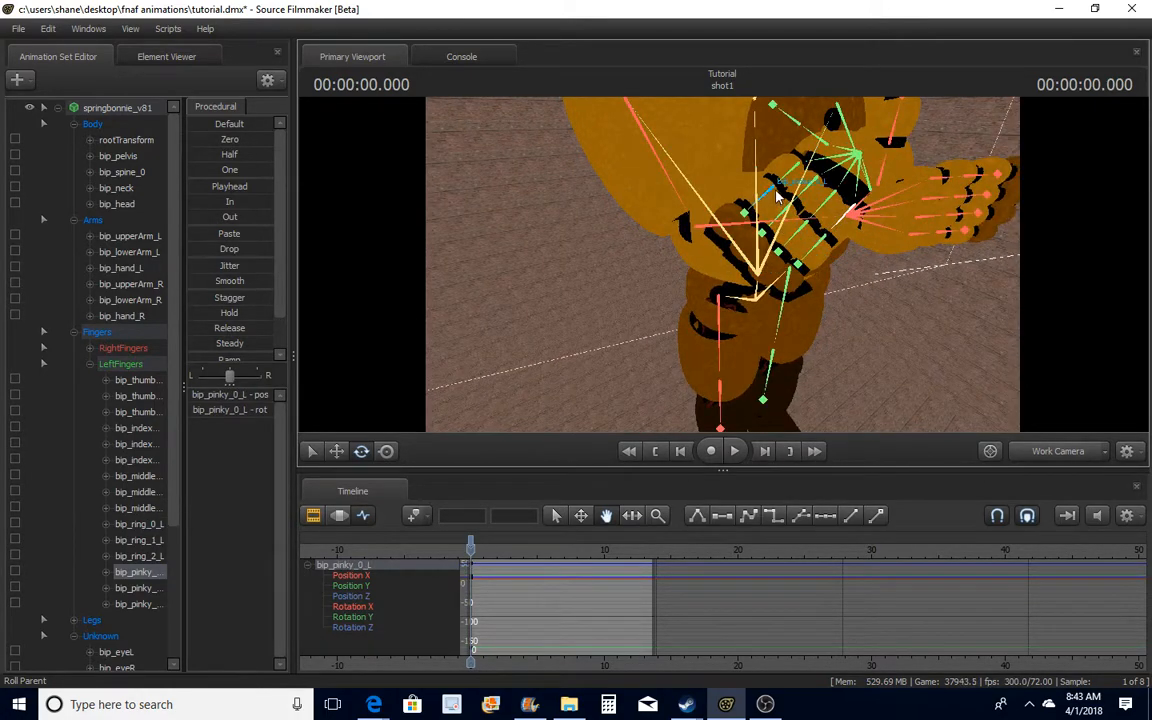
pyautogui.keyDown('alt'); pyautogui.moveTo(783, 197); pyautogui.dragTo(737, 198); pyautogui.keyUp('alt')
pyautogui.press('ctrl')
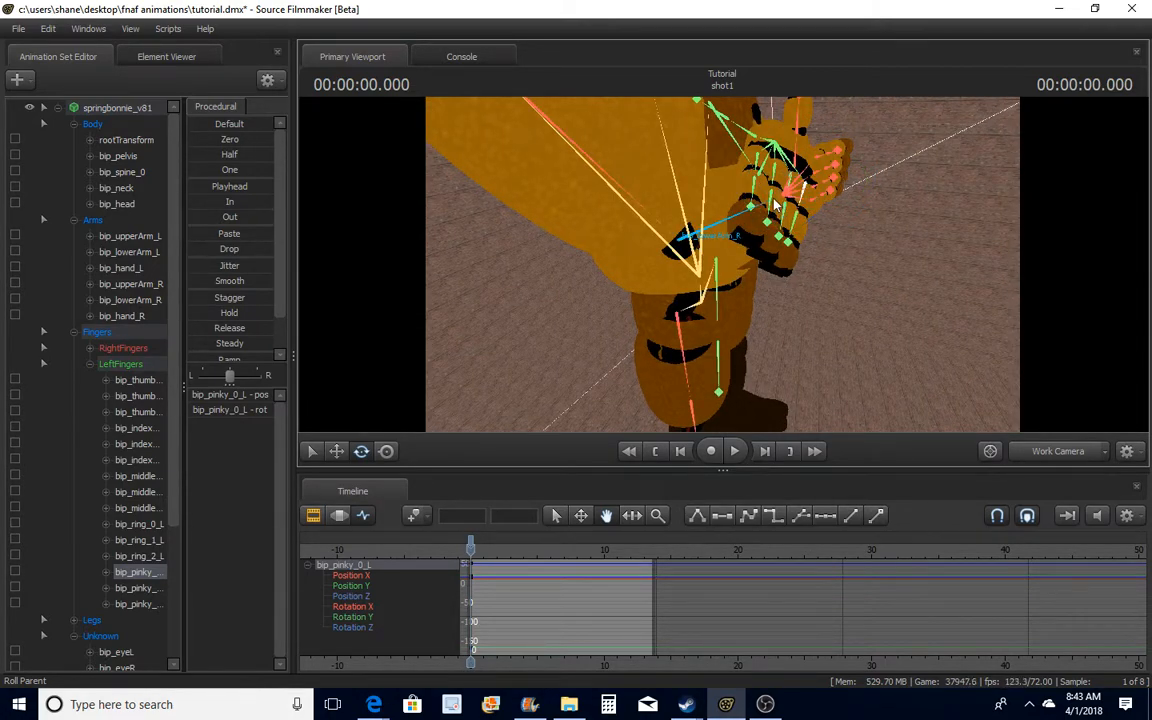
pyautogui.keyDown('ctrl'); pyautogui.click(772, 200); pyautogui.keyUp('ctrl')
pyautogui.keyDown('ctrl'); pyautogui.keyDown('shift'); pyautogui.click(783, 209); pyautogui.keyUp('shift'); pyautogui.keyUp('ctrl')
pyautogui.click(805, 230)
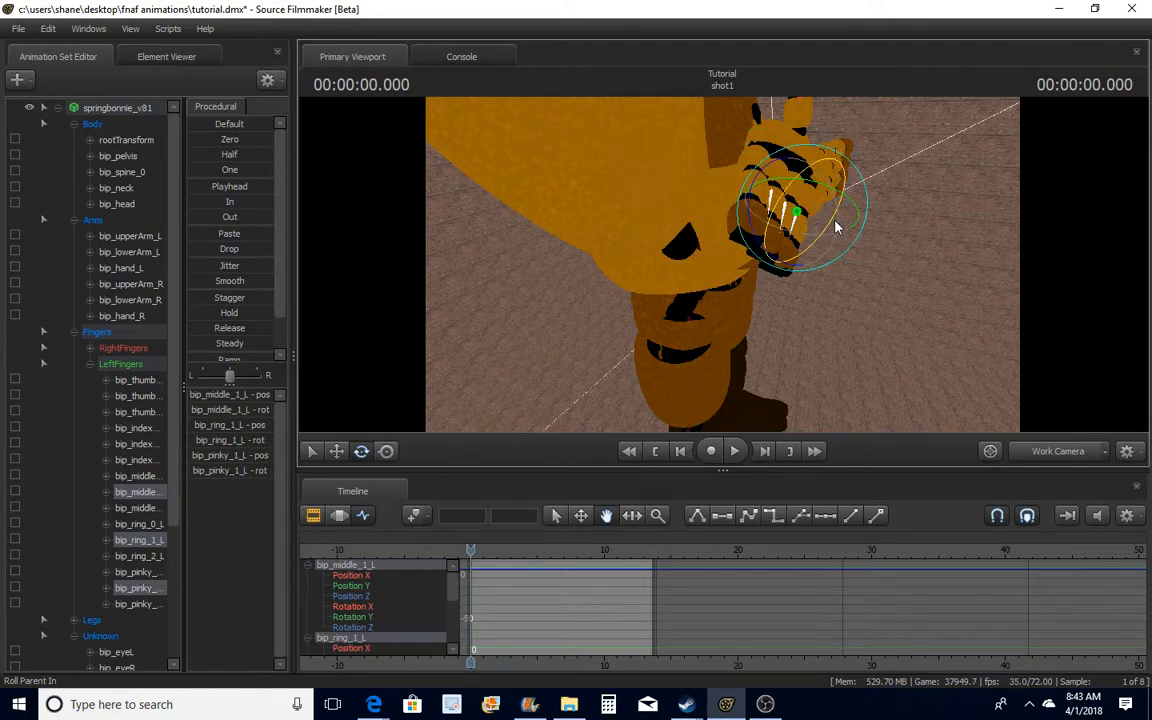
pyautogui.moveTo(833, 230); pyautogui.dragTo(823, 234)
# Curl the left index finger's second joint, bip_index_1_L
pyautogui.press('ctrl')
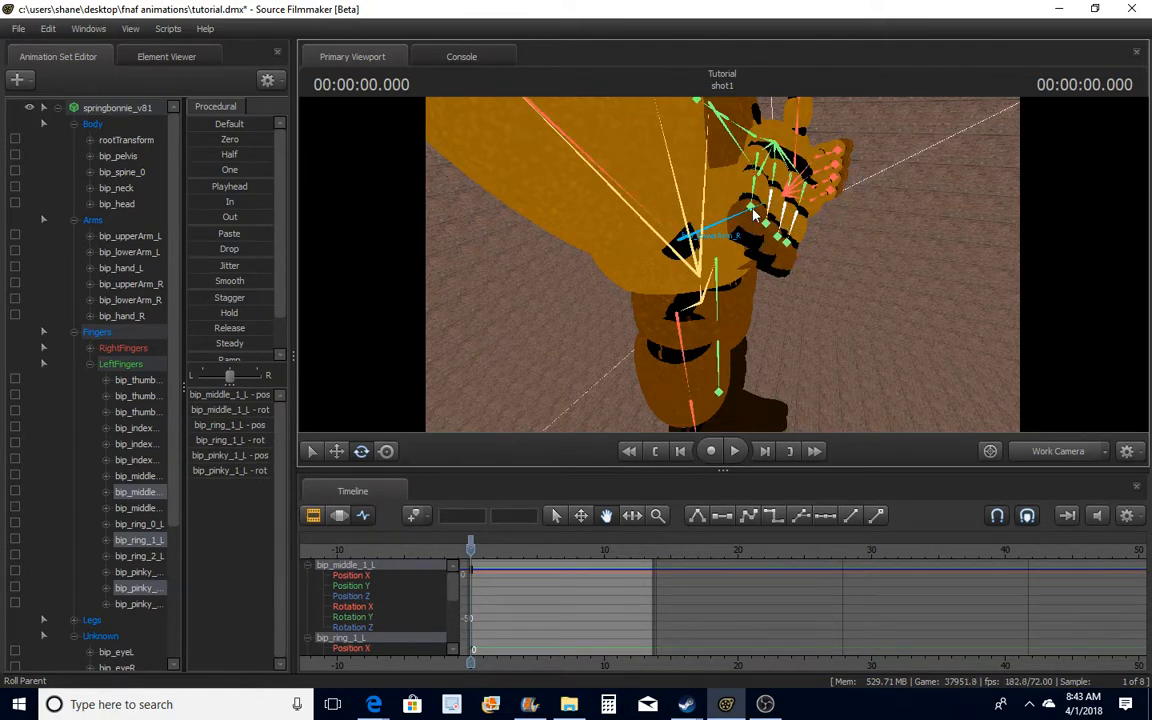
pyautogui.keyDown('ctrl'); pyautogui.click(781, 178); pyautogui.keyUp('ctrl')
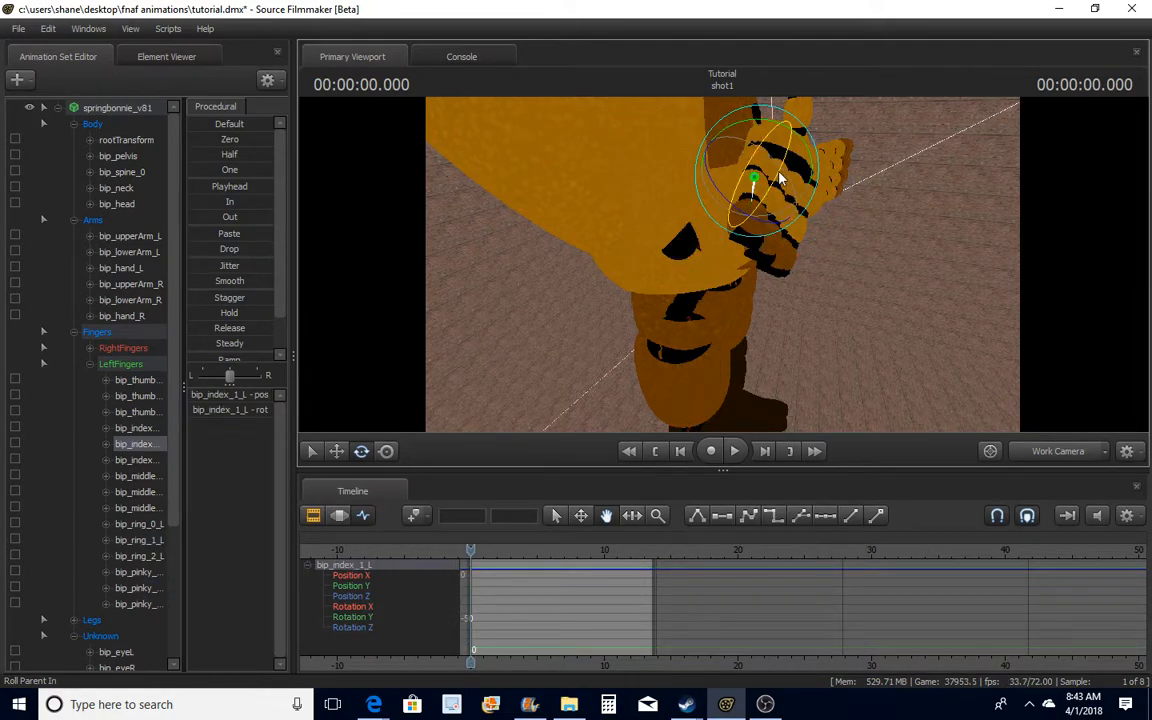
pyautogui.press('ctrl')
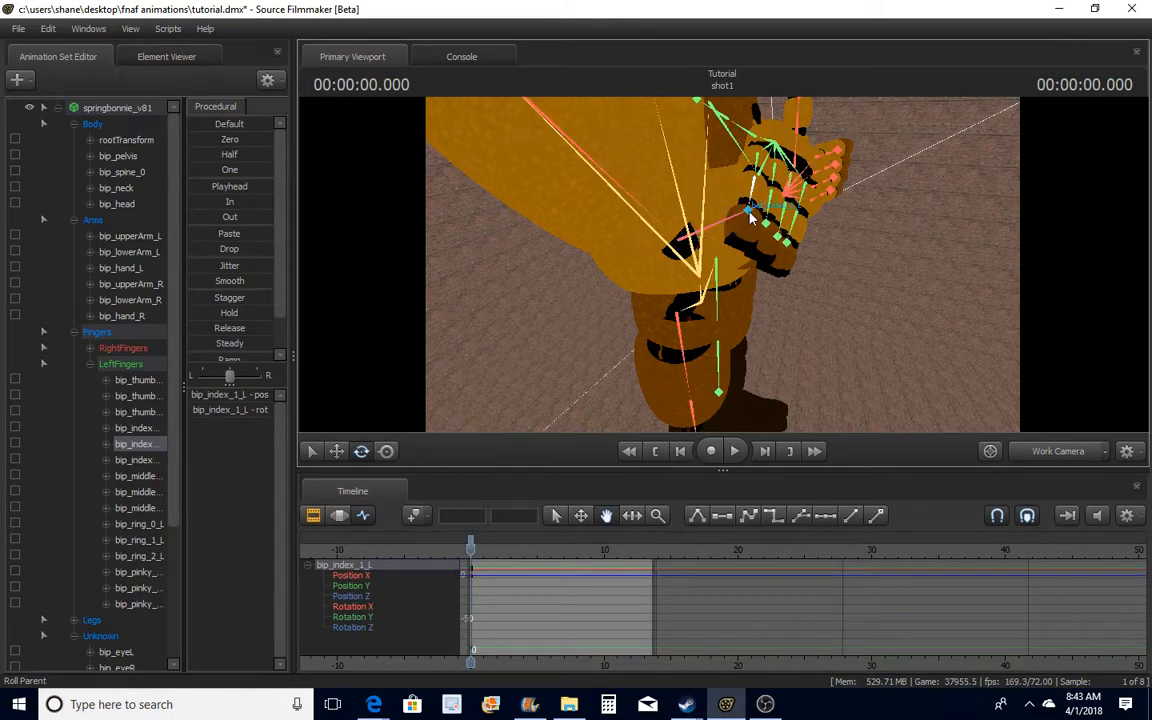
# Curl the fingertip joints of the left index, middle, ring and pinky fingers together
pyautogui.keyDown('ctrl'); pyautogui.click(751, 217); pyautogui.keyUp('ctrl')
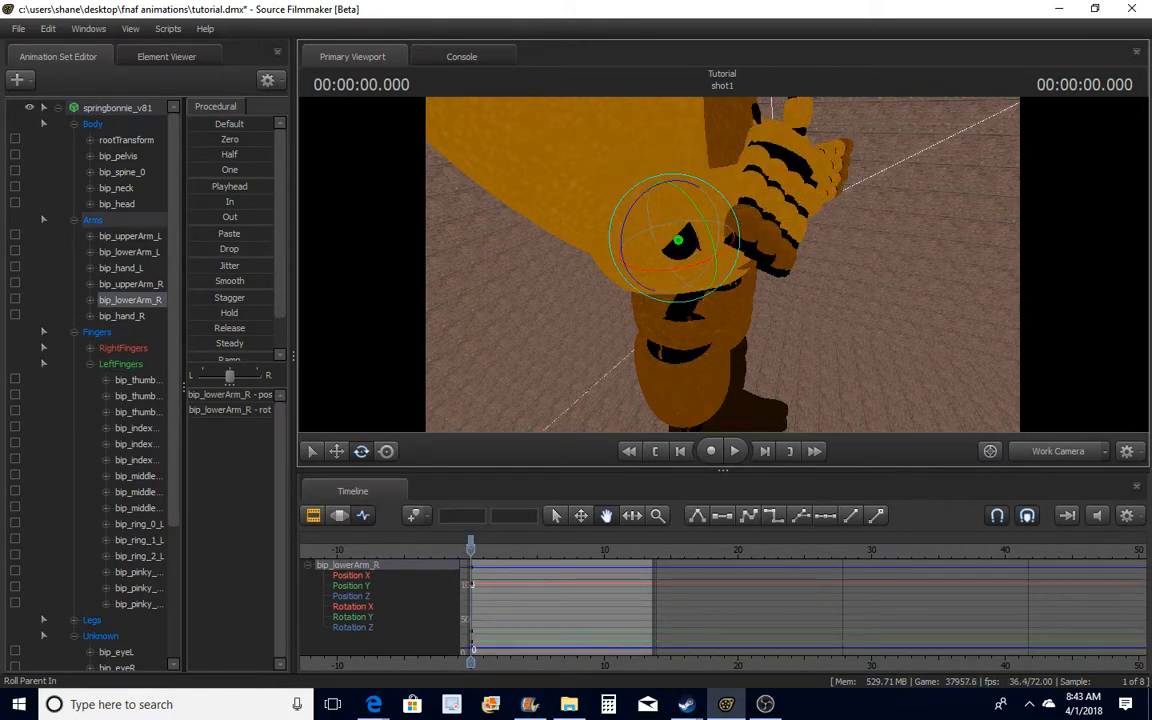
pyautogui.keyDown('alt'); pyautogui.moveTo(750, 215); pyautogui.dragTo(714, 257); pyautogui.keyUp('alt')
pyautogui.press('ctrl')
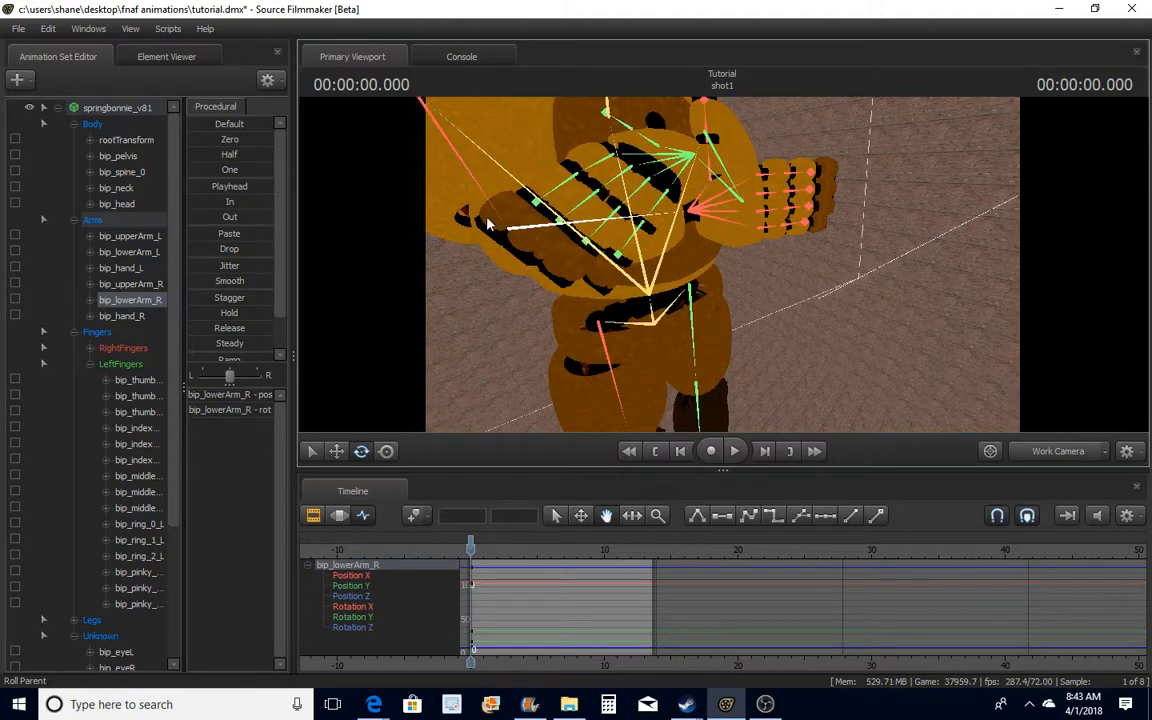
pyautogui.keyDown('ctrl'); pyautogui.click(533, 212); pyautogui.keyUp('ctrl')
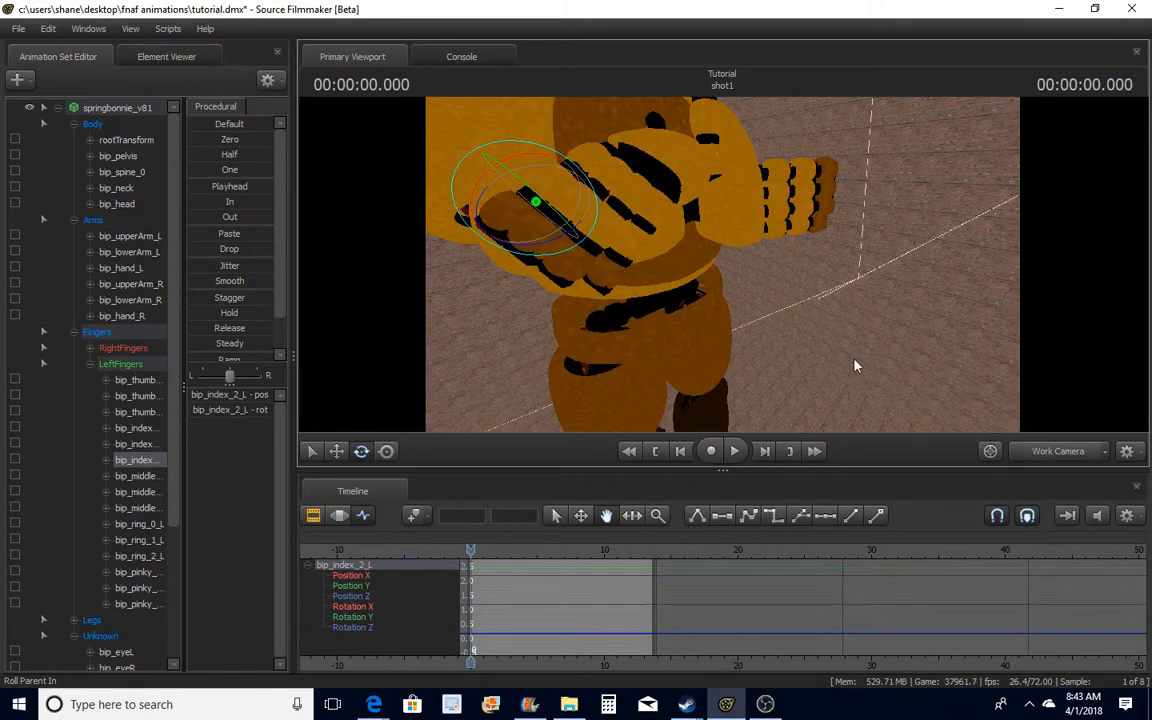
pyautogui.keyDown('alt'); pyautogui.moveTo(854, 365); pyautogui.dragTo(740, 280); pyautogui.keyUp('alt')
pyautogui.press('ctrl')
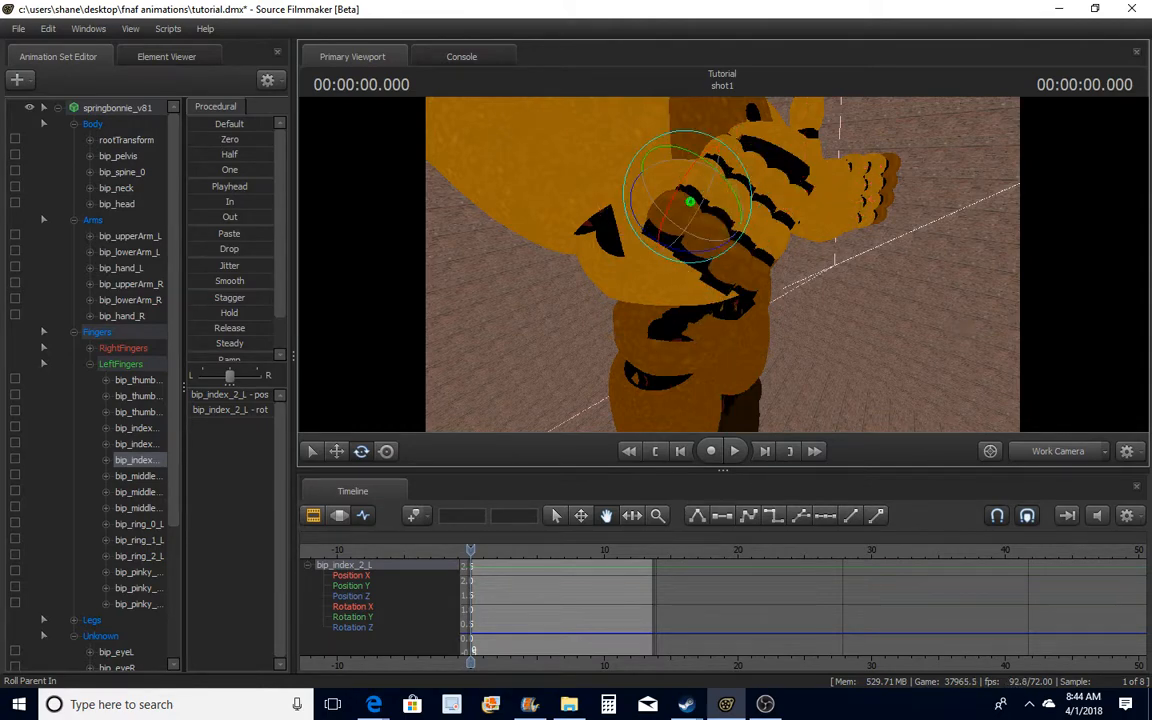
pyautogui.moveTo(822, 259); pyautogui.dragTo(990, 290)
pyautogui.press('s')
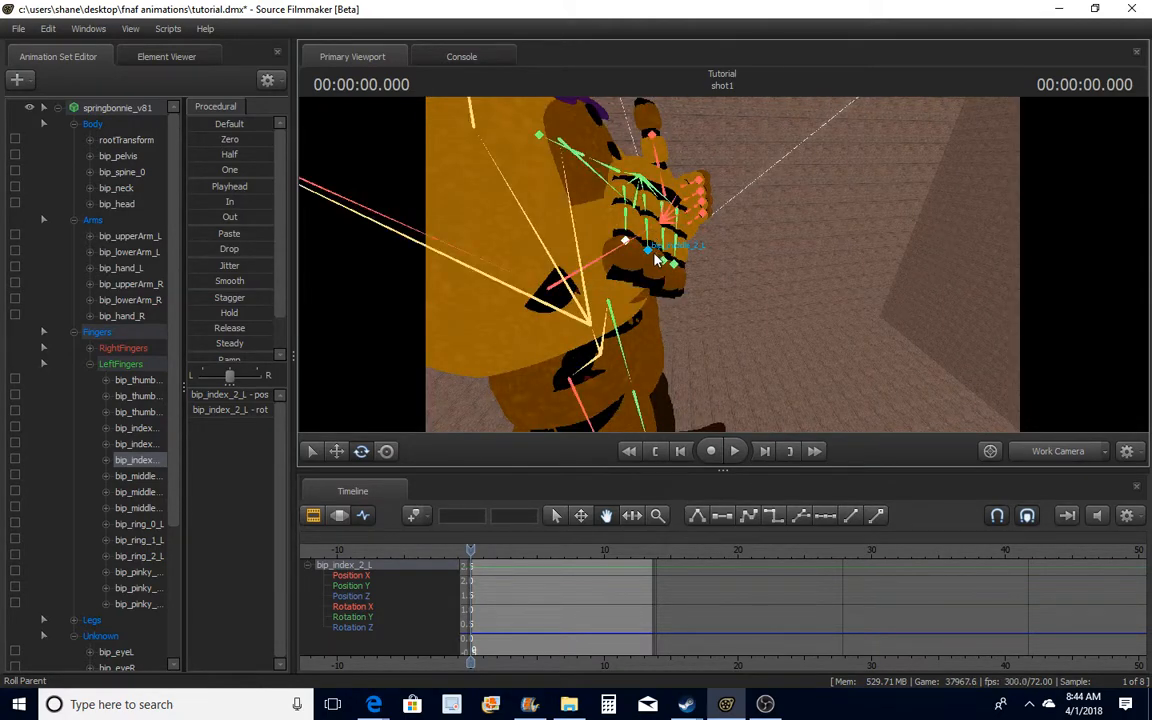
pyautogui.keyDown('ctrl'); pyautogui.click(648, 250); pyautogui.keyUp('ctrl')
pyautogui.keyDown('ctrl'); pyautogui.click(668, 263); pyautogui.keyUp('ctrl')
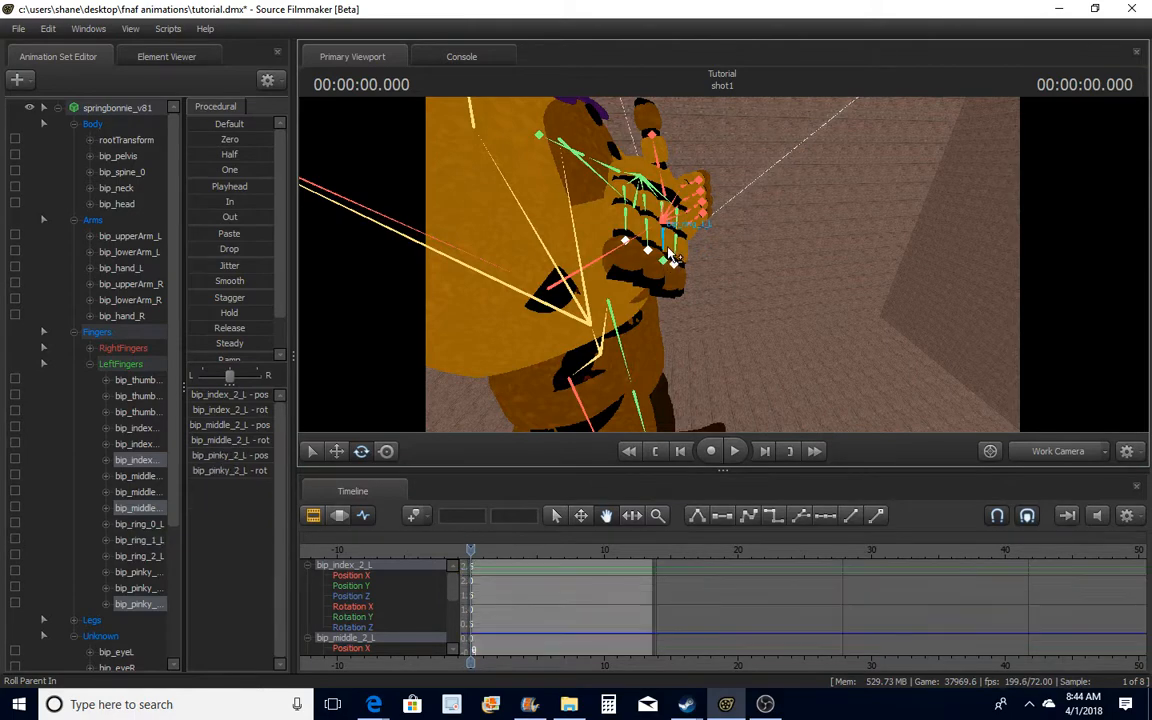
pyautogui.keyDown('ctrl'); pyautogui.click(672, 267); pyautogui.keyUp('ctrl')
pyautogui.moveTo(701, 285); pyautogui.dragTo(762, 253)
# Curl the base joints of the right index, middle, ring and pinky fingers together with bip_index_1_R
pyautogui.press('ctrl')
pyautogui.keyDown('ctrl'); pyautogui.click(779, 222); pyautogui.keyUp('ctrl')
pyautogui.keyDown('ctrl'); pyautogui.keyDown('shift'); pyautogui.click(756, 219); pyautogui.keyUp('shift'); pyautogui.keyUp('ctrl')
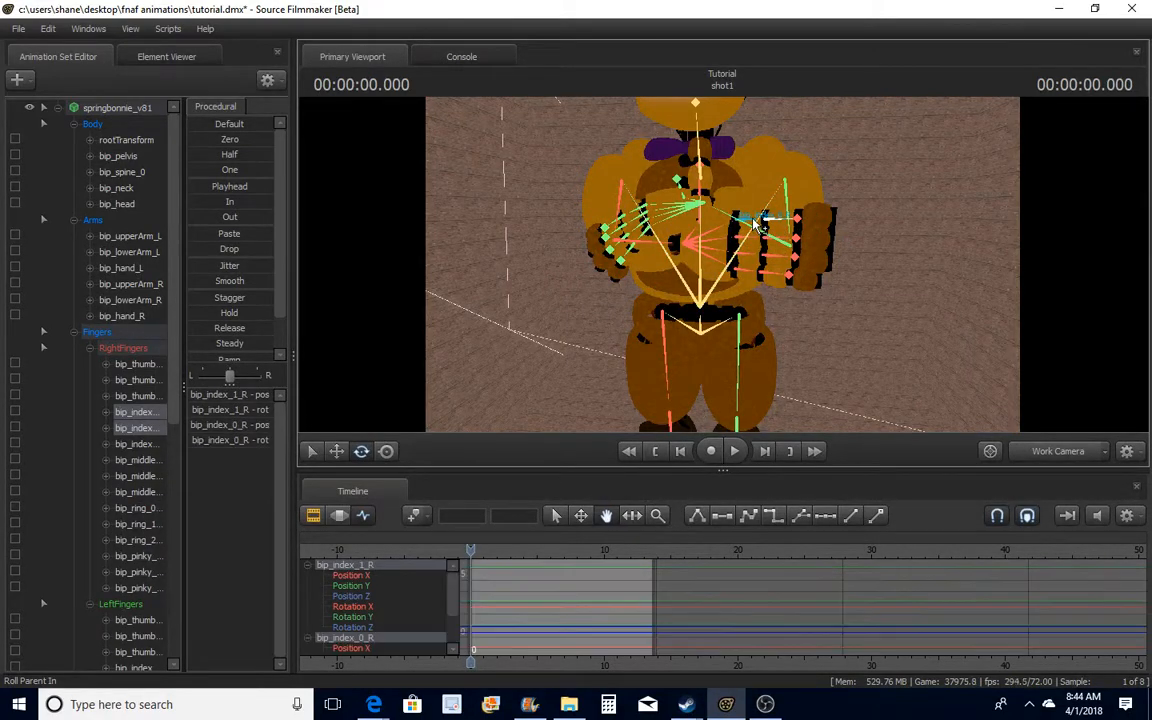
pyautogui.keyDown('ctrl'); pyautogui.keyDown('shift'); pyautogui.click(752, 236); pyautogui.keyUp('shift'); pyautogui.keyUp('ctrl')
pyautogui.keyDown('ctrl'); pyautogui.keyDown('shift'); pyautogui.click(751, 251); pyautogui.keyUp('shift'); pyautogui.keyUp('ctrl')
pyautogui.keyDown('ctrl'); pyautogui.keyDown('shift'); pyautogui.click(751, 268); pyautogui.keyUp('shift'); pyautogui.keyUp('ctrl')
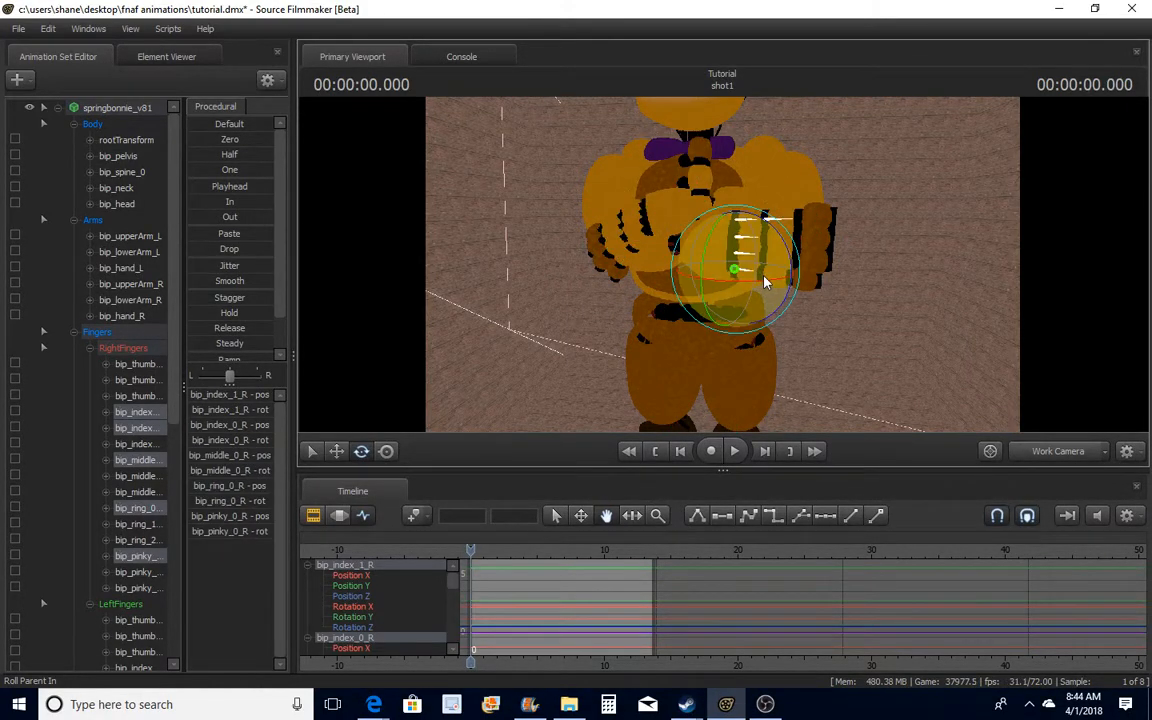
pyautogui.moveTo(762, 280); pyautogui.dragTo(790, 266)
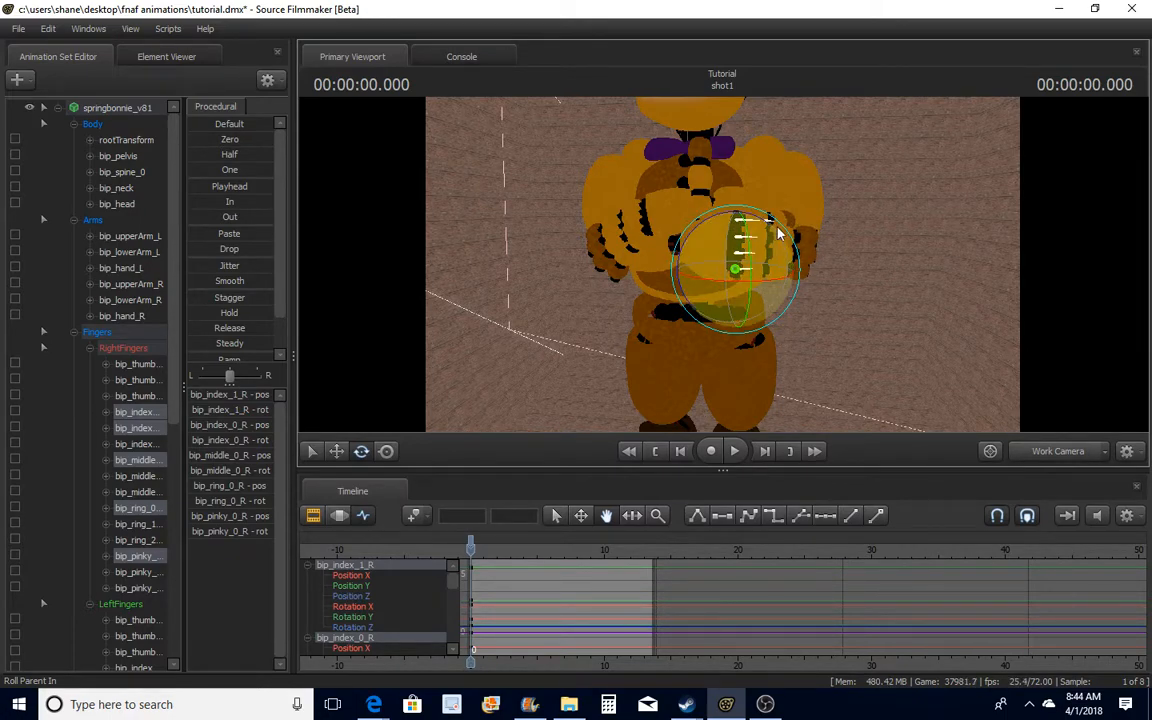
# Adjust the rotation of bip_index_1_R on its own
pyautogui.moveTo(885, 262); pyautogui.dragTo(679, 238)
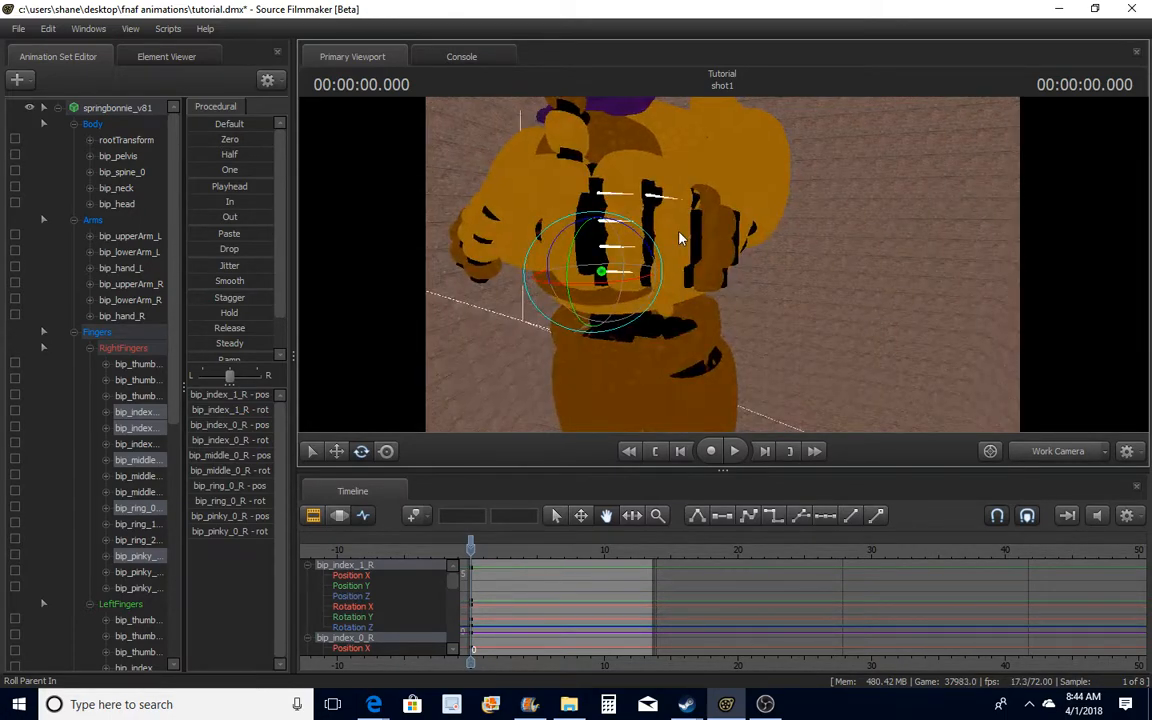
pyautogui.click(655, 190)
pyautogui.moveTo(640, 187); pyautogui.dragTo(670, 193)
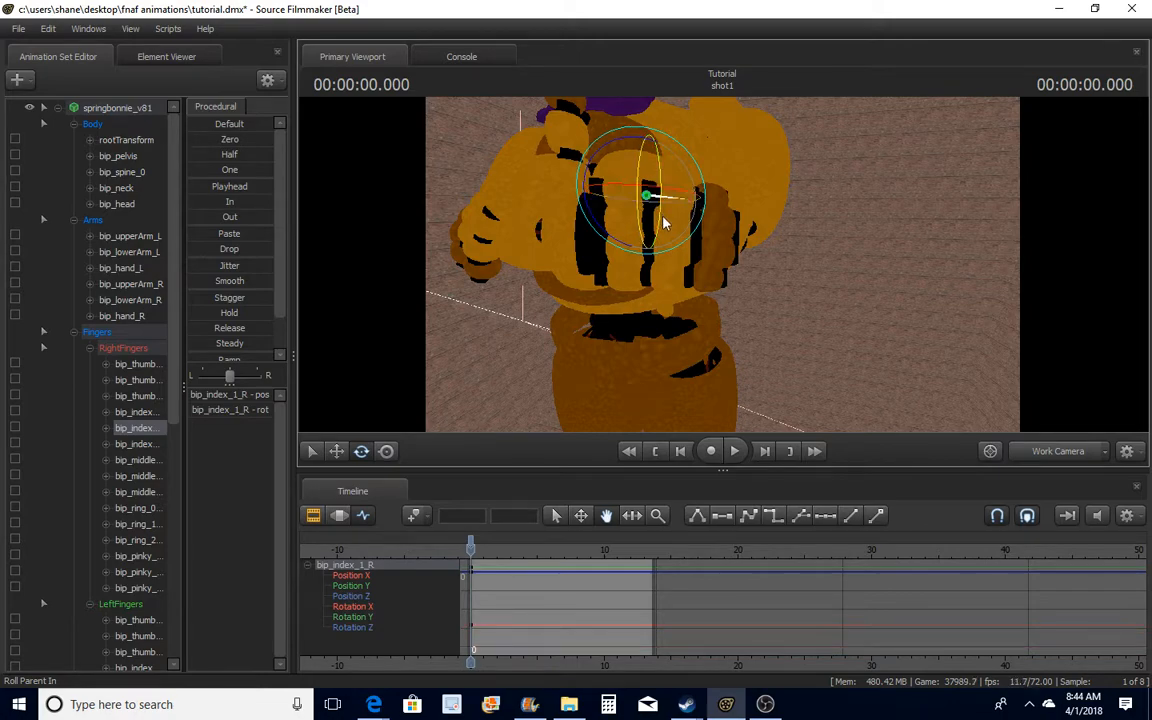
# Curl the middle joints of the right middle, ring and pinky fingers together (bip_middle_1_R, bip_ring_1_R, bip_pinky_1_R)
pyautogui.keyDown('ctrl'); pyautogui.click(667, 223); pyautogui.keyUp('ctrl')
pyautogui.keyDown('ctrl'); pyautogui.keyDown('shift'); pyautogui.click(657, 249); pyautogui.keyUp('shift'); pyautogui.keyUp('ctrl')
pyautogui.keyDown('ctrl'); pyautogui.keyDown('shift'); pyautogui.click(656, 273); pyautogui.keyUp('shift'); pyautogui.keyUp('ctrl')
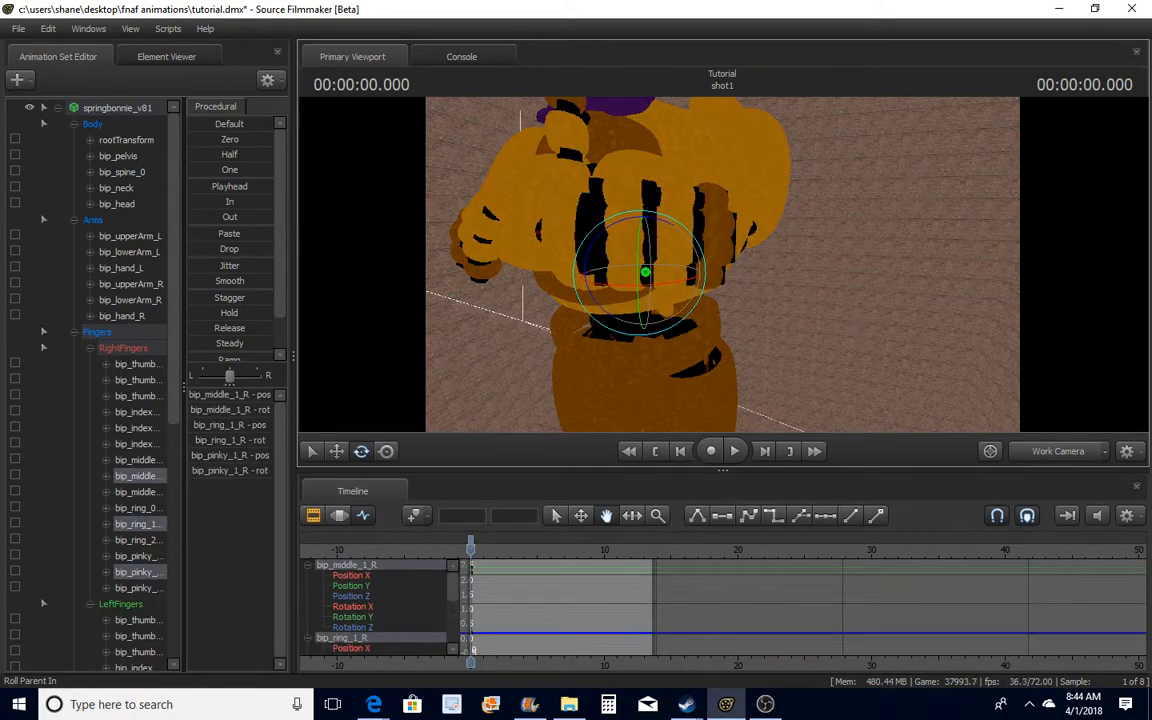
pyautogui.moveTo(732, 303); pyautogui.dragTo(733, 260)
pyautogui.moveTo(930, 374); pyautogui.dragTo(609, 226)
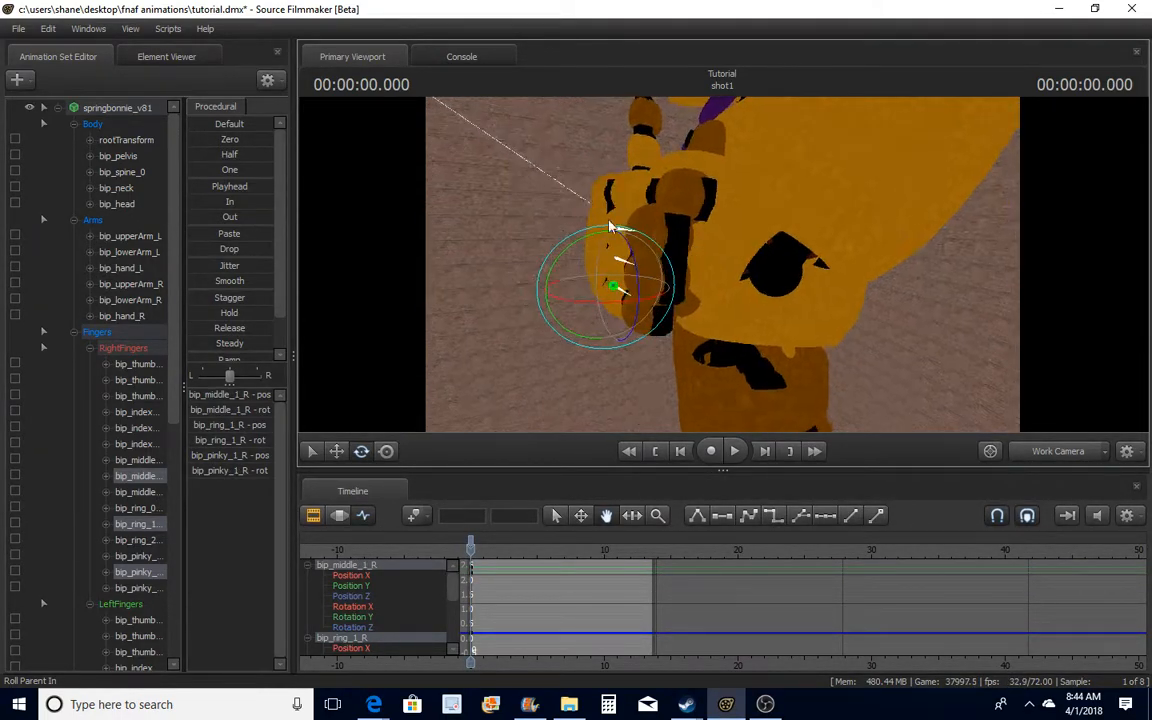
pyautogui.moveTo(600, 305); pyautogui.dragTo(612, 310)
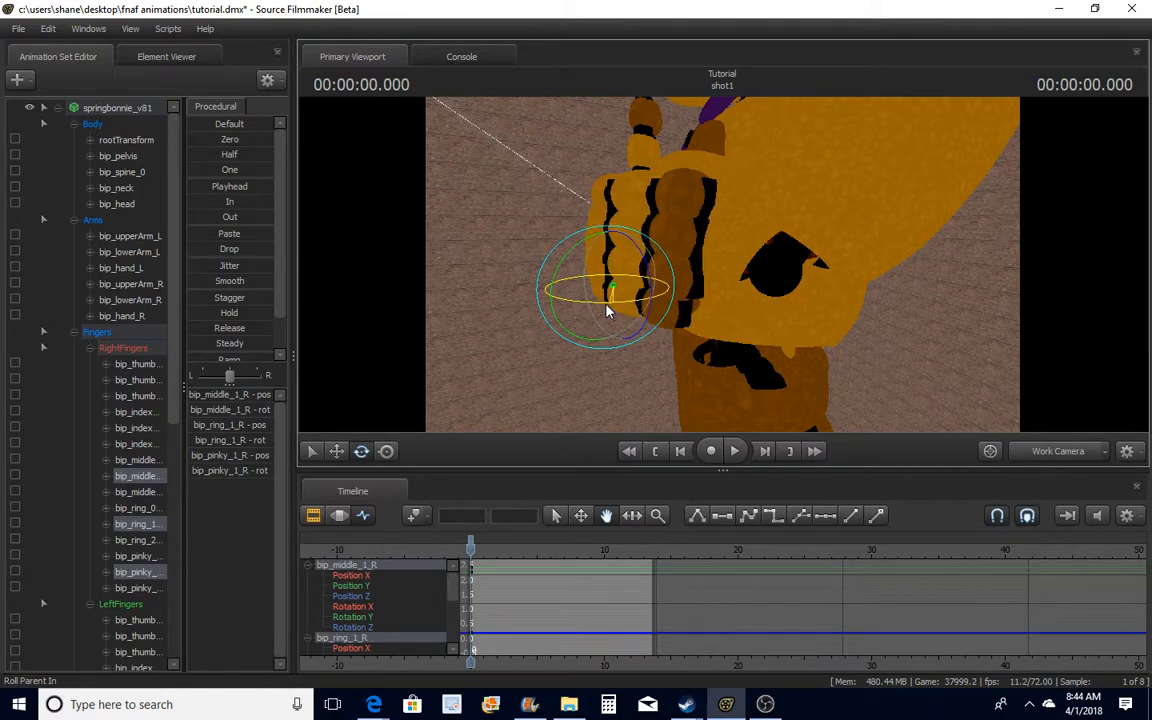
# Bend the right thumb in front of the chest by rotating its second joint, bip_thumb_1_R
pyautogui.moveTo(725, 271); pyautogui.dragTo(573, 308)
pyautogui.press('ctrl')
pyautogui.keyDown('ctrl'); pyautogui.click(546, 341); pyautogui.keyUp('ctrl')
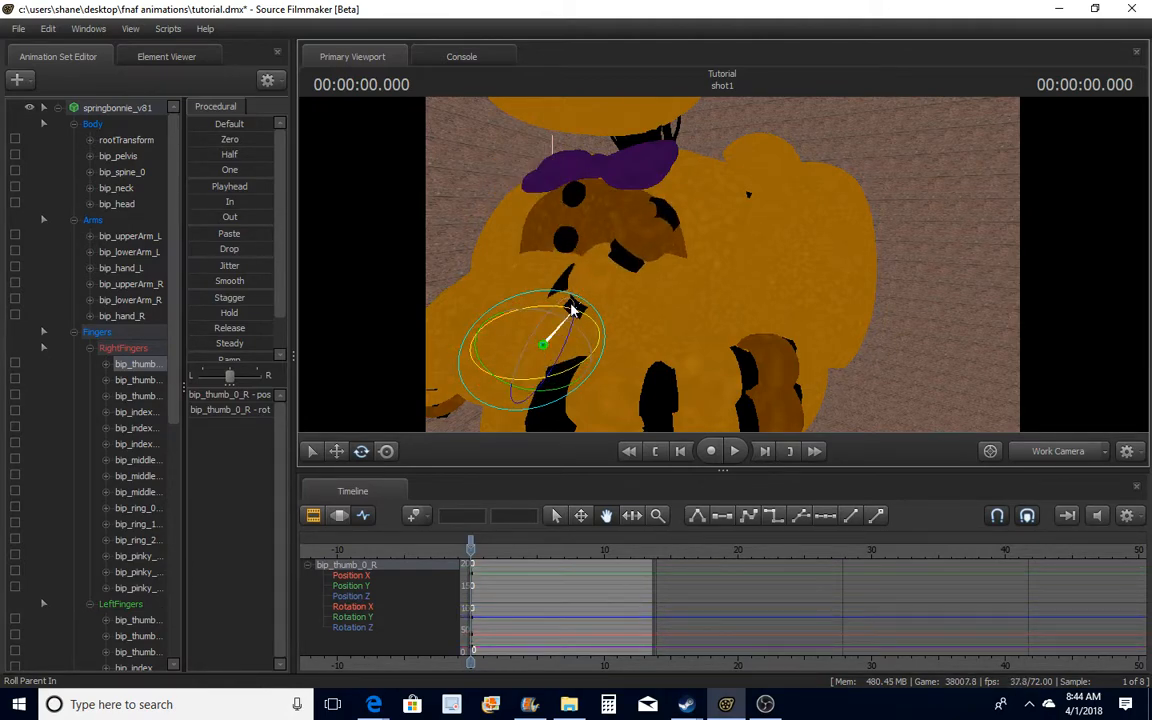
pyautogui.keyDown('ctrl'); pyautogui.click(610, 265); pyautogui.keyUp('ctrl')
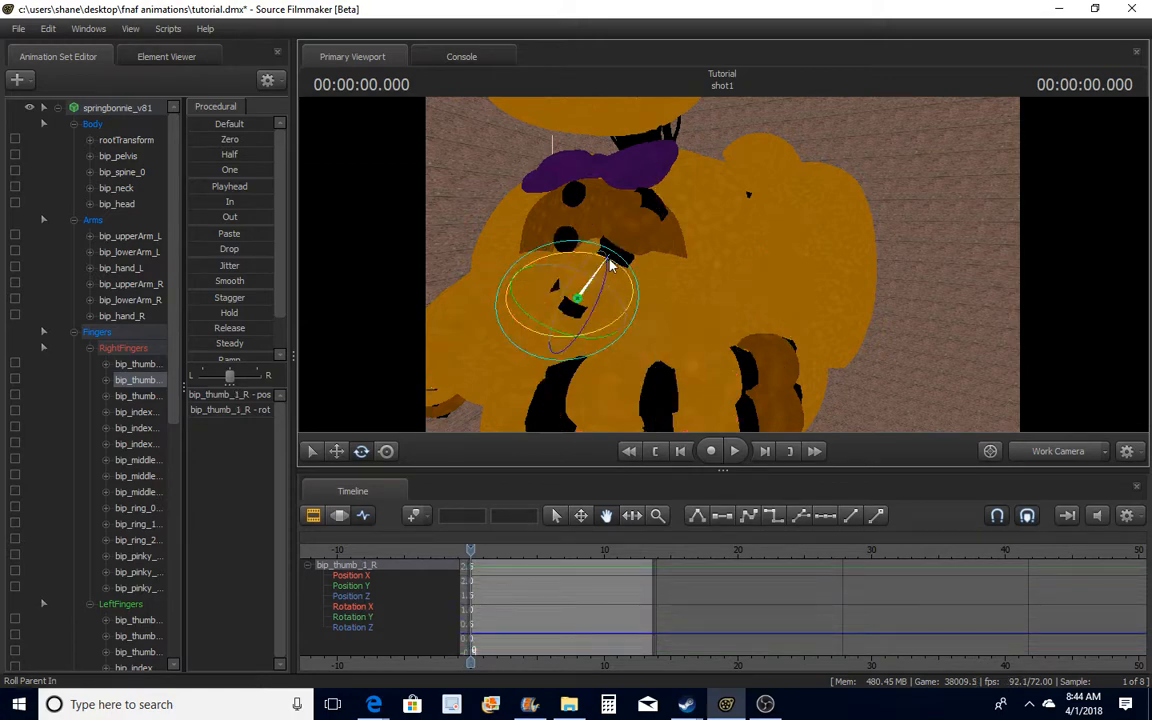
pyautogui.moveTo(612, 278); pyautogui.dragTo(605, 315)
pyautogui.keyDown('ctrl'); pyautogui.click(632, 316); pyautogui.keyUp('ctrl')
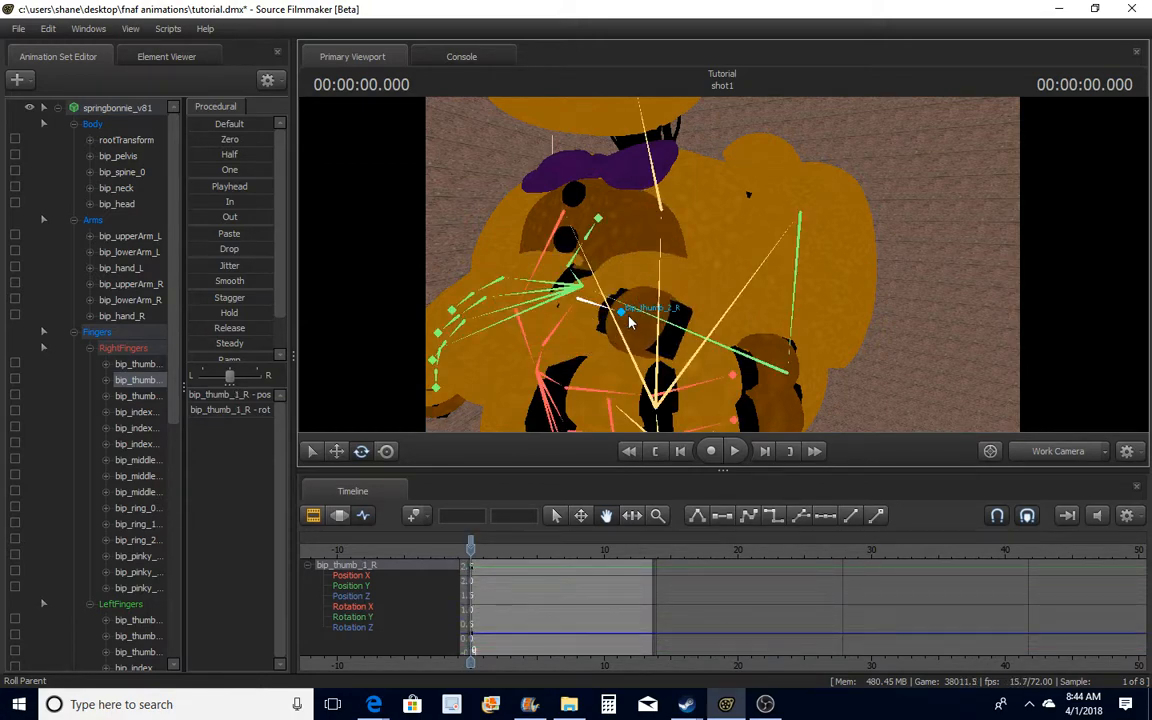
# Rotate the left thumb's base joint, bip_thumb_0_L, to tuck the thumb in
pyautogui.moveTo(915, 350); pyautogui.dragTo(705, 275)
pyautogui.keyDown('ctrl'); pyautogui.click(705, 281); pyautogui.keyUp('ctrl')
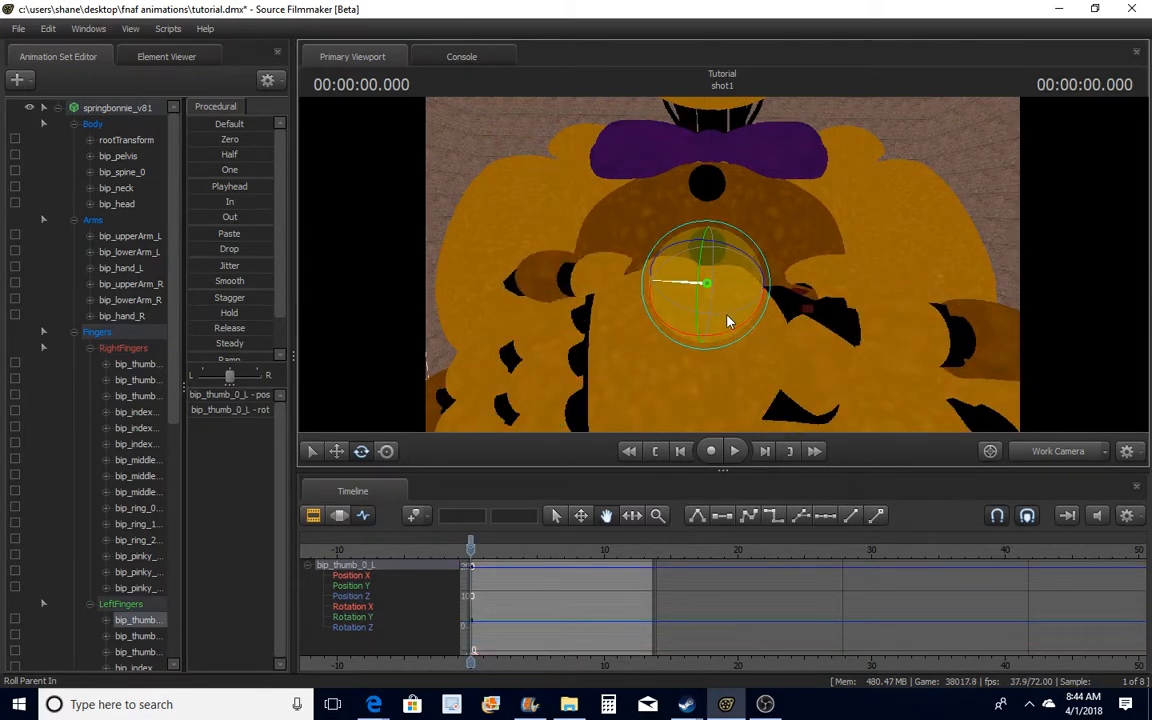
pyautogui.moveTo(730, 340); pyautogui.dragTo(740, 336)
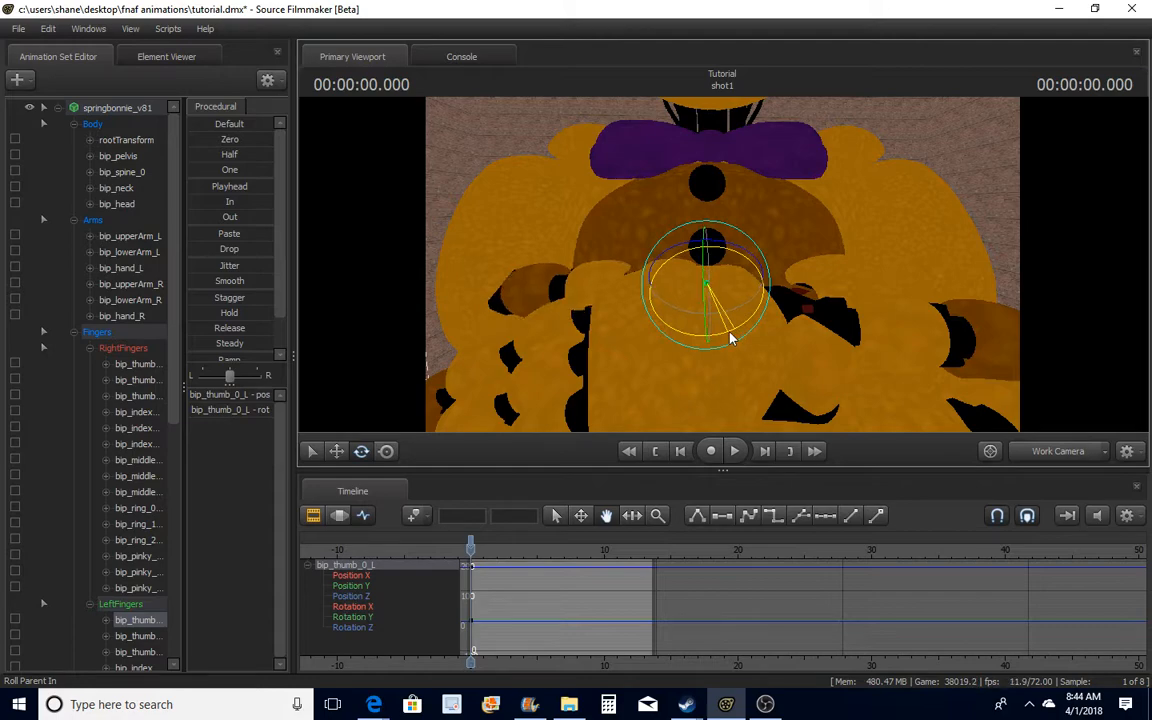
pyautogui.moveTo(681, 253); pyautogui.dragTo(637, 242)
pyautogui.scroll(-10, 818, 248)
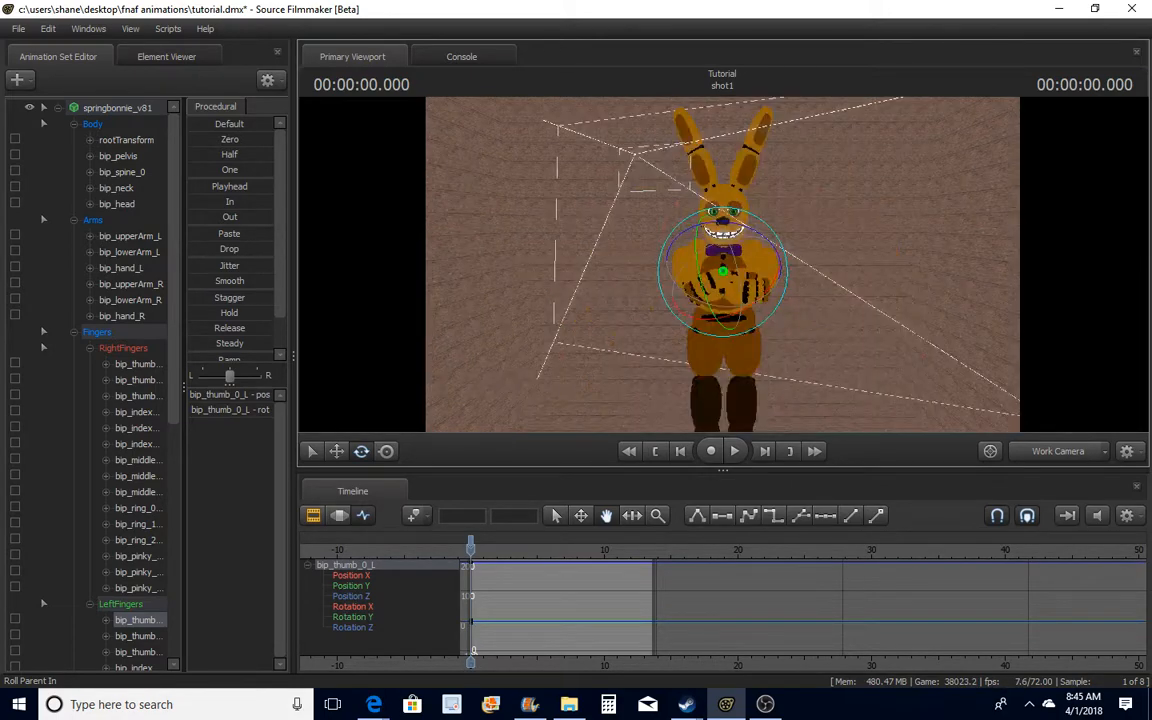
# Look through camera1 and reposition it to frame springbonnie's head and crossed arms at a slight angle
pyautogui.click(1046, 450)
pyautogui.moveTo(820, 280)
pyautogui.mouseDown()
pyautogui.moveTo(830, 320)
pyautogui.moveTo(822, 232)
pyautogui.moveTo(820, 292)
pyautogui.mouseUp()
pyautogui.press('s')
pyautogui.press('s')
pyautogui.moveTo(909, 316); pyautogui.dragTo(909, 276)
pyautogui.press('w')
pyautogui.press('s')
pyautogui.moveTo(833, 238); pyautogui.dragTo(829, 227)
pyautogui.press('s')
pyautogui.press('w')
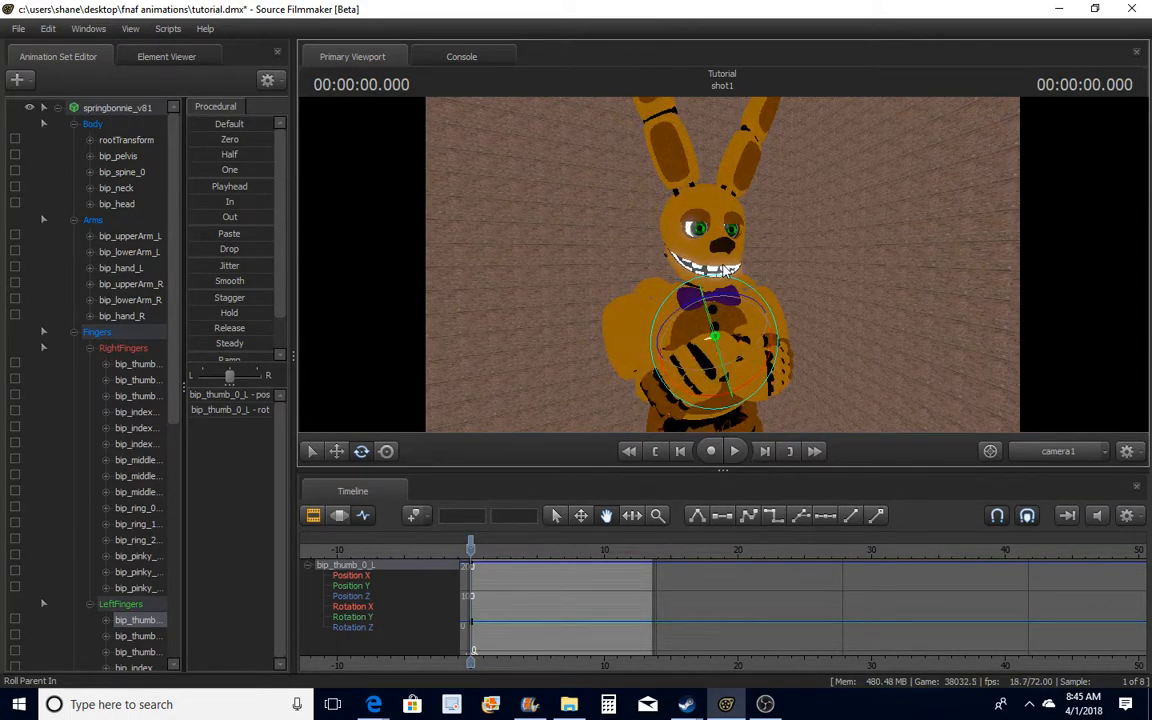
# Return to the Work Camera and tilt both ears outward at their base joints, bip_earR1 and bip_earL1
pyautogui.click(1082, 455)
pyautogui.press('w')
pyautogui.moveTo(736, 318); pyautogui.dragTo(733, 298)
pyautogui.keyDown('ctrl'); pyautogui.click(719, 262); pyautogui.keyUp('ctrl')
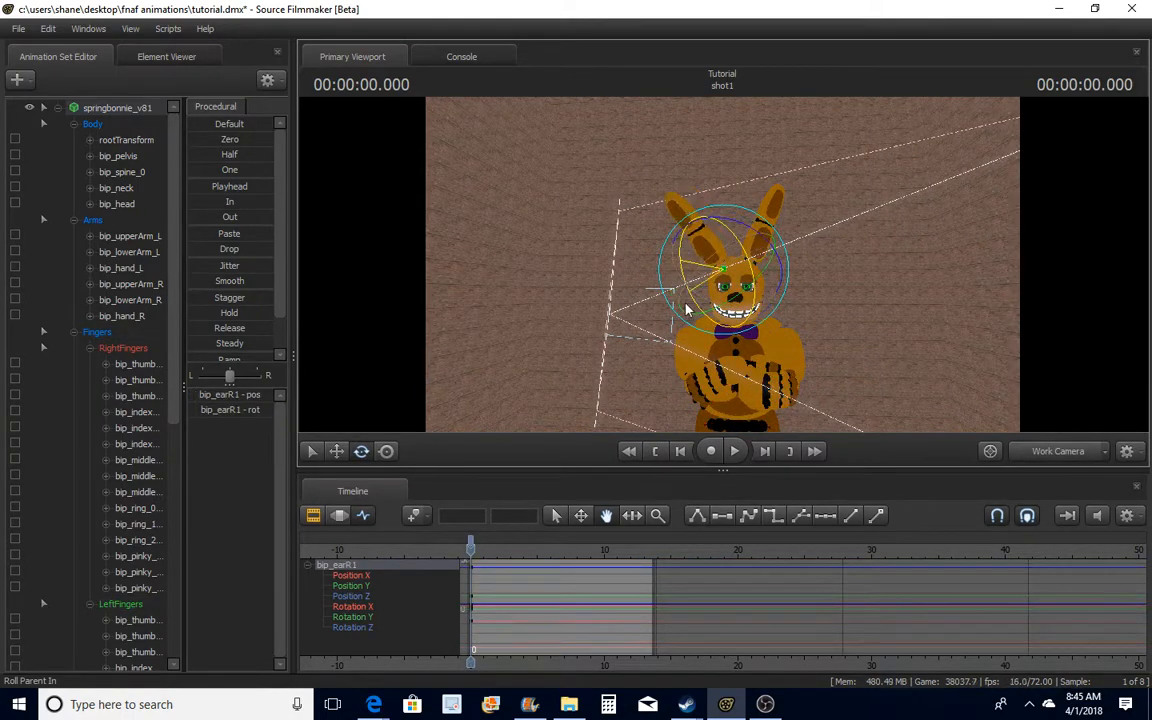
pyautogui.click(752, 272)
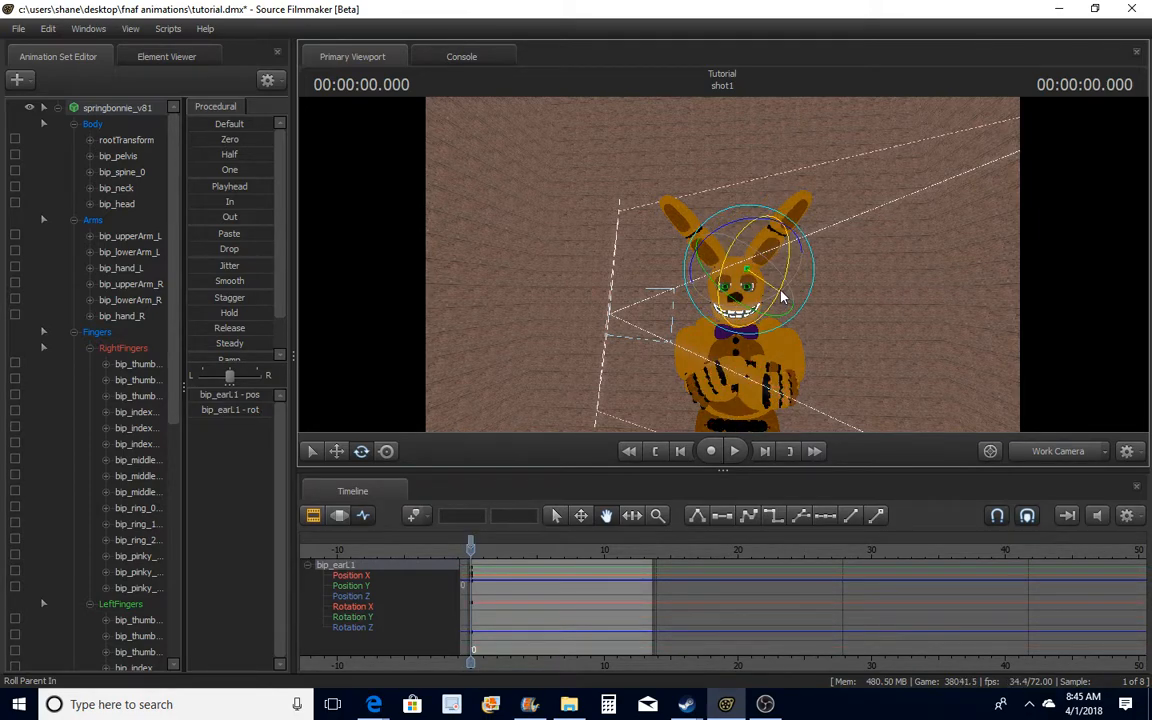
# Bend the outer halves of both ears outward with bip_earR2 and bip_earL2, and save the session
pyautogui.keyDown('ctrl'); pyautogui.click(708, 237); pyautogui.keyUp('ctrl')
pyautogui.keyDown('ctrl'); pyautogui.keyDown('shift'); pyautogui.click(775, 230); pyautogui.keyUp('shift'); pyautogui.keyUp('ctrl')
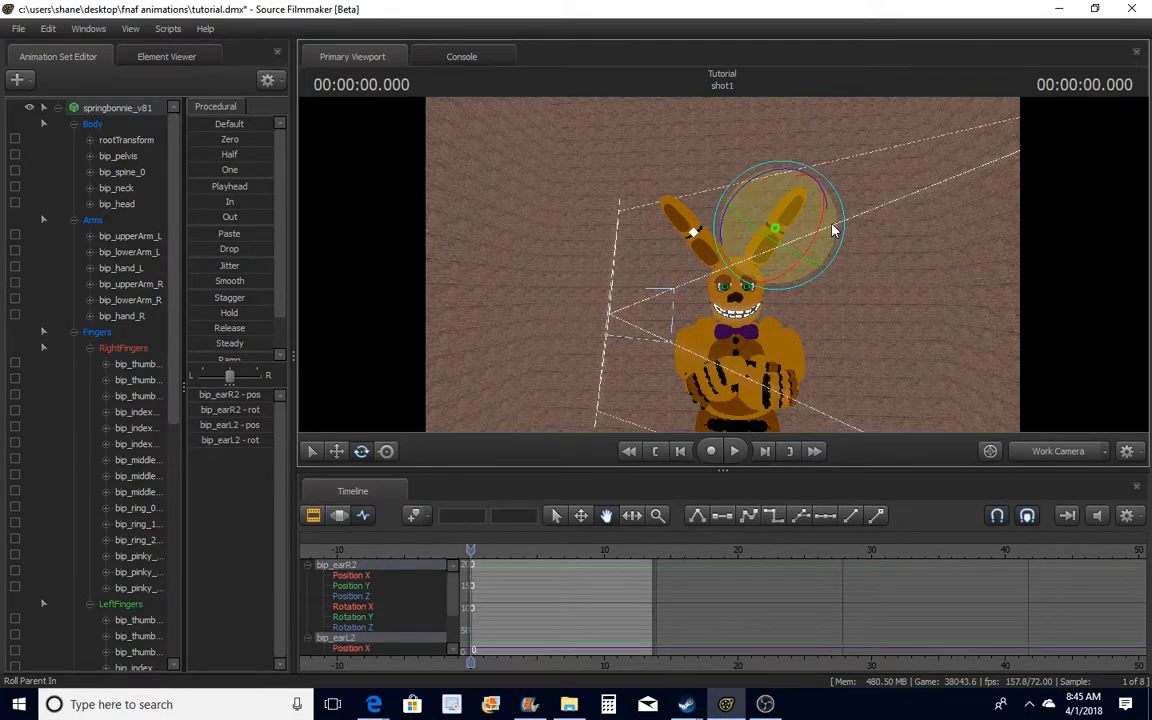
pyautogui.moveTo(833, 229); pyautogui.dragTo(823, 288)
pyautogui.click(696, 238)
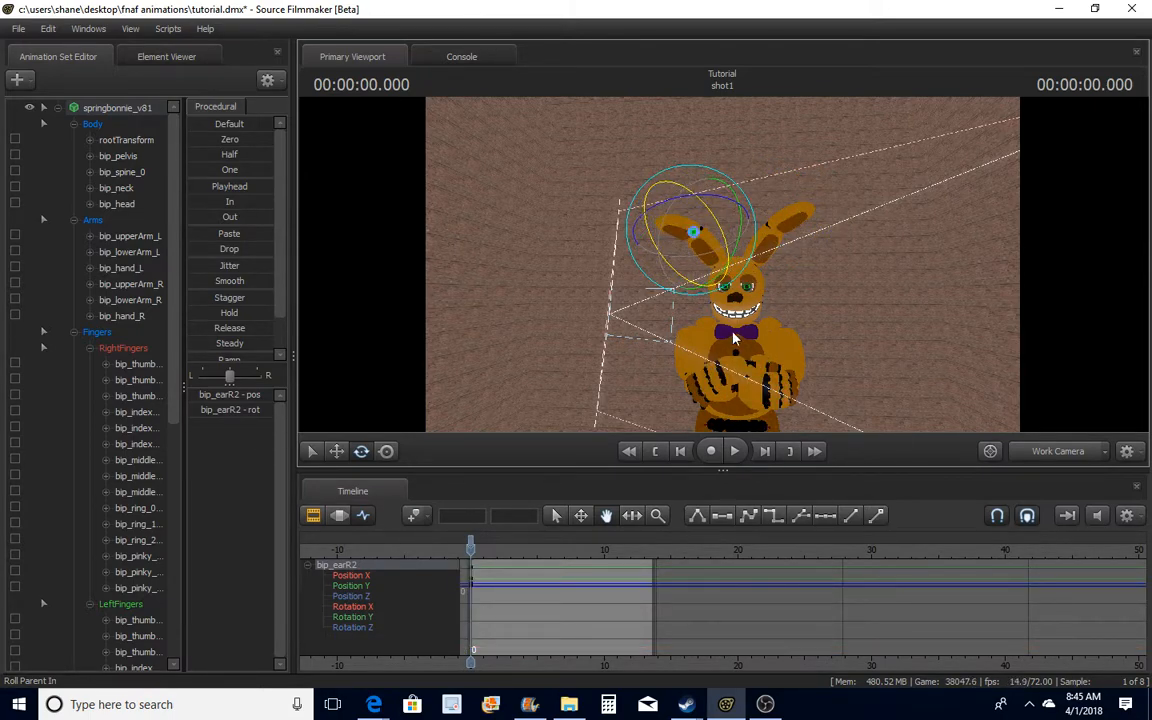
pyautogui.hotkey('ctrl', 'z')
pyautogui.hotkey('ctrl', 'z')
pyautogui.hotkey('ctrl', 'z')
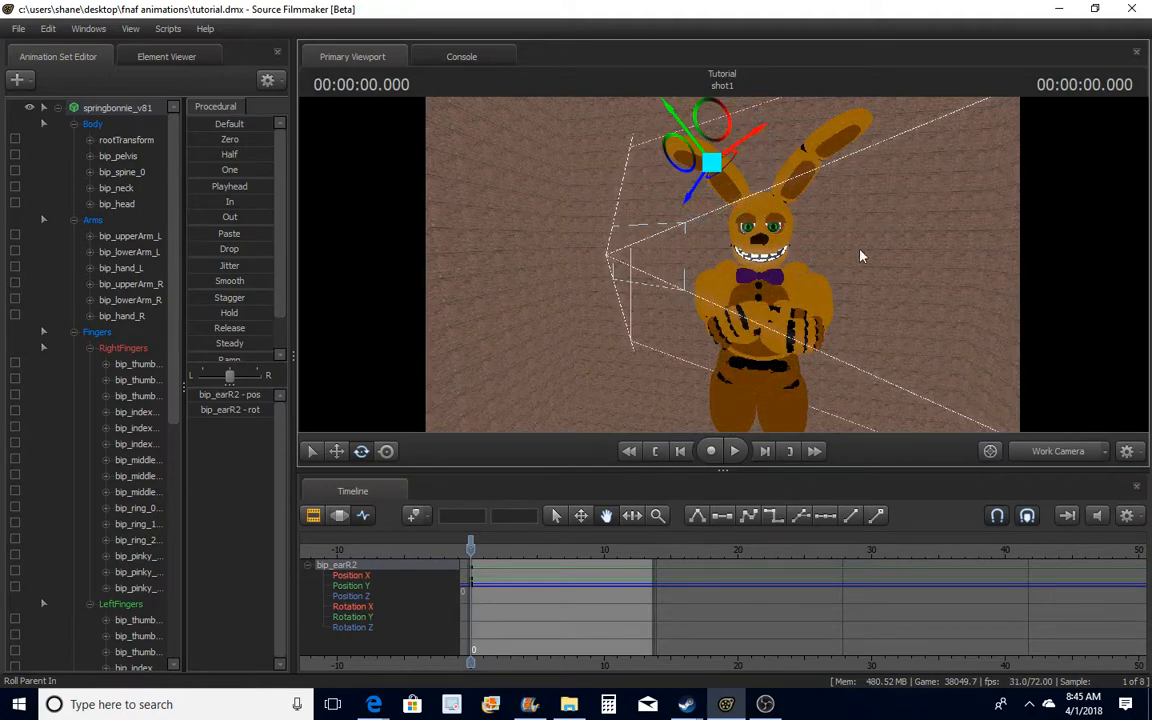
# Collapse the springbonnie_v81 control groups in the animation set list
pyautogui.press('w')
pyautogui.moveTo(861, 255); pyautogui.dragTo(725, 268)
pyautogui.press('s')
pyautogui.moveTo(911, 310); pyautogui.dragTo(890, 306)
pyautogui.click(58, 108)
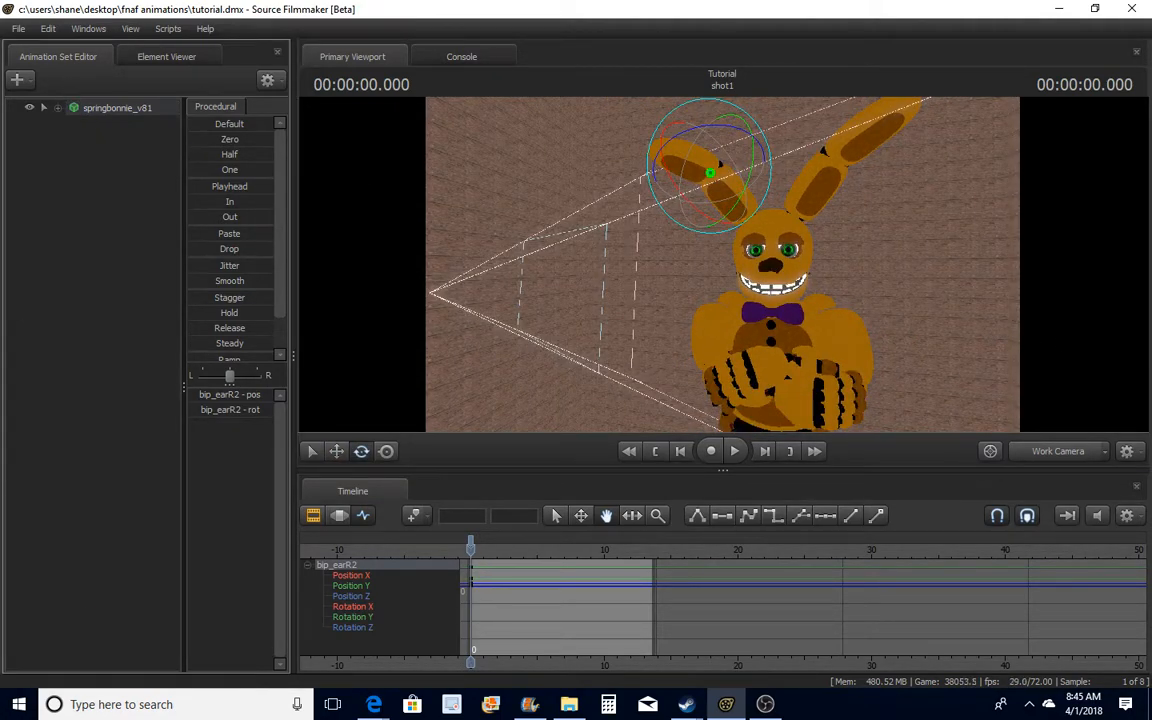
# Create an animation set for the existing element camera1 and select it for animation
pyautogui.press('w')
pyautogui.moveTo(722, 264); pyautogui.dragTo(749, 281)
pyautogui.press('w')
pyautogui.press('s')
pyautogui.press('s')
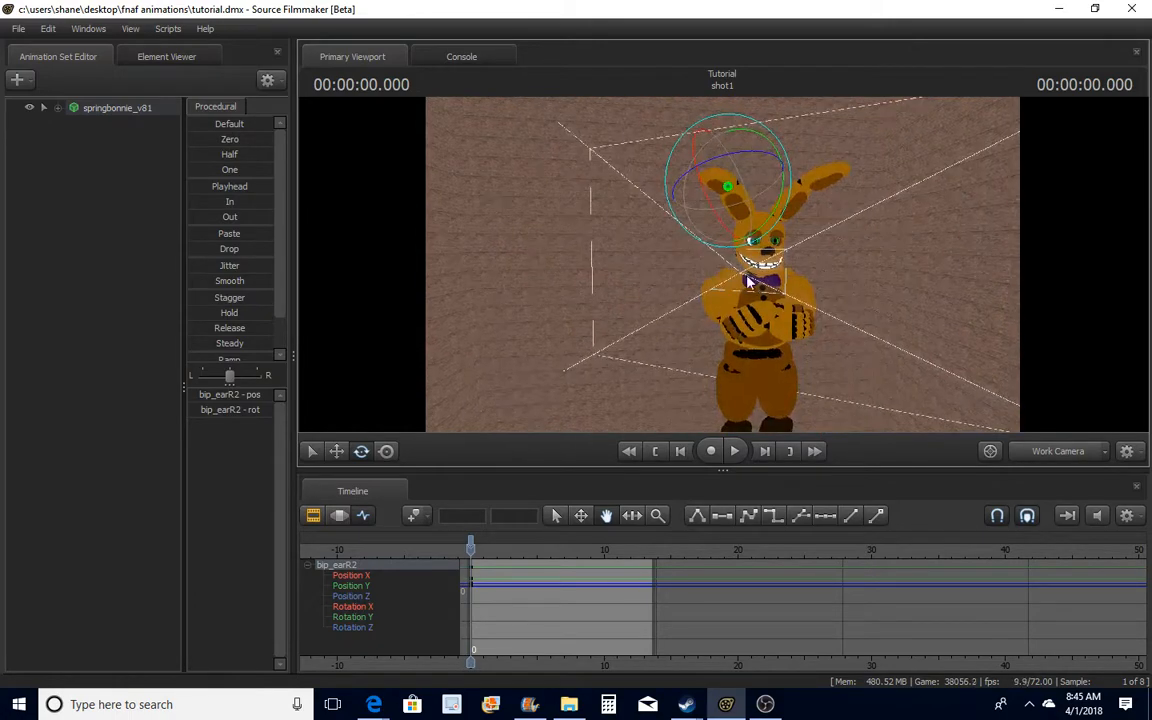
pyautogui.click(17, 80)
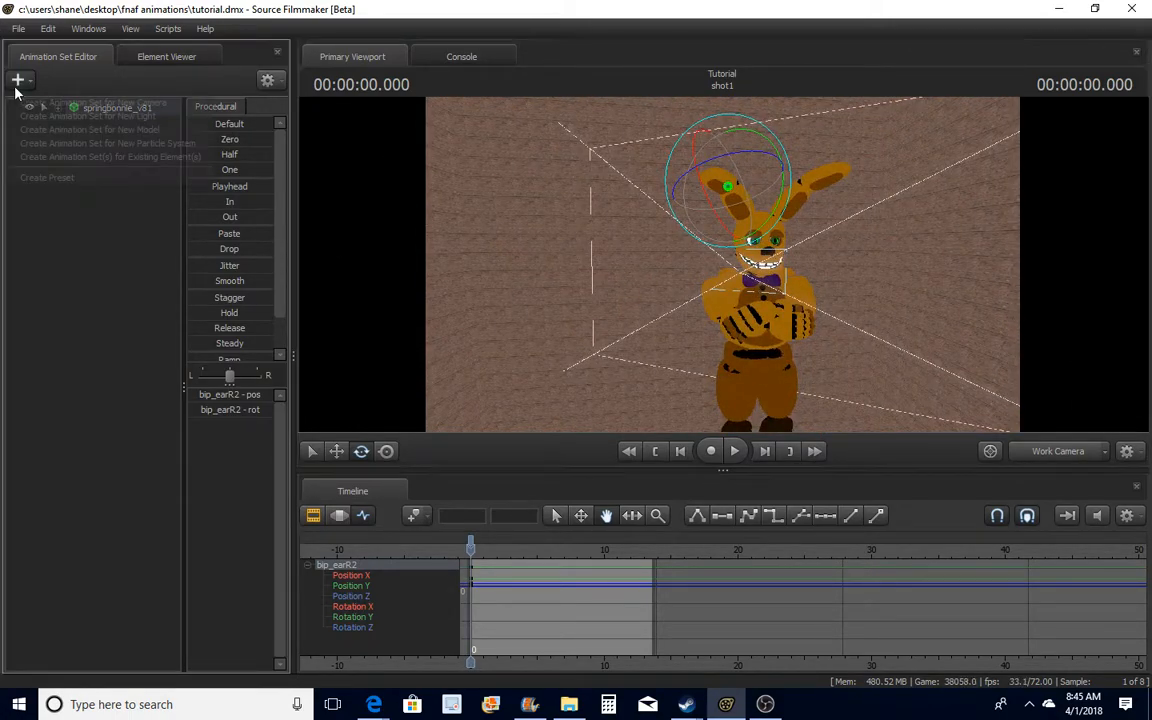
pyautogui.click(147, 158)
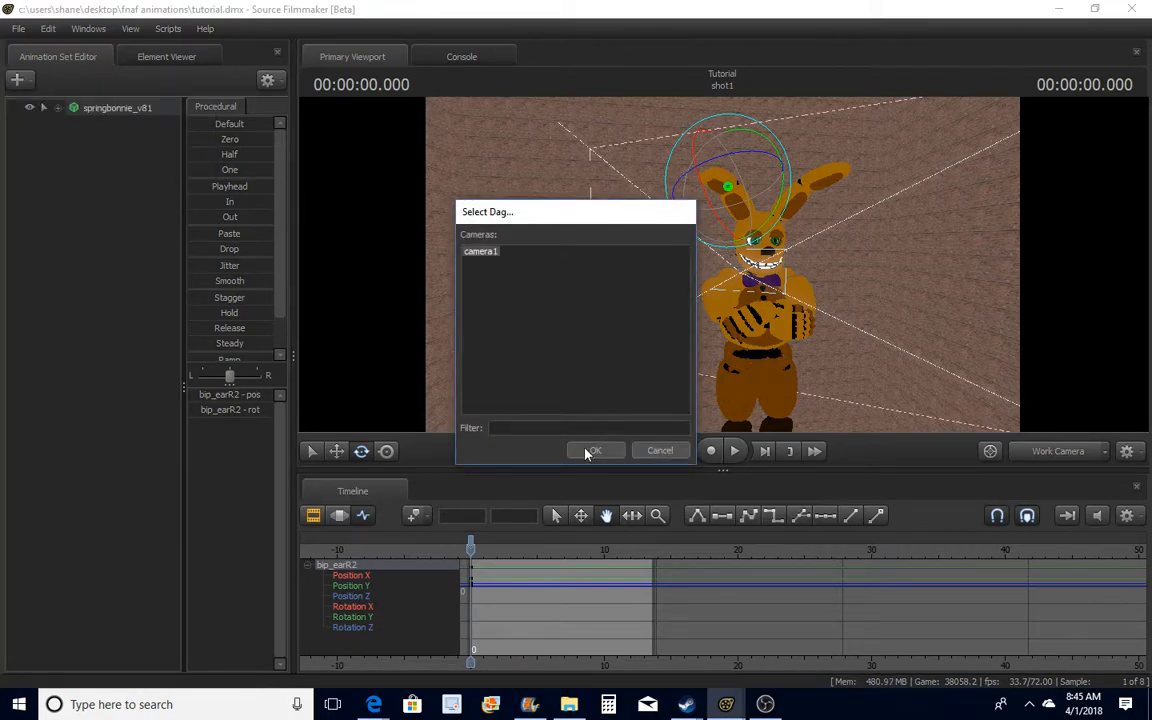
pyautogui.click(589, 451)
pyautogui.click(100, 123)
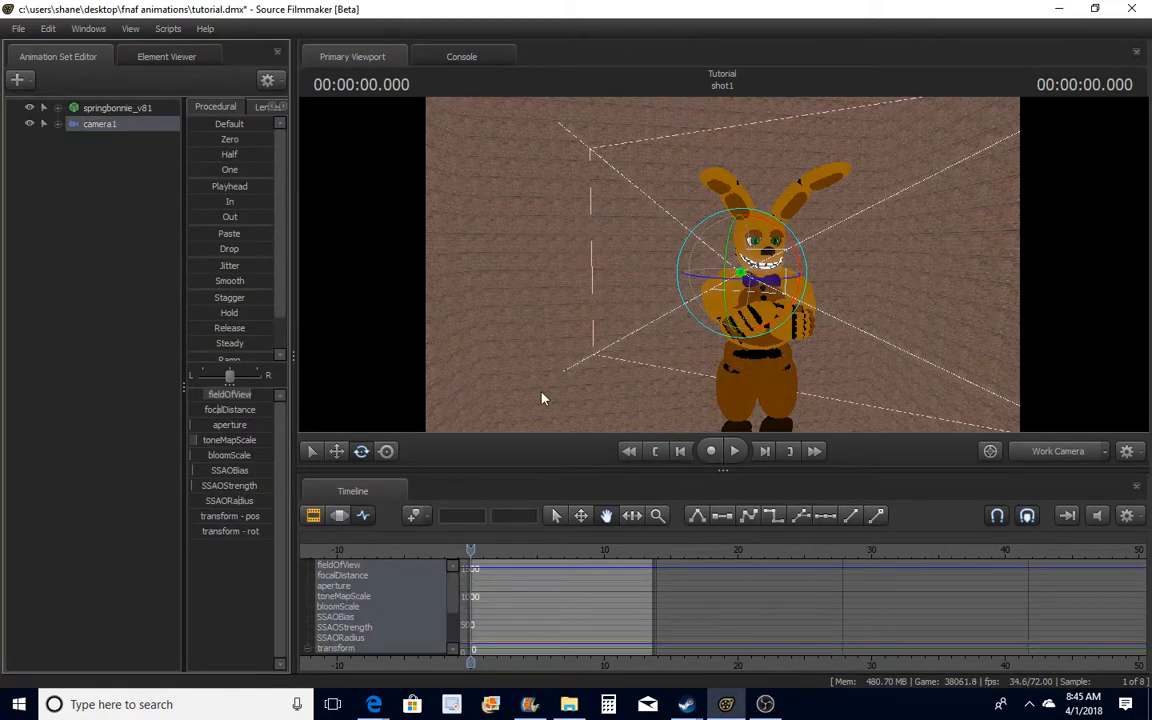
# Look through camera1 and keyframe small camera moves at successive times from the shot's start up to 6.638 seconds
pyautogui.click(1069, 457)
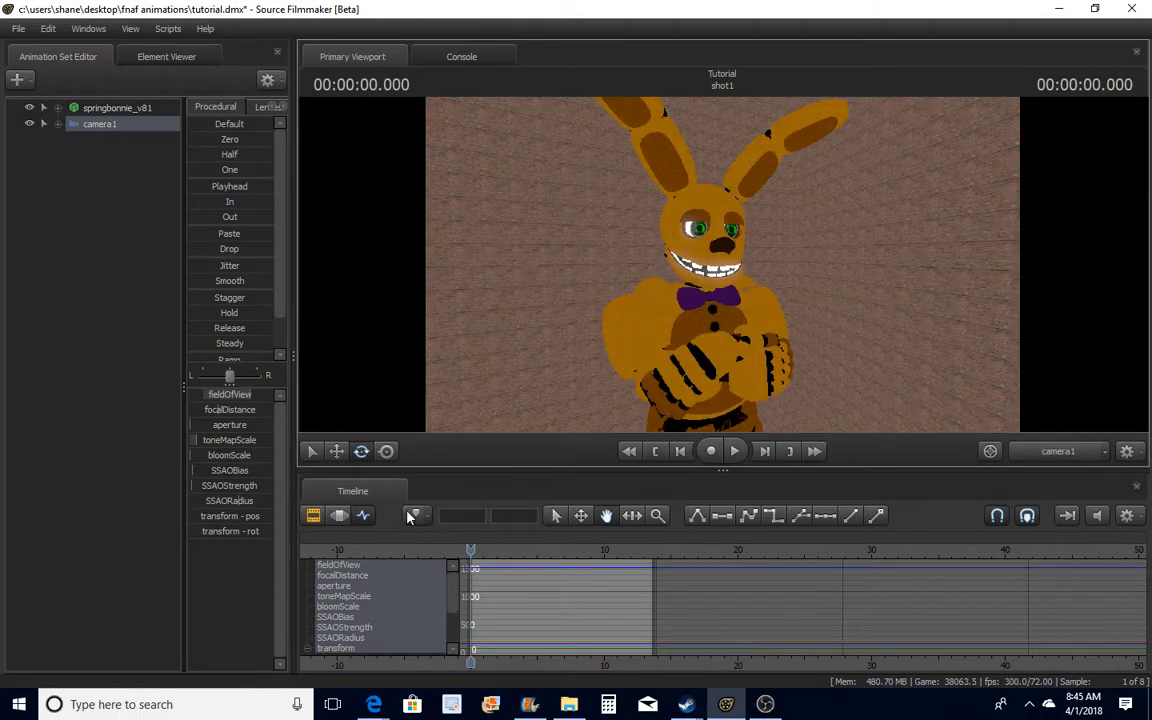
pyautogui.moveTo(474, 553); pyautogui.dragTo(541, 550)
pyautogui.moveTo(669, 345); pyautogui.dragTo(703, 366)
pyautogui.moveTo(541, 556); pyautogui.dragTo(559, 558)
pyautogui.moveTo(632, 420); pyautogui.dragTo(602, 396)
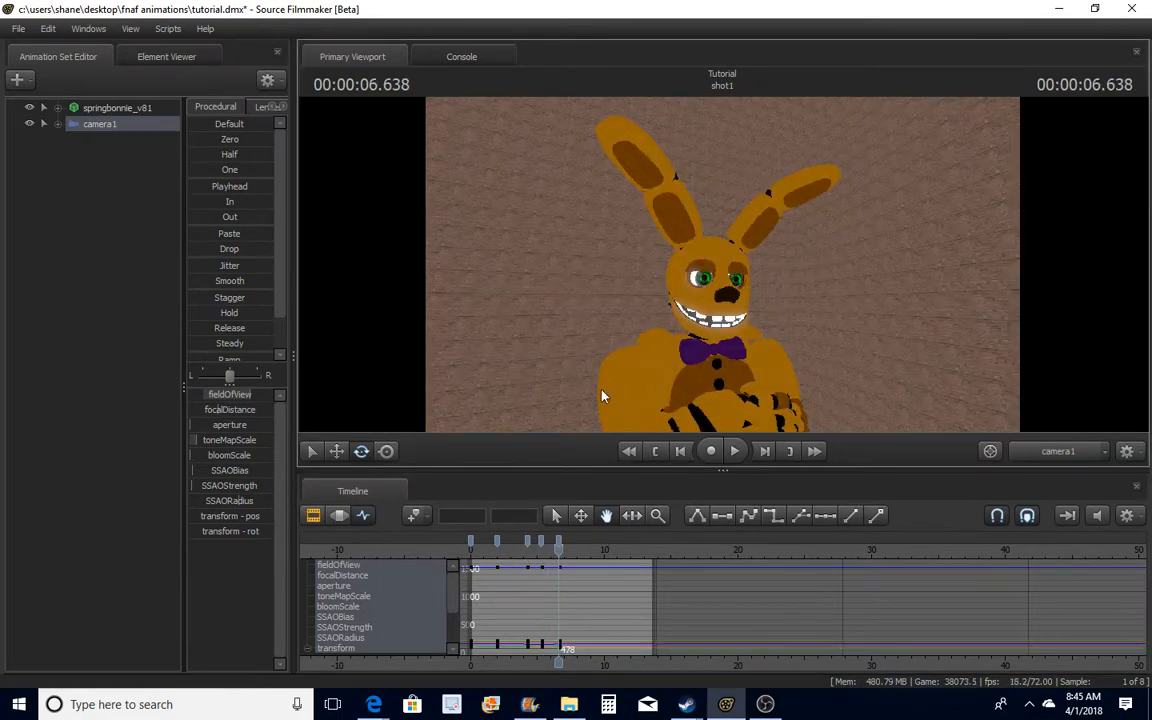
# Continue the swaying camera1 motion with reframed keyframes at 8.5, about 10 and 11.611 seconds, and move the playhead to 13.041 seconds
pyautogui.moveTo(563, 560); pyautogui.dragTo(584, 553)
pyautogui.moveTo(700, 310); pyautogui.dragTo(665, 337)
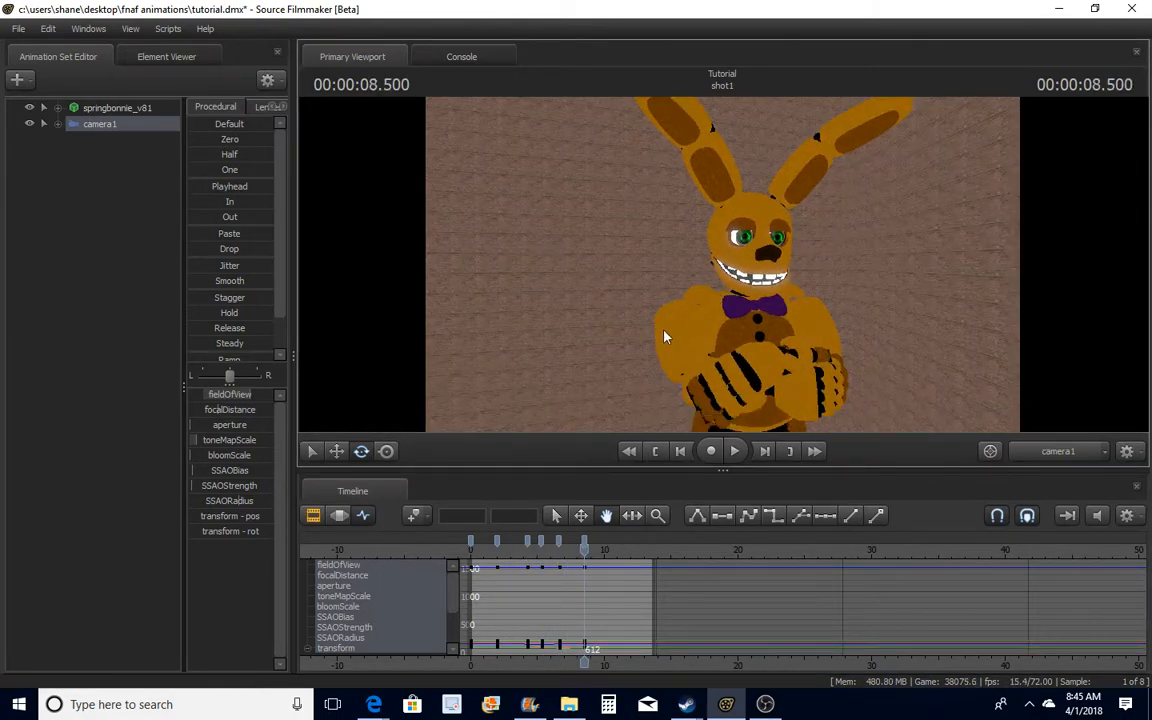
pyautogui.moveTo(584, 548); pyautogui.dragTo(603, 556)
pyautogui.moveTo(672, 300); pyautogui.dragTo(716, 308)
pyautogui.moveTo(603, 556); pyautogui.dragTo(626, 550)
pyautogui.moveTo(665, 300); pyautogui.dragTo(695, 286)
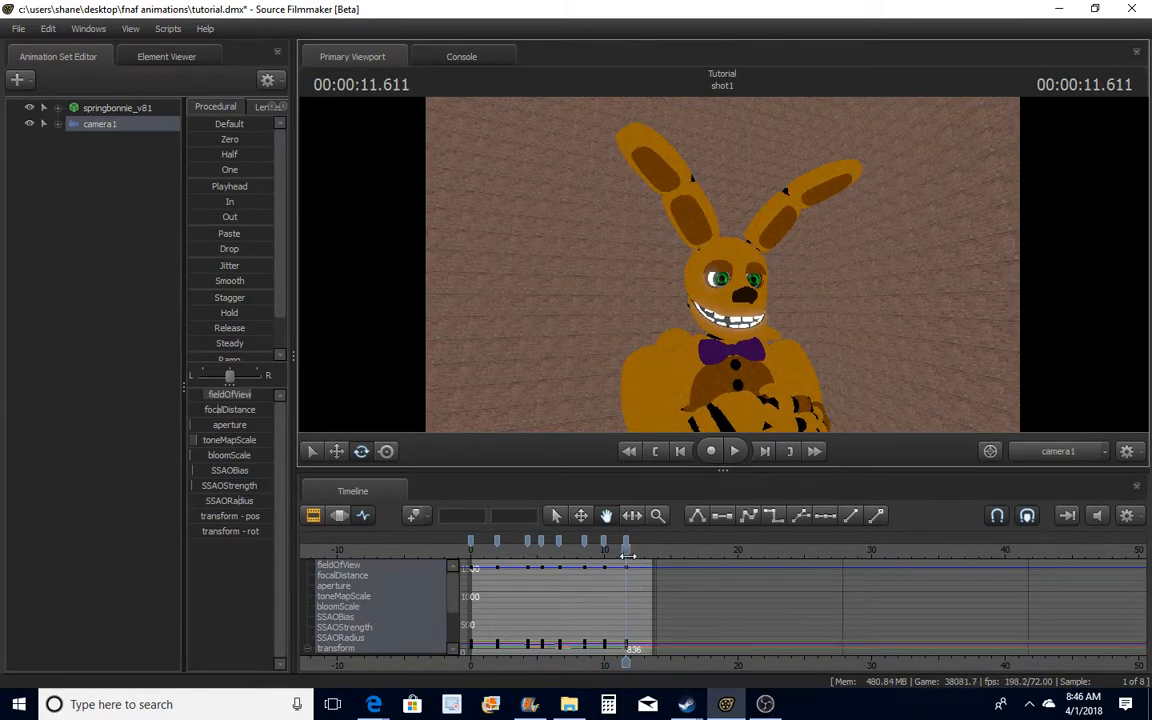
pyautogui.moveTo(627, 555)
pyautogui.mouseDown()
pyautogui.moveTo(655, 550)
pyautogui.moveTo(645, 550)
pyautogui.mouseUp()
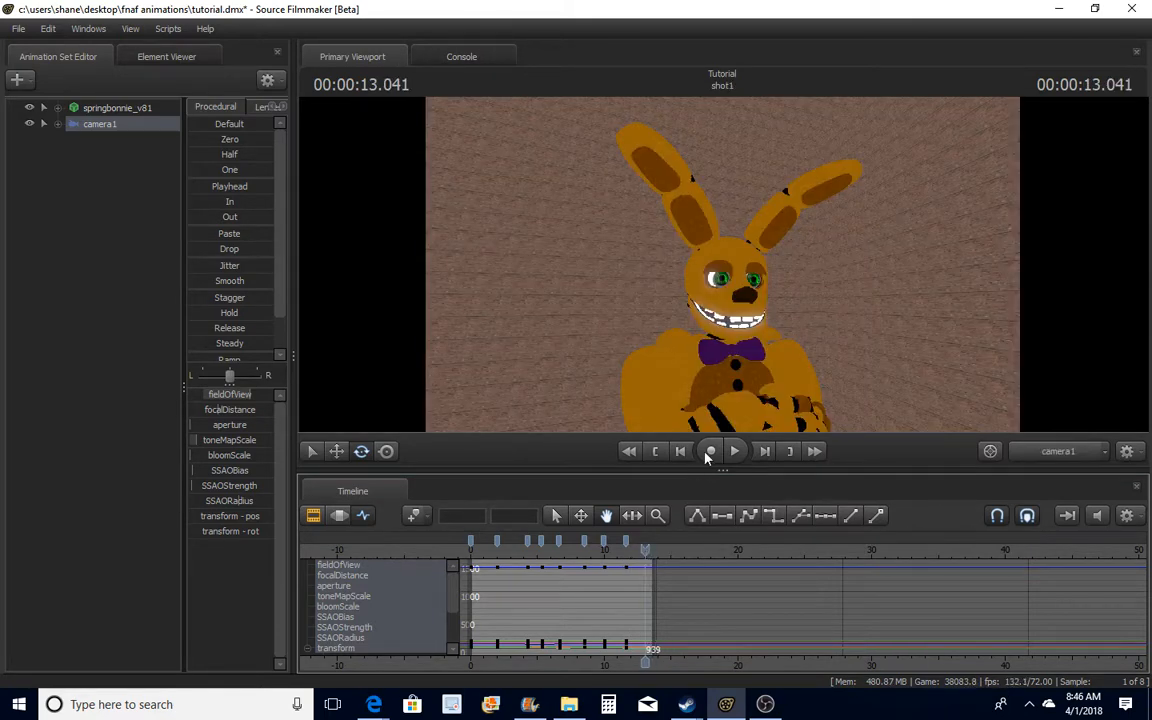
# Space the early camera1 keyframes more evenly, moving the fourth to frame 357, and play the shot
pyautogui.click(657, 451)
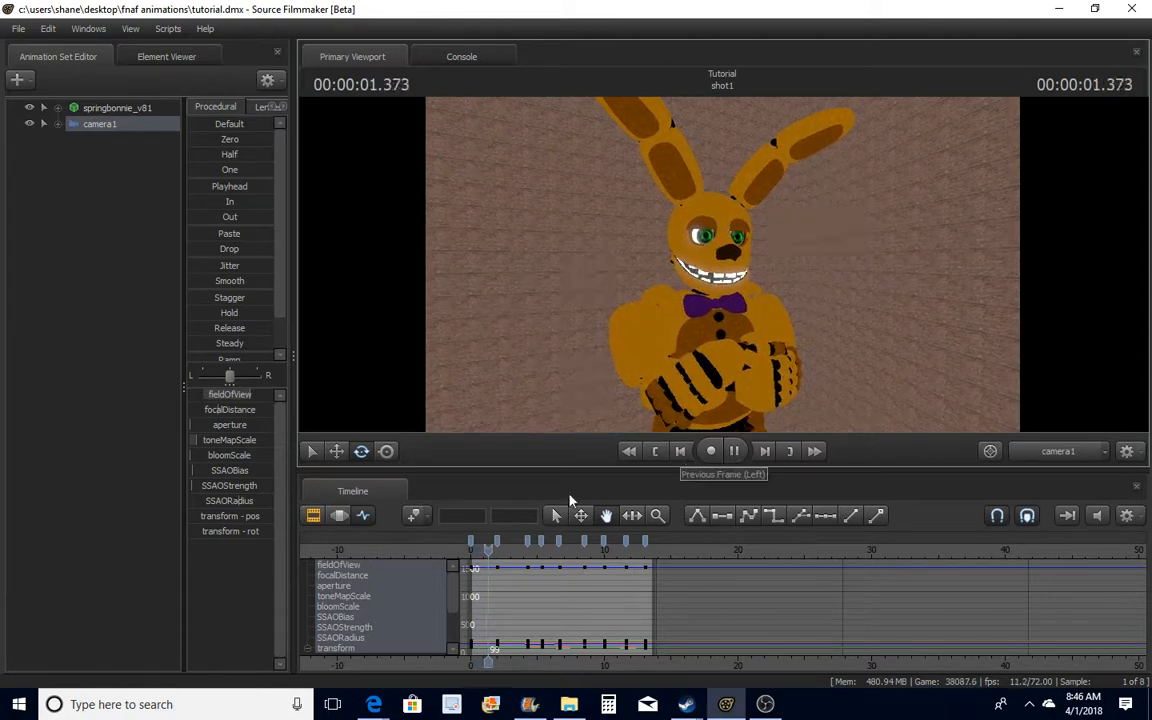
pyautogui.click(526, 542)
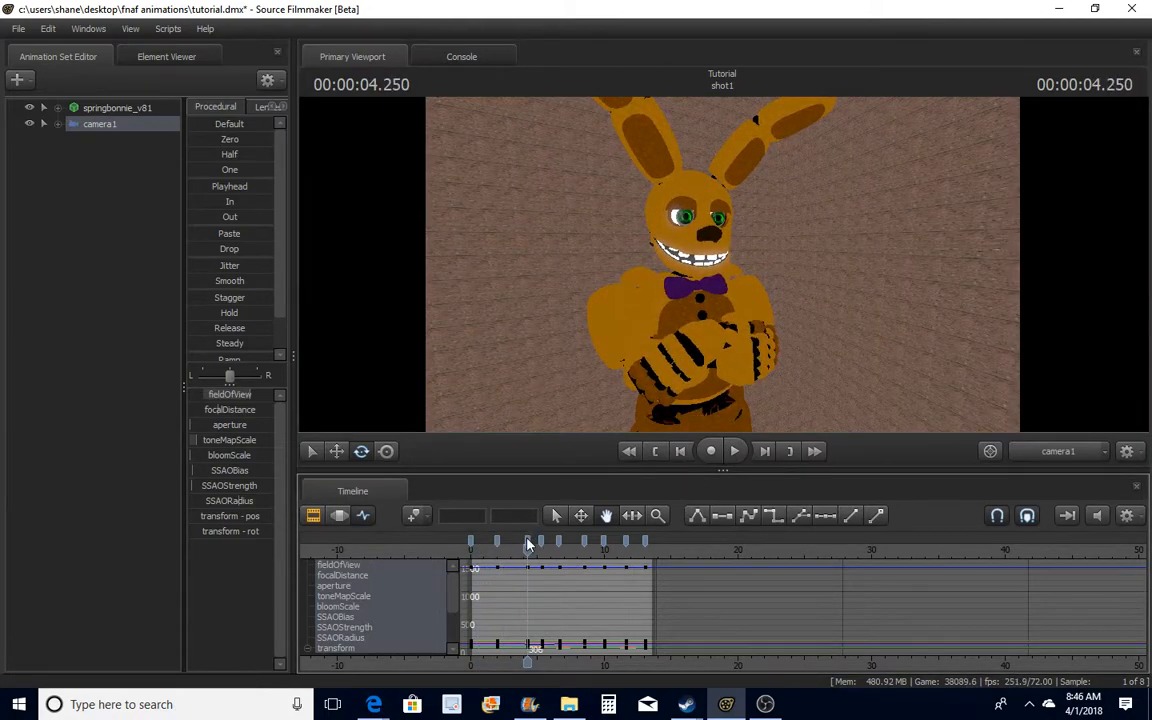
pyautogui.moveTo(520, 538)
pyautogui.mouseDown()
pyautogui.moveTo(492, 541)
pyautogui.moveTo(536, 543)
pyautogui.mouseUp()
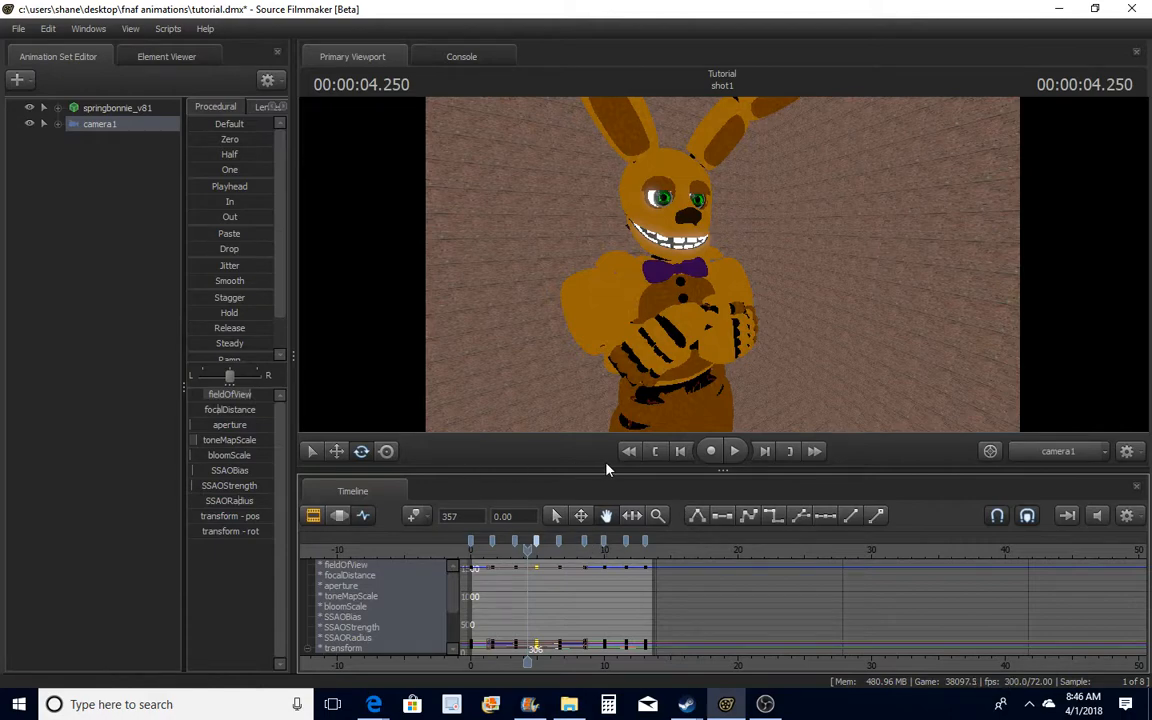
pyautogui.click(735, 451)
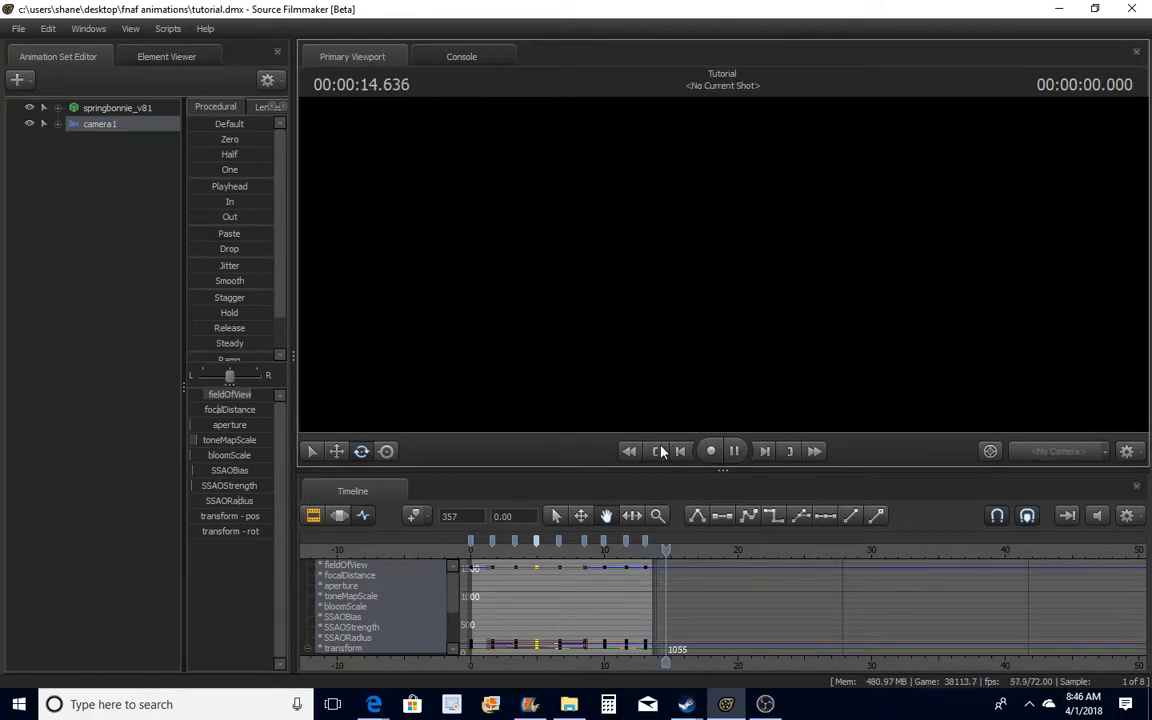
# Shift camera1's framing at 13.458 seconds to add a keyframe, and play the end of the shot
pyautogui.click(660, 451)
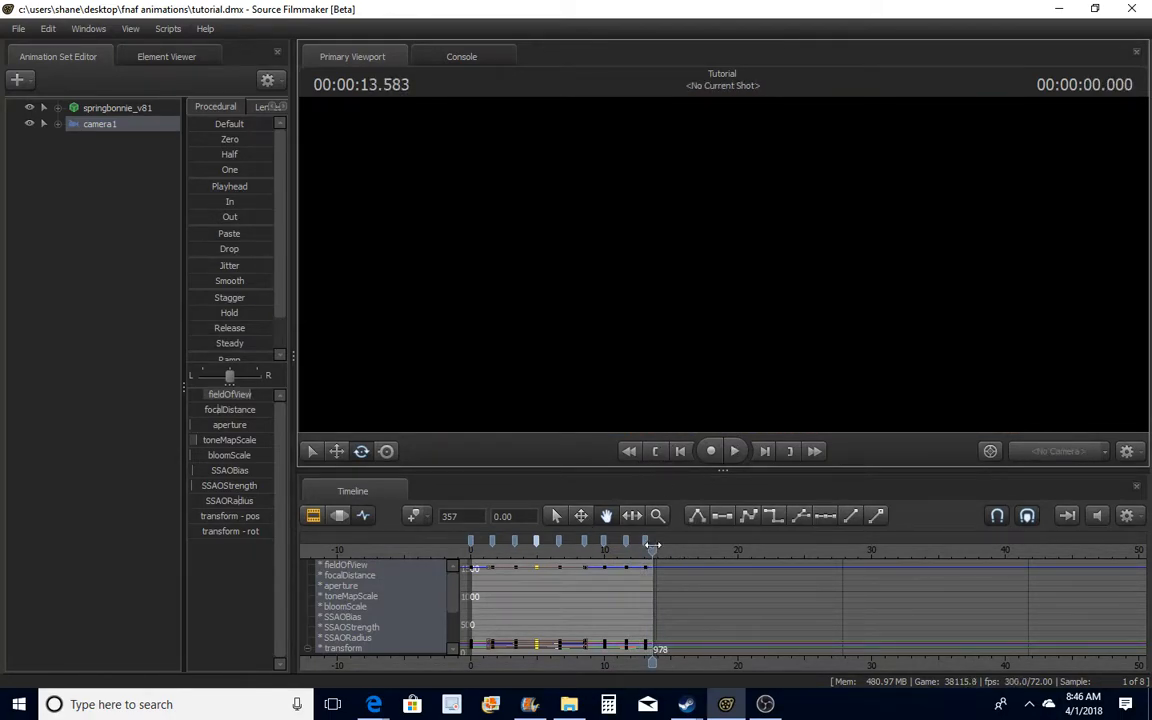
pyautogui.moveTo(652, 545); pyautogui.dragTo(650, 553)
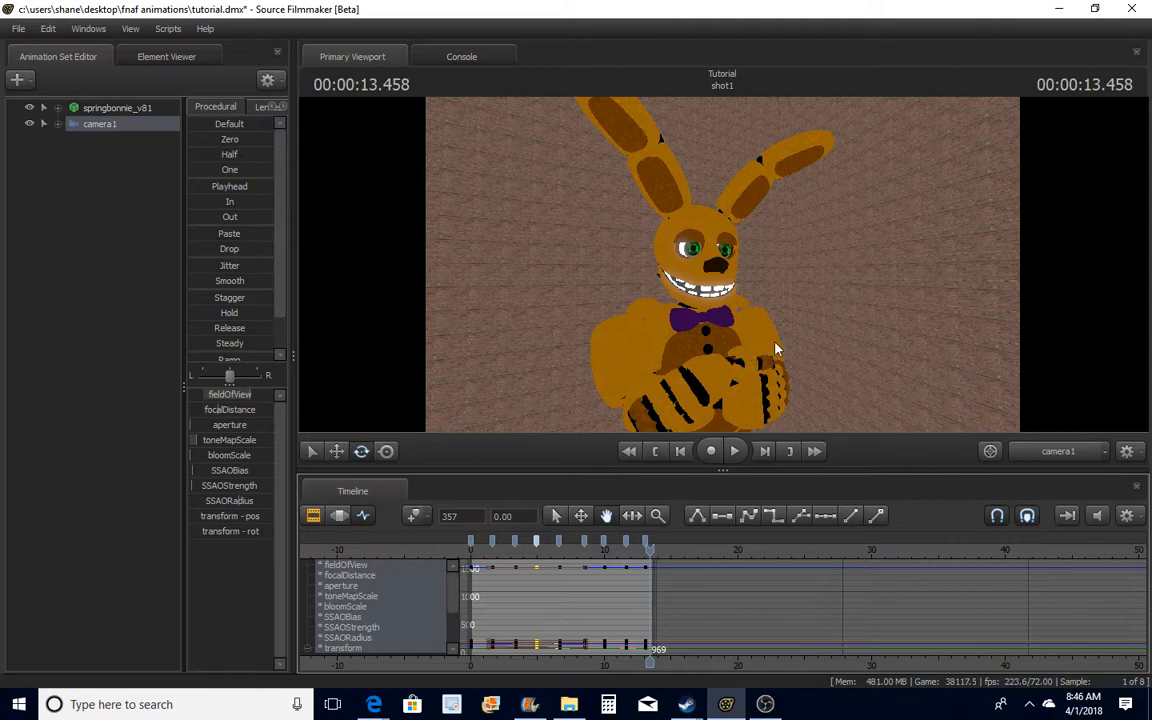
pyautogui.moveTo(776, 348); pyautogui.dragTo(730, 347)
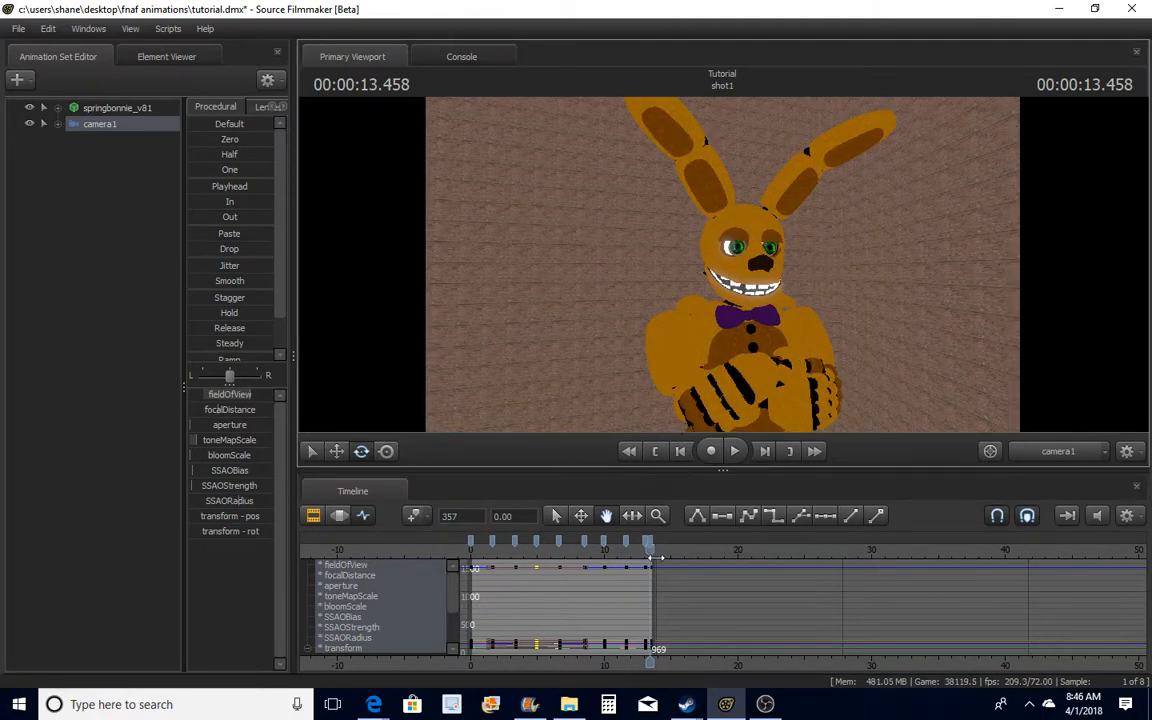
pyautogui.moveTo(655, 556); pyautogui.dragTo(636, 555)
pyautogui.click(734, 451)
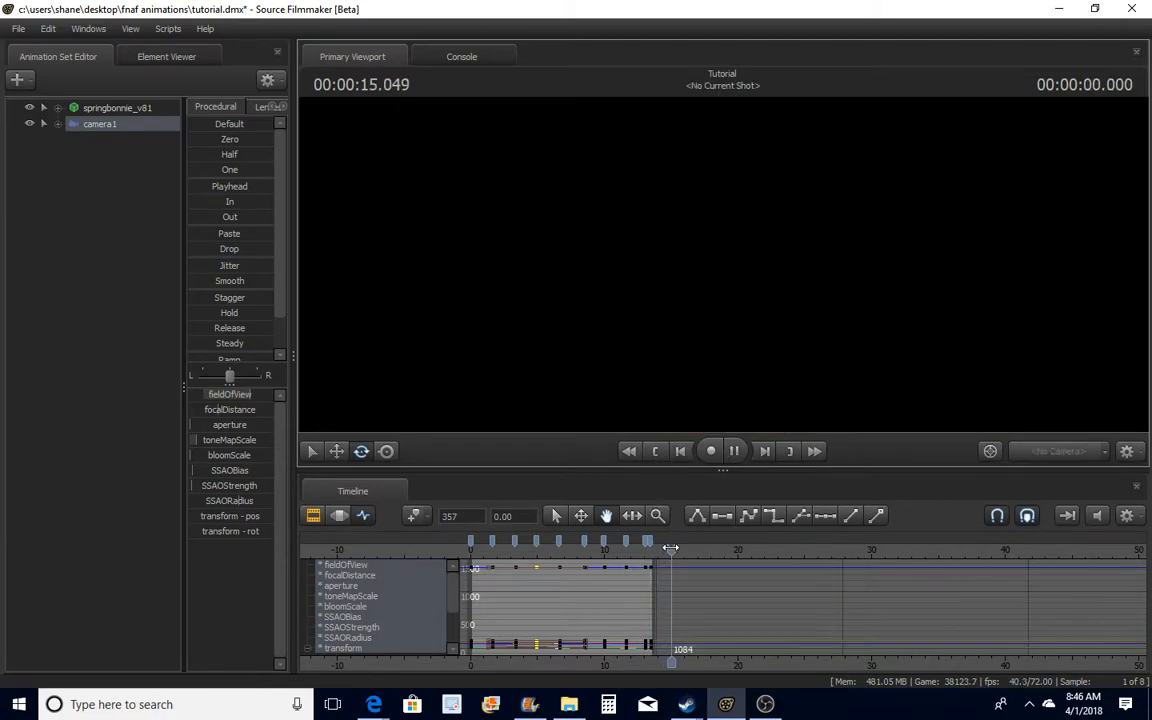
# Reframe camera1 at 13.402 seconds, near the end of the shot
pyautogui.moveTo(670, 548); pyautogui.dragTo(648, 551)
pyautogui.click(650, 549)
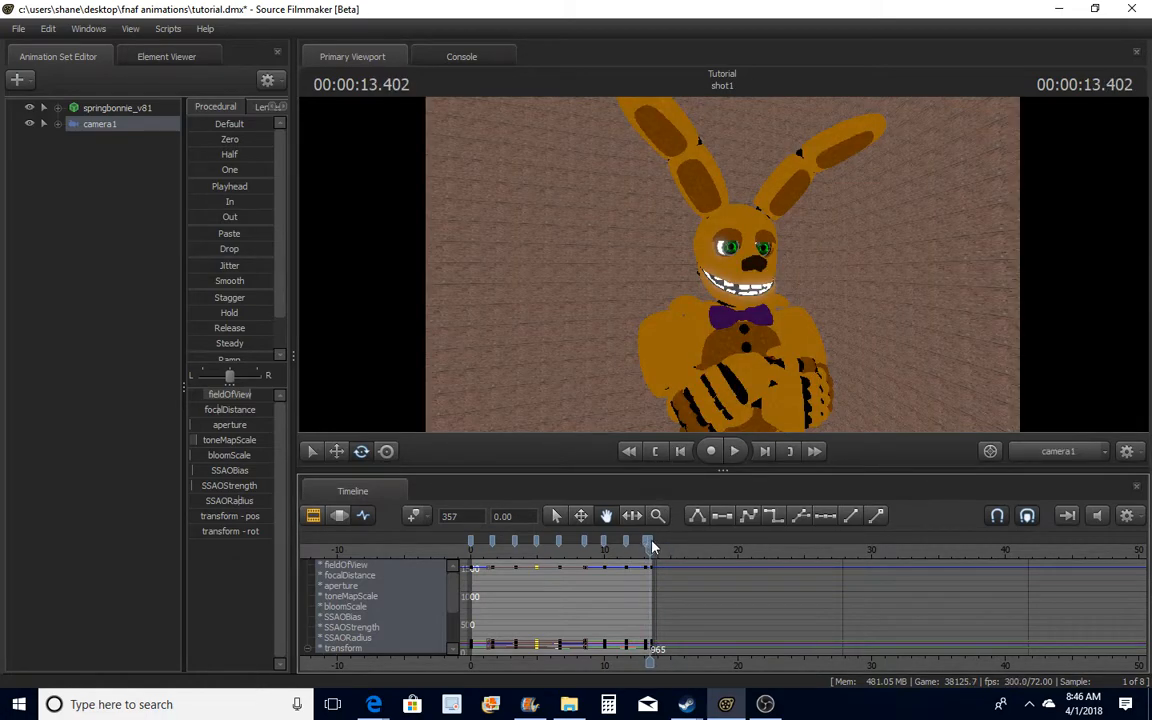
pyautogui.click(650, 540)
pyautogui.moveTo(757, 382); pyautogui.dragTo(676, 405)
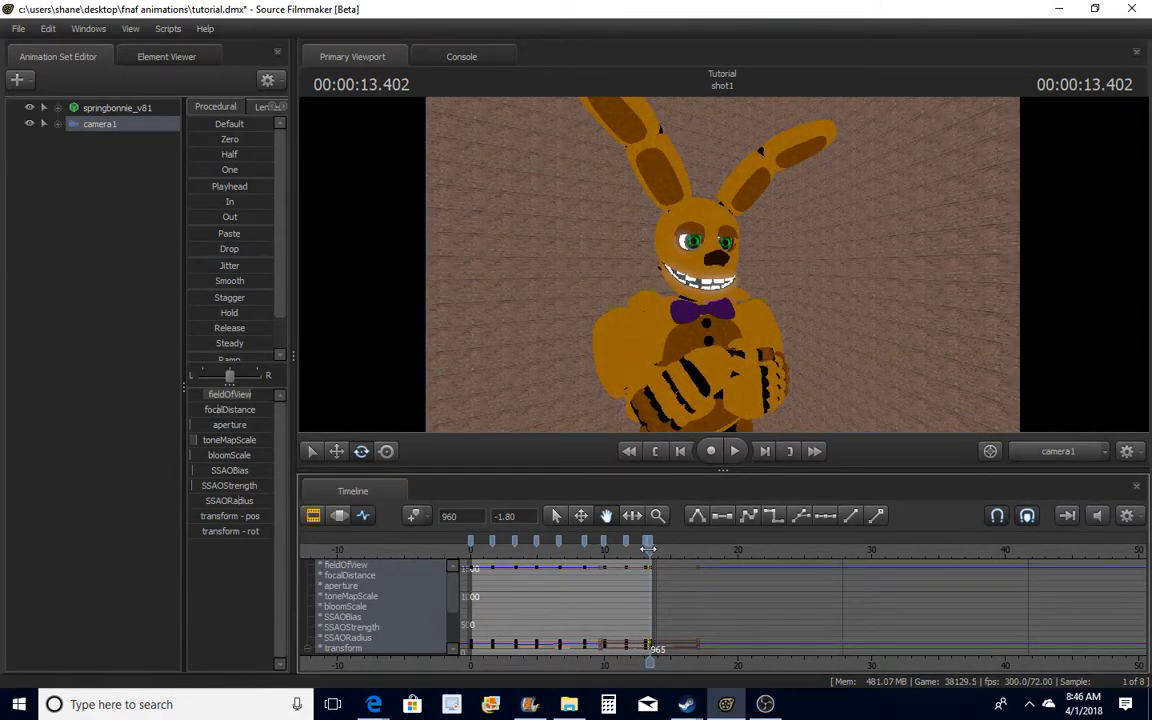
# Play the end of the shot from about 13.1 seconds and return the playhead to the shot's start
pyautogui.moveTo(648, 549); pyautogui.dragTo(636, 546)
pyautogui.click(733, 452)
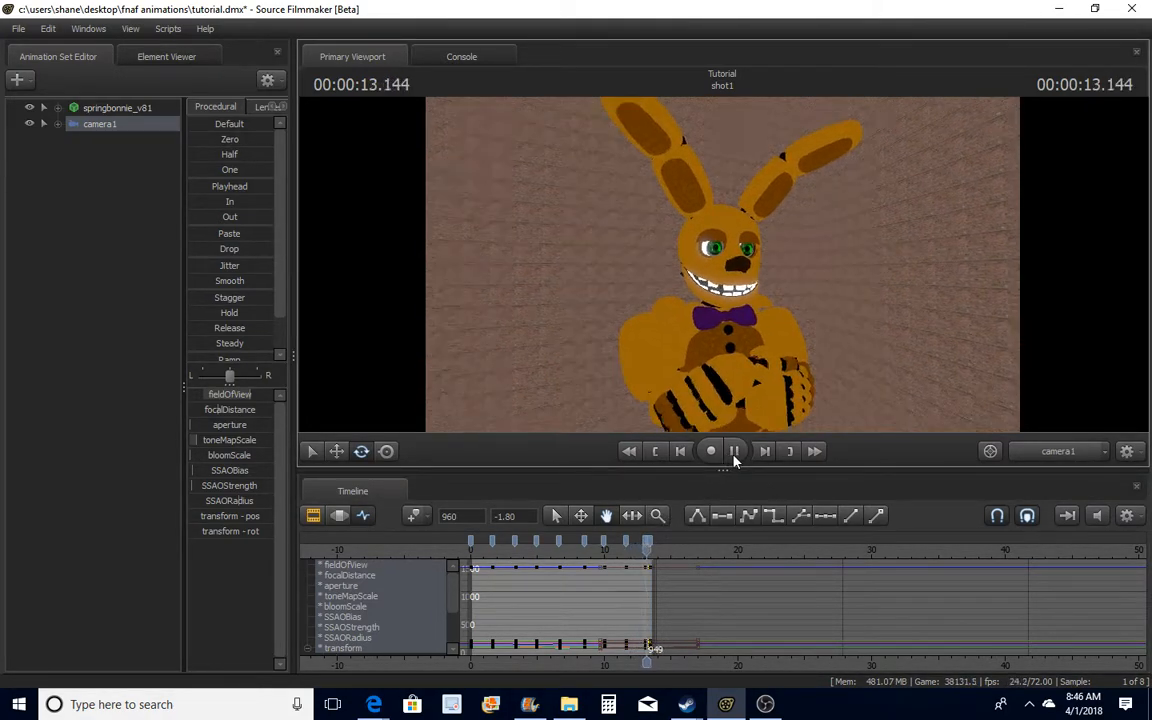
pyautogui.click(655, 451)
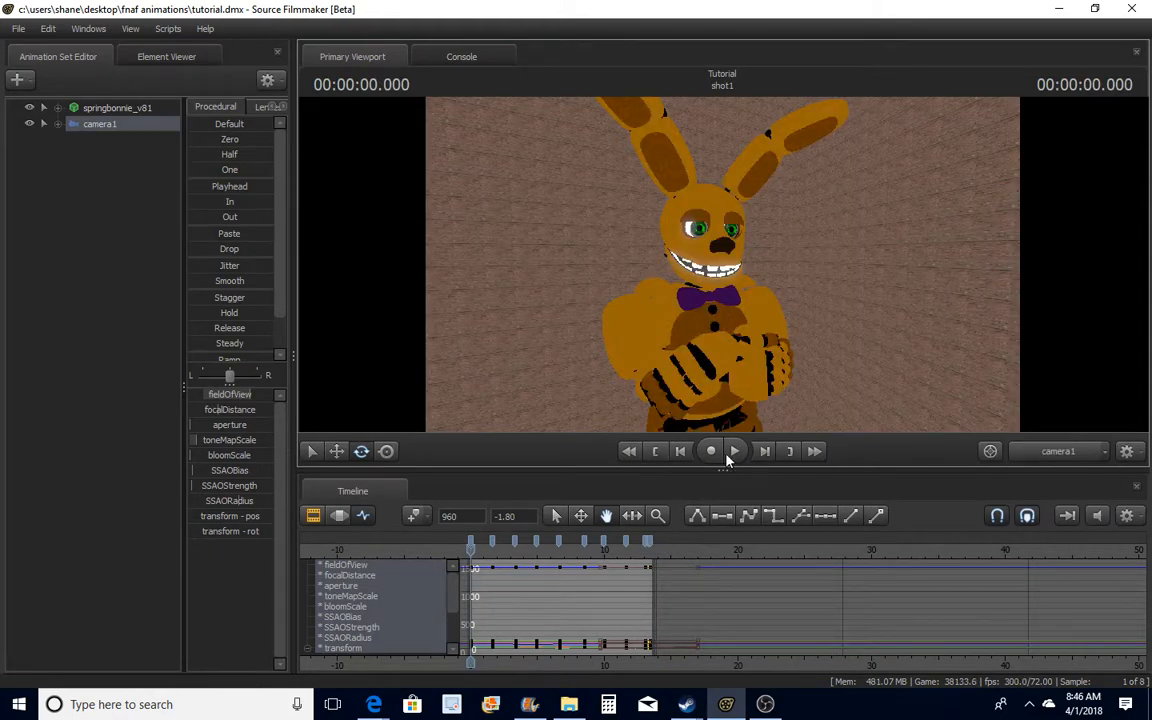
# Frame springbonnie's face through the Work Camera and select the bones bip_eyeR and bip_eyeL together
pyautogui.click(1066, 455)
pyautogui.press('w')
pyautogui.moveTo(722, 264); pyautogui.dragTo(738, 242)
pyautogui.press('a')
pyautogui.press('w')
pyautogui.press('s')
pyautogui.press('d')
pyautogui.press('w')
pyautogui.press('a')
pyautogui.press('w')
pyautogui.click(643, 274)
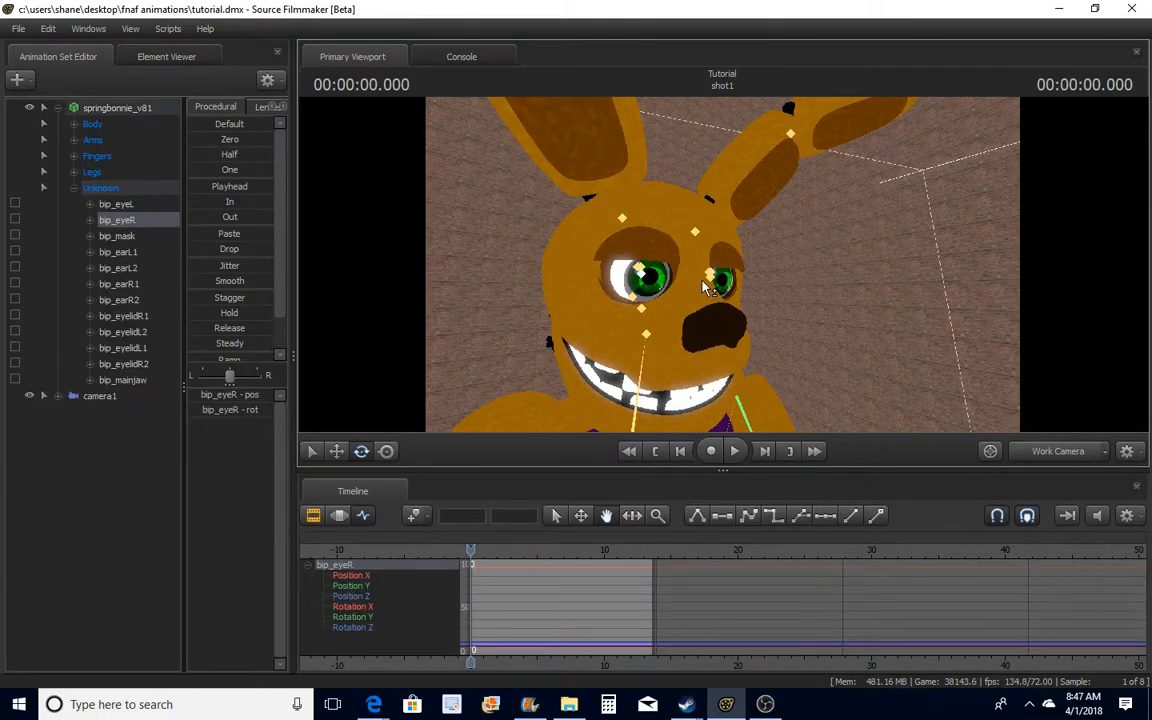
pyautogui.keyDown('ctrl'); pyautogui.click(714, 280); pyautogui.keyUp('ctrl')
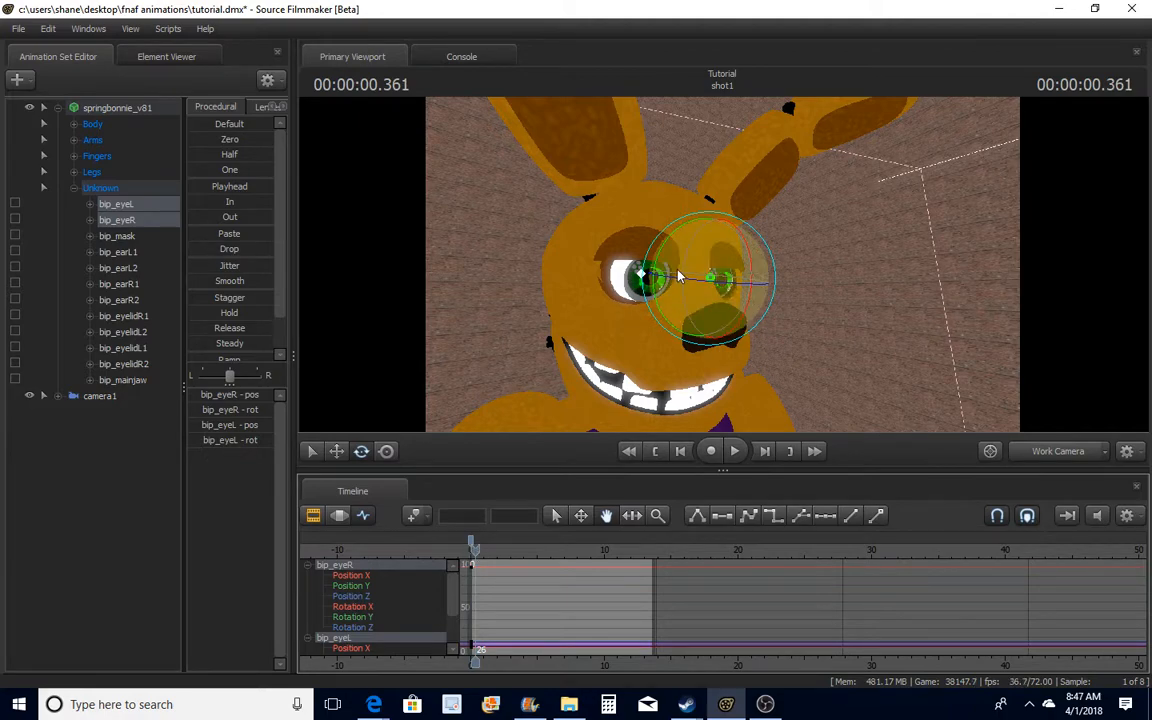
# Rotate both eyes in differing directions at 0.361, 0.958 and about 1.1 seconds to add the first eye keyframes
pyautogui.moveTo(698, 252); pyautogui.dragTo(732, 236)
pyautogui.moveTo(480, 557); pyautogui.dragTo(486, 557)
pyautogui.moveTo(689, 284); pyautogui.dragTo(790, 326)
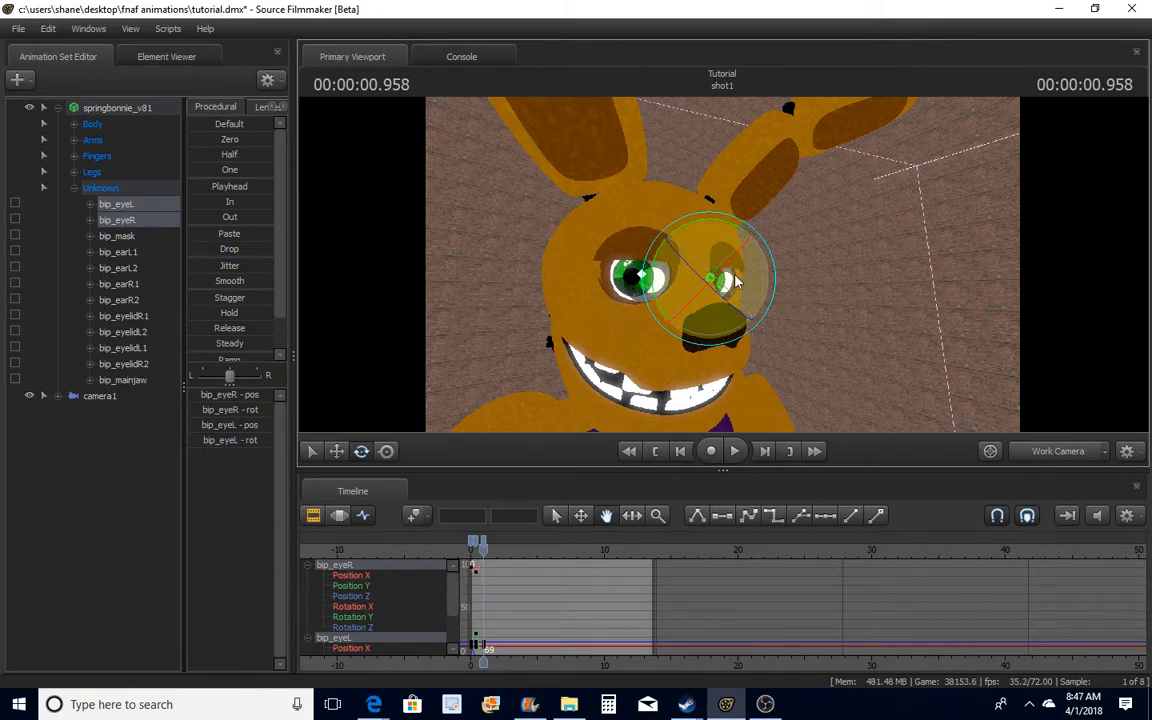
pyautogui.moveTo(735, 283); pyautogui.dragTo(742, 322)
pyautogui.moveTo(484, 557); pyautogui.dragTo(489, 553)
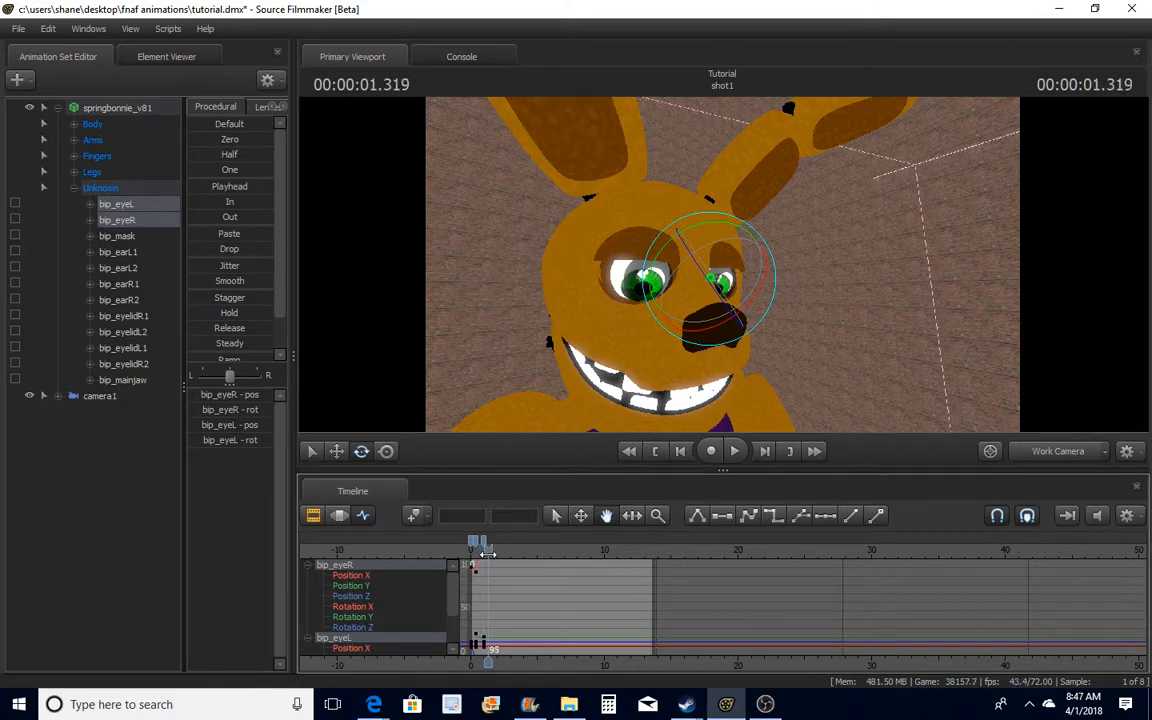
pyautogui.moveTo(655, 309); pyautogui.dragTo(700, 270)
# Continue the darting eye motion by rotating both eyes at 1.555, about 2 and 2.333 seconds
pyautogui.moveTo(491, 548)
pyautogui.mouseDown()
pyautogui.moveTo(482, 543)
pyautogui.moveTo(491, 550)
pyautogui.mouseUp()
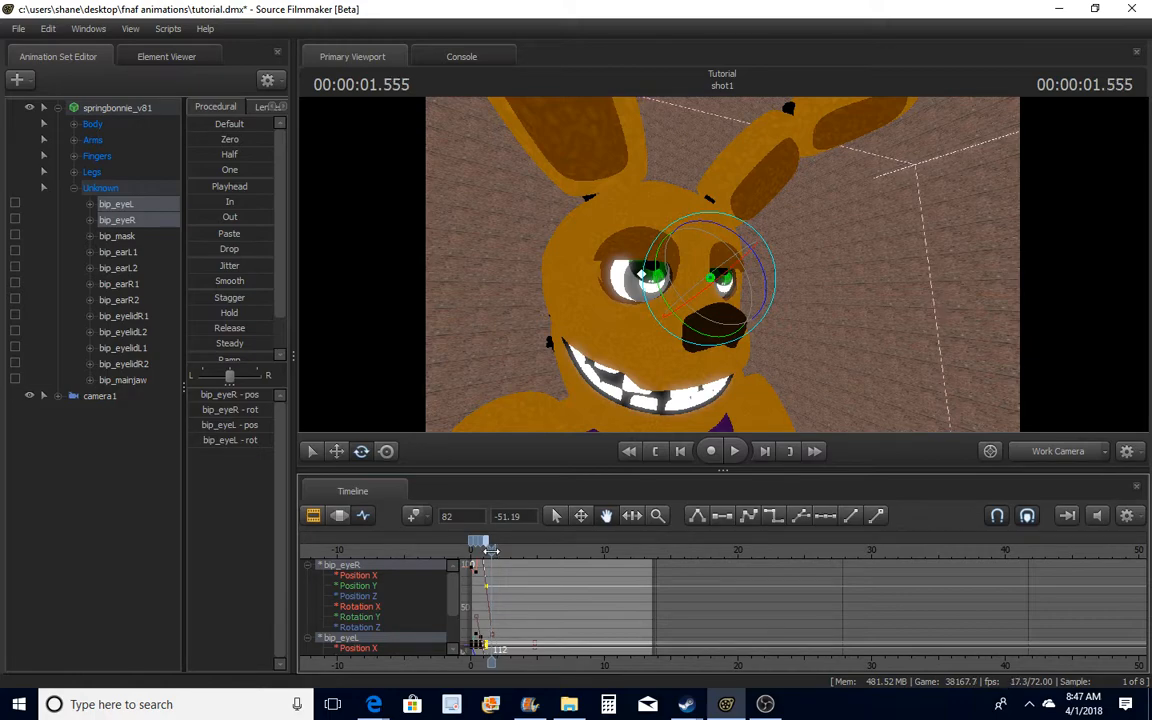
pyautogui.moveTo(687, 263); pyautogui.dragTo(716, 330)
pyautogui.moveTo(490, 550); pyautogui.dragTo(497, 550)
pyautogui.moveTo(712, 292); pyautogui.dragTo(690, 329)
pyautogui.moveTo(498, 550); pyautogui.dragTo(502, 551)
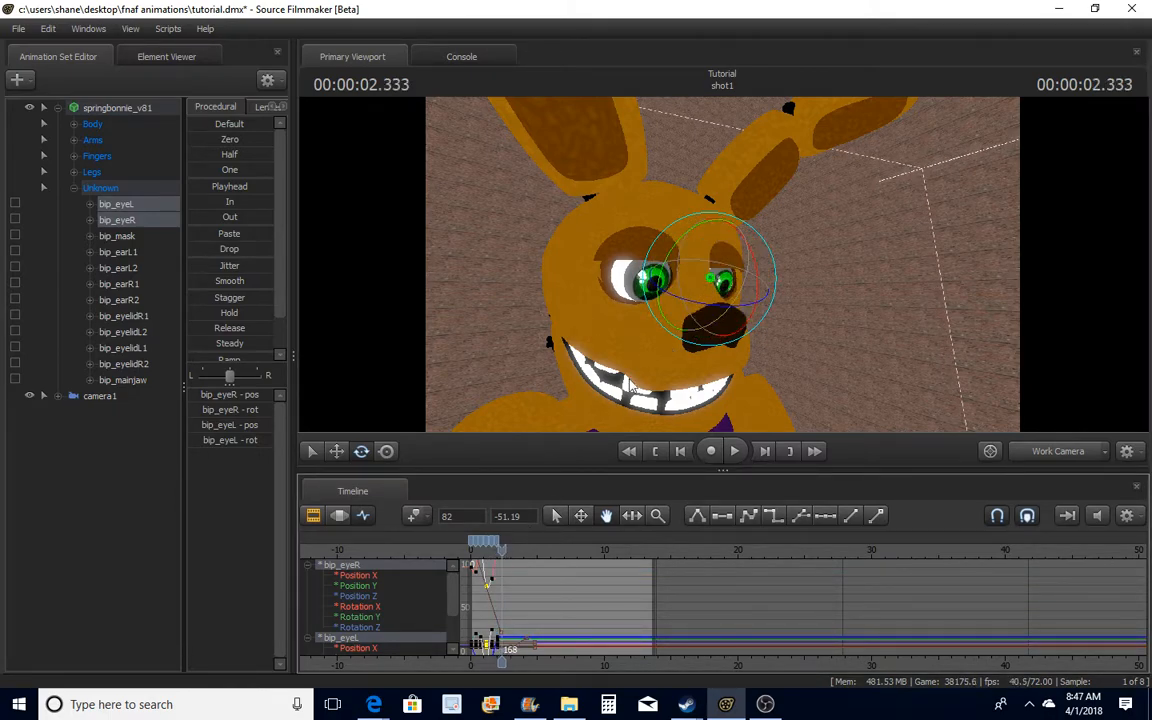
pyautogui.moveTo(698, 256); pyautogui.dragTo(681, 246)
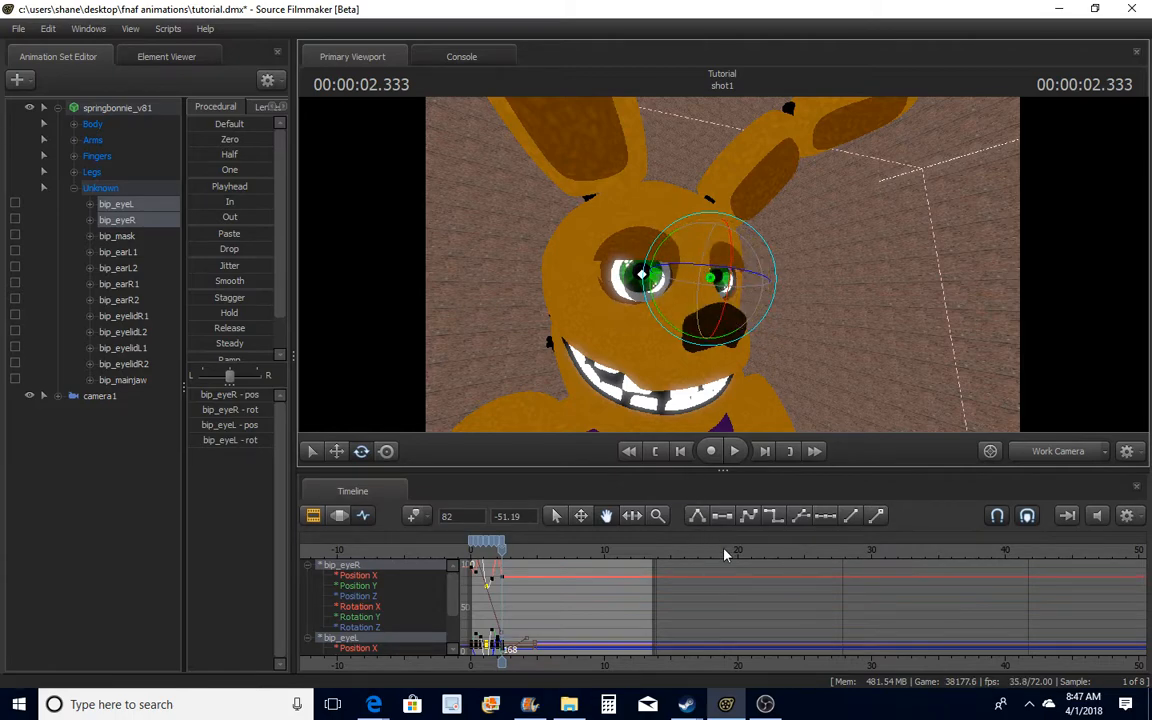
pyautogui.click(765, 704)
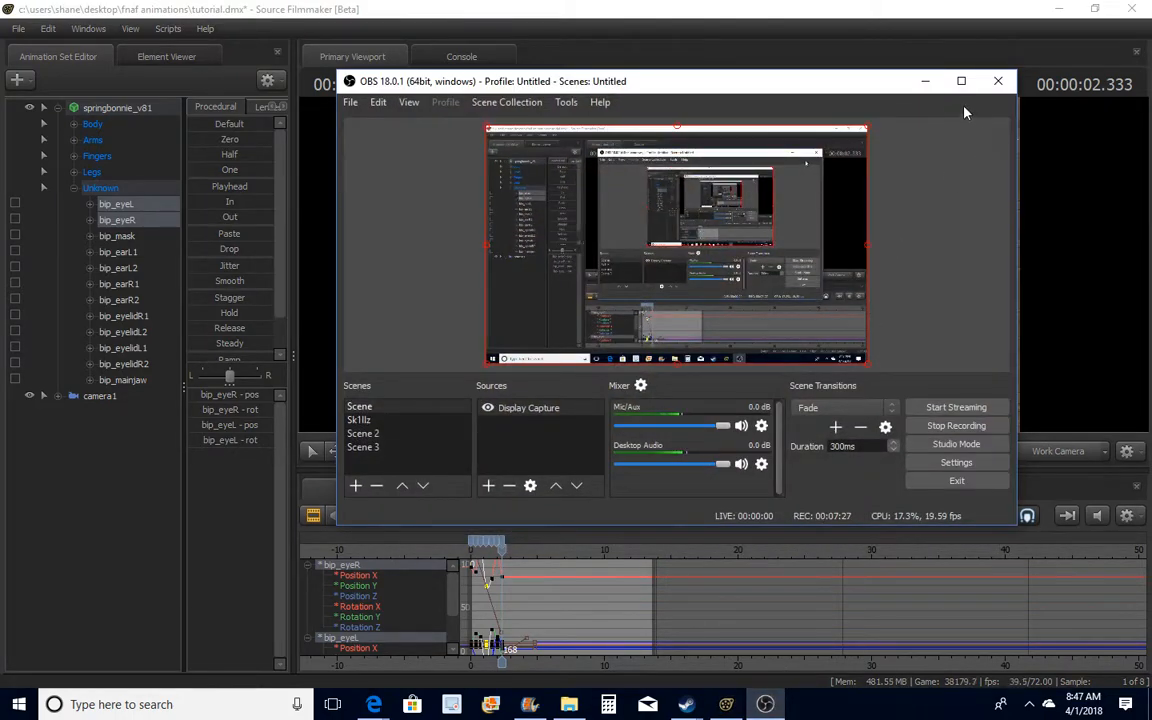
pyautogui.click(925, 81)
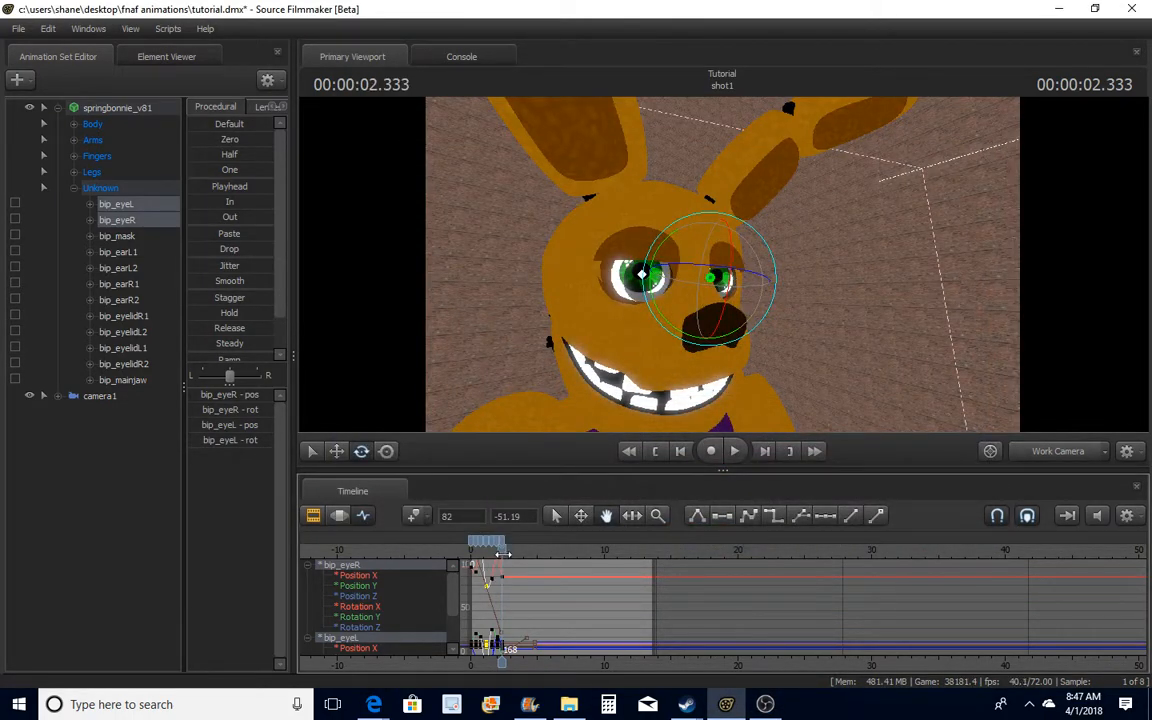
# Add eye keyframes by turning both eyes in new directions at about 2.7, 3.055 and 3.527 seconds
pyautogui.moveTo(503, 553); pyautogui.dragTo(509, 553)
pyautogui.moveTo(709, 251); pyautogui.dragTo(741, 298)
pyautogui.moveTo(509, 547); pyautogui.dragTo(512, 547)
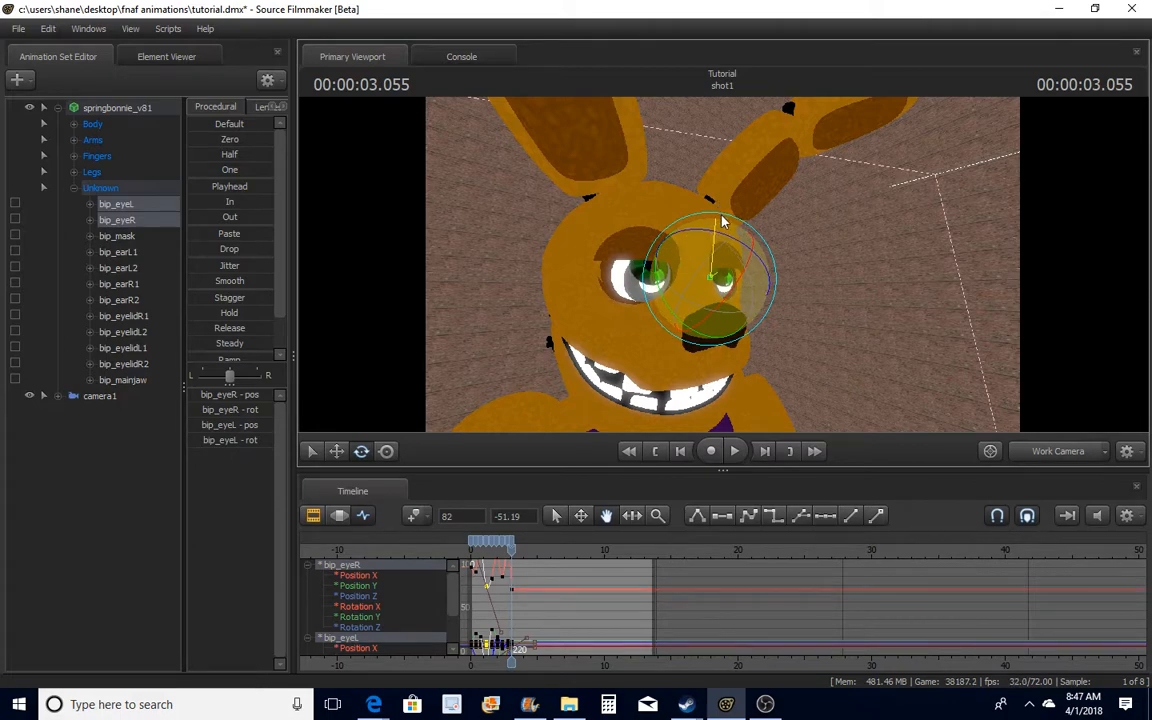
pyautogui.moveTo(722, 220); pyautogui.dragTo(738, 240)
pyautogui.moveTo(510, 550); pyautogui.dragTo(518, 551)
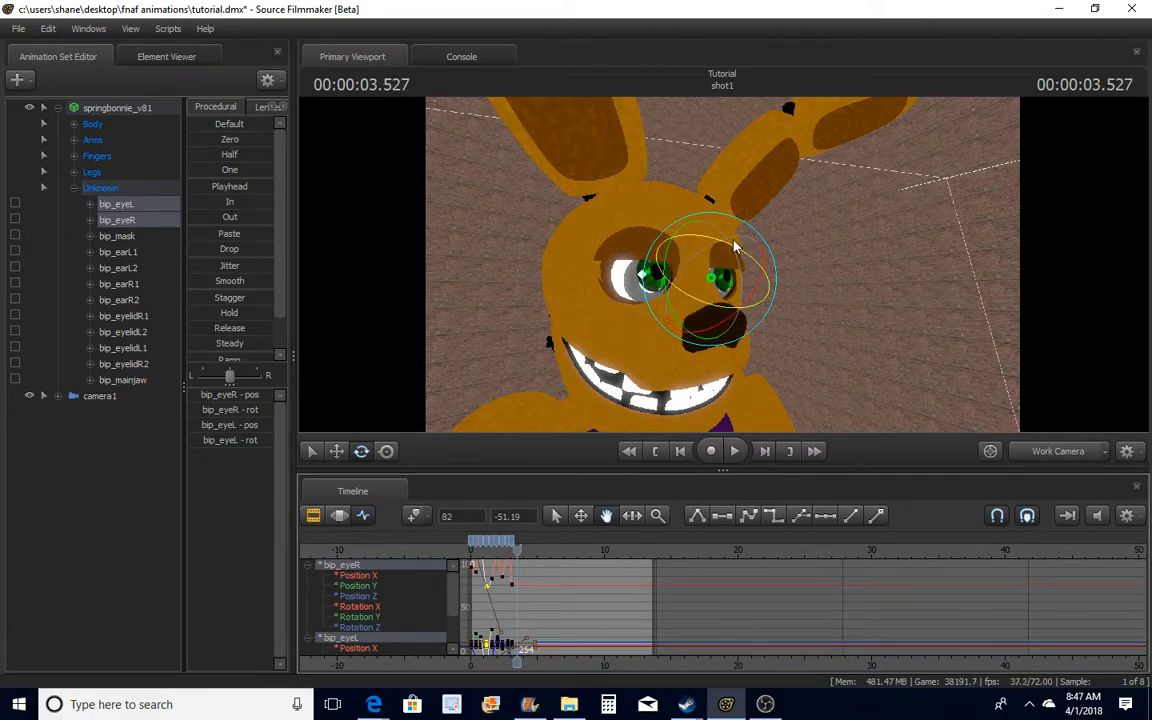
pyautogui.moveTo(735, 247); pyautogui.dragTo(736, 300)
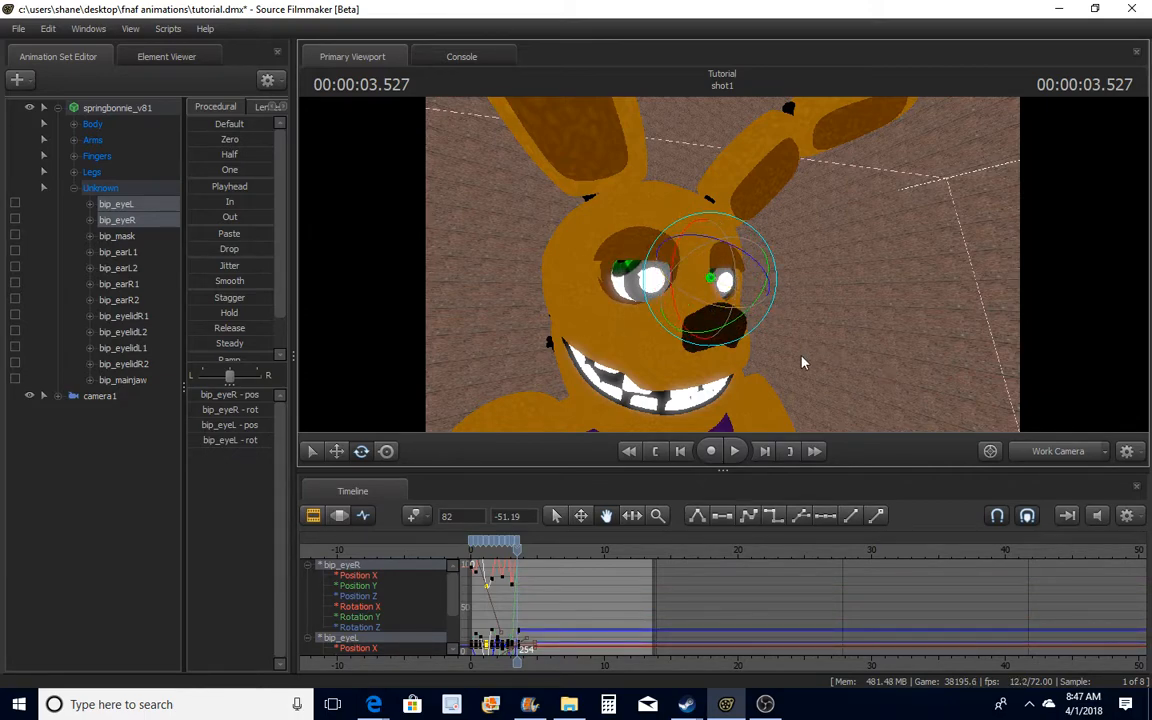
# Copy the eyes' keyframe at the start of the shot and paste it at 3.888 seconds
pyautogui.moveTo(518, 548); pyautogui.dragTo(522, 548)
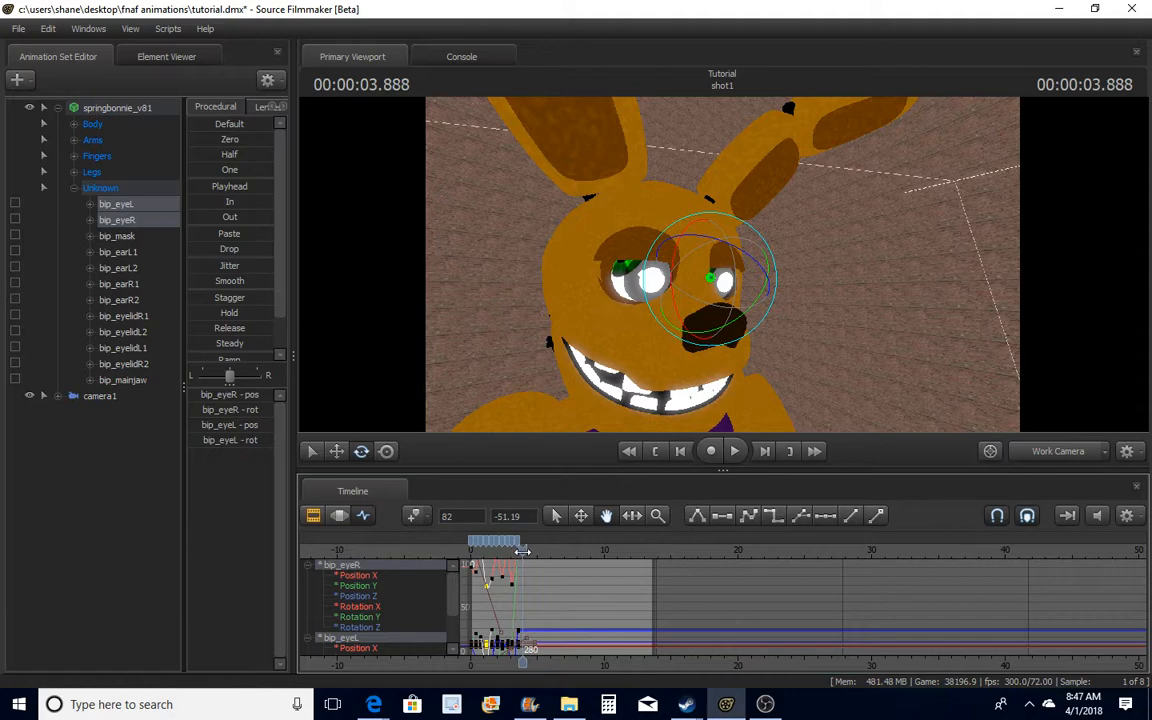
pyautogui.rightClick(472, 548)
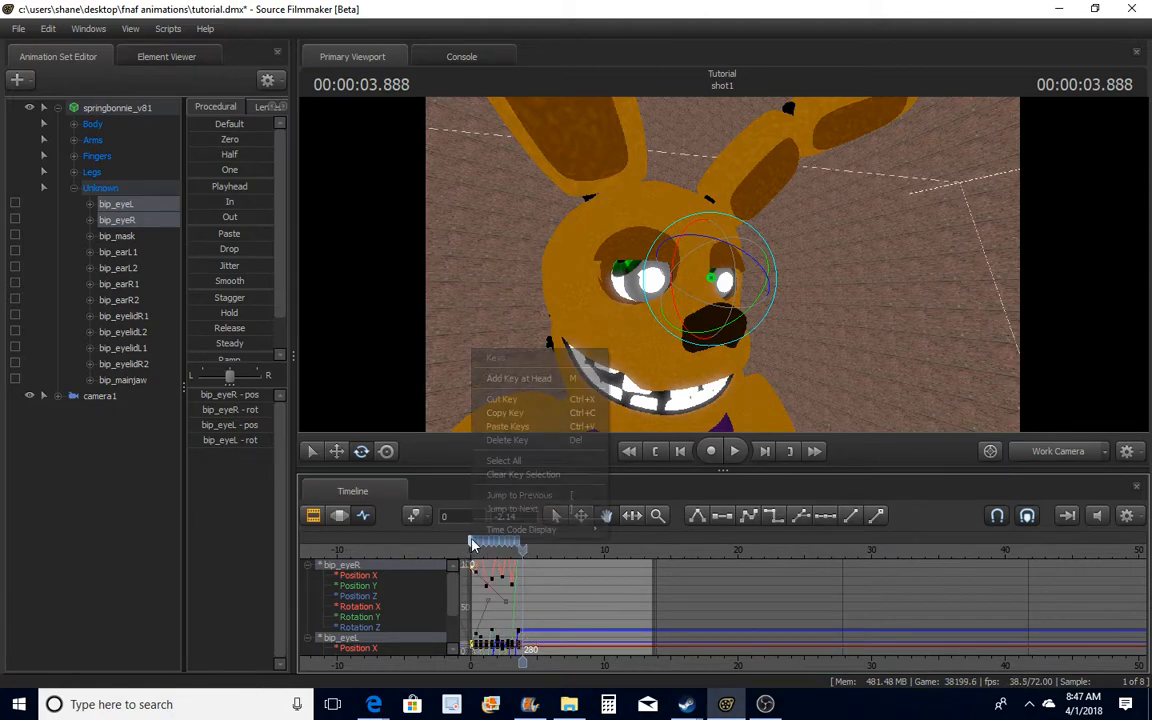
pyautogui.click(524, 418)
pyautogui.rightClick(565, 562)
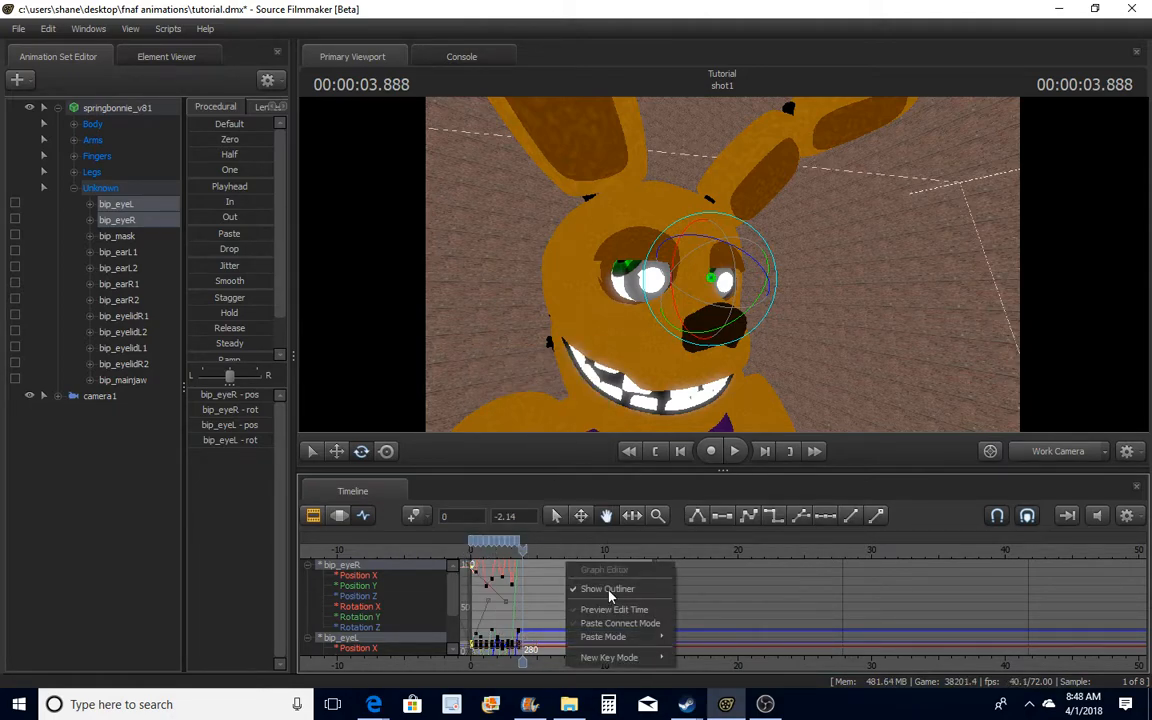
pyautogui.click(529, 545)
pyautogui.rightClick(529, 549)
pyautogui.click(600, 438)
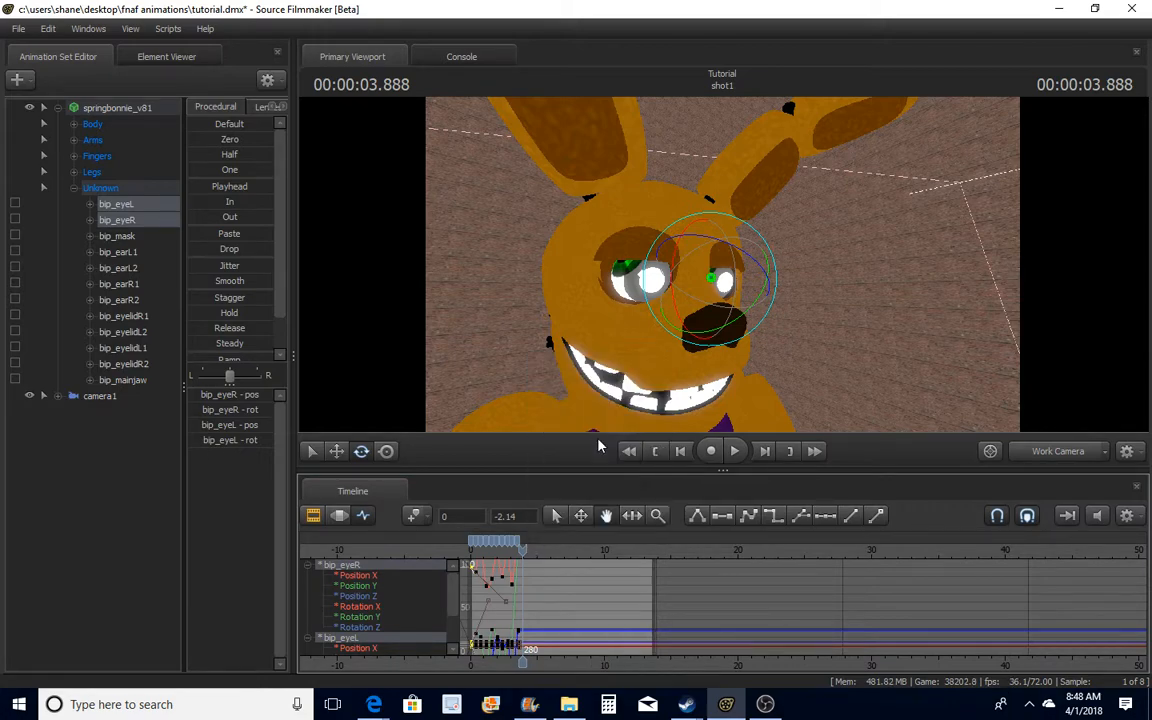
# Rotate both eyes in new directions to add keyframes at 4.250, 4.722 and 5.083 seconds
pyautogui.moveTo(525, 552); pyautogui.dragTo(529, 549)
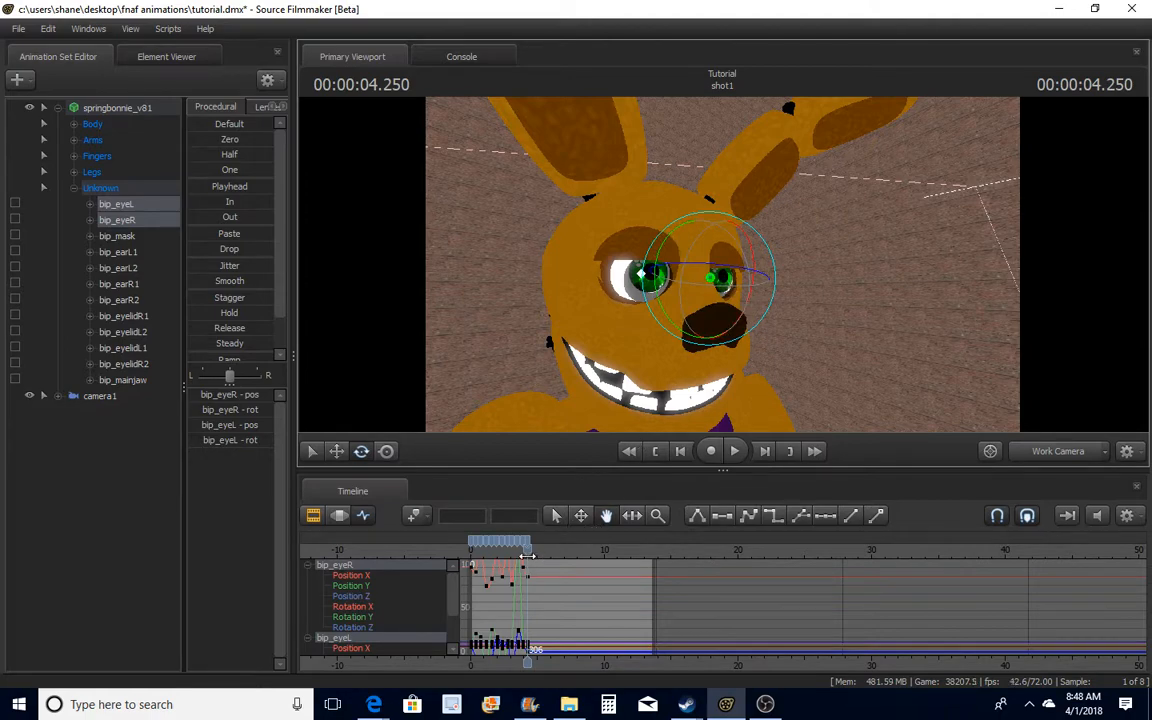
pyautogui.moveTo(527, 556); pyautogui.dragTo(533, 550)
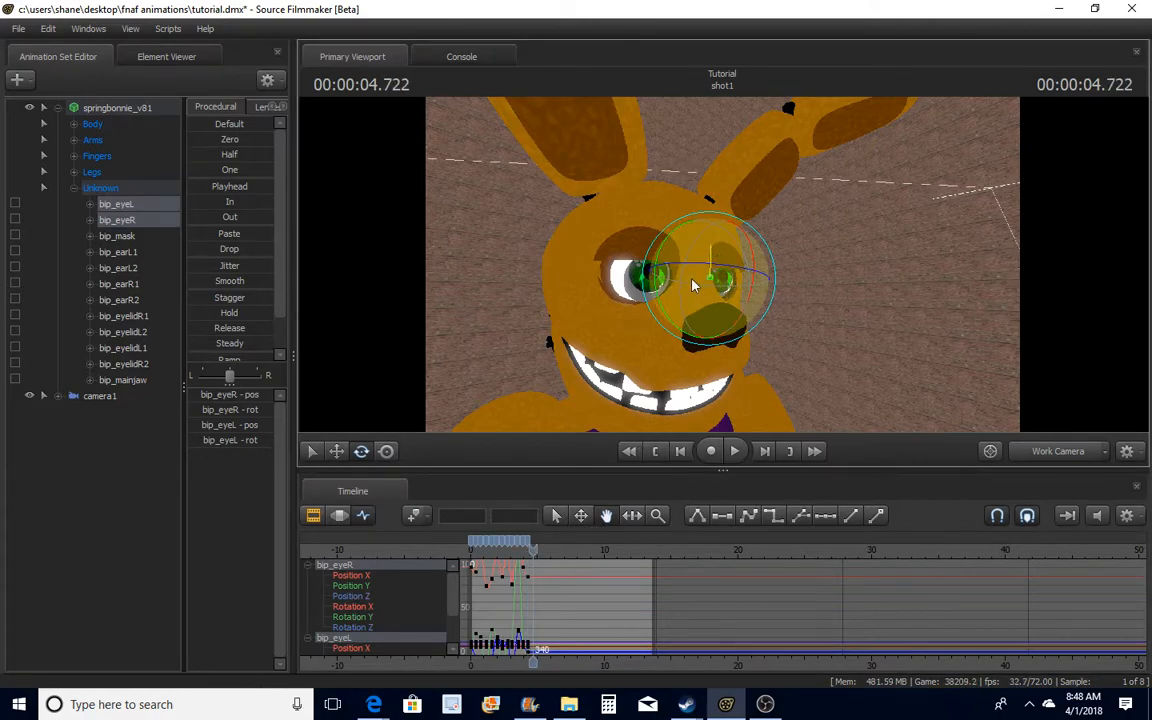
pyautogui.moveTo(692, 285); pyautogui.dragTo(682, 310)
pyautogui.moveTo(537, 553); pyautogui.dragTo(542, 553)
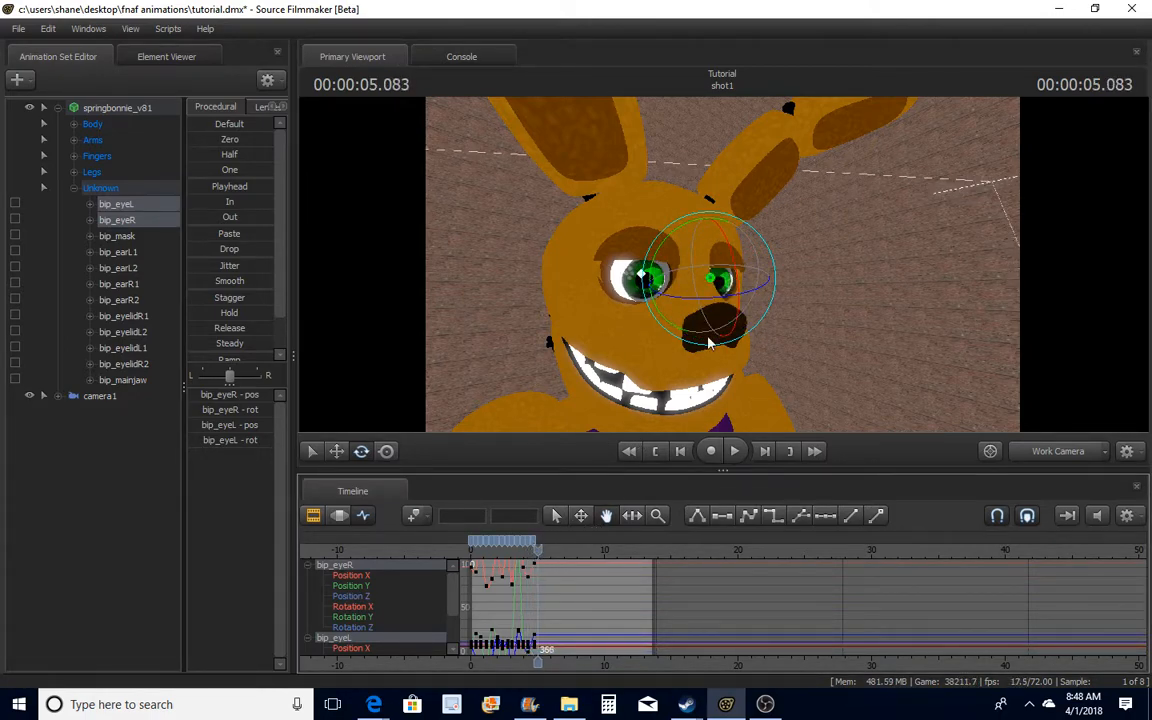
pyautogui.moveTo(713, 249); pyautogui.dragTo(715, 253)
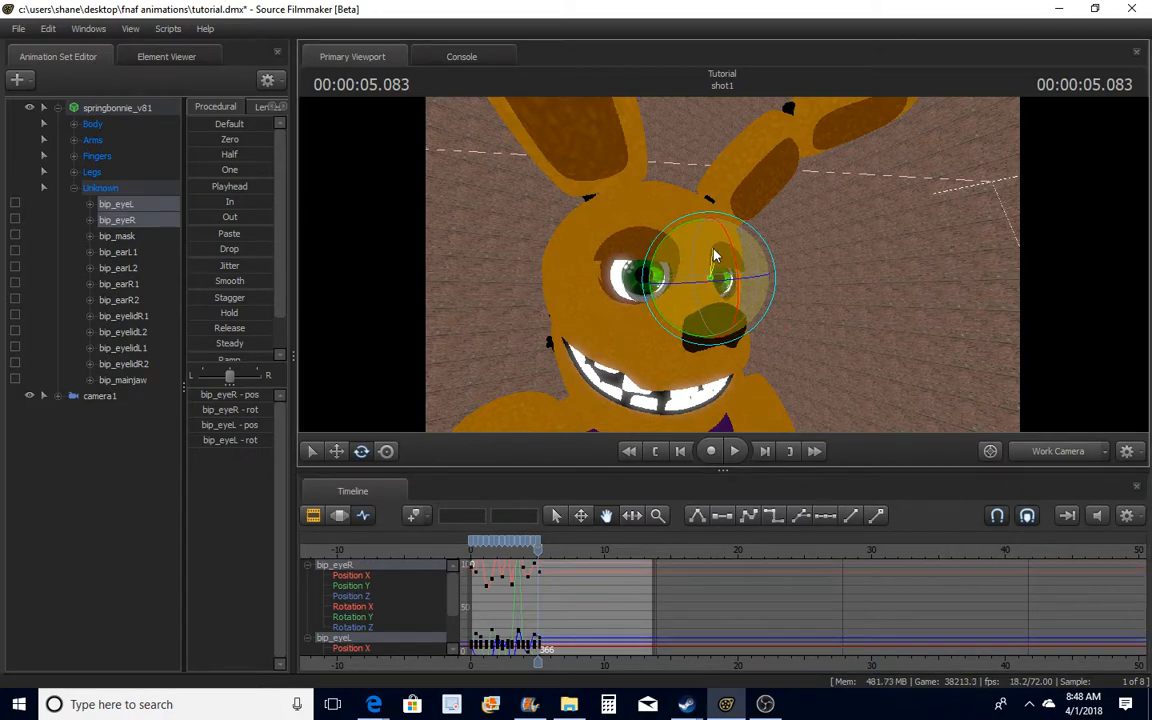
# Return the viewport to camera1's view and rotate both eyes at 5.444 and 5.805 seconds to add keyframes
pyautogui.click(1022, 457)
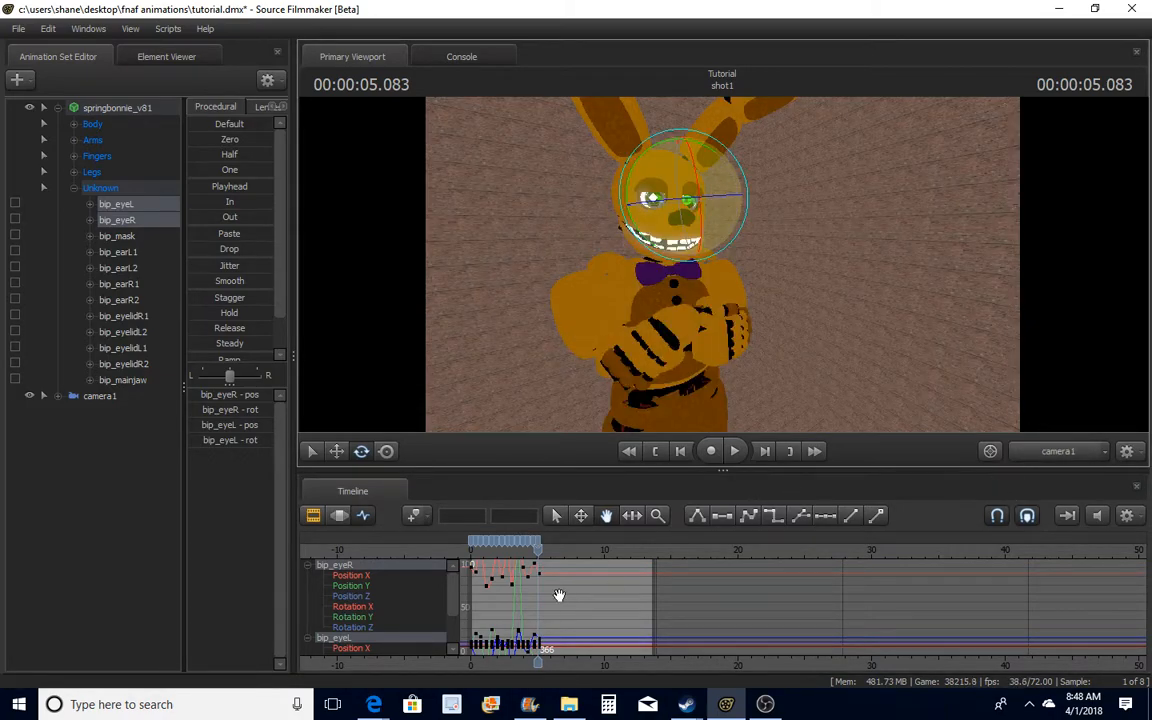
pyautogui.moveTo(538, 553); pyautogui.dragTo(543, 553)
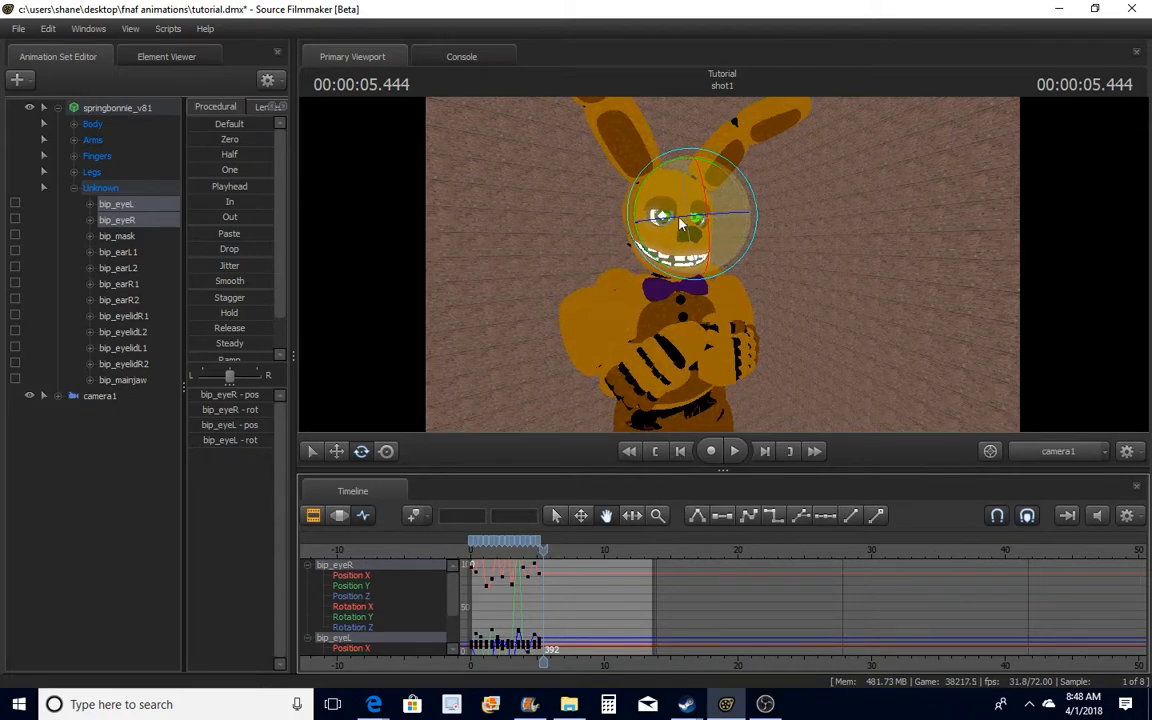
pyautogui.moveTo(686, 205); pyautogui.dragTo(686, 215)
pyautogui.moveTo(546, 549); pyautogui.dragTo(551, 549)
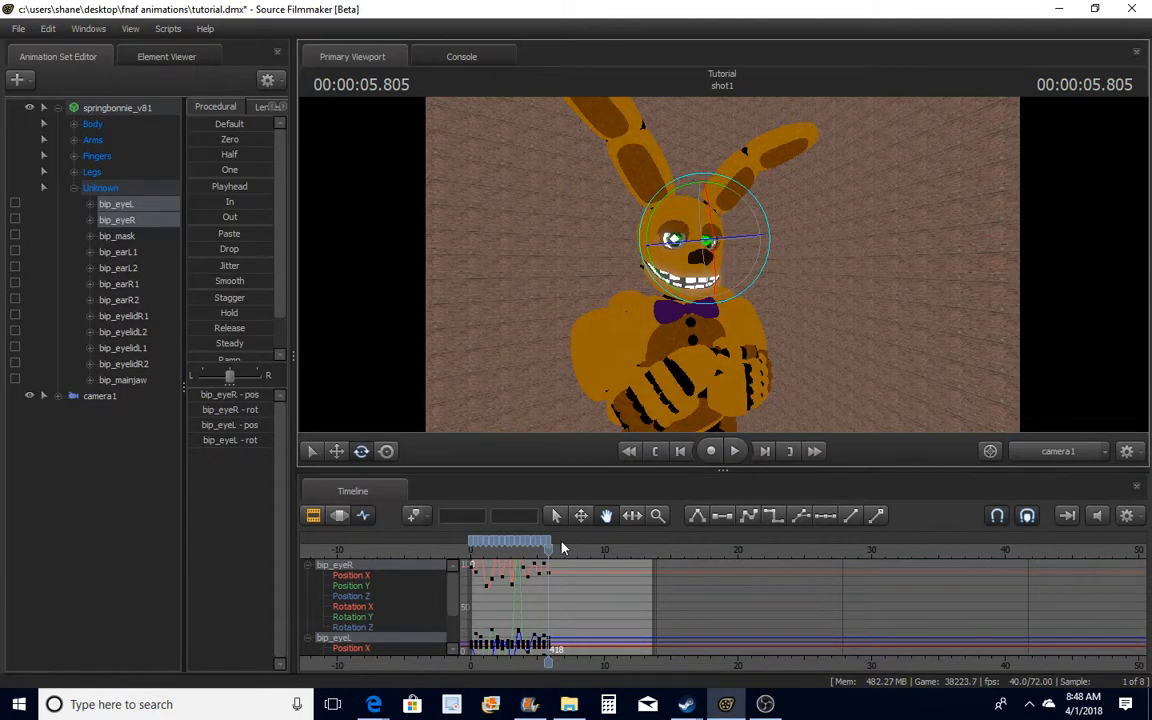
# Keep the eyes shifting with rotated keyframes at 6.694, about 7, 7.361 and 7.777 seconds
pyautogui.moveTo(551, 549); pyautogui.dragTo(561, 562)
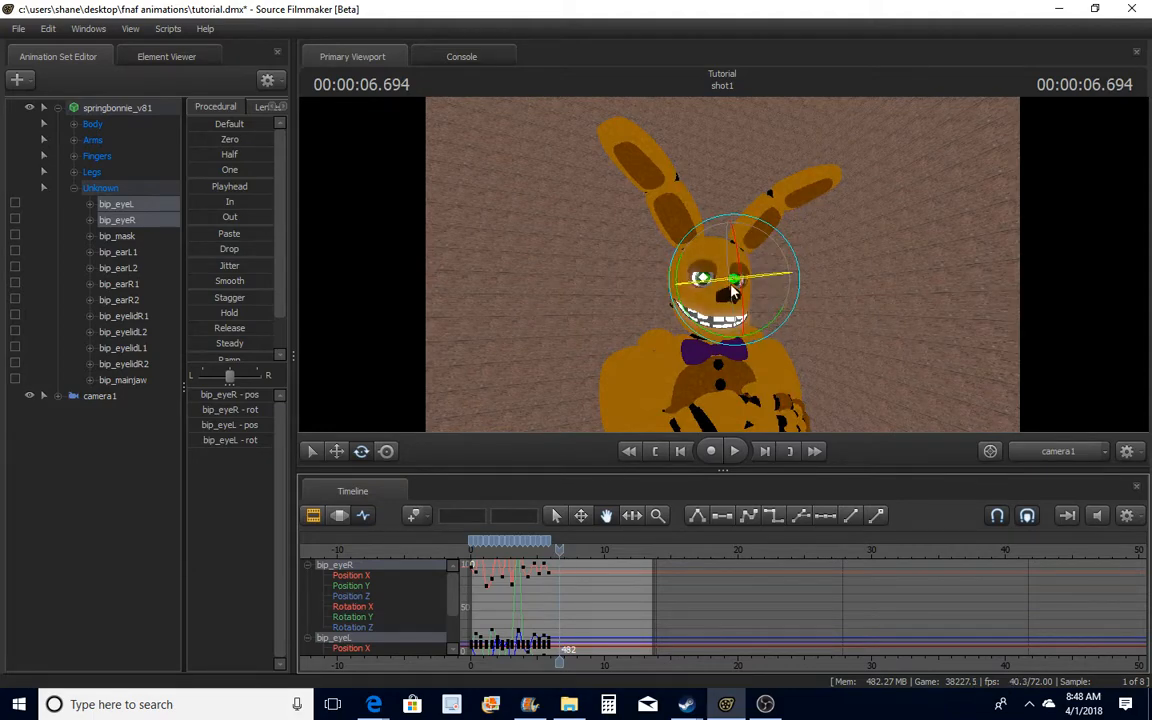
pyautogui.moveTo(723, 261); pyautogui.dragTo(726, 258)
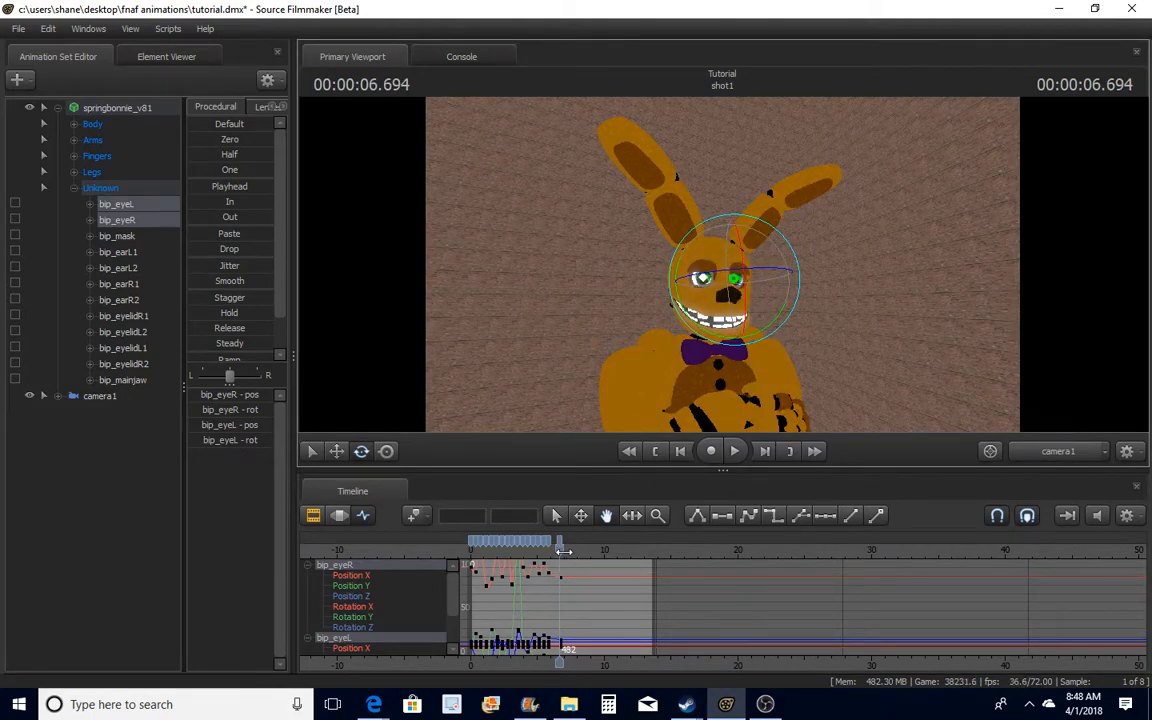
pyautogui.moveTo(564, 551)
pyautogui.mouseDown()
pyautogui.moveTo(582, 556)
pyautogui.moveTo(569, 549)
pyautogui.mouseUp()
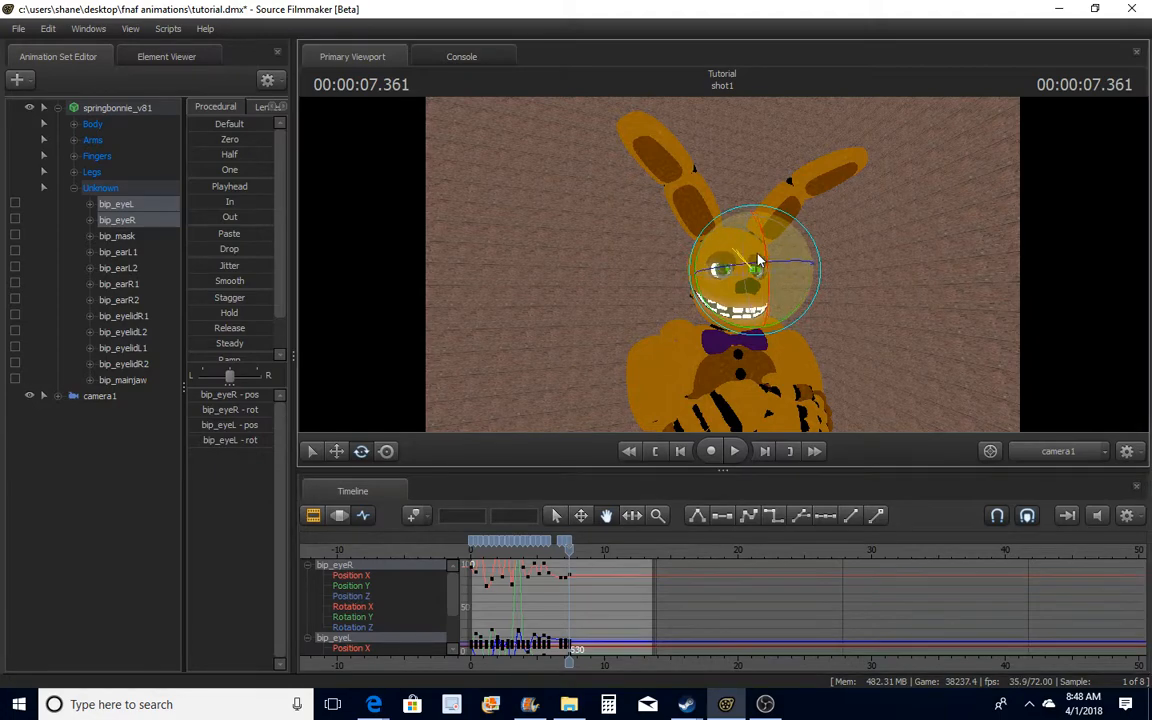
pyautogui.moveTo(569, 549); pyautogui.dragTo(574, 550)
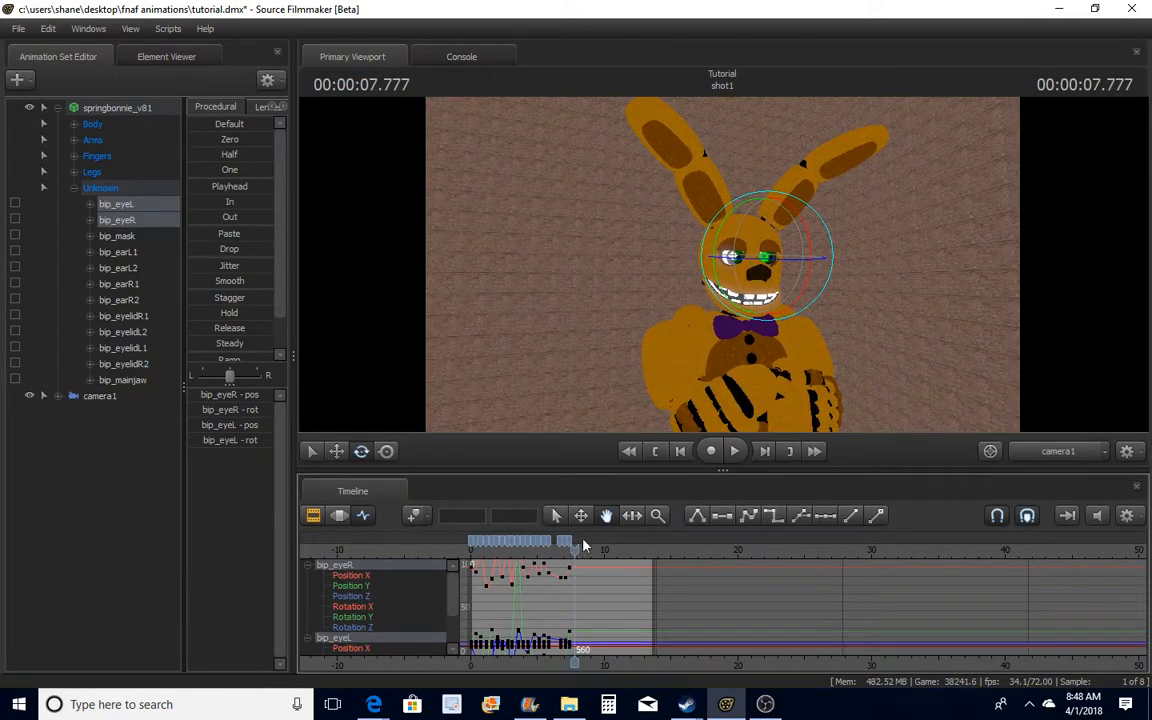
pyautogui.moveTo(774, 247); pyautogui.dragTo(756, 265)
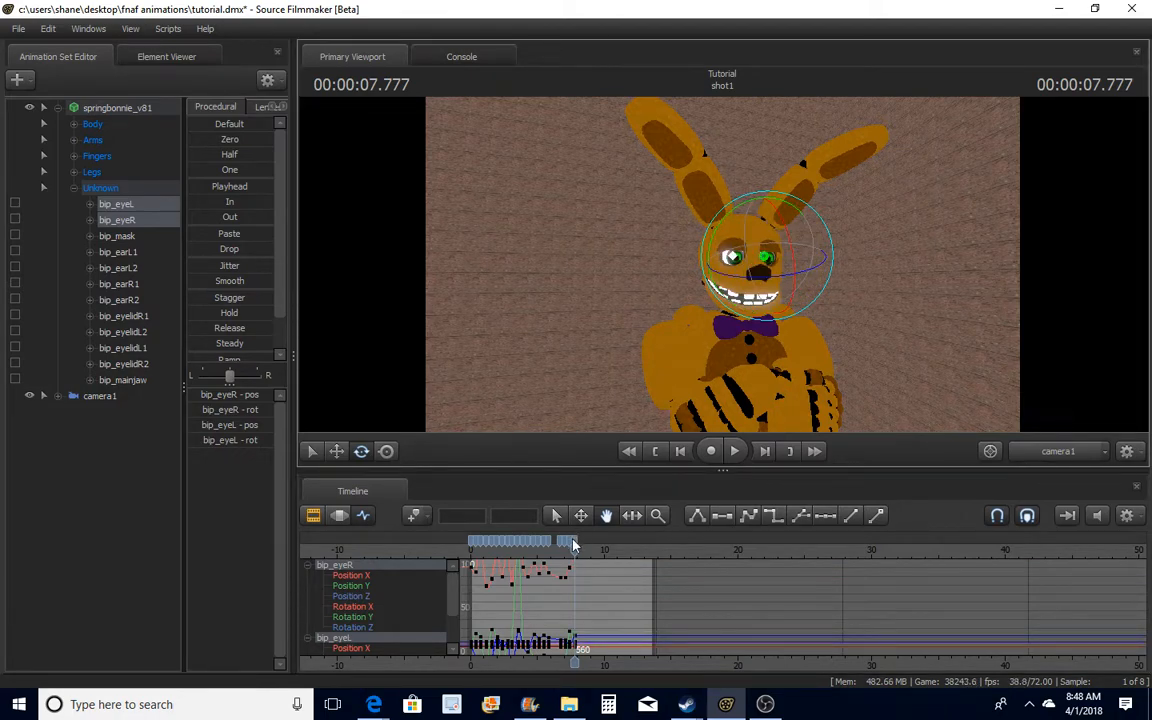
# Turn both eyes to new directions at 8.250 and 8.680 seconds to add keyframes
pyautogui.moveTo(570, 553); pyautogui.dragTo(577, 553)
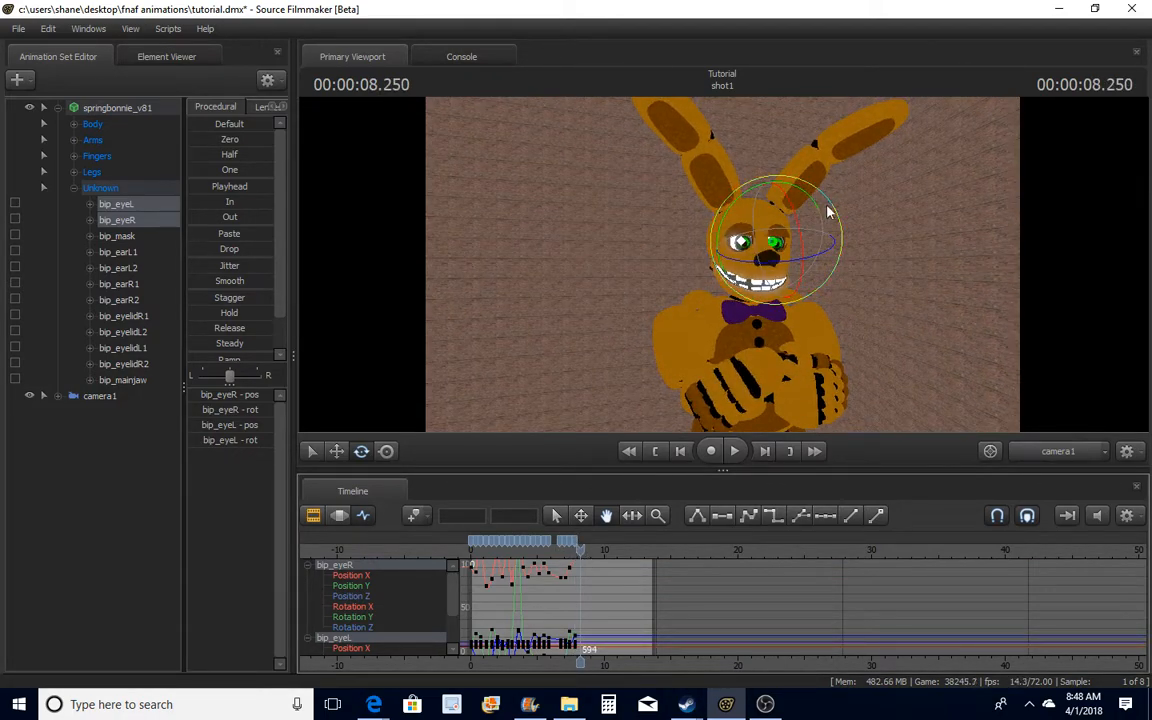
pyautogui.moveTo(770, 229); pyautogui.dragTo(757, 205)
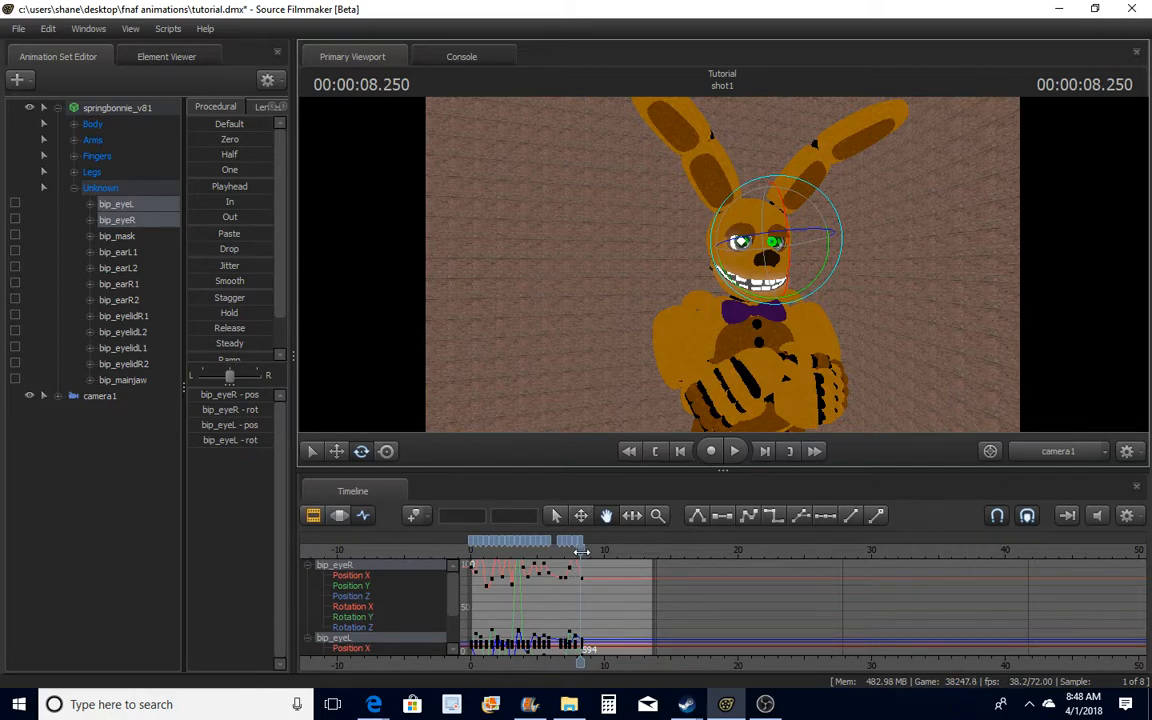
pyautogui.moveTo(581, 551); pyautogui.dragTo(586, 551)
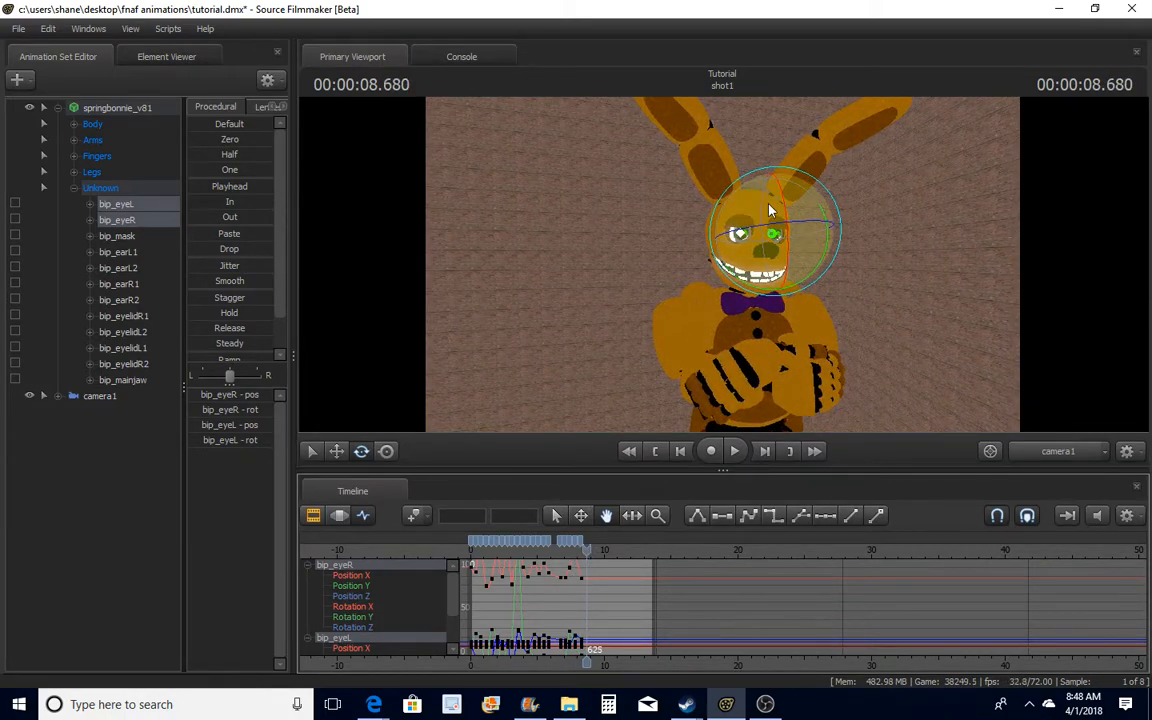
pyautogui.moveTo(770, 210); pyautogui.dragTo(707, 210)
# Extend the eye movement with rotated keyframes for both eyes at 9.027, about 9.4 and 9.750 seconds
pyautogui.moveTo(591, 551); pyautogui.dragTo(591, 551)
pyautogui.moveTo(773, 229); pyautogui.dragTo(774, 188)
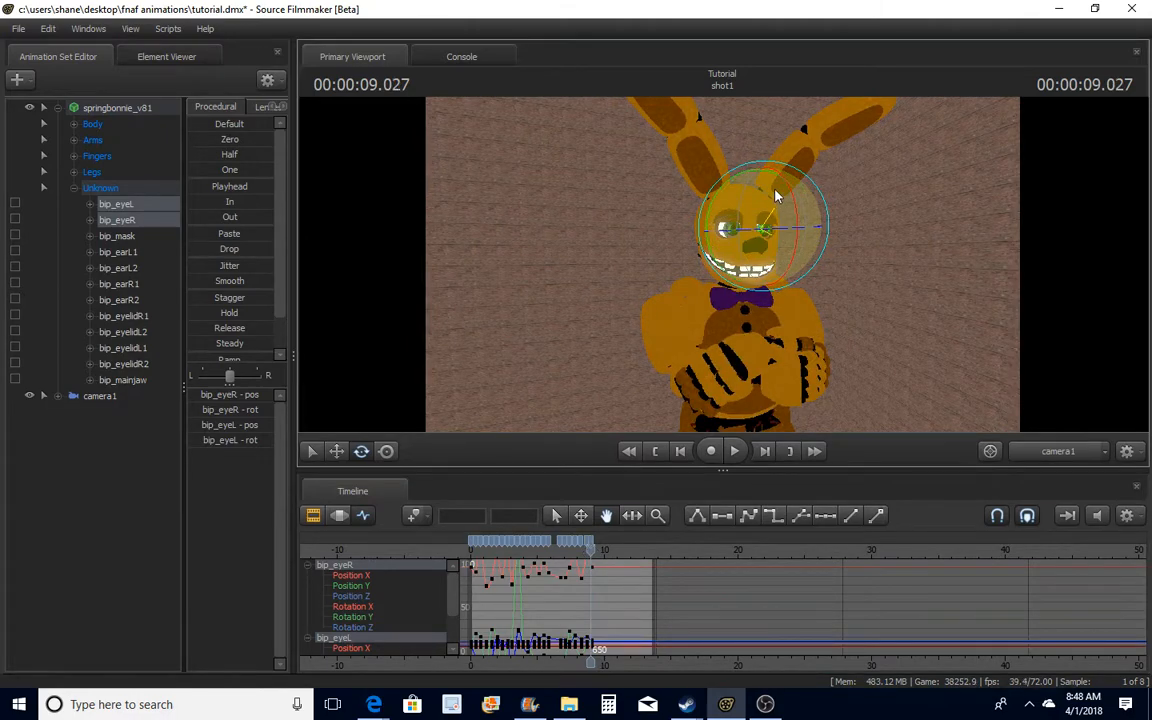
pyautogui.moveTo(593, 552); pyautogui.dragTo(596, 551)
pyautogui.moveTo(748, 194); pyautogui.dragTo(750, 245)
pyautogui.moveTo(600, 553); pyautogui.dragTo(601, 554)
pyautogui.moveTo(743, 217); pyautogui.dragTo(744, 195)
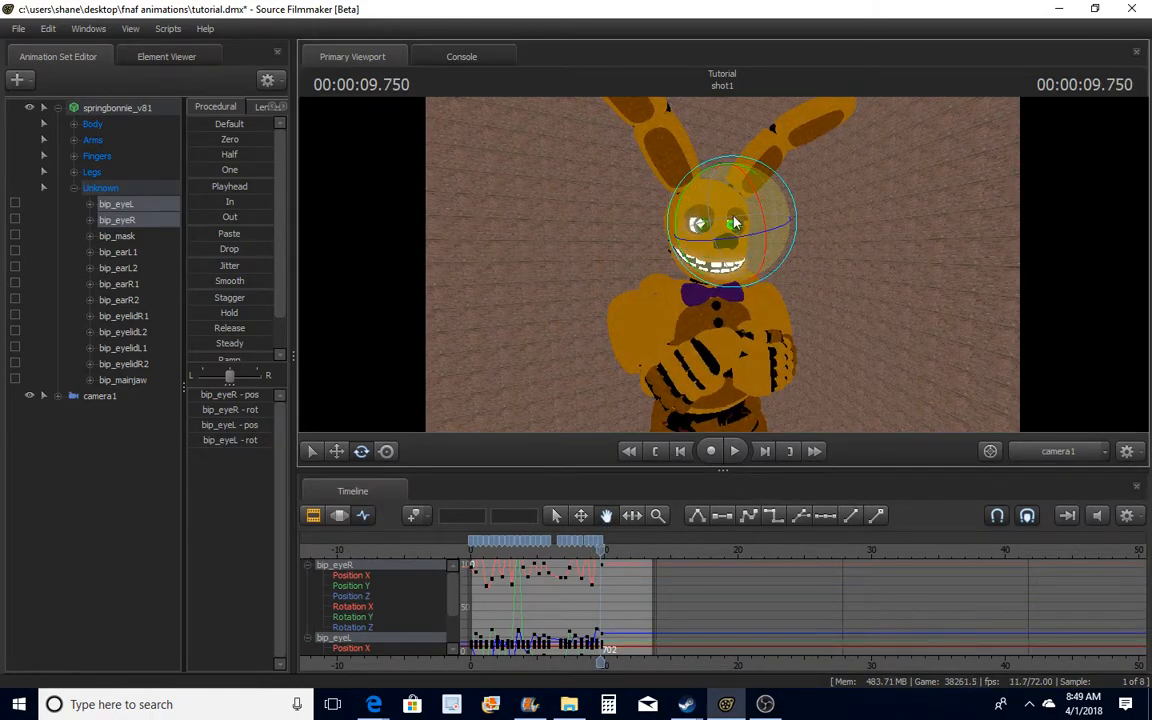
# Rotate both eyes to new directions at 10.166, 10.472 and 10.888 seconds to add keyframes
pyautogui.click(605, 559)
pyautogui.moveTo(605, 559); pyautogui.dragTo(608, 559)
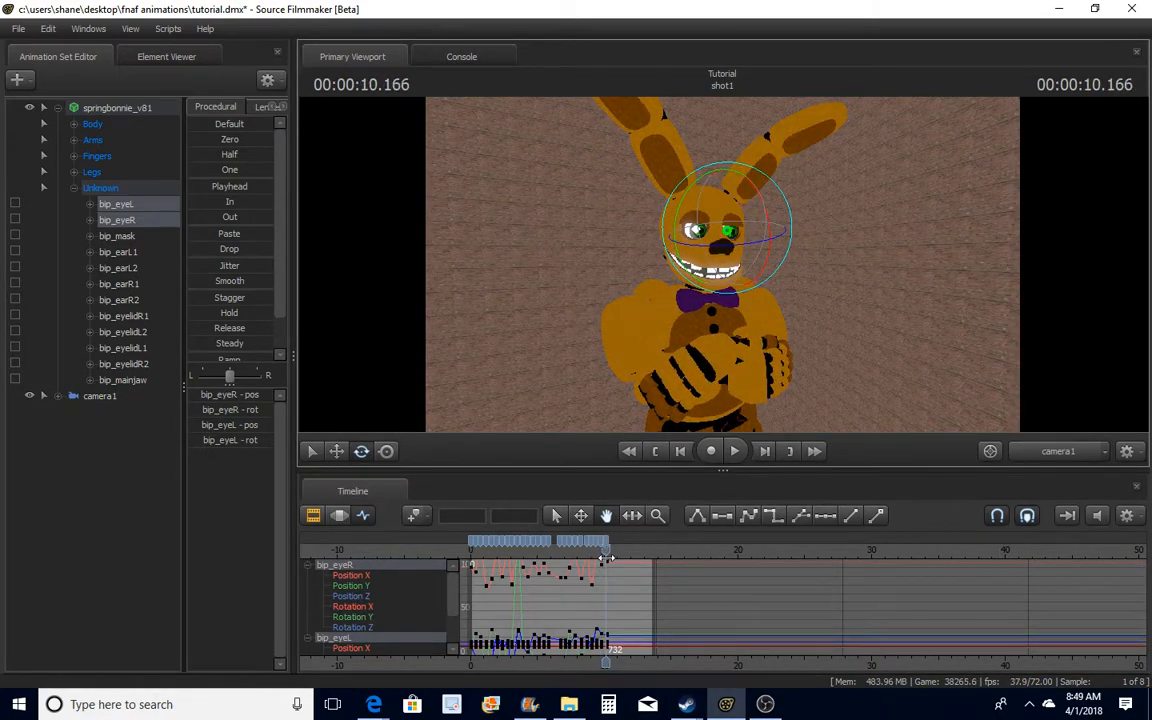
pyautogui.moveTo(605, 557); pyautogui.dragTo(610, 557)
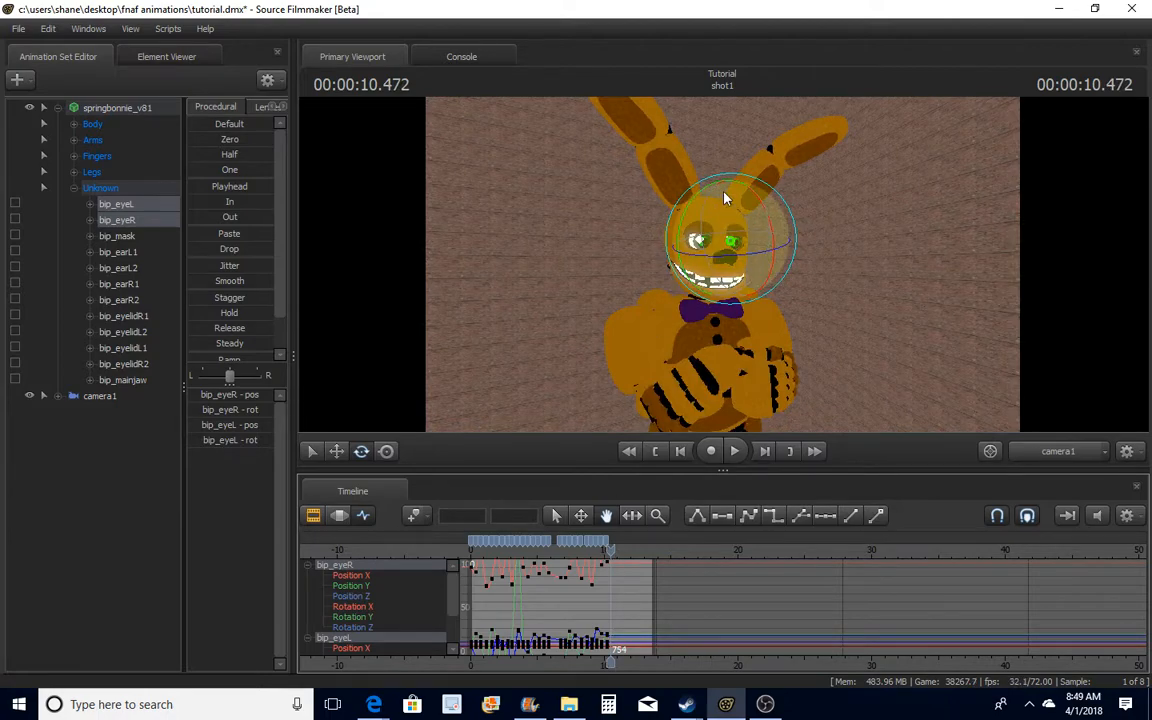
pyautogui.moveTo(724, 192); pyautogui.dragTo(692, 241)
pyautogui.moveTo(608, 550); pyautogui.dragTo(616, 553)
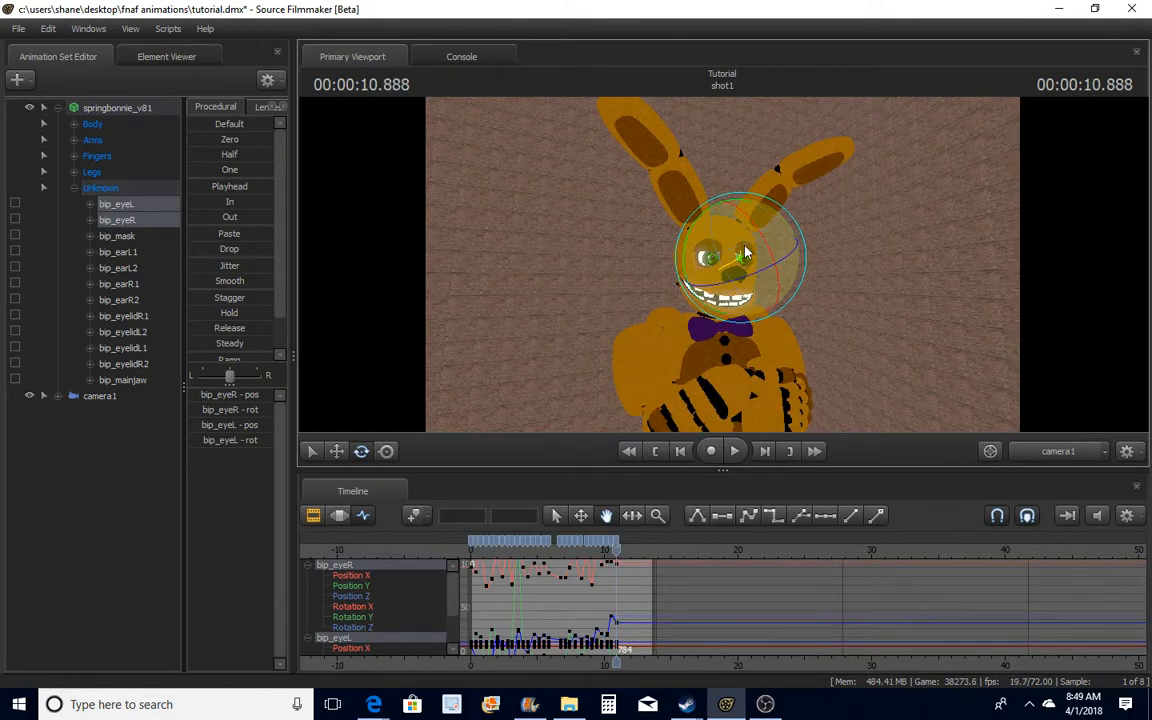
# Continue the eye movement with rotated keyframes for both eyes at about 11.4 seconds and at 12.208 seconds
pyautogui.moveTo(611, 551); pyautogui.dragTo(624, 555)
pyautogui.moveTo(771, 241); pyautogui.dragTo(751, 270)
pyautogui.click(626, 543)
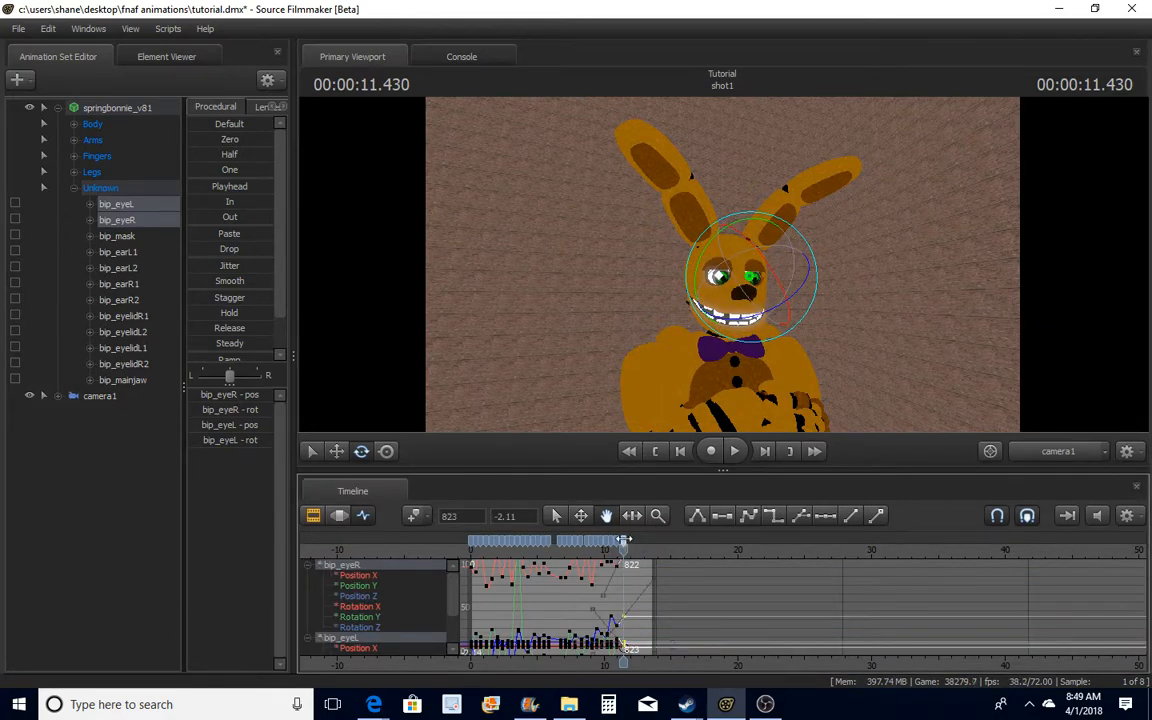
pyautogui.moveTo(626, 553); pyautogui.dragTo(633, 554)
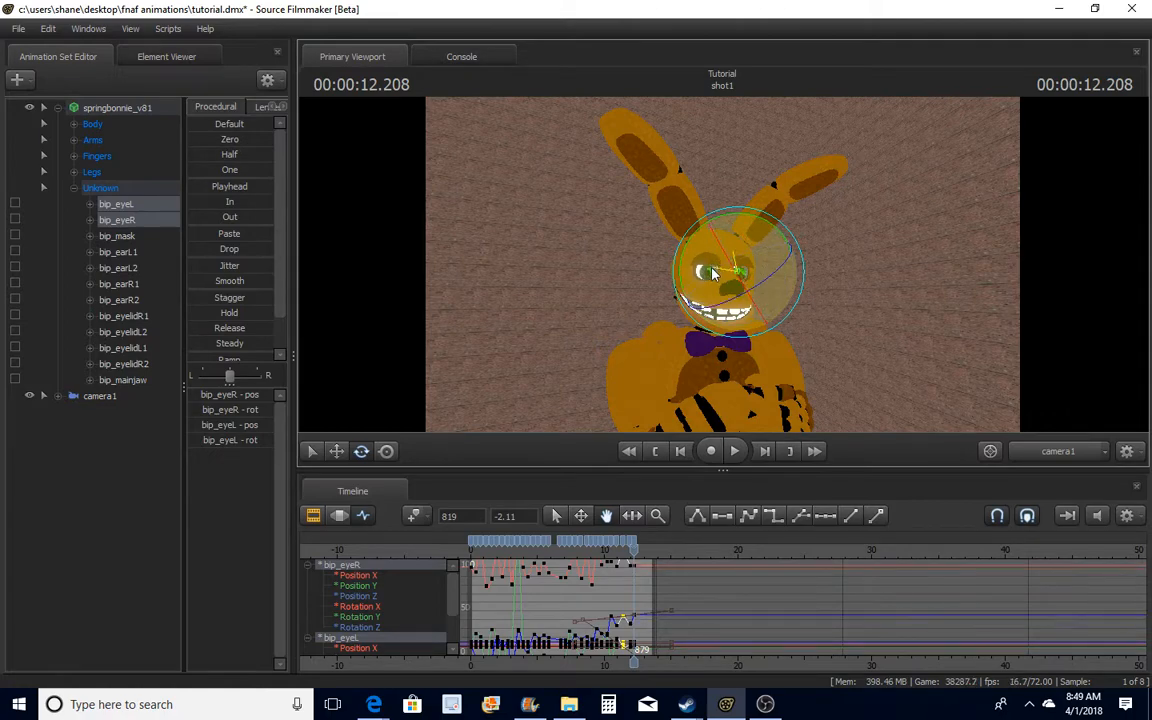
# Finish the eye animation with rotated keyframes at 12.680, 13.097 and 13.402 seconds, save the session, and return to the shot's start
pyautogui.moveTo(635, 554); pyautogui.dragTo(640, 554)
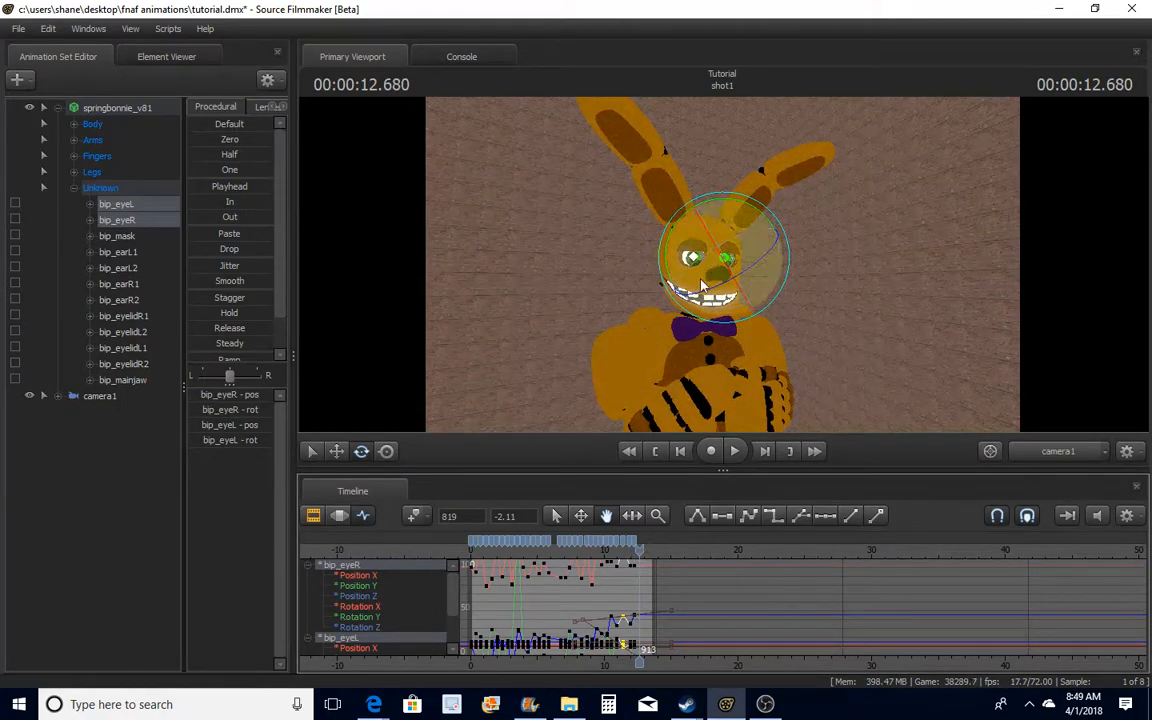
pyautogui.moveTo(708, 254); pyautogui.dragTo(651, 184)
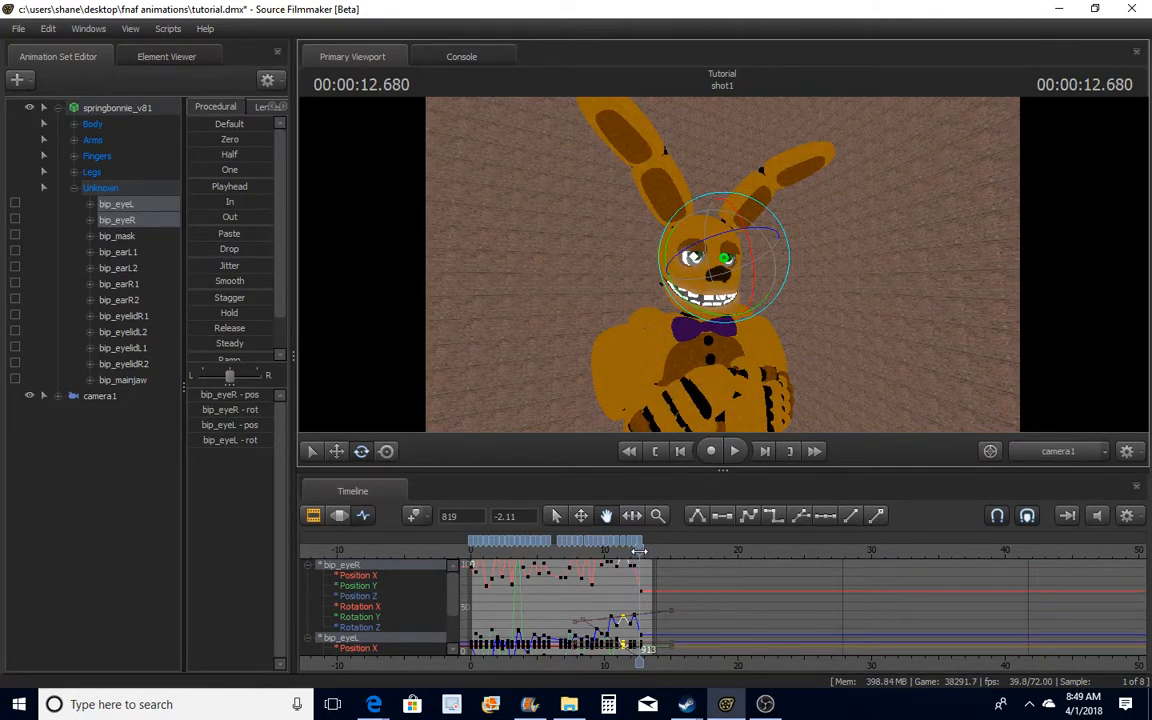
pyautogui.moveTo(638, 552); pyautogui.dragTo(645, 551)
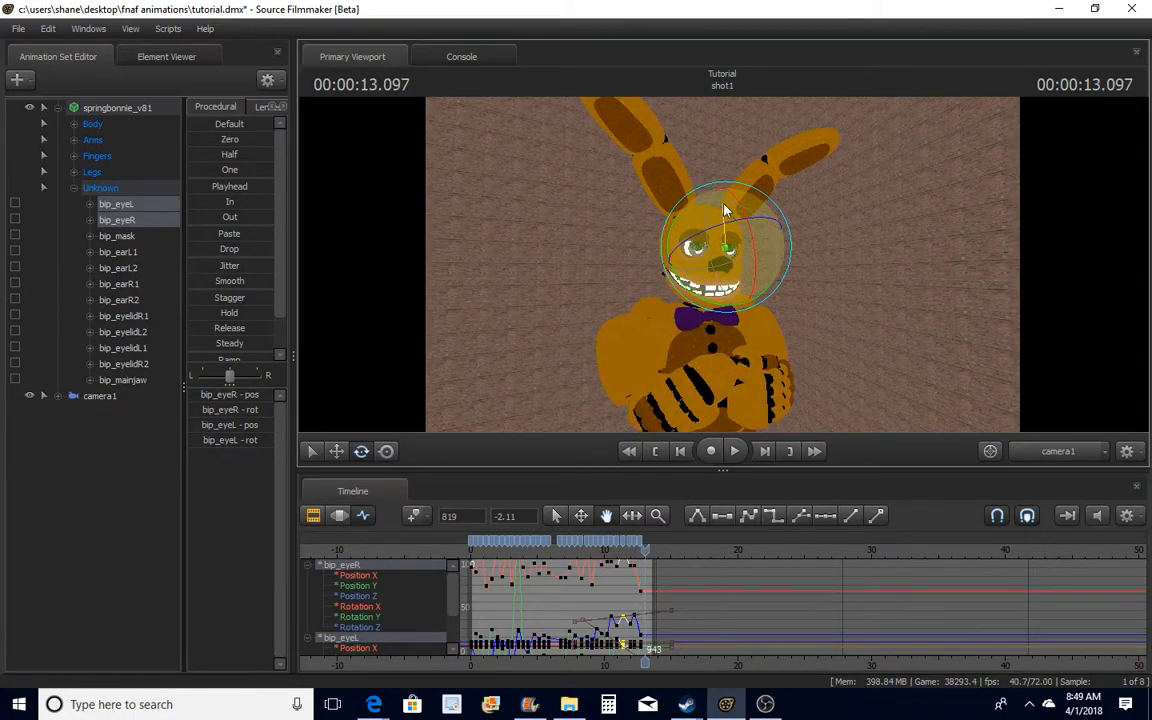
pyautogui.moveTo(724, 205); pyautogui.dragTo(738, 244)
pyautogui.moveTo(645, 550); pyautogui.dragTo(649, 550)
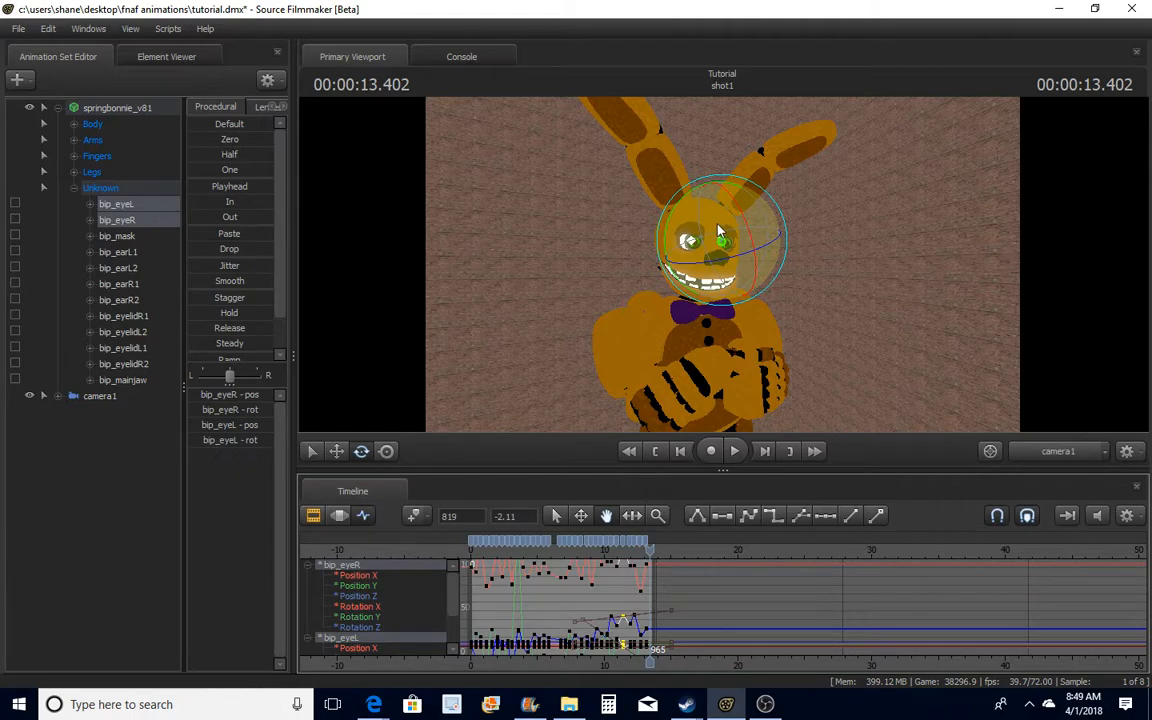
pyautogui.click(657, 452)
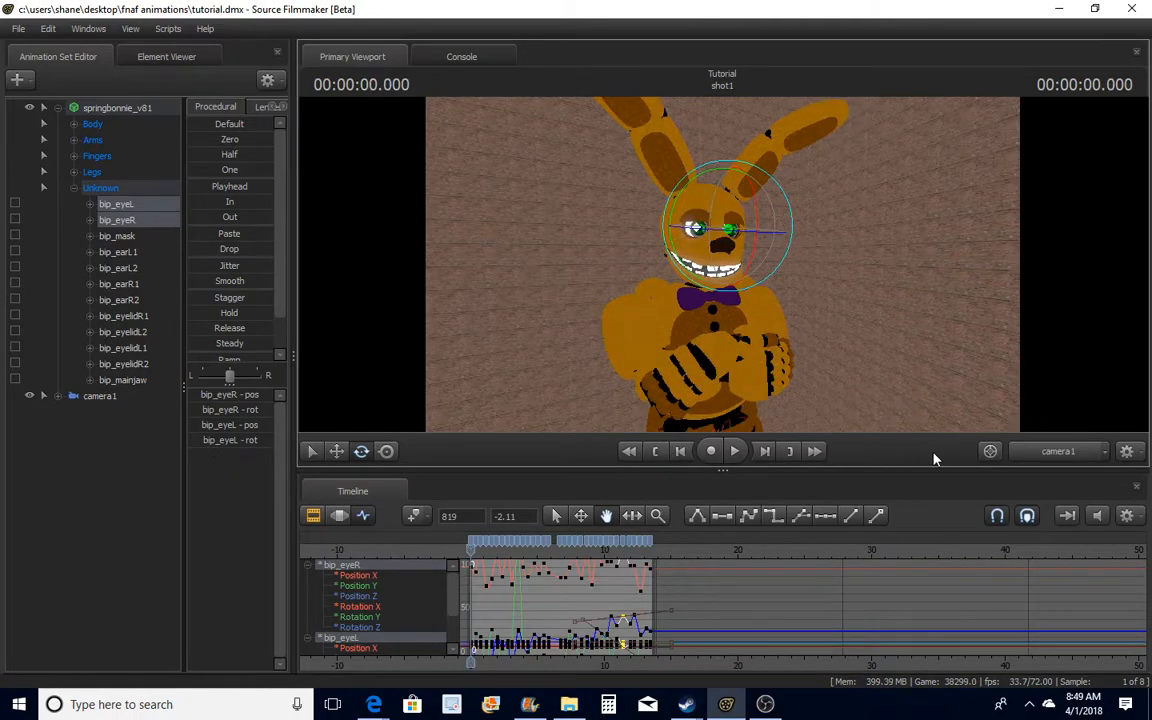
# Switch the viewport to the Work Camera, apply the rig_universalv3 rig to springbonnie_v81, and save the session
pyautogui.click(1039, 458)
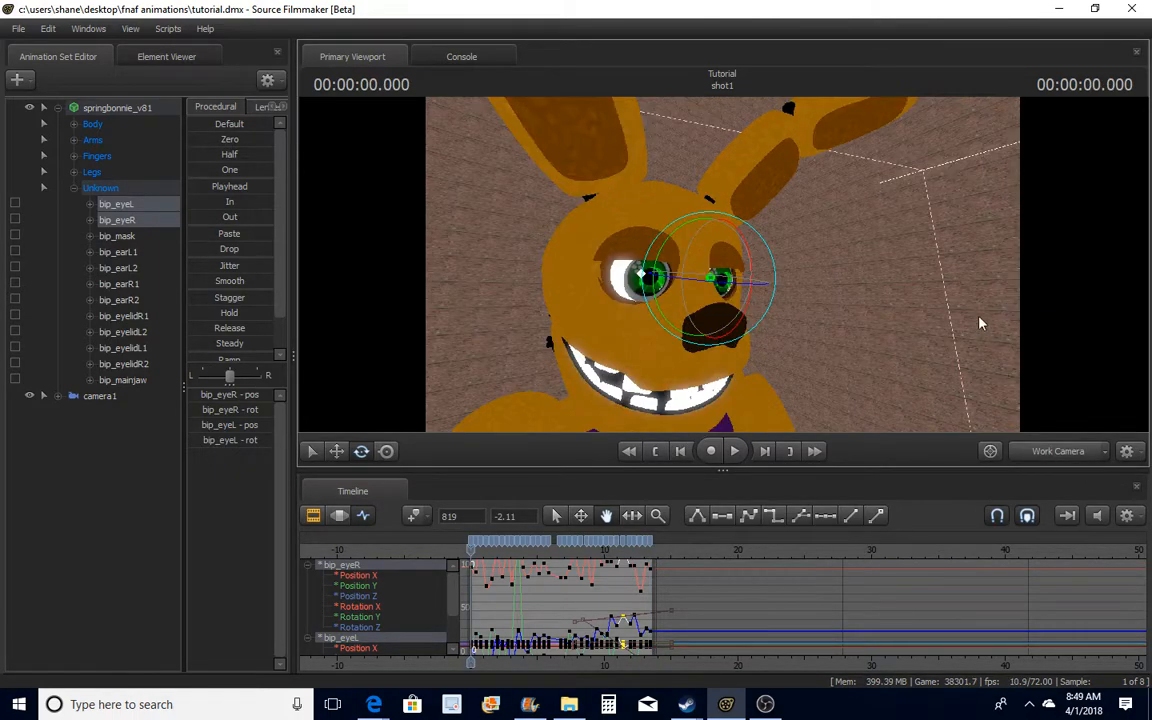
pyautogui.moveTo(980, 322); pyautogui.dragTo(905, 370)
pyautogui.press('s')
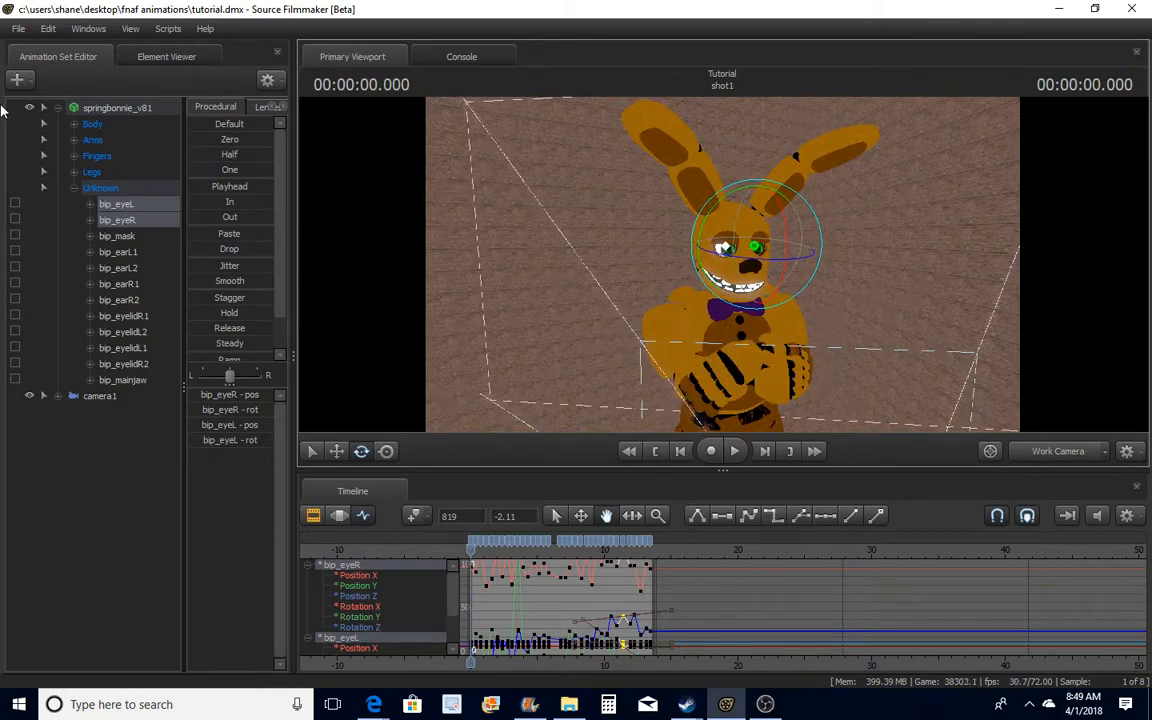
pyautogui.click(58, 108)
pyautogui.click(58, 108)
pyautogui.rightClick(118, 108)
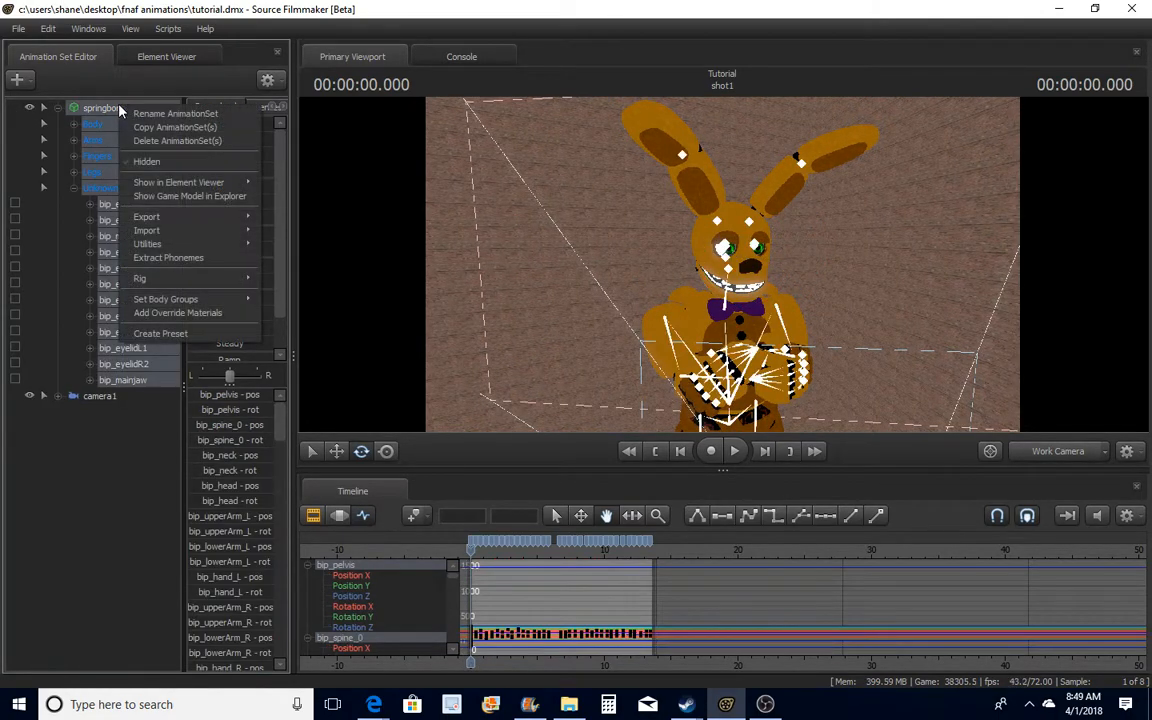
pyautogui.moveTo(196, 280)
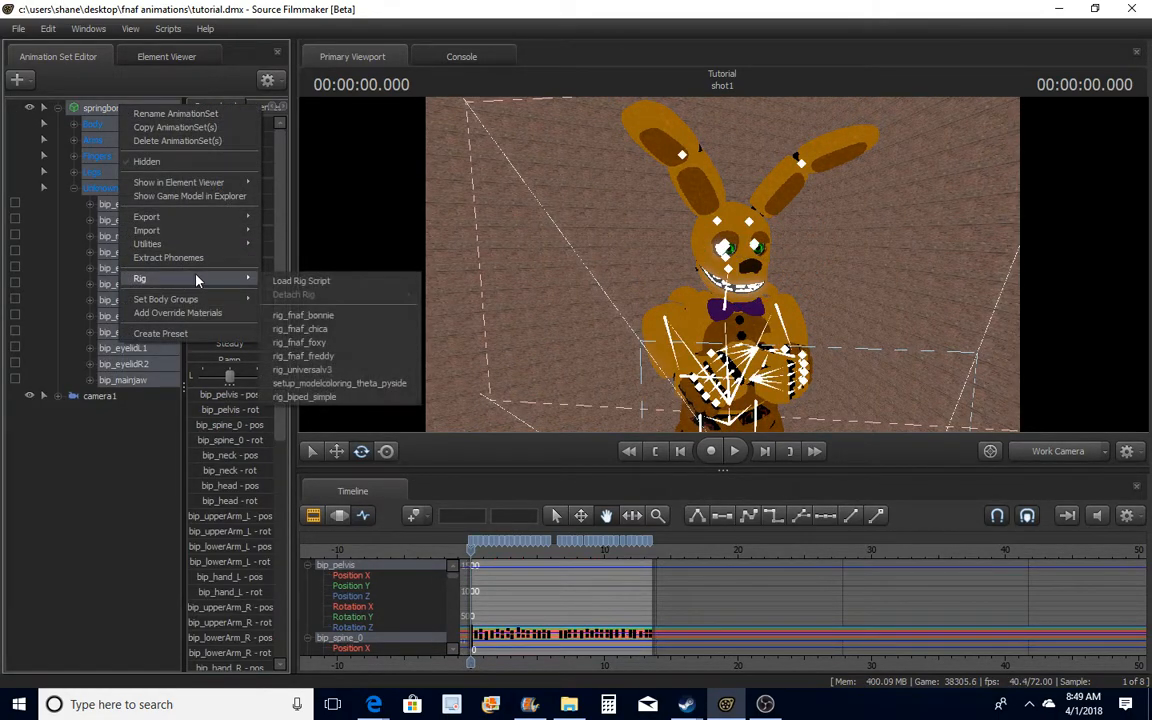
pyautogui.click(340, 372)
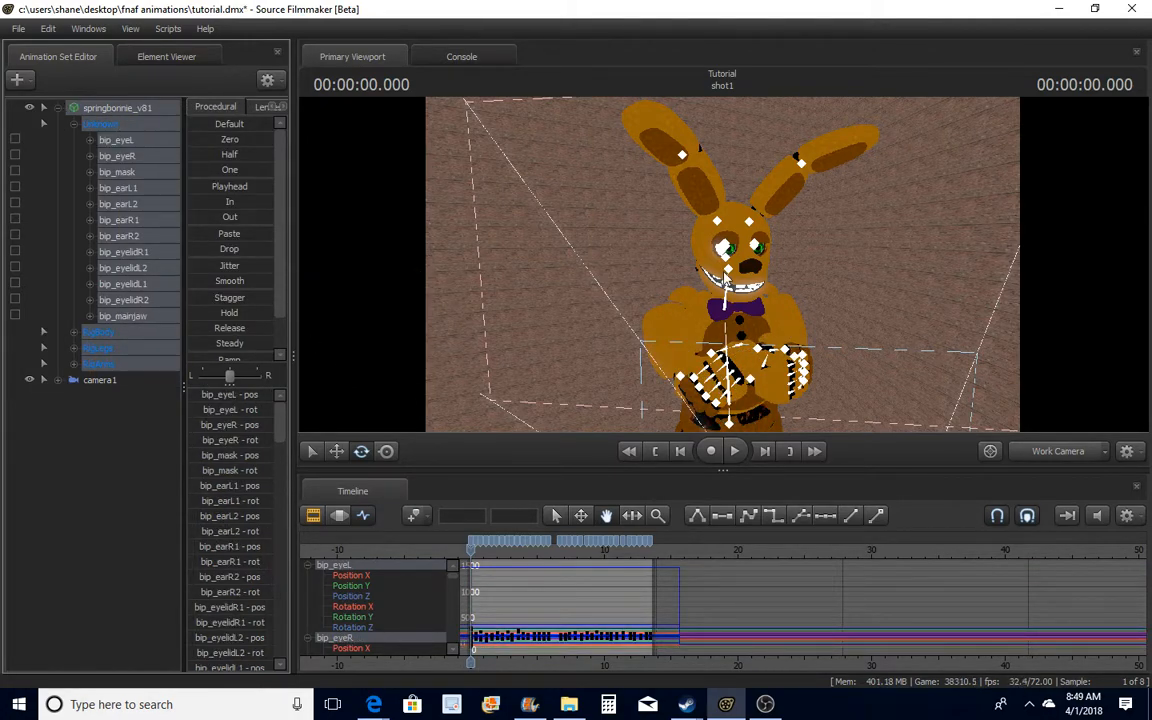
pyautogui.hotkey('ctrl', 's')
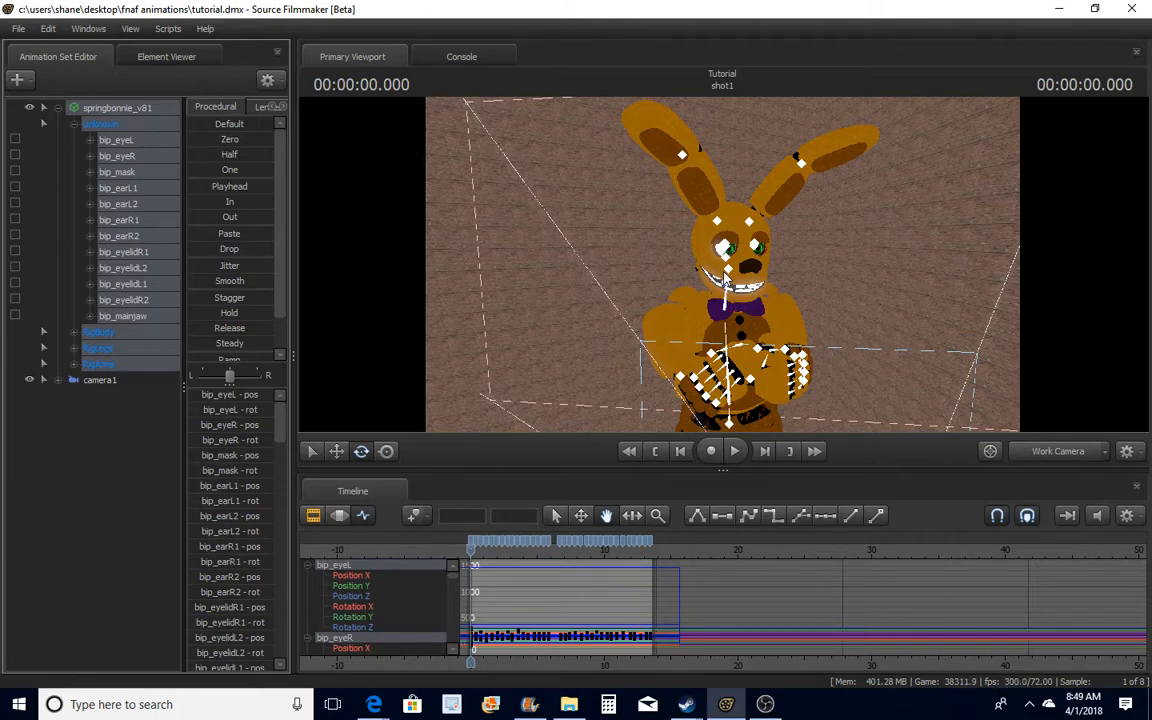
# Select rig_hand_R and rig_hand_L and add a keyframe for their crossed-arm pose at 3.763 seconds
pyautogui.click(59, 108)
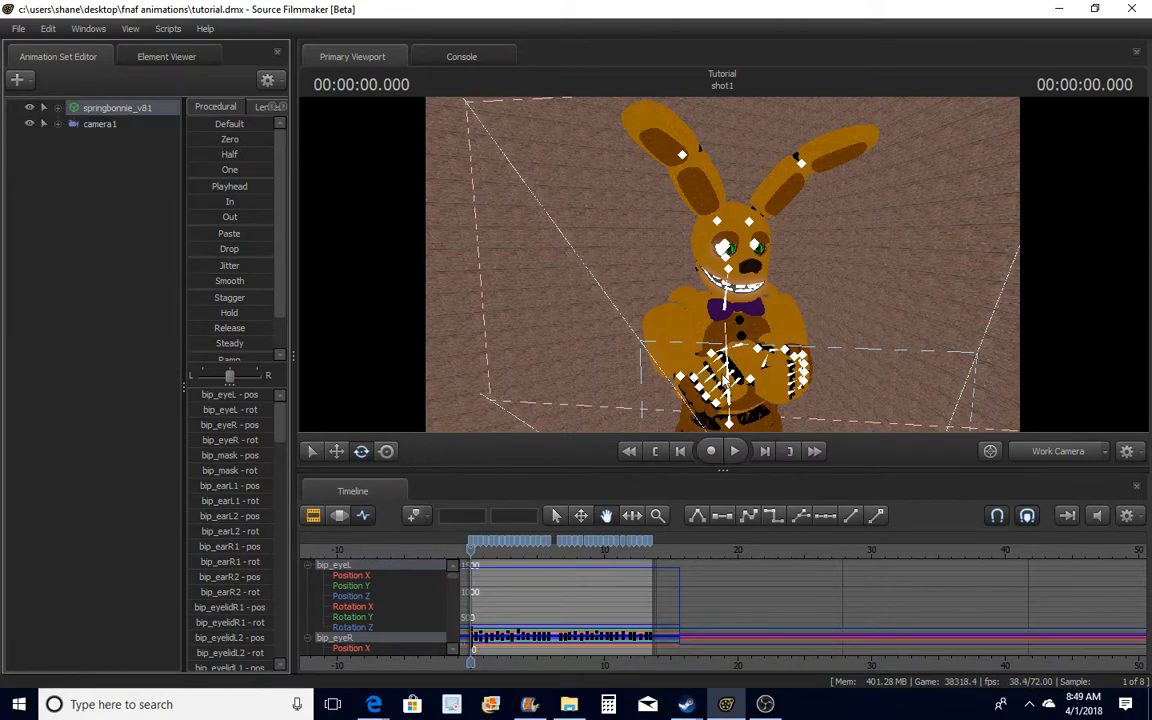
pyautogui.moveTo(879, 340); pyautogui.dragTo(918, 372)
pyautogui.press('s')
pyautogui.press('w')
pyautogui.press('ctrl')
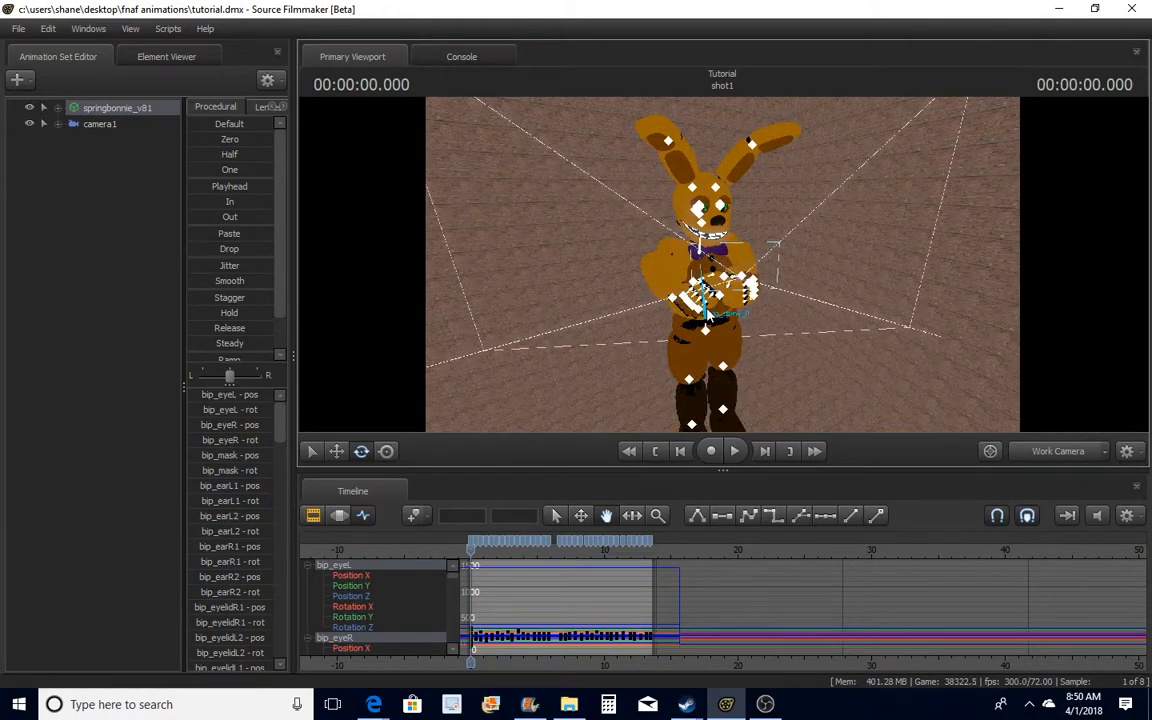
pyautogui.keyDown('ctrl'); pyautogui.click(674, 299); pyautogui.keyUp('ctrl')
pyautogui.moveTo(848, 322); pyautogui.dragTo(884, 352)
pyautogui.press('w')
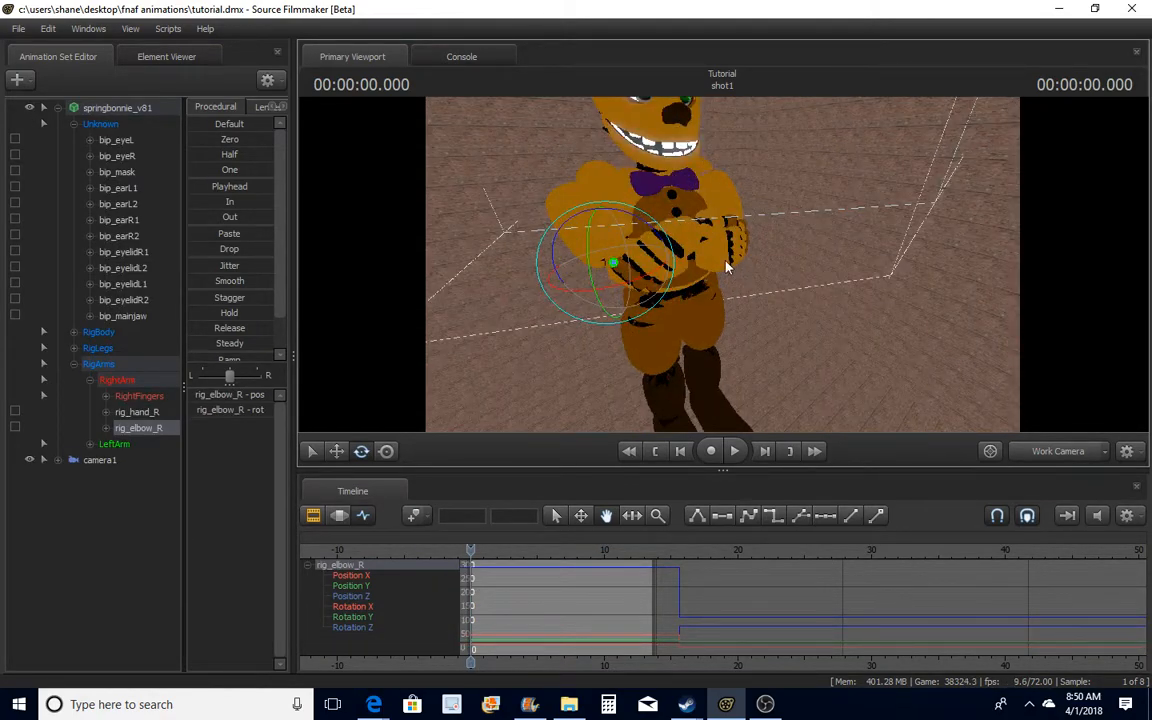
pyautogui.keyDown('ctrl'); pyautogui.click(693, 256); pyautogui.keyUp('ctrl')
pyautogui.click(520, 551)
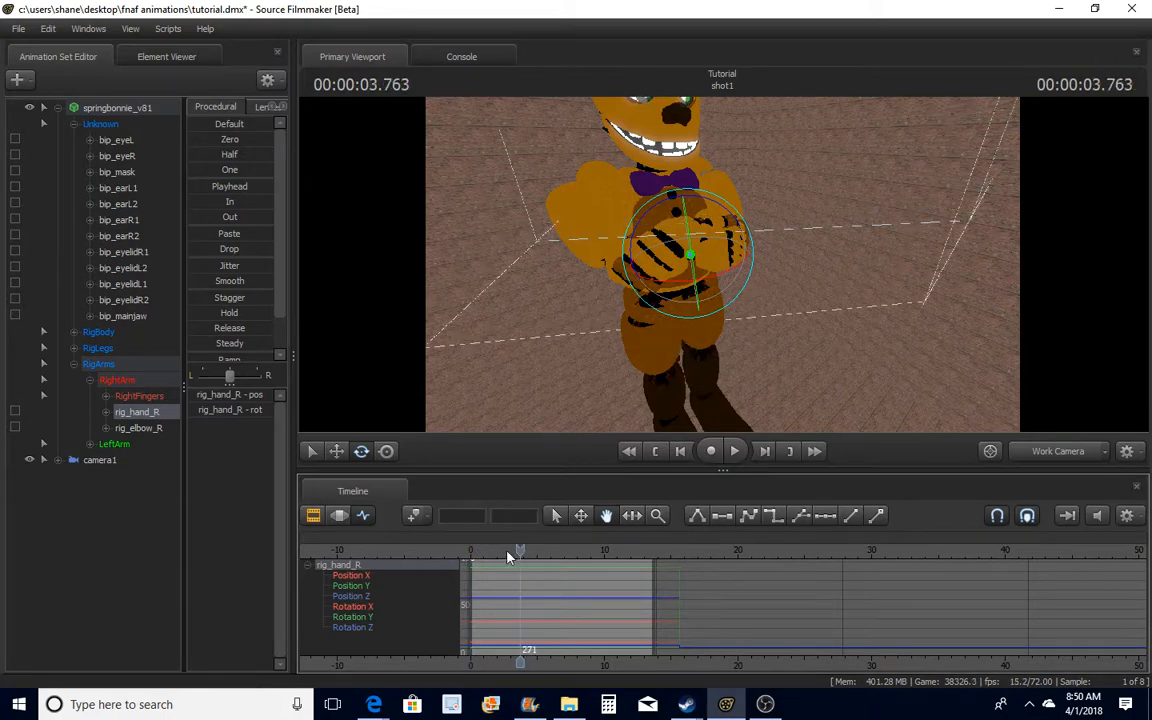
pyautogui.keyDown('ctrl'); pyautogui.keyDown('shift'); pyautogui.click(695, 224); pyautogui.keyUp('shift'); pyautogui.keyUp('ctrl')
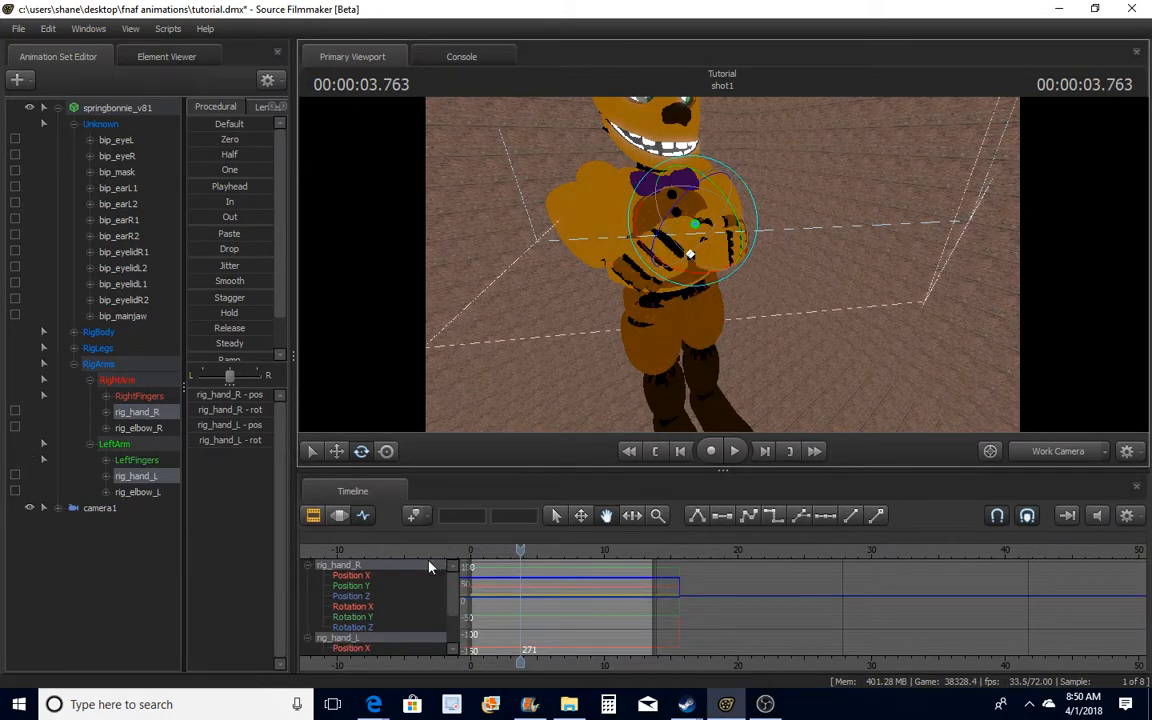
pyautogui.click(420, 512)
# Move rig_hand_R down to the model's side at 4.069 seconds so the right arm uncrosses
pyautogui.moveTo(521, 551); pyautogui.dragTo(525, 550)
pyautogui.click(339, 452)
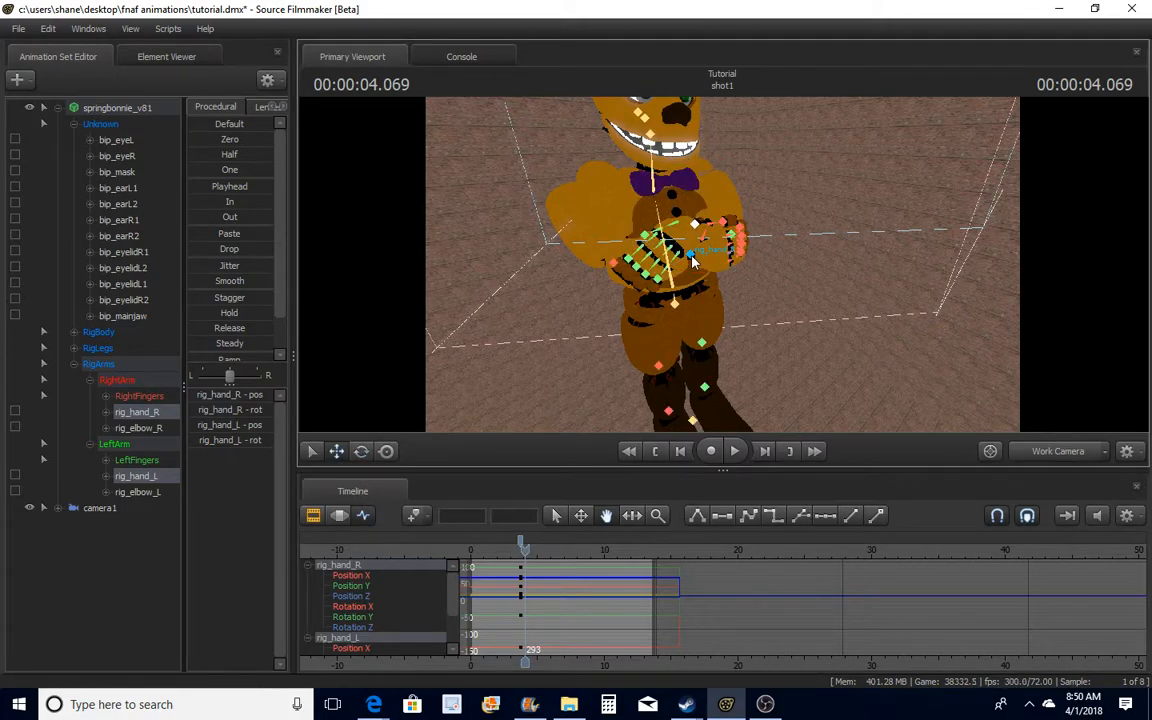
pyautogui.keyDown('ctrl'); pyautogui.click(690, 255); pyautogui.keyUp('ctrl')
pyautogui.moveTo(690, 256); pyautogui.dragTo(663, 408)
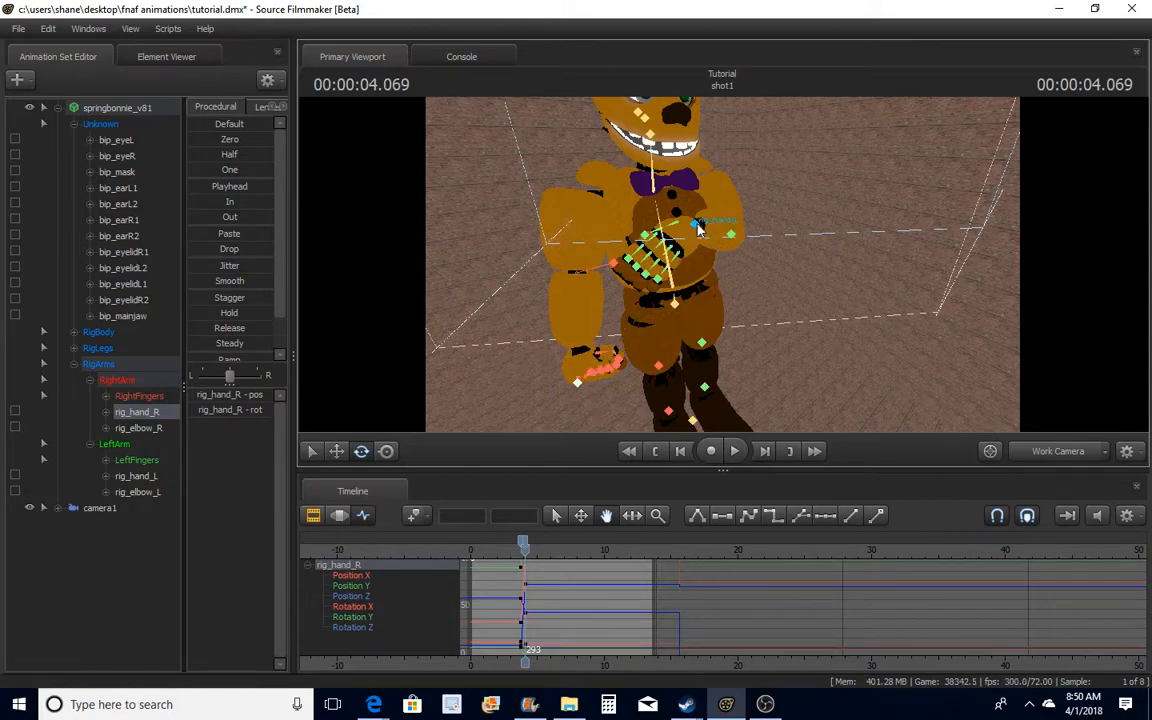
# Move and rotate rig_hand_L at 4.069 seconds so the left arm hangs beside the body
pyautogui.keyDown('ctrl'); pyautogui.click(696, 225); pyautogui.keyUp('ctrl')
pyautogui.press('w')
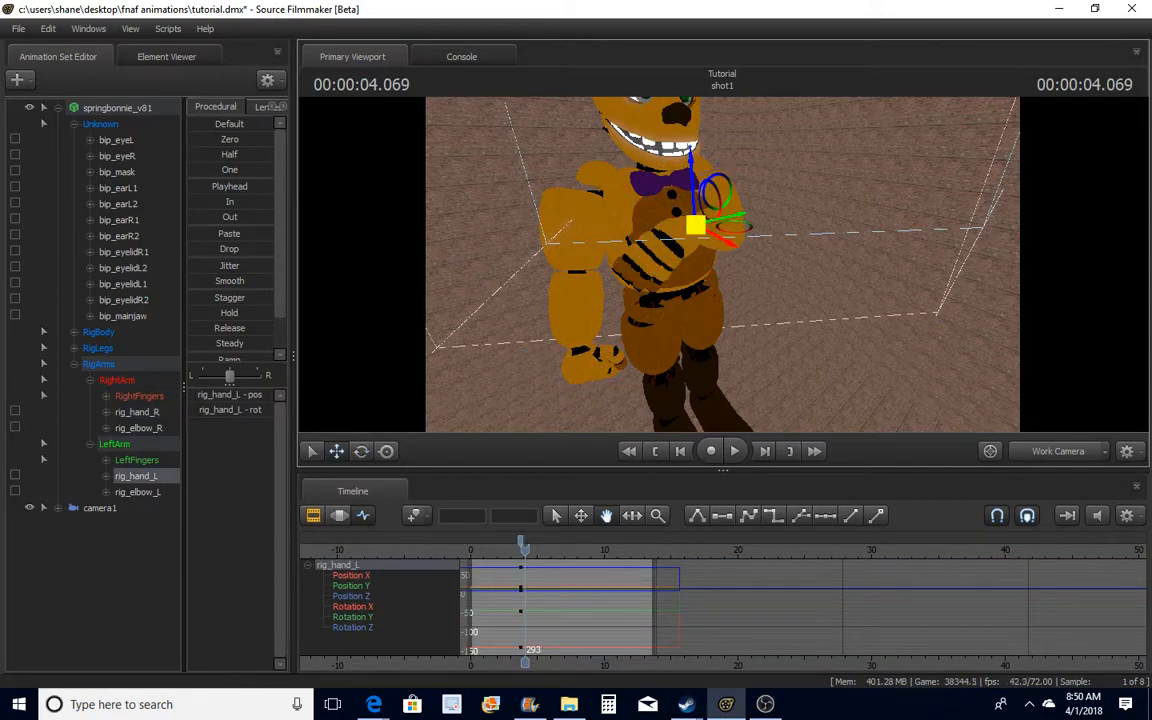
pyautogui.moveTo(696, 225); pyautogui.dragTo(736, 267)
pyautogui.moveTo(767, 295); pyautogui.dragTo(724, 271)
pyautogui.press('e')
pyautogui.press('s')
pyautogui.press('w')
pyautogui.press('s')
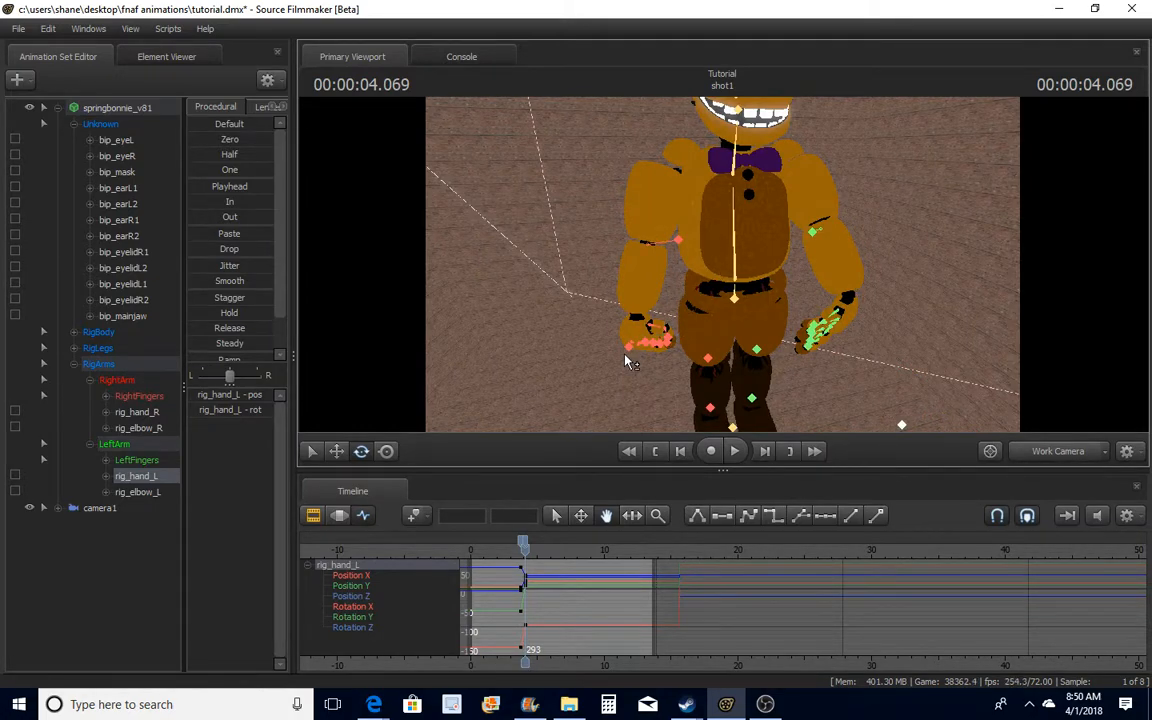
# Select both hand controls together and add a keyframe holding the lowered arms at frame 314
pyautogui.keyDown('ctrl'); pyautogui.keyDown('shift'); pyautogui.click(628, 350); pyautogui.keyUp('shift'); pyautogui.keyUp('ctrl')
pyautogui.moveTo(628, 350); pyautogui.dragTo(725, 265)
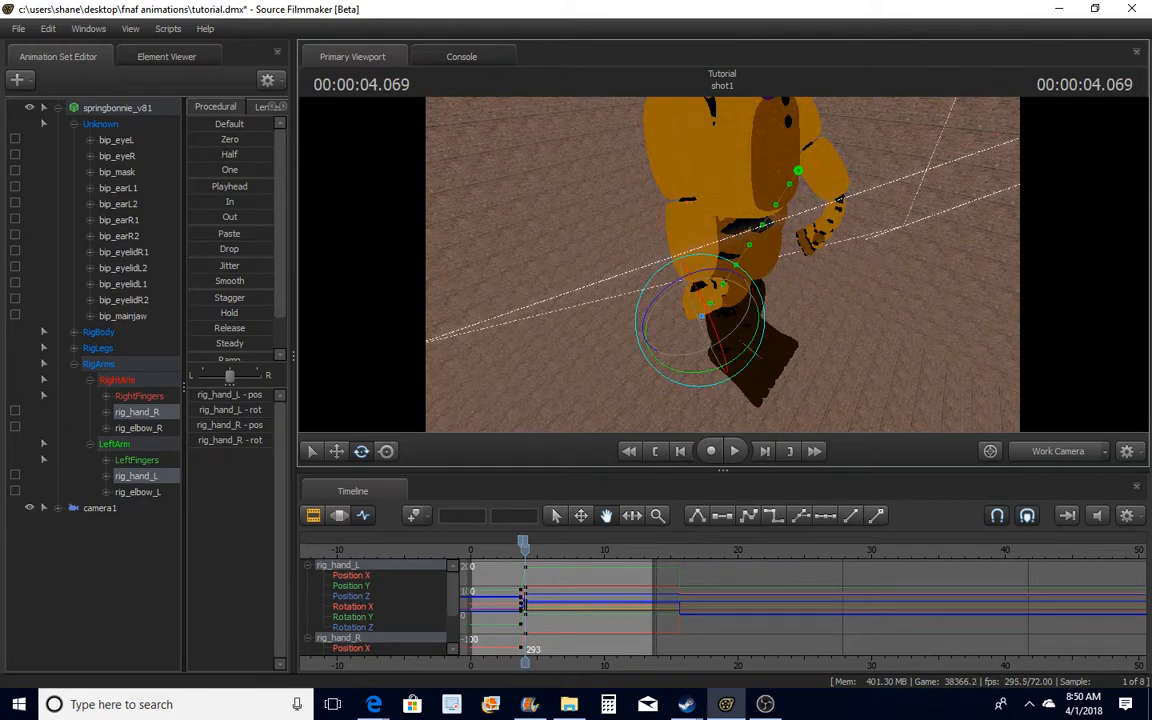
pyautogui.moveTo(905, 280); pyautogui.dragTo(772, 288)
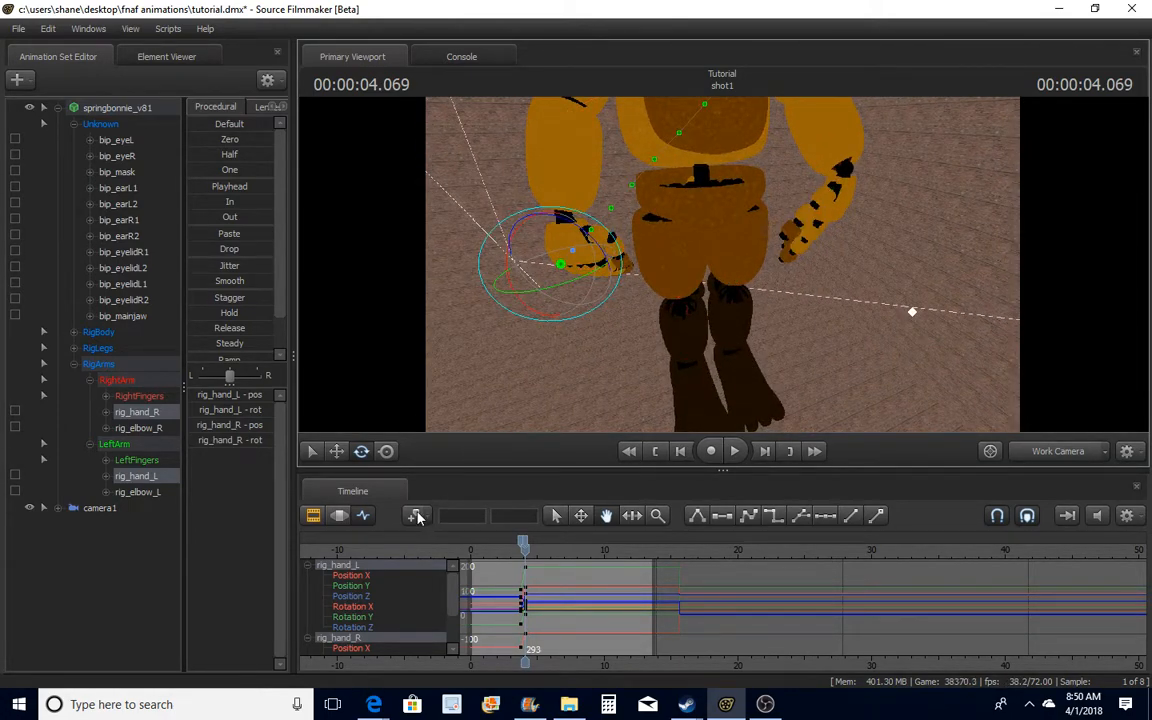
pyautogui.moveTo(522, 548); pyautogui.dragTo(533, 573)
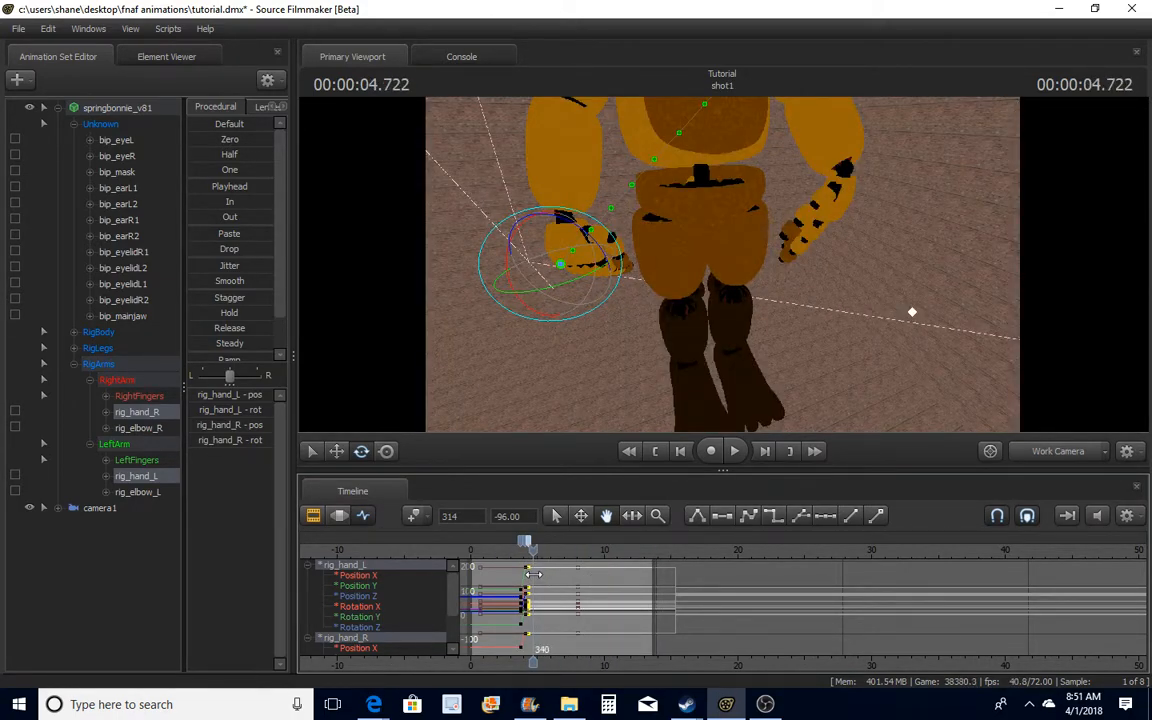
pyautogui.moveTo(770, 401); pyautogui.dragTo(770, 365)
pyautogui.press('w')
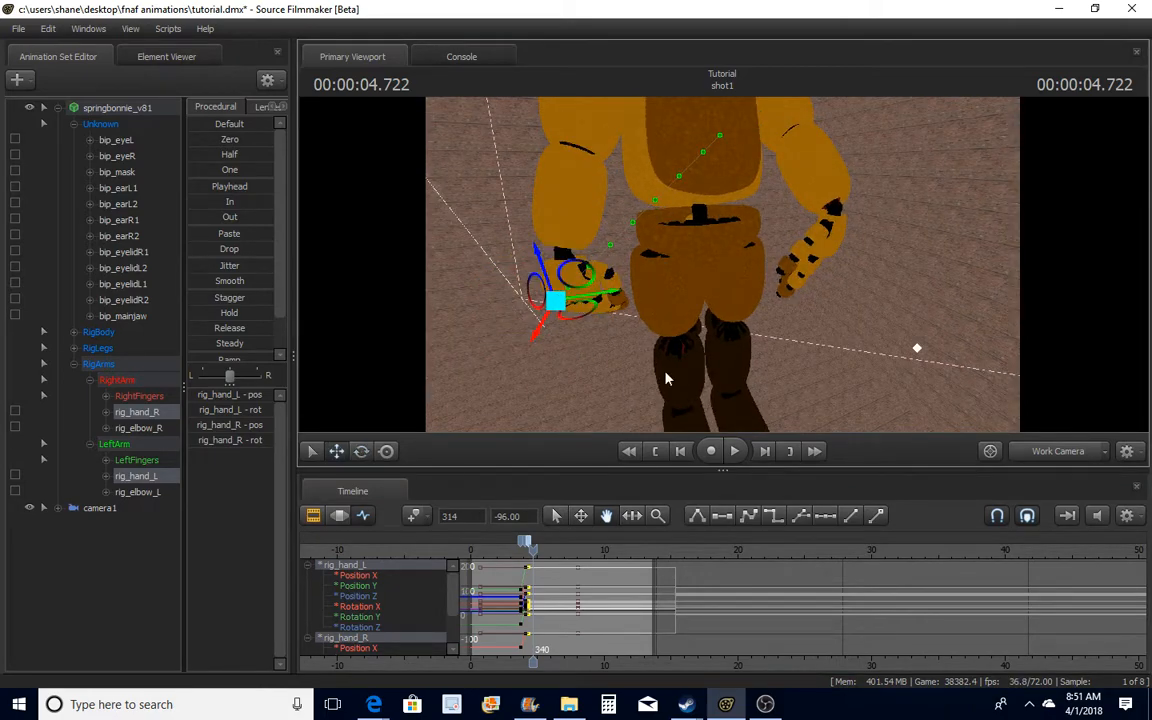
pyautogui.moveTo(666, 376); pyautogui.dragTo(666, 368)
pyautogui.moveTo(713, 295); pyautogui.dragTo(713, 273)
pyautogui.press('s')
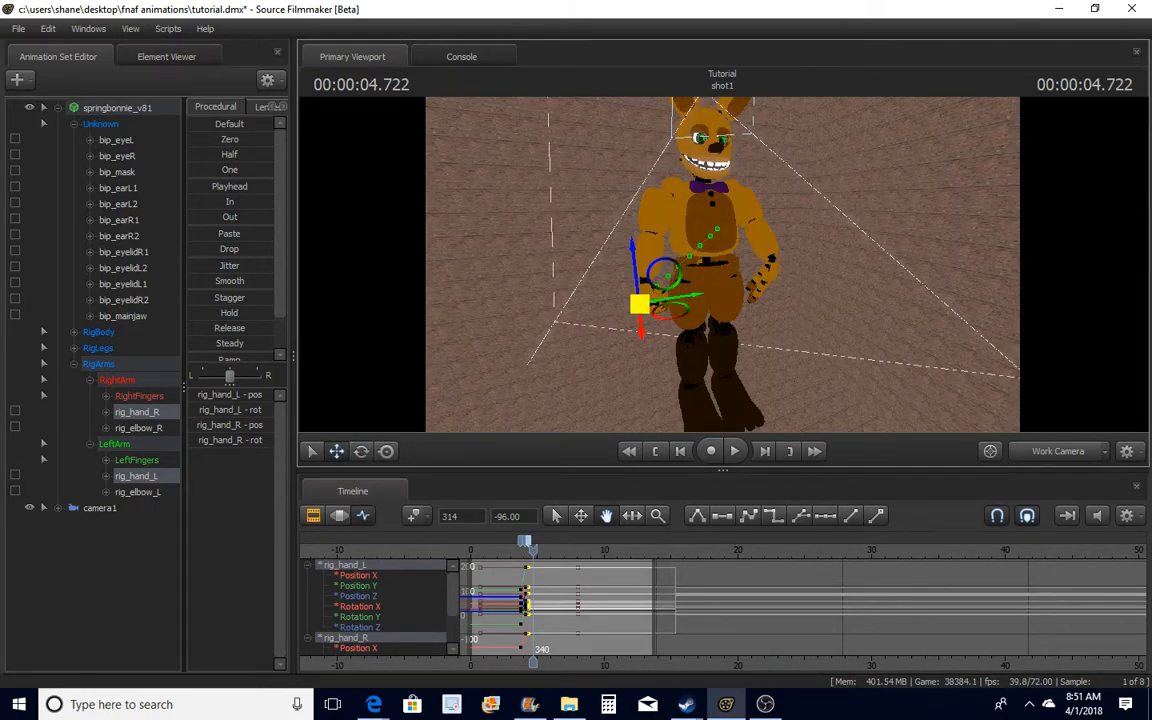
pyautogui.moveTo(648, 311)
pyautogui.mouseDown()
pyautogui.moveTo(646, 225)
pyautogui.moveTo(635, 321)
pyautogui.mouseUp()
pyautogui.hotkey('ctrl', 'z')
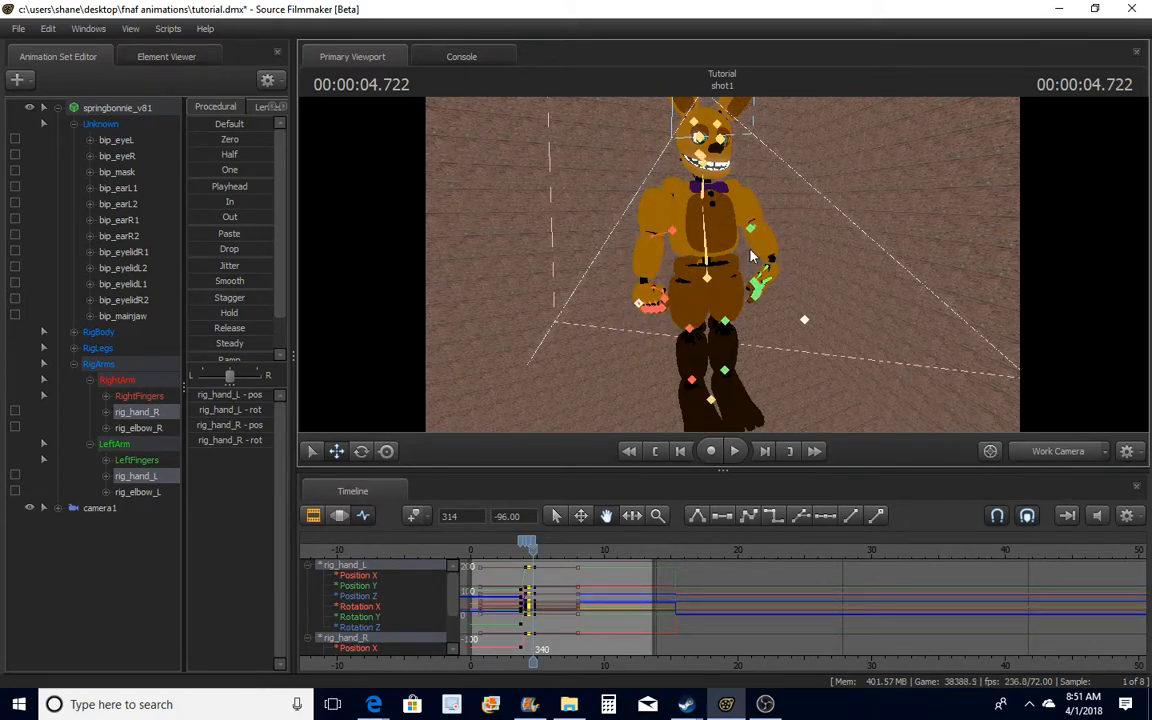
pyautogui.hotkey('ctrl', 'z')
pyautogui.hotkey('ctrl', 'z')
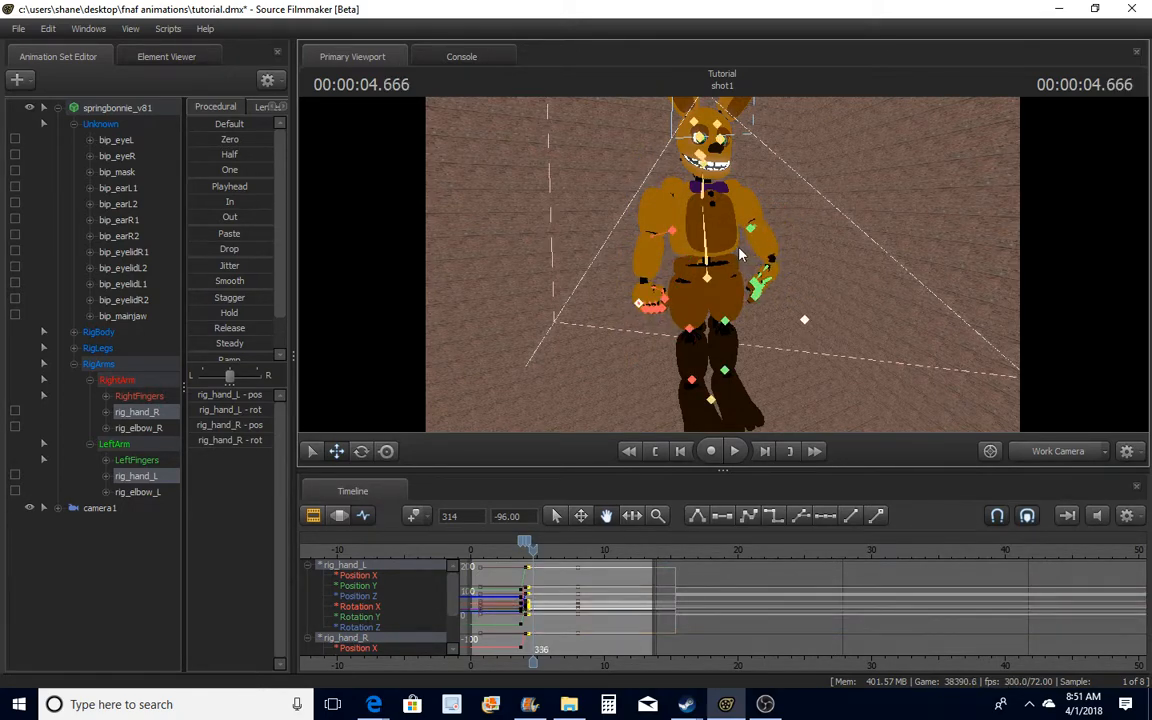
# Raise rig_hand_R from the model's side to chest height at 4.666 seconds so the right arm bends
pyautogui.click(643, 306)
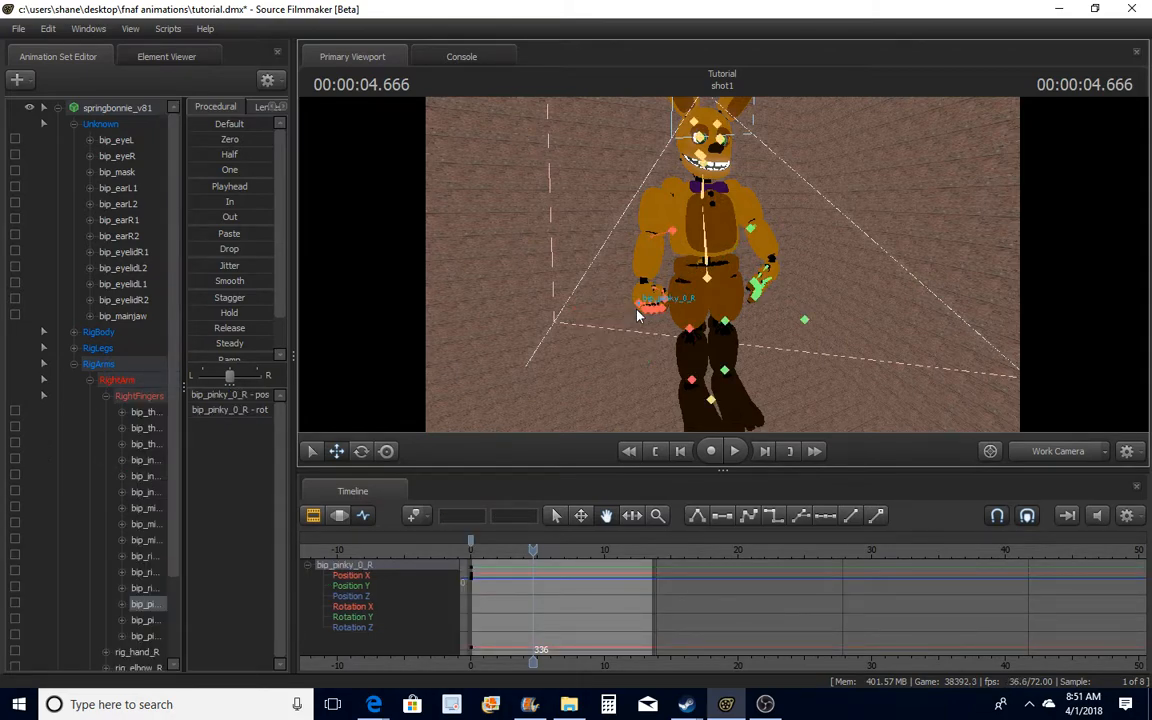
pyautogui.click(638, 310)
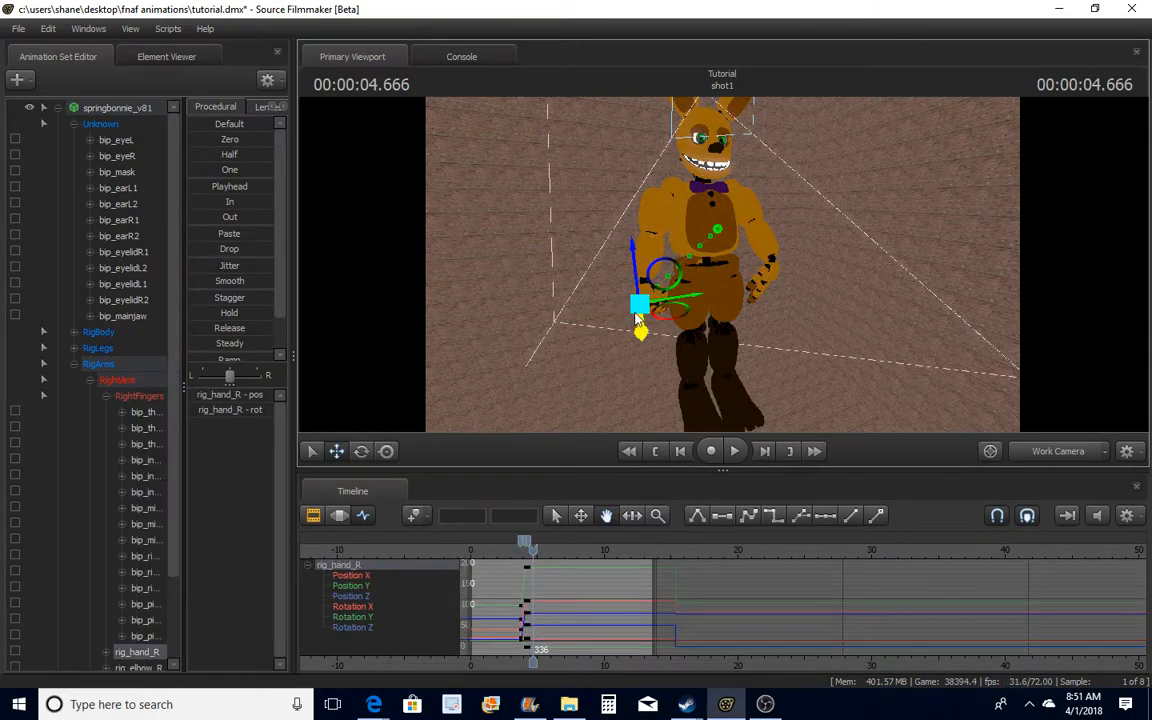
pyautogui.moveTo(639, 304); pyautogui.dragTo(646, 239)
pyautogui.press('w')
pyautogui.moveTo(722, 264); pyautogui.dragTo(812, 320)
pyautogui.press('s')
pyautogui.moveTo(777, 258); pyautogui.dragTo(723, 245)
# Rotate rig_hand_R at 4.666 seconds so the raised right hand turns in front of the chest
pyautogui.press('e')
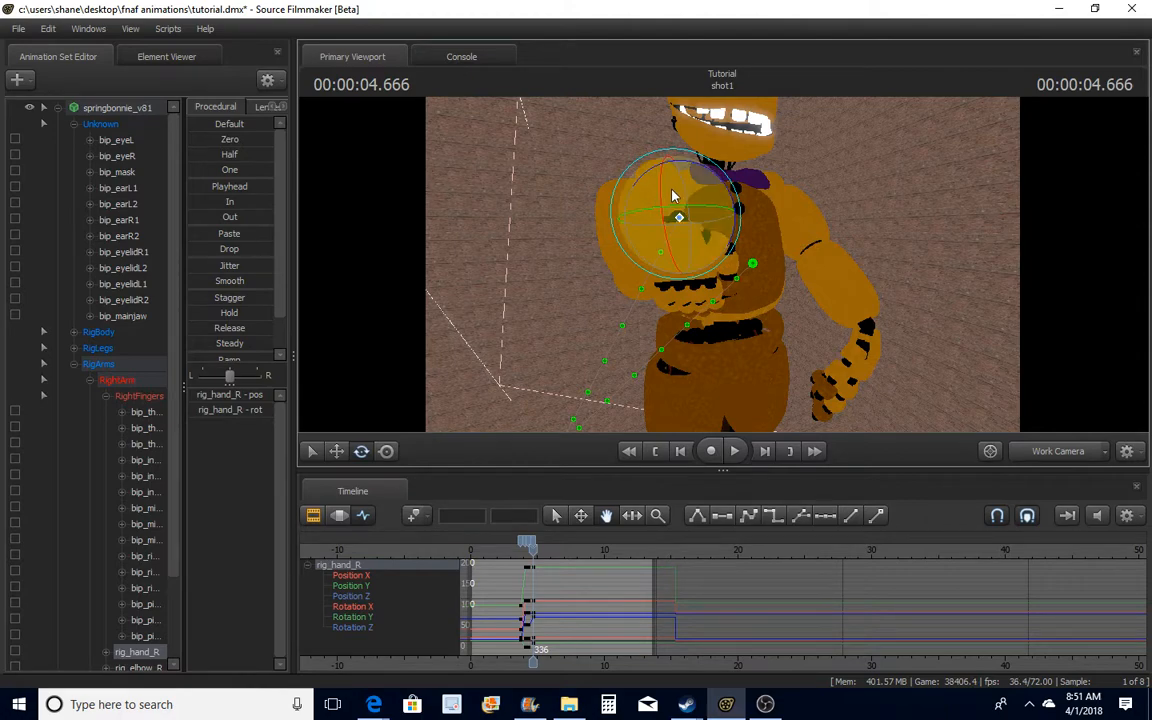
pyautogui.moveTo(672, 196); pyautogui.dragTo(656, 231)
pyautogui.moveTo(990, 339); pyautogui.dragTo(738, 268)
pyautogui.press('w')
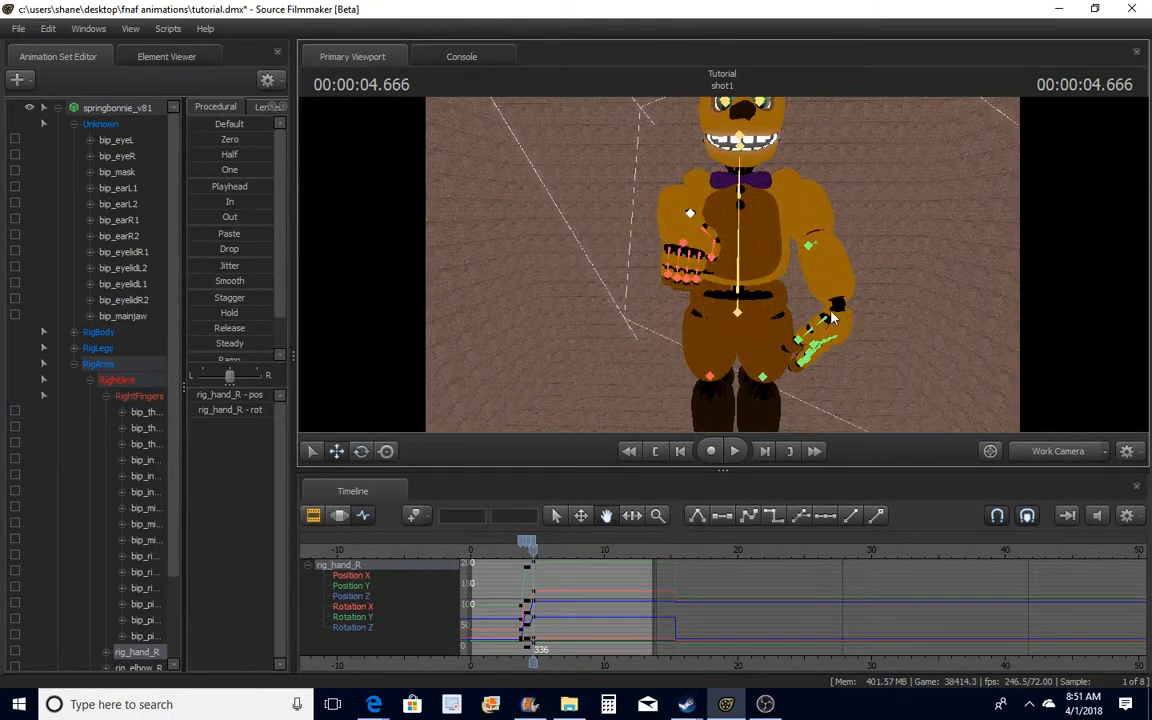
# Raise rig_hand_L beside the torso at 4.666 seconds so the left arm bends, and save the session
pyautogui.click(809, 247)
pyautogui.moveTo(895, 268)
pyautogui.mouseDown()
pyautogui.moveTo(708, 246)
pyautogui.moveTo(762, 370)
pyautogui.moveTo(690, 300)
pyautogui.moveTo(652, 212)
pyautogui.moveTo(650, 108)
pyautogui.moveTo(660, 113)
pyautogui.mouseUp()
pyautogui.click(673, 268)
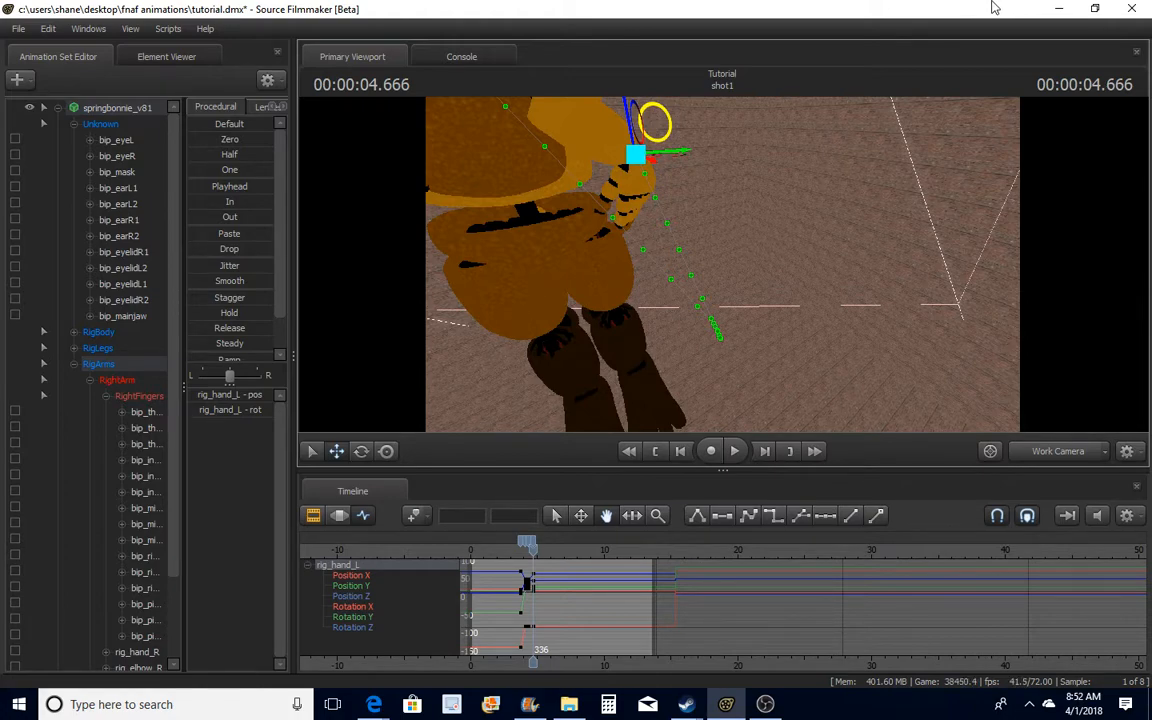
pyautogui.hotkey('ctrl', 's')
pyautogui.moveTo(900, 183); pyautogui.dragTo(740, 242)
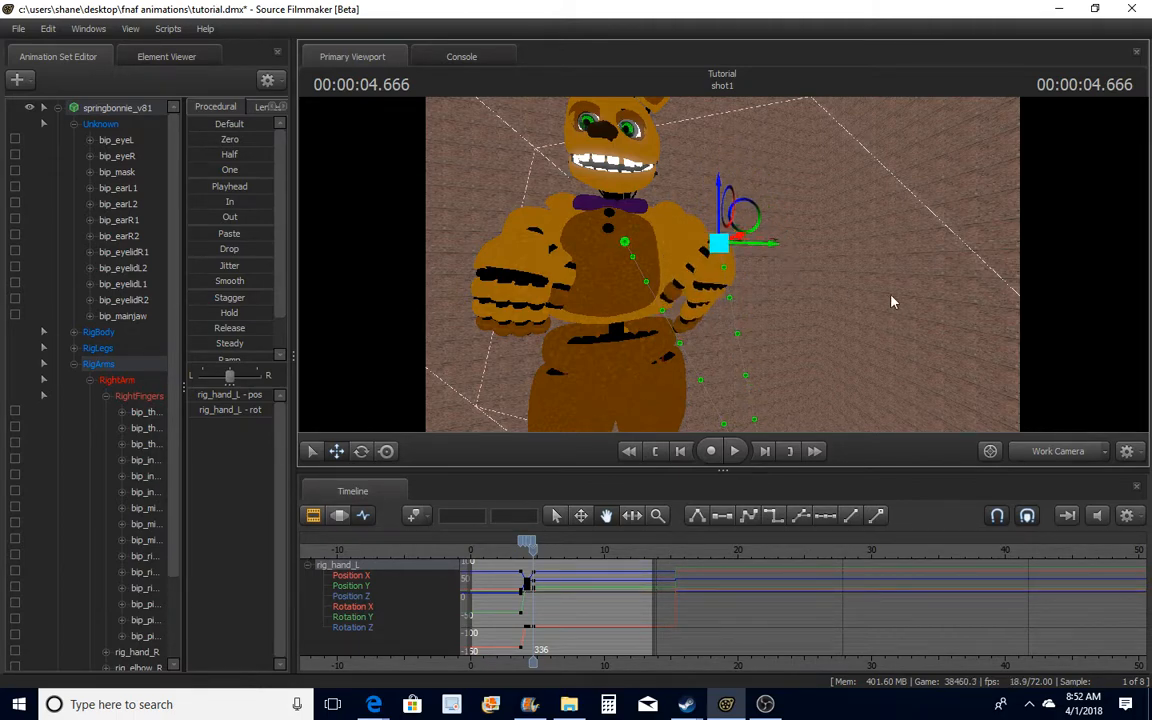
# Rotate rig_hand_L at 4.666 seconds to angle the raised left hand outward, and save the session
pyautogui.press('w')
pyautogui.moveTo(892, 301)
pyautogui.mouseDown()
pyautogui.moveTo(892, 280)
pyautogui.moveTo(852, 280)
pyautogui.moveTo(890, 300)
pyautogui.mouseUp()
pyautogui.press('e')
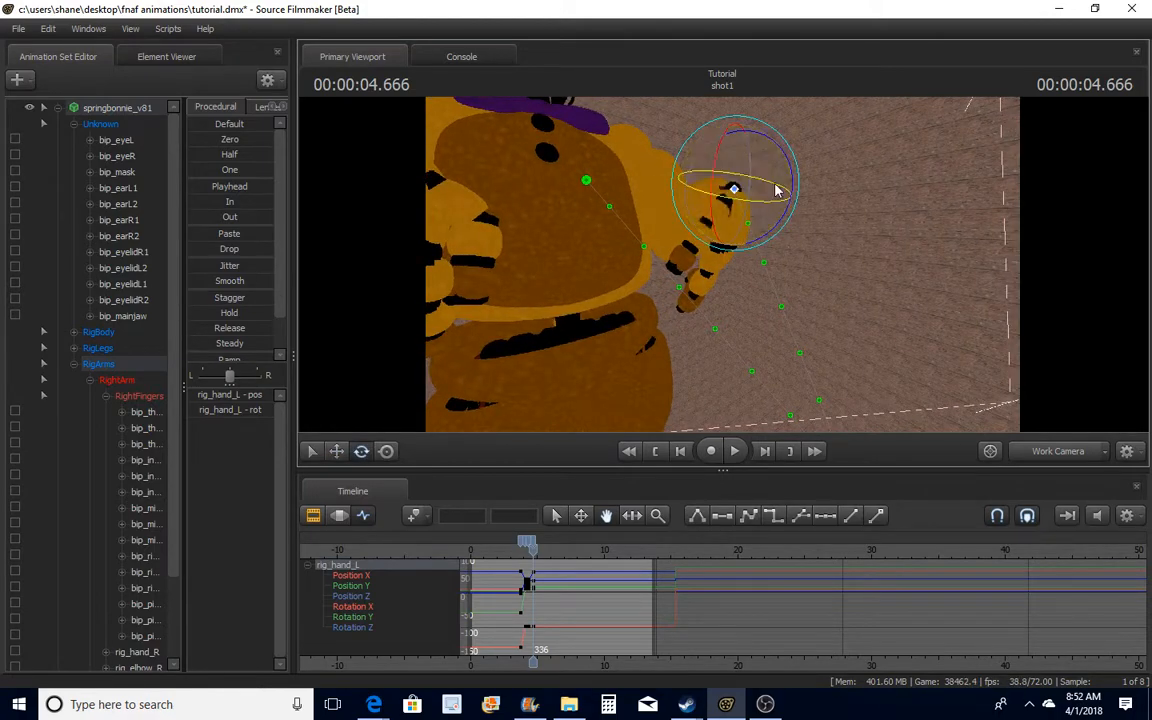
pyautogui.moveTo(794, 181); pyautogui.dragTo(790, 195)
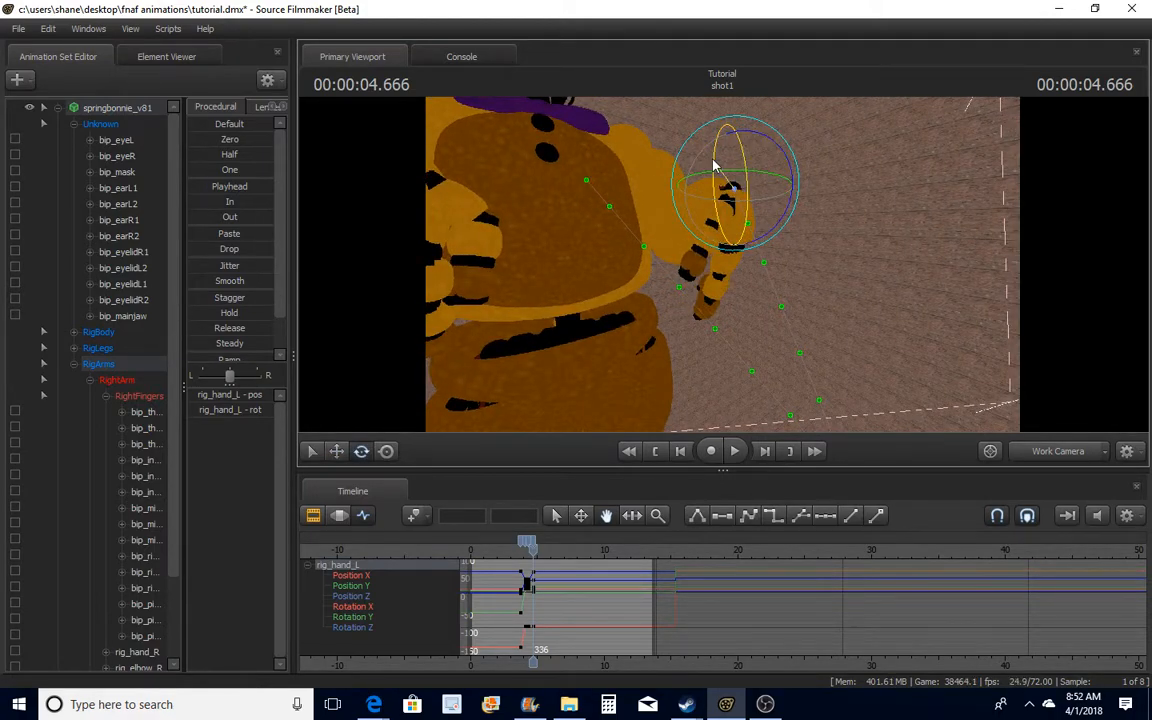
pyautogui.moveTo(715, 167); pyautogui.dragTo(712, 178)
pyautogui.moveTo(712, 178); pyautogui.dragTo(898, 266)
pyautogui.press('s')
pyautogui.press('e')
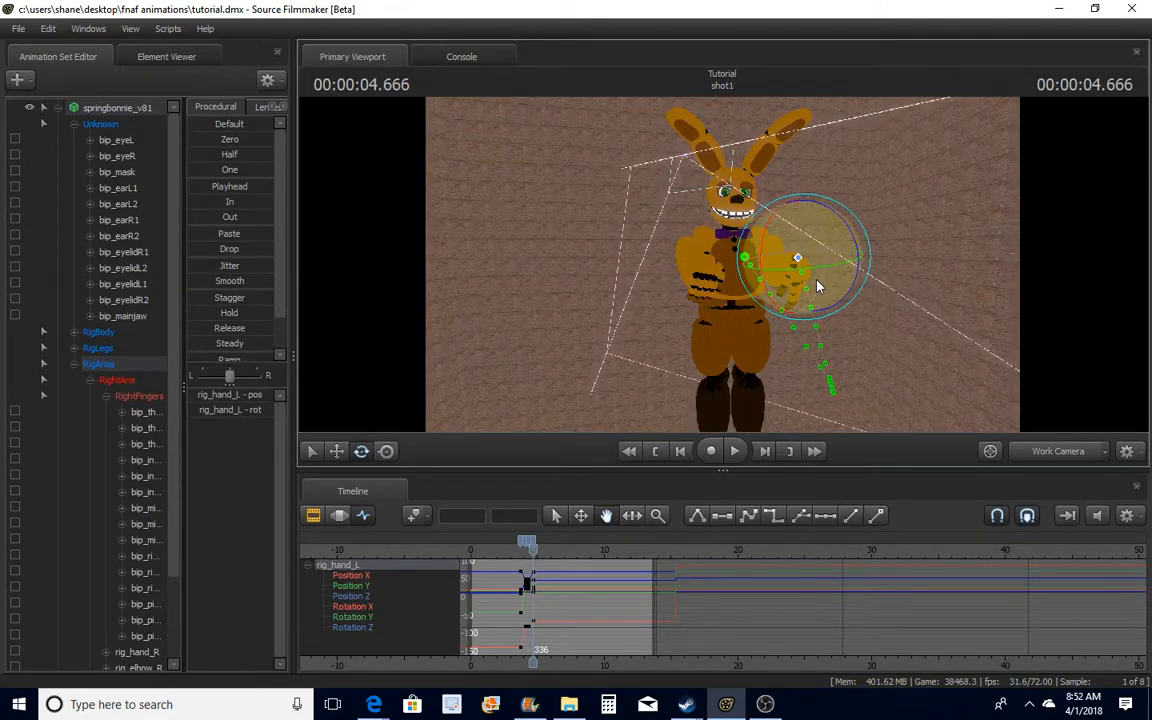
pyautogui.moveTo(817, 271); pyautogui.dragTo(725, 268)
pyautogui.press('w')
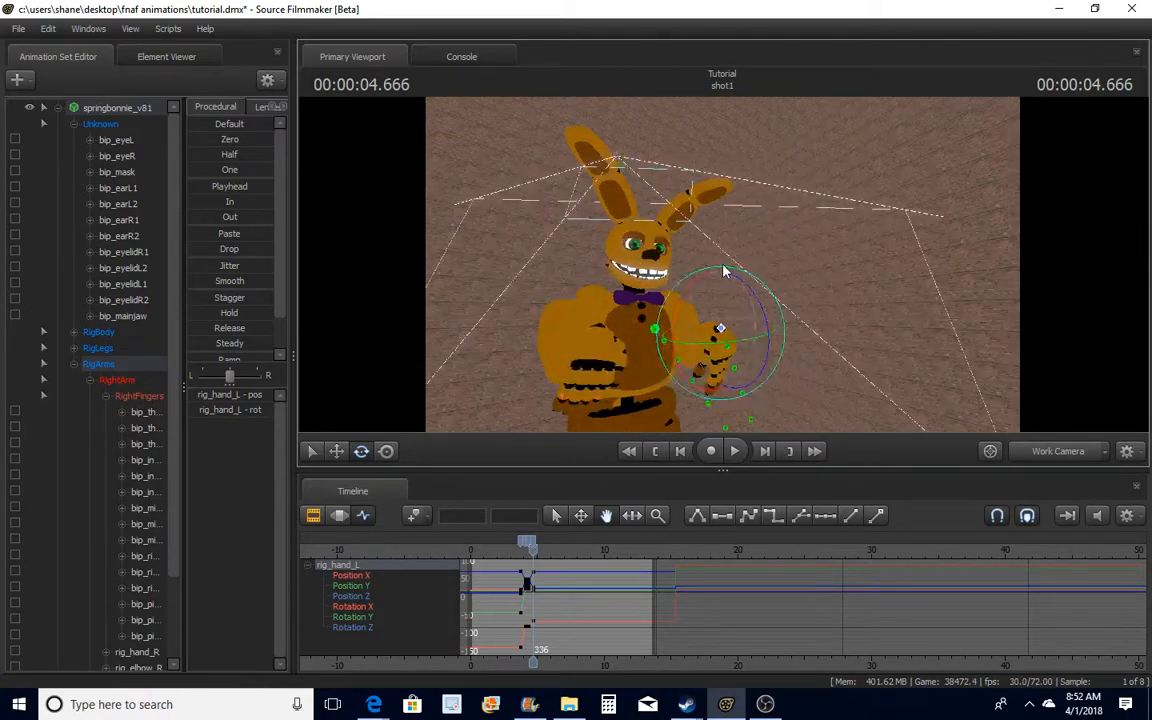
pyautogui.hotkey('ctrl', 's')
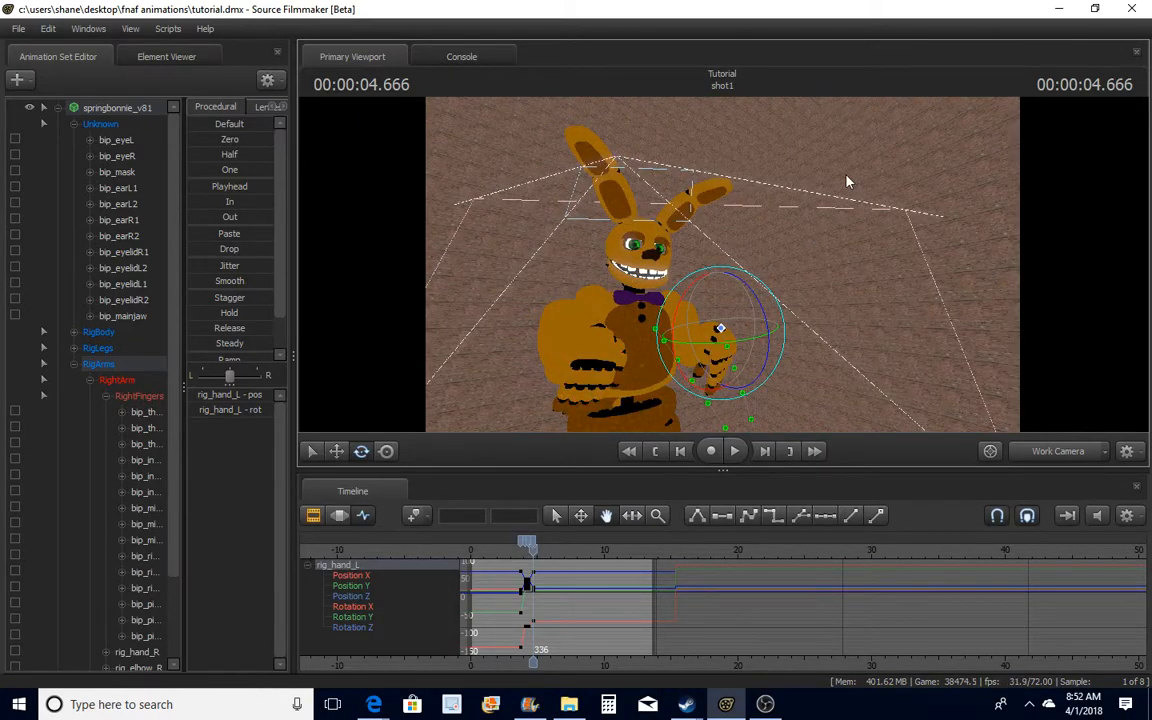
# Select rig_head, try rotating it at 4.666 seconds, and undo the rotation
pyautogui.press('w')
pyautogui.moveTo(855, 208)
pyautogui.mouseDown()
pyautogui.moveTo(855, 180)
pyautogui.moveTo(940, 182)
pyautogui.moveTo(850, 190)
pyautogui.mouseUp()
pyautogui.press('s')
pyautogui.press('w')
pyautogui.moveTo(722, 264); pyautogui.dragTo(664, 353)
pyautogui.press('s')
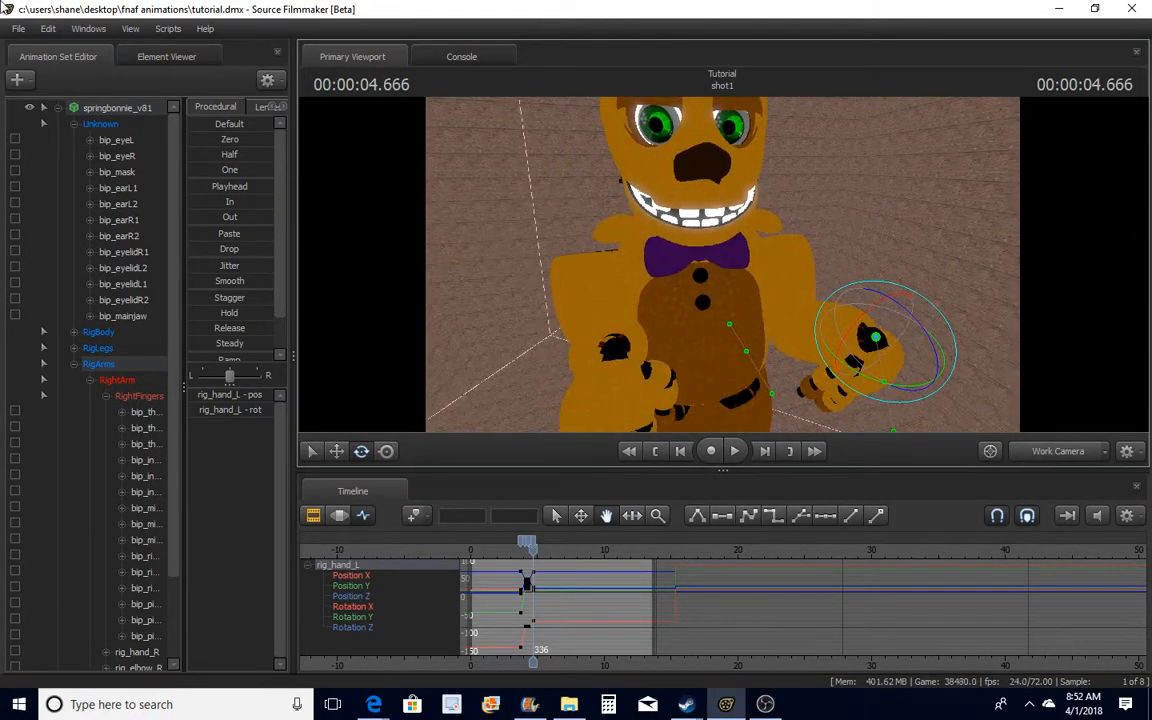
pyautogui.click(58, 108)
pyautogui.moveTo(826, 229); pyautogui.dragTo(673, 213)
pyautogui.click(639, 237)
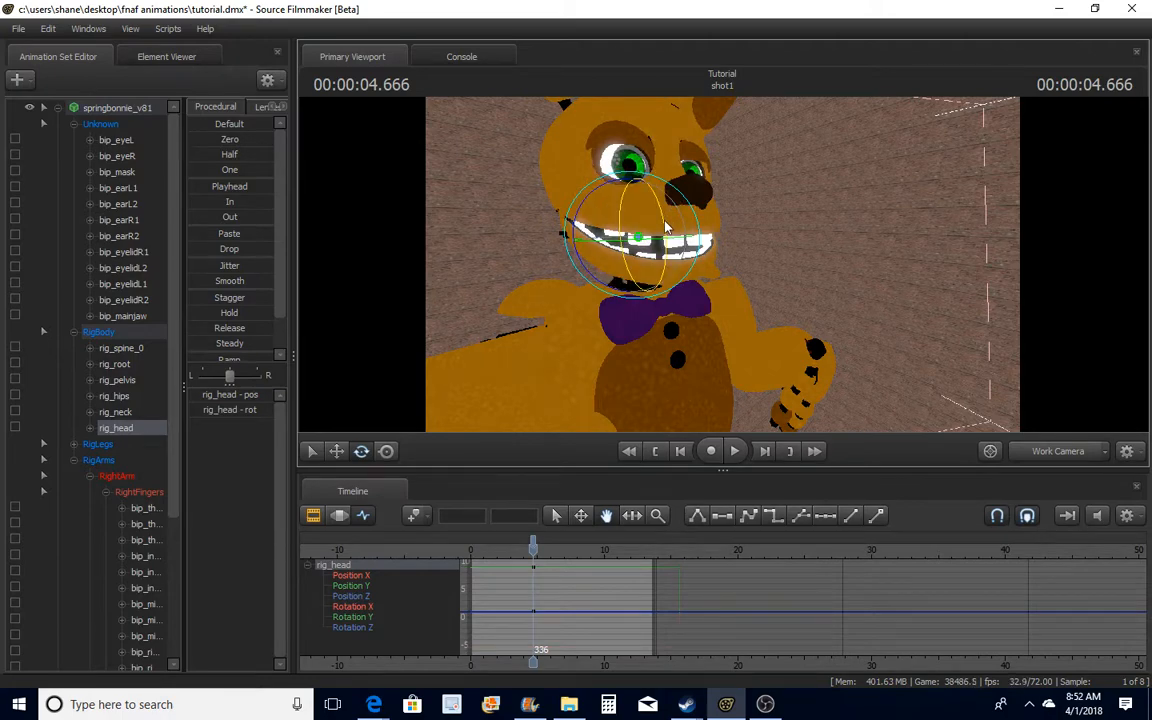
pyautogui.press('ctrl')
pyautogui.hotkey('ctrl', 'z')
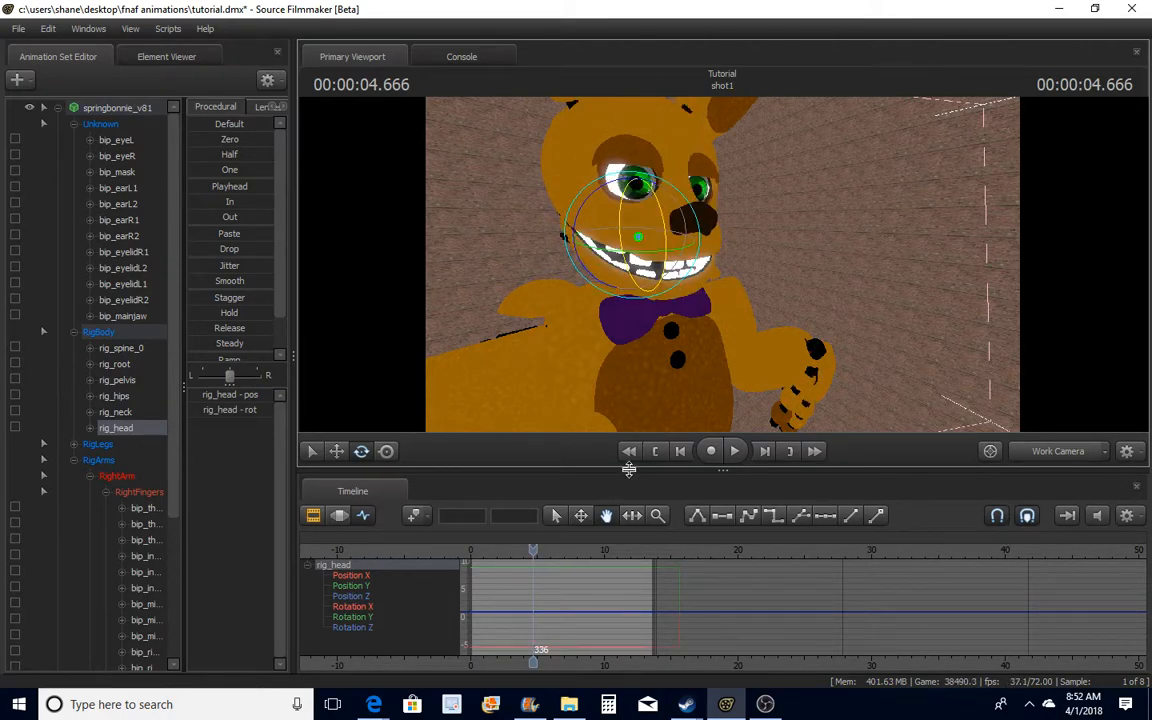
# Add keyframes for rig_head and bip_mainjaw at about 10 seconds to hold the closed-mouth head pose
pyautogui.click(655, 451)
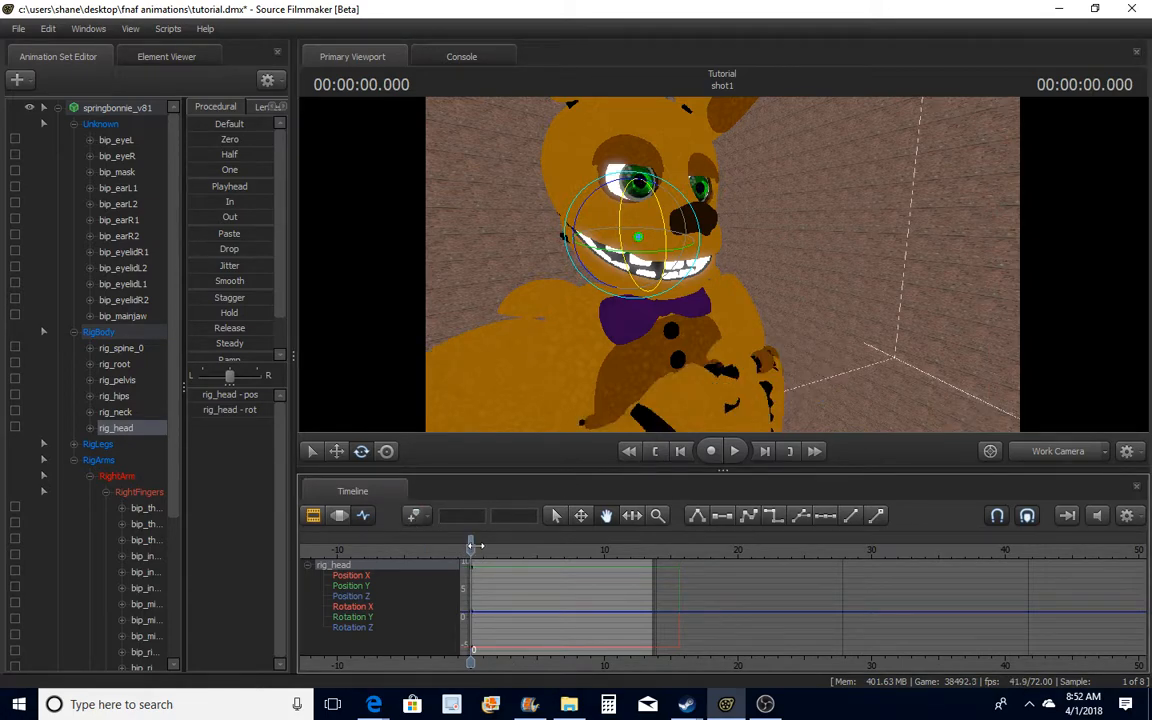
pyautogui.moveTo(475, 545); pyautogui.dragTo(619, 556)
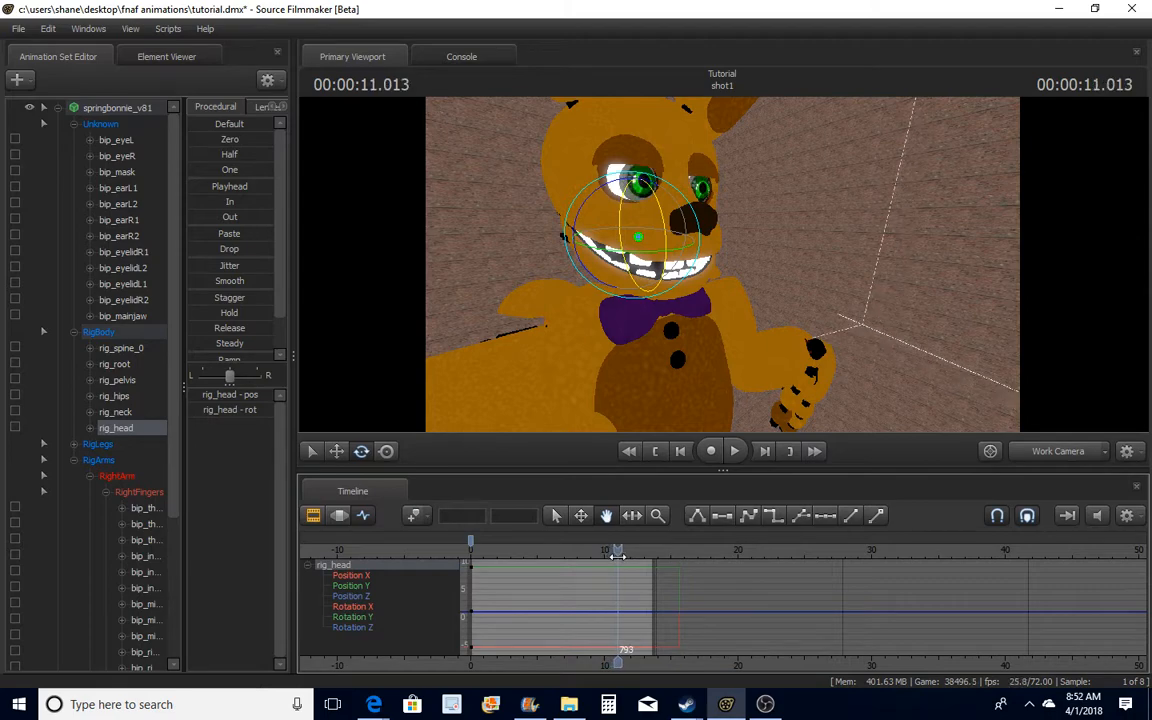
pyautogui.click(420, 516)
pyautogui.click(452, 536)
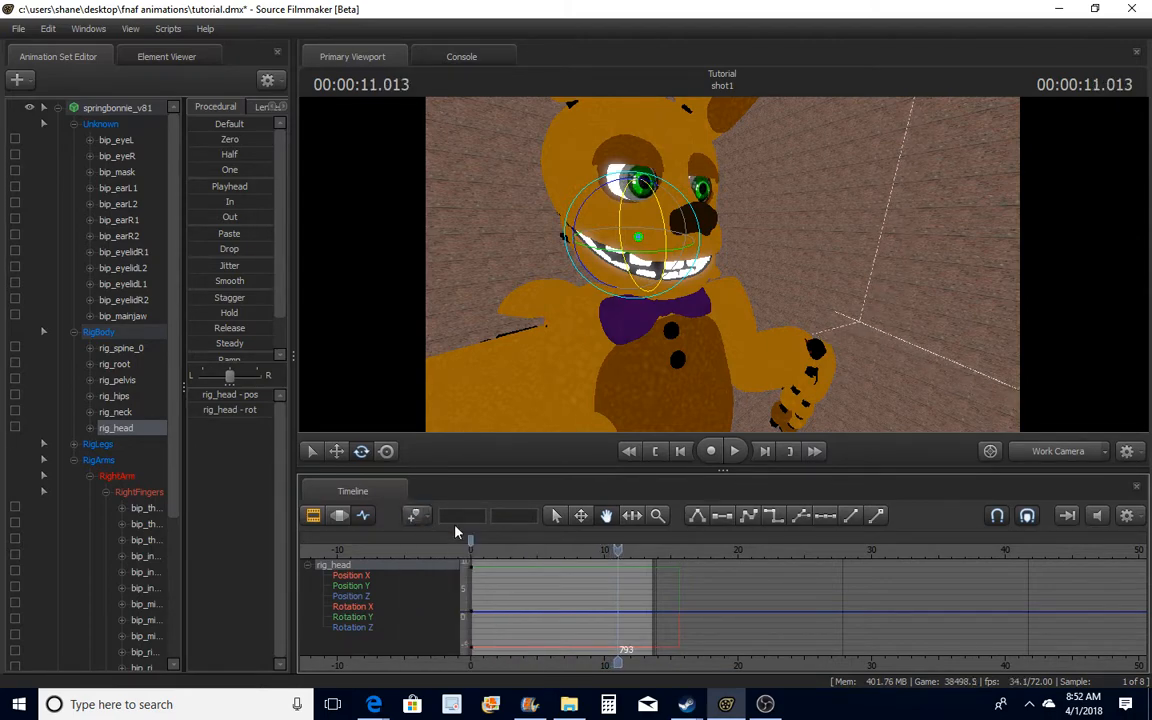
pyautogui.moveTo(617, 549); pyautogui.dragTo(605, 553)
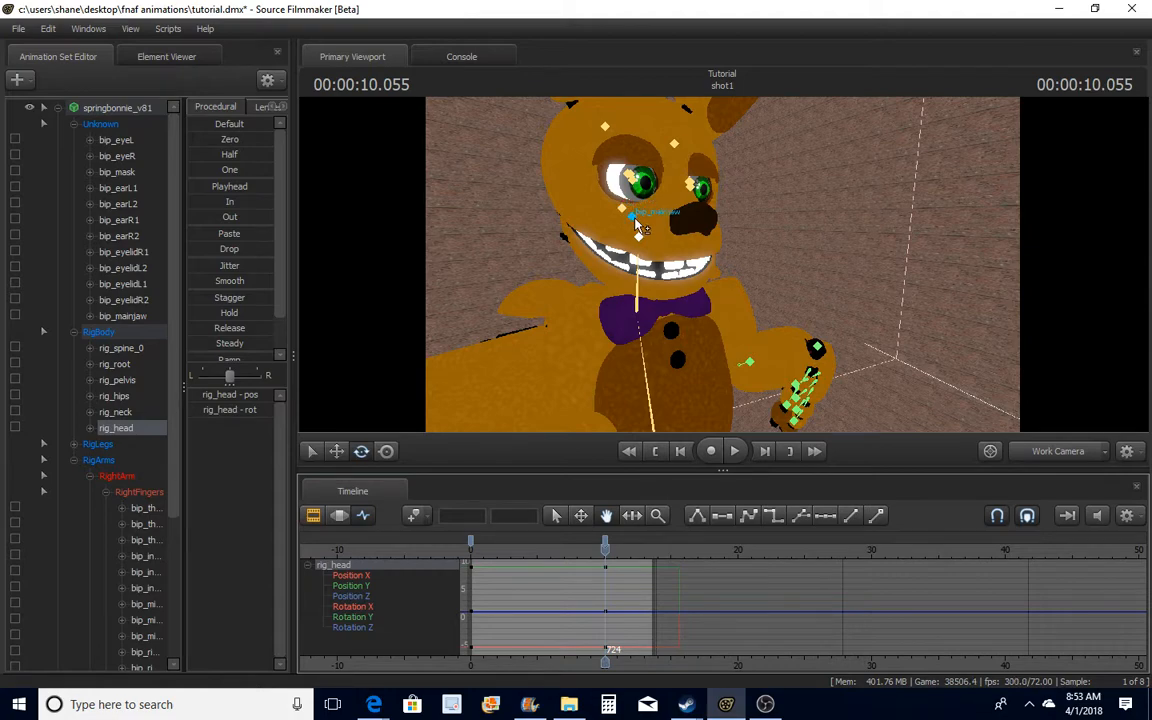
pyautogui.click(634, 220)
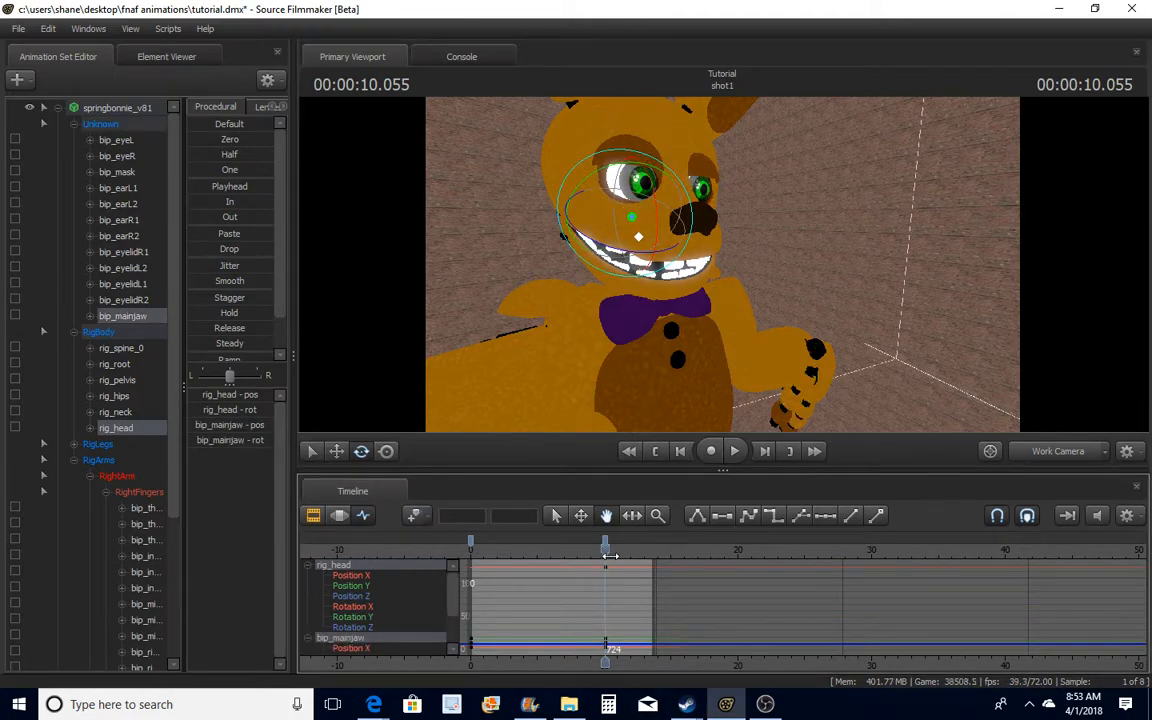
pyautogui.moveTo(609, 553); pyautogui.dragTo(608, 550)
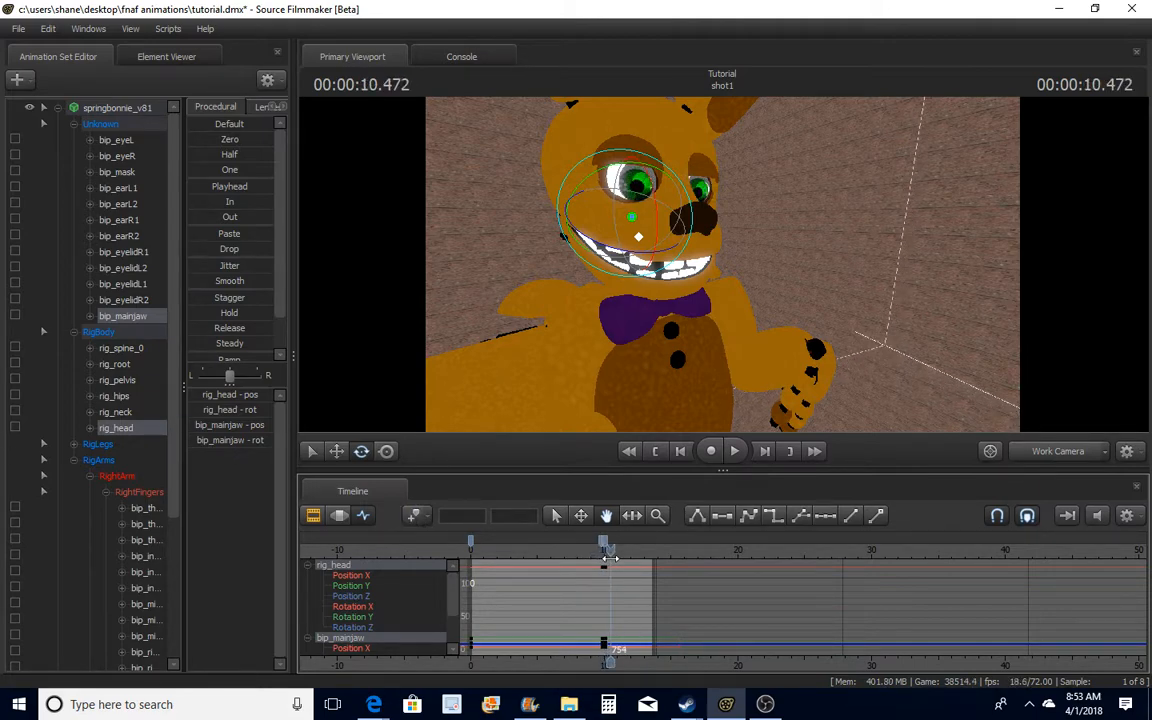
# Select only rig_head and tilt the head back at 10.472 seconds
pyautogui.keyDown('ctrl'); pyautogui.click(637, 301); pyautogui.keyUp('ctrl')
pyautogui.keyDown('ctrl'); pyautogui.click(639, 237); pyautogui.keyUp('ctrl')
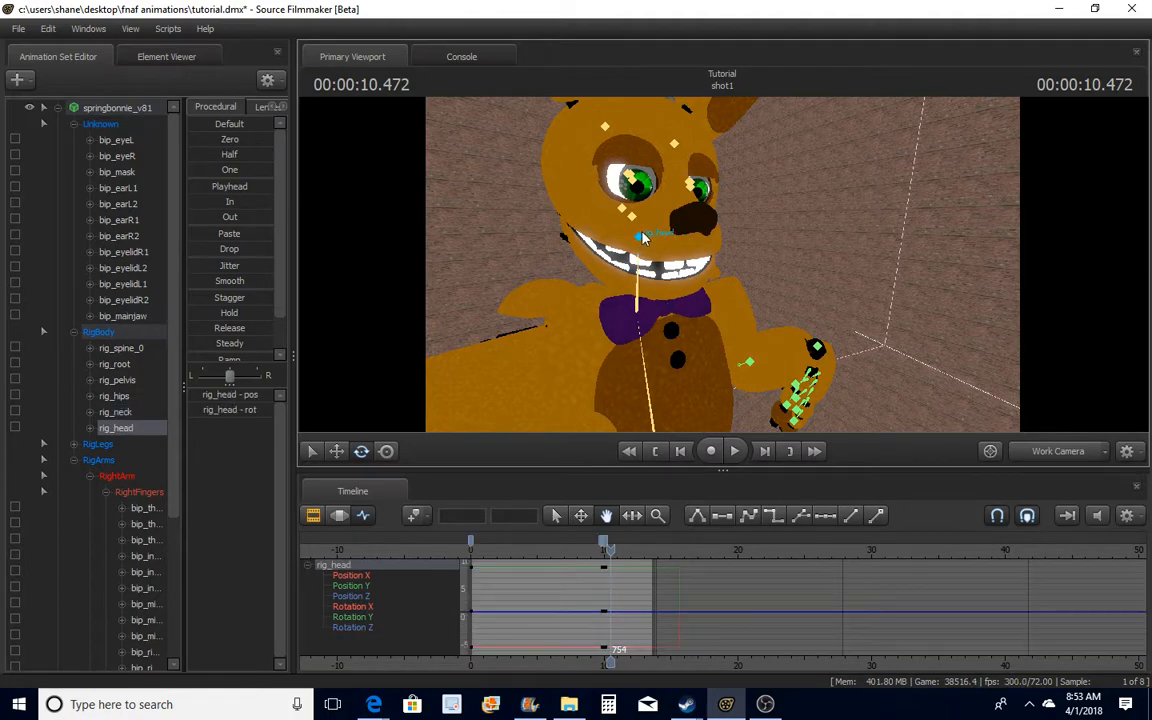
pyautogui.moveTo(671, 223); pyautogui.dragTo(665, 194)
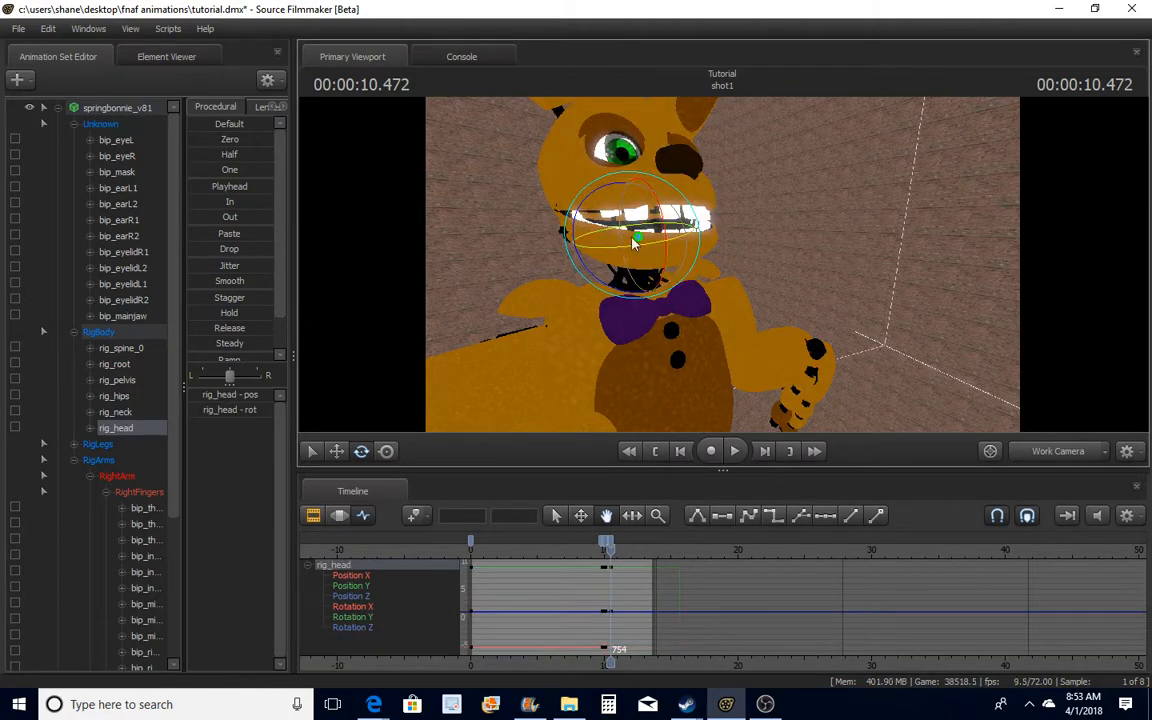
# Rotate bip_mainjaw downward at 10.472 seconds so the mouth opens wide
pyautogui.keyDown('ctrl'); pyautogui.click(639, 233); pyautogui.keyUp('ctrl')
pyautogui.moveTo(641, 236); pyautogui.dragTo(660, 252)
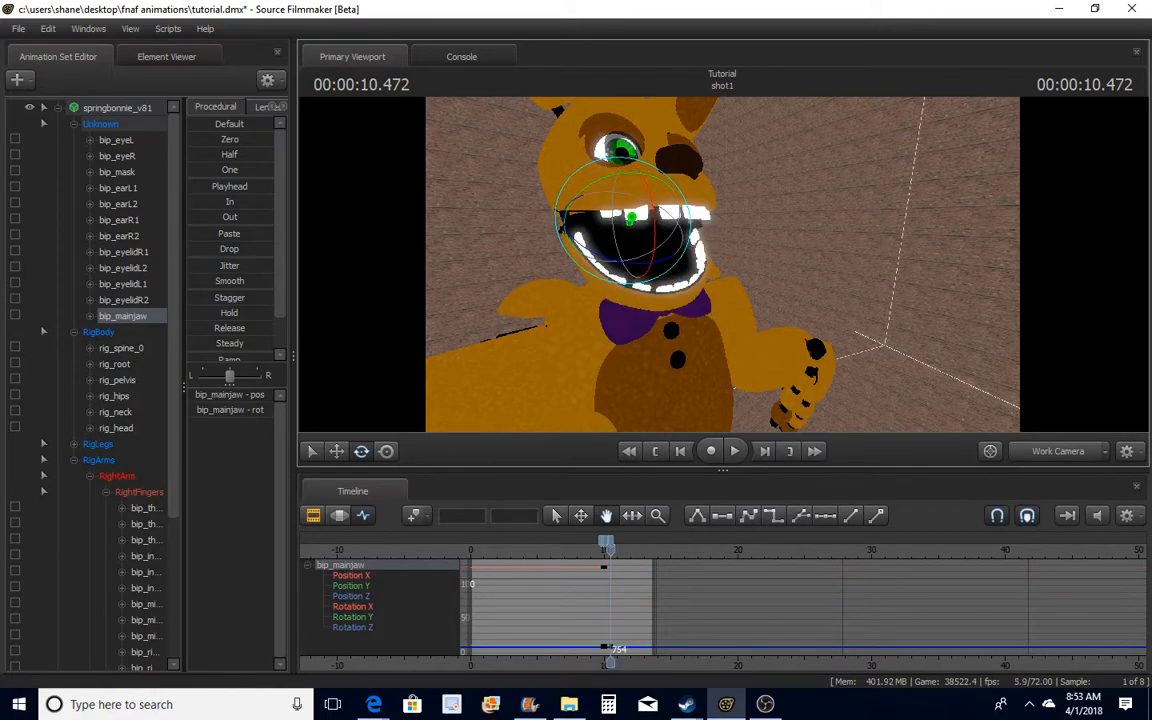
pyautogui.keyDown('alt'); pyautogui.moveTo(660, 252); pyautogui.dragTo(1, 107, button='right'); pyautogui.keyUp('alt')
# Start an animation set for a new model, filter the tf model files by "egg", and inspect the preview
pyautogui.click(17, 79)
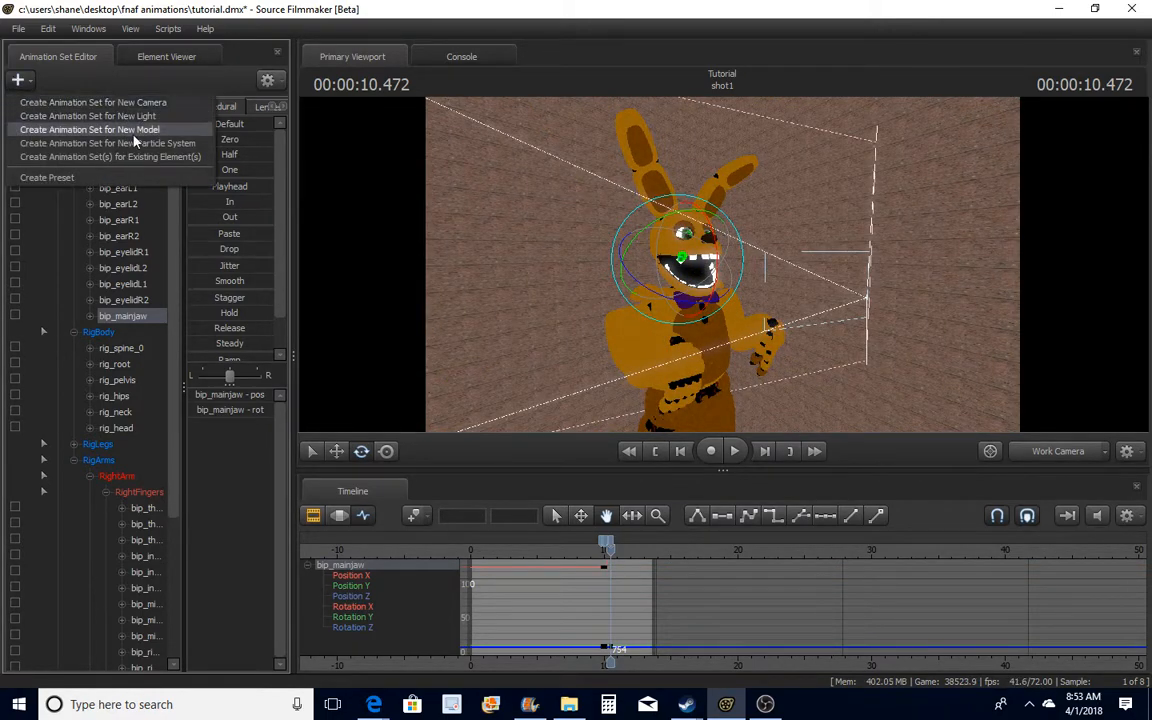
pyautogui.click(130, 131)
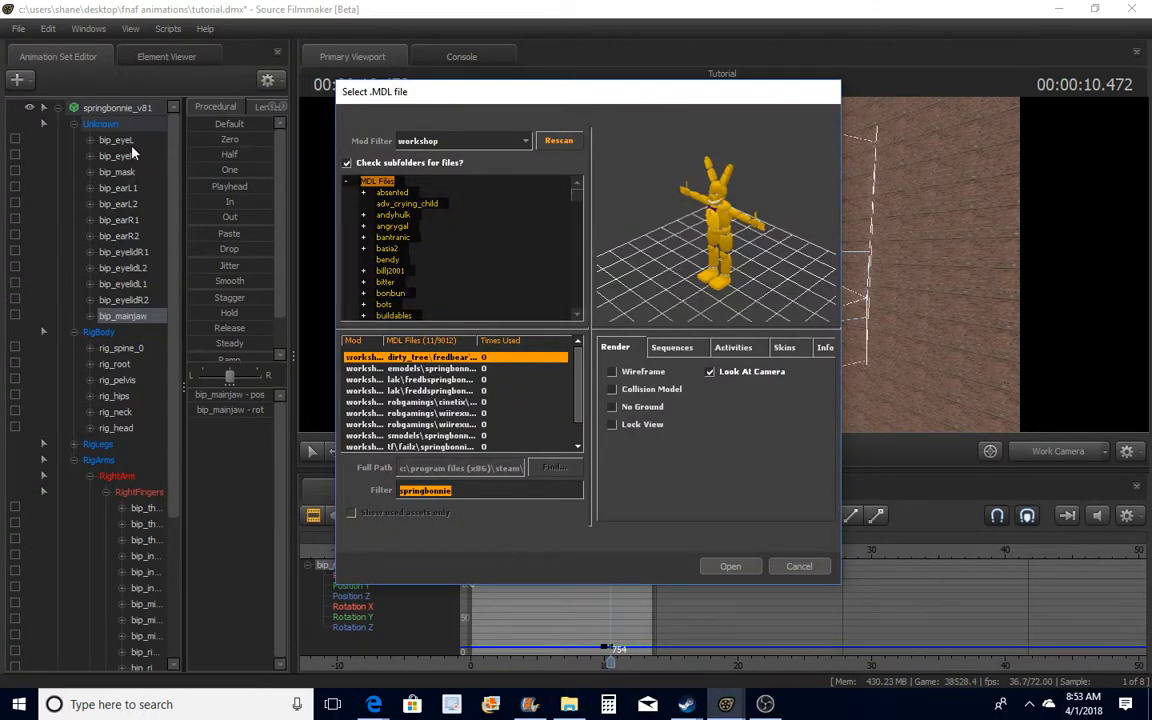
pyautogui.click(446, 141)
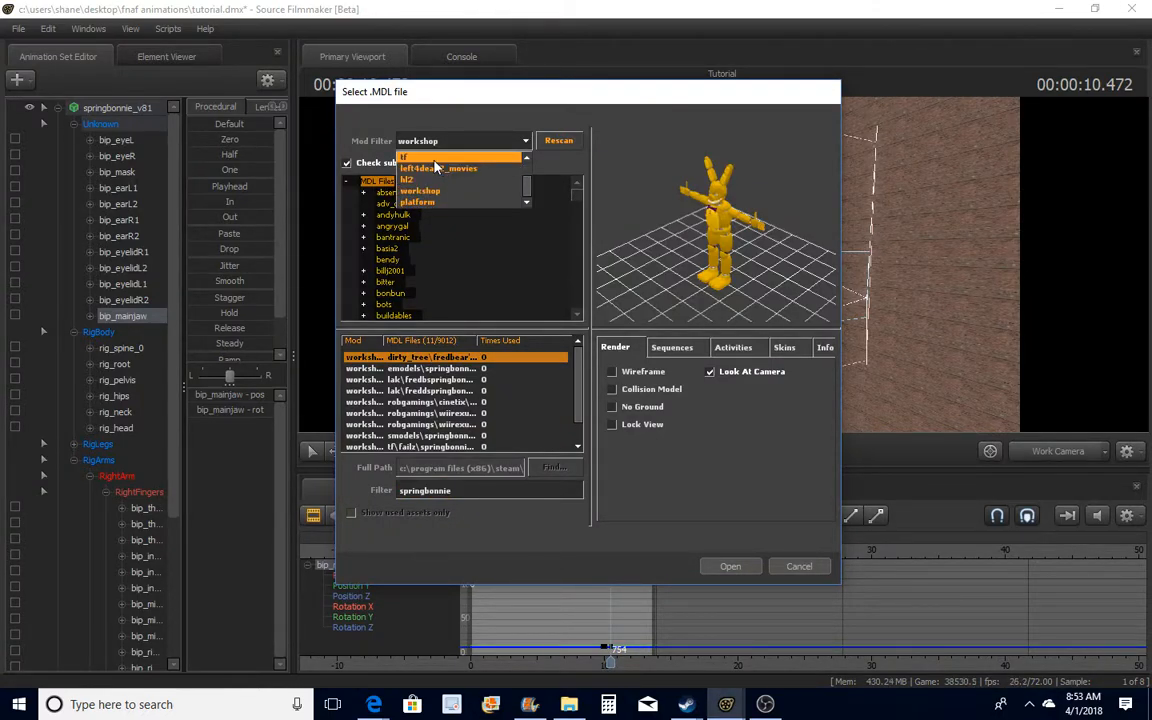
pyautogui.click(395, 152)
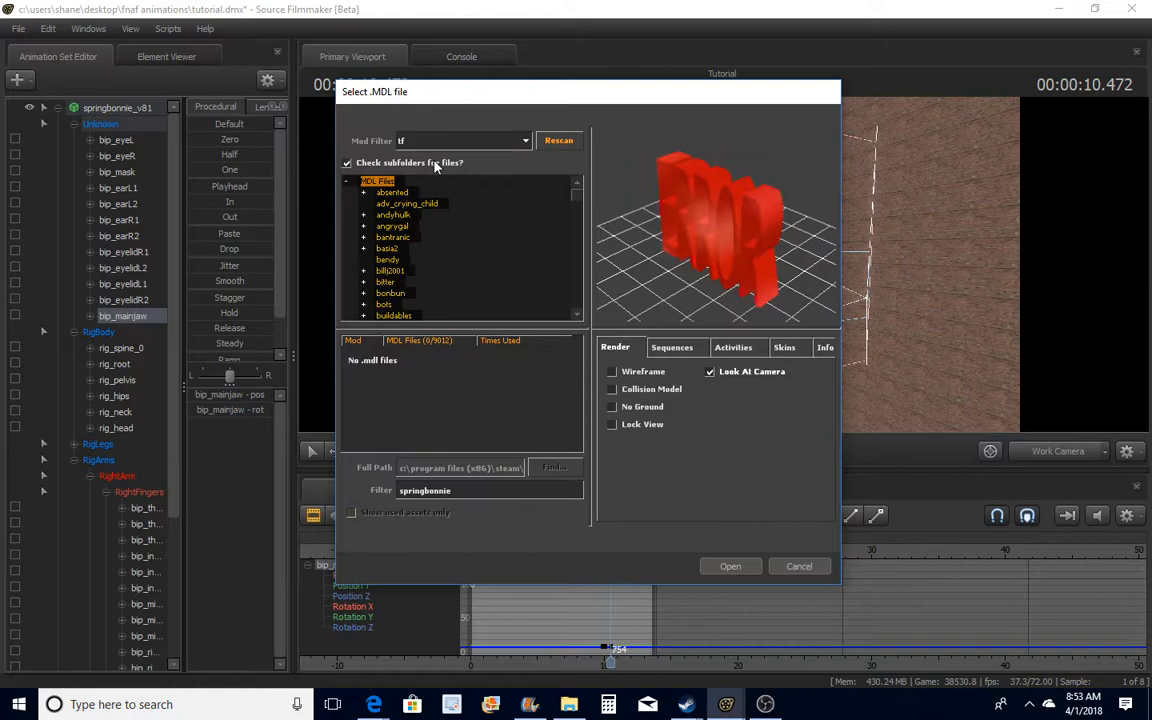
pyautogui.doubleClick(463, 488)
pyautogui.press('BackSpace')
pyautogui.write('egg')
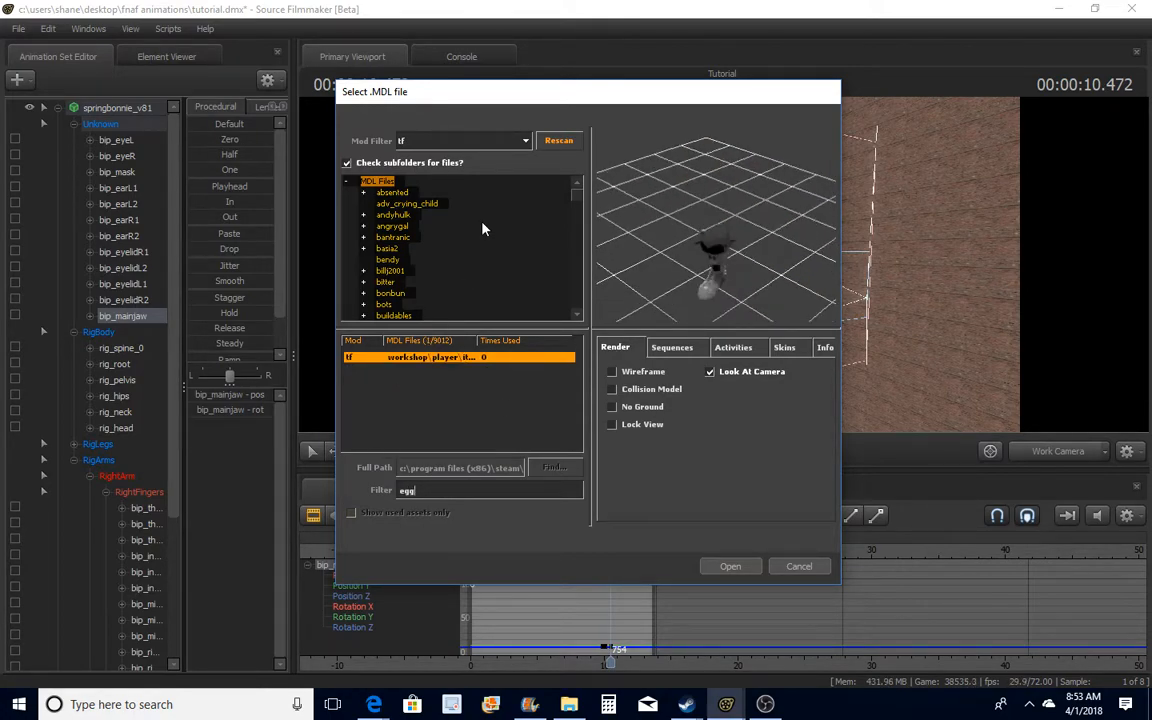
pyautogui.moveTo(668, 241); pyautogui.dragTo(668, 174)
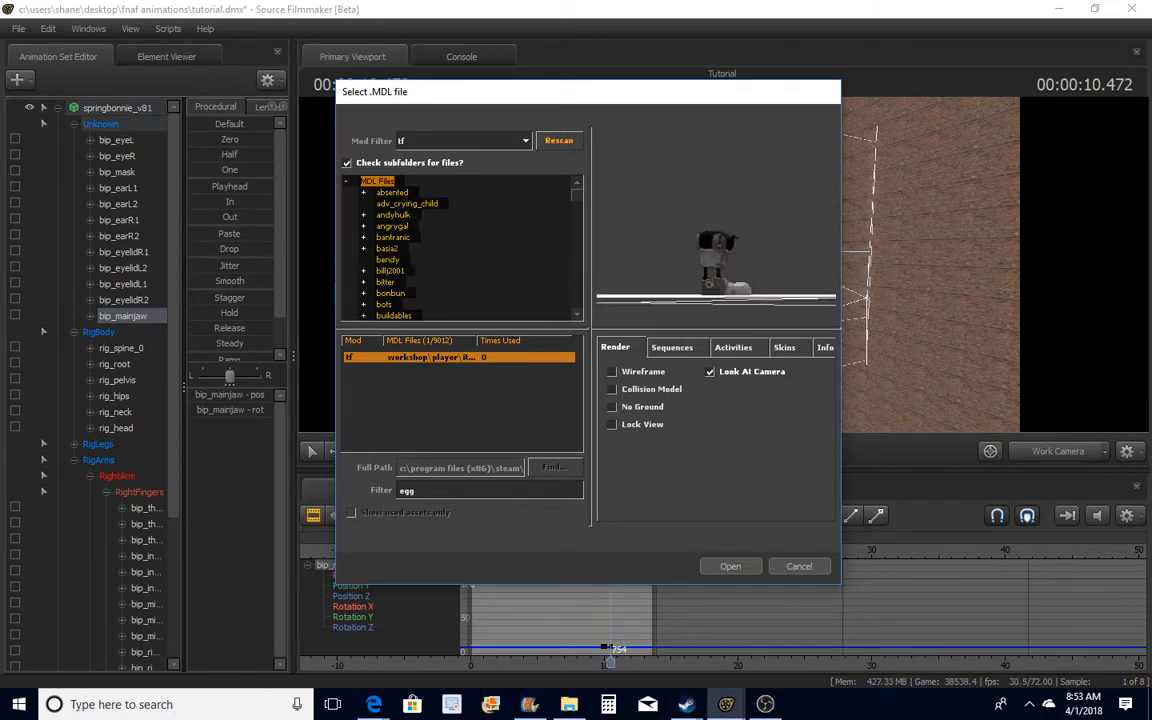
# Check the hl2 and left4dead2_movies model collections for egg models
pyautogui.click(433, 144)
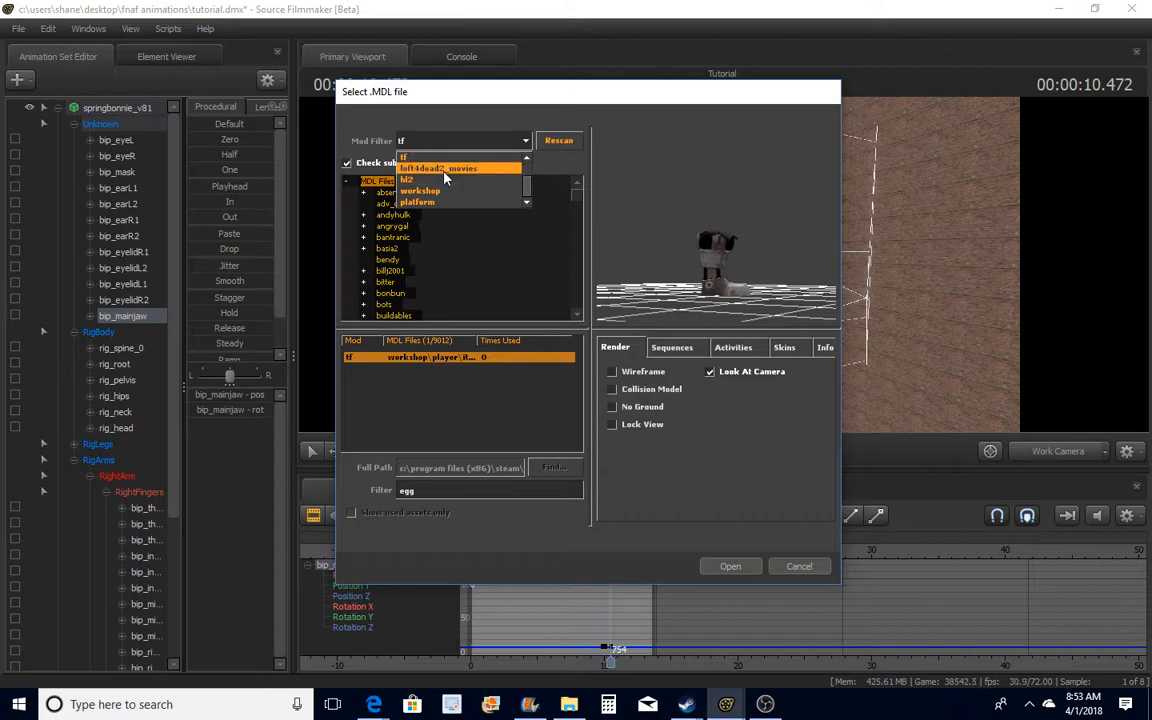
pyautogui.click(425, 180)
pyautogui.click(433, 144)
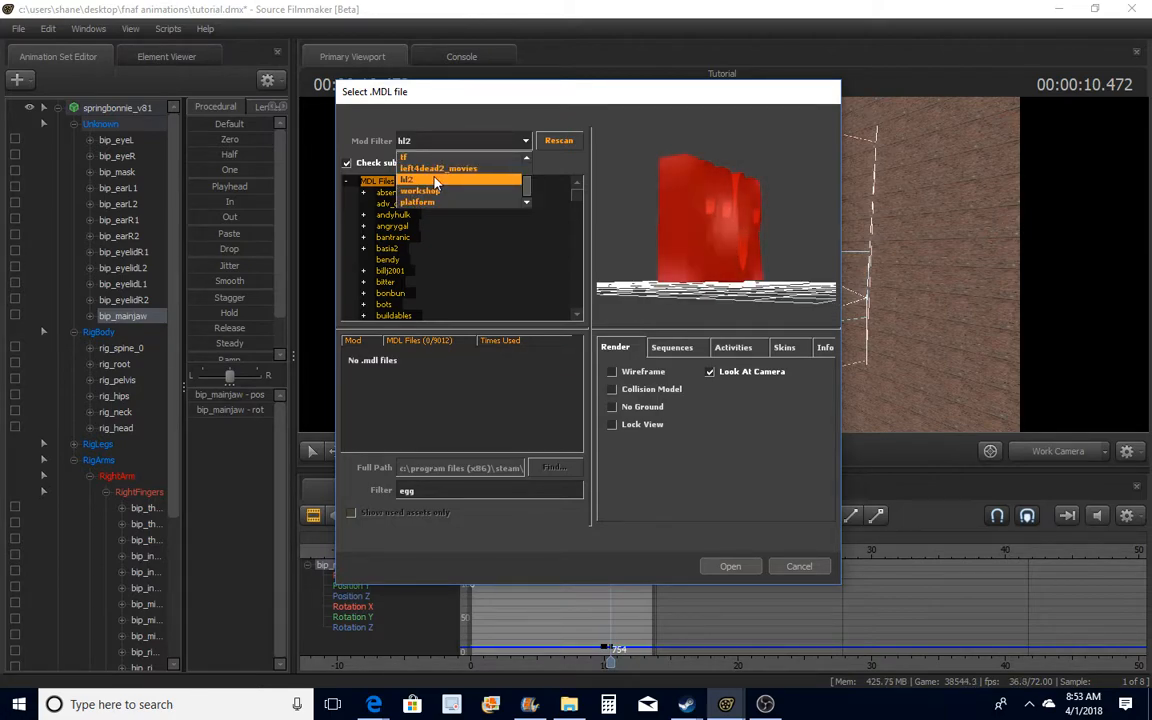
pyautogui.click(432, 169)
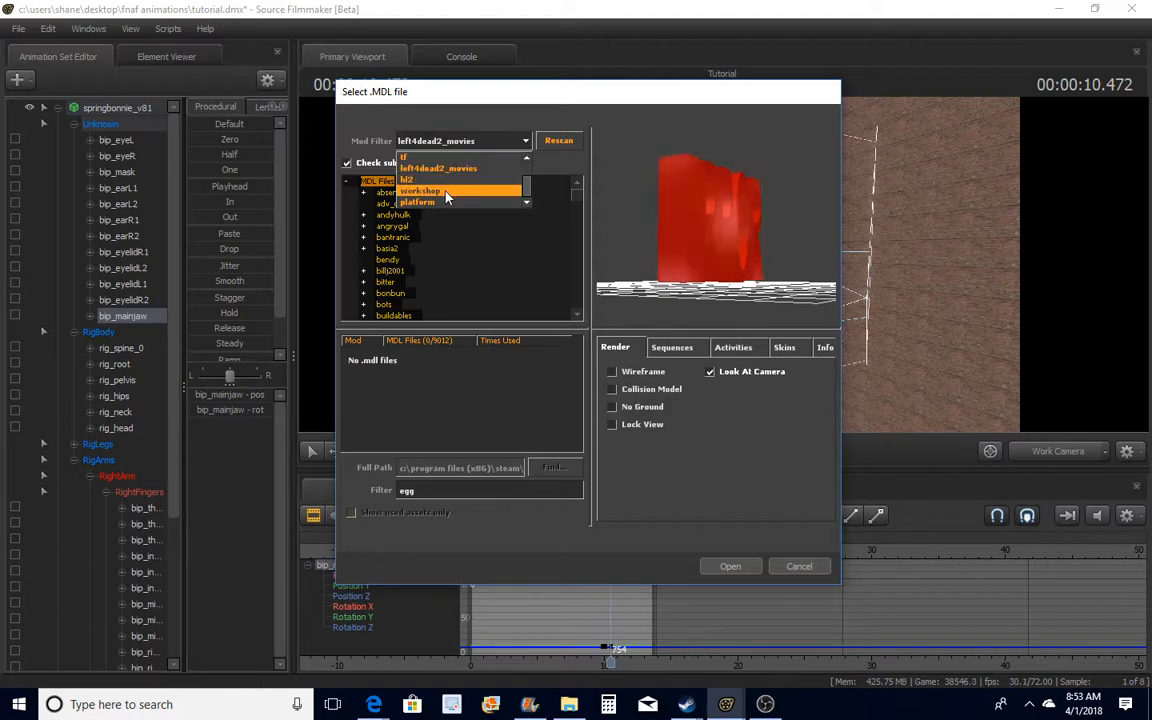
# Switch the mod filter to workshop and search its model files for "knife"
pyautogui.click(445, 190)
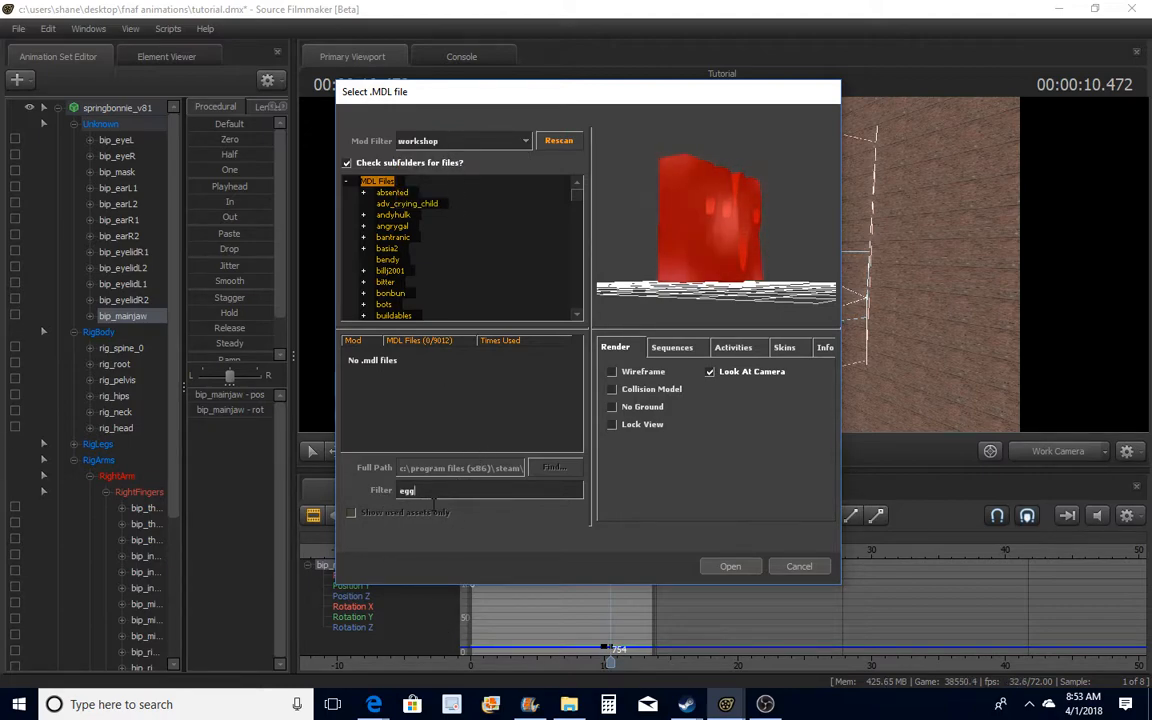
pyautogui.press('BackSpace')
pyautogui.press('BackSpace')
pyautogui.press('BackSpace')
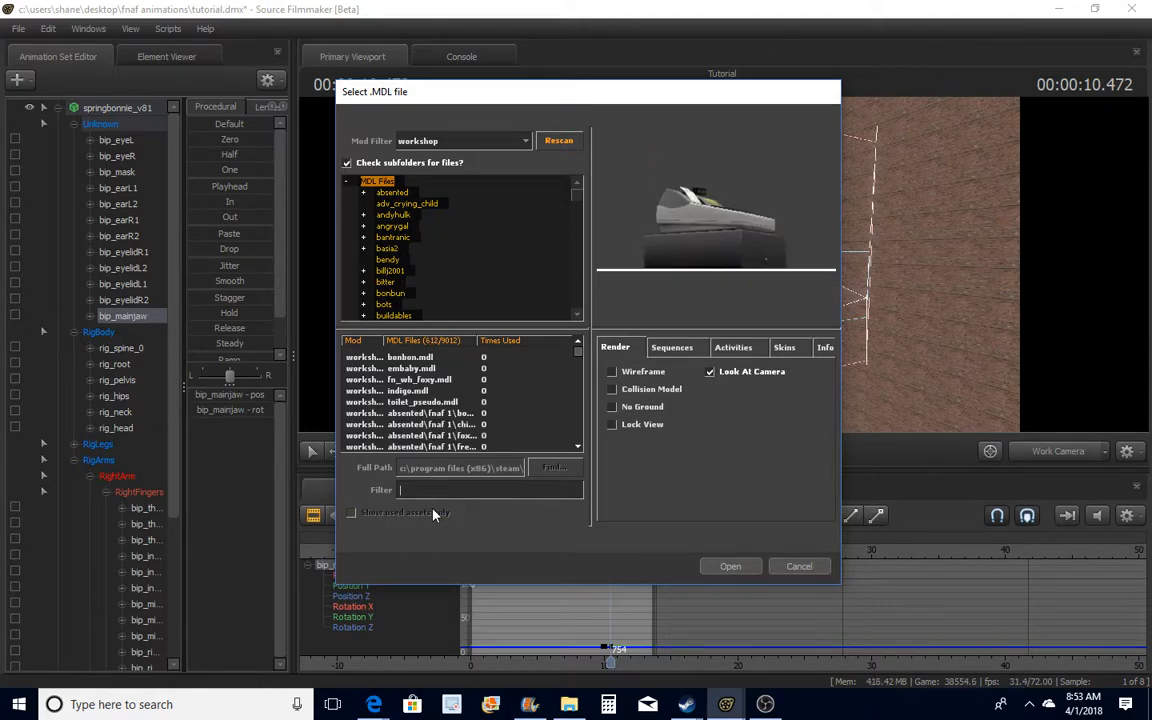
pyautogui.write('knife')
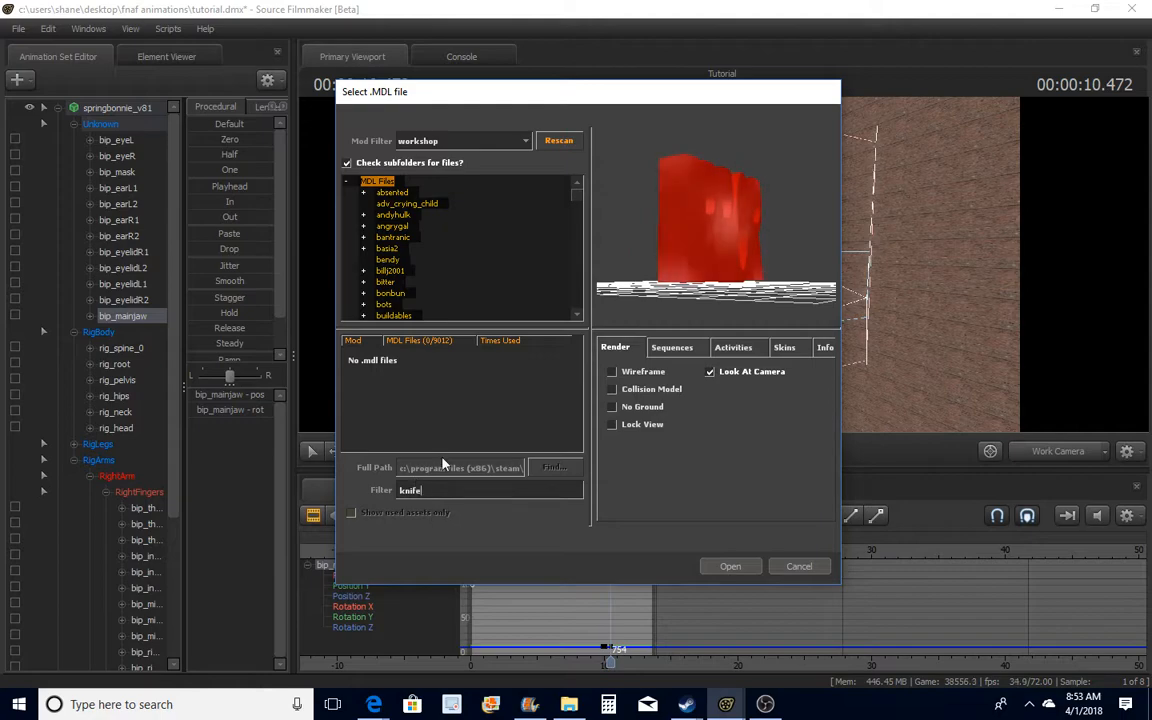
# Find the pn2_knife_canteen model in another mod collection using the knife filter and add it to the scene
pyautogui.click(437, 138)
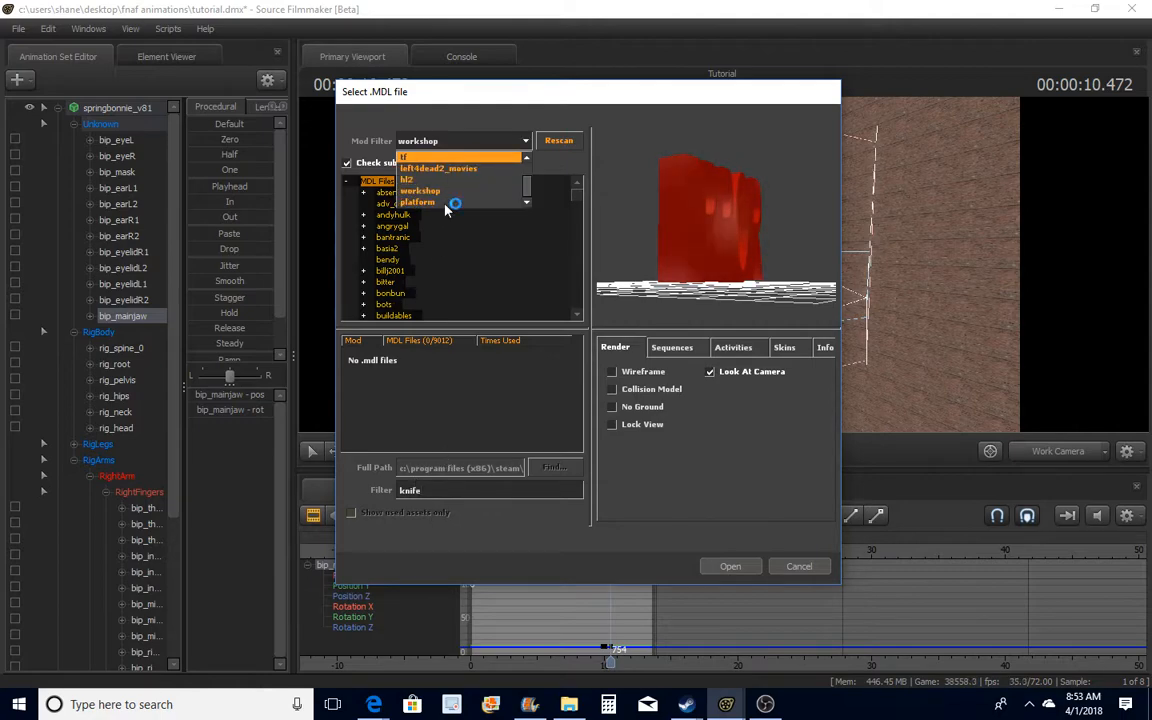
pyautogui.click(418, 172)
pyautogui.click(731, 567)
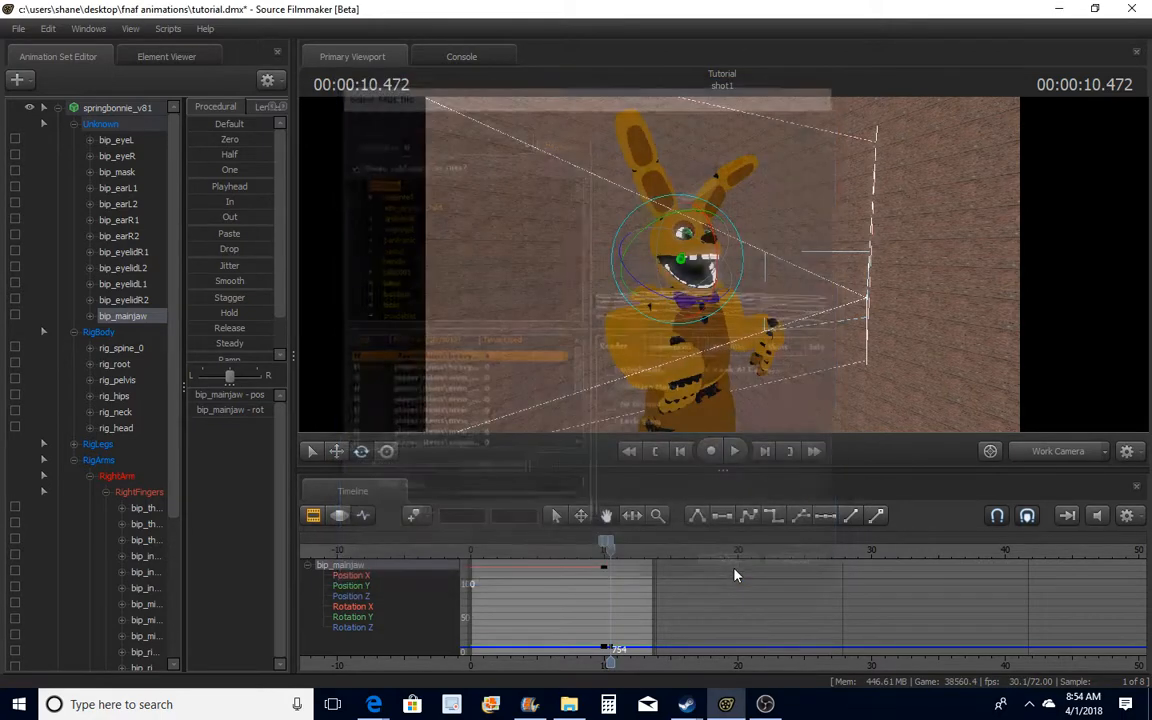
pyautogui.moveTo(722, 264); pyautogui.dragTo(793, 203)
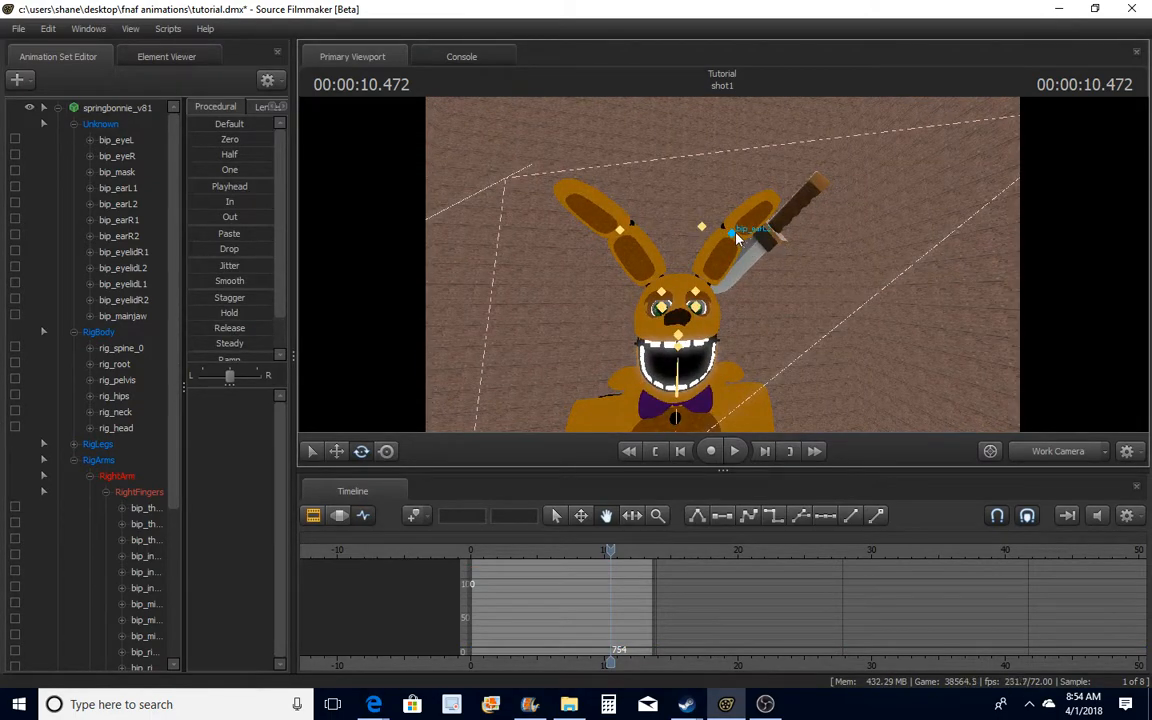
pyautogui.moveTo(795, 241); pyautogui.dragTo(735, 250)
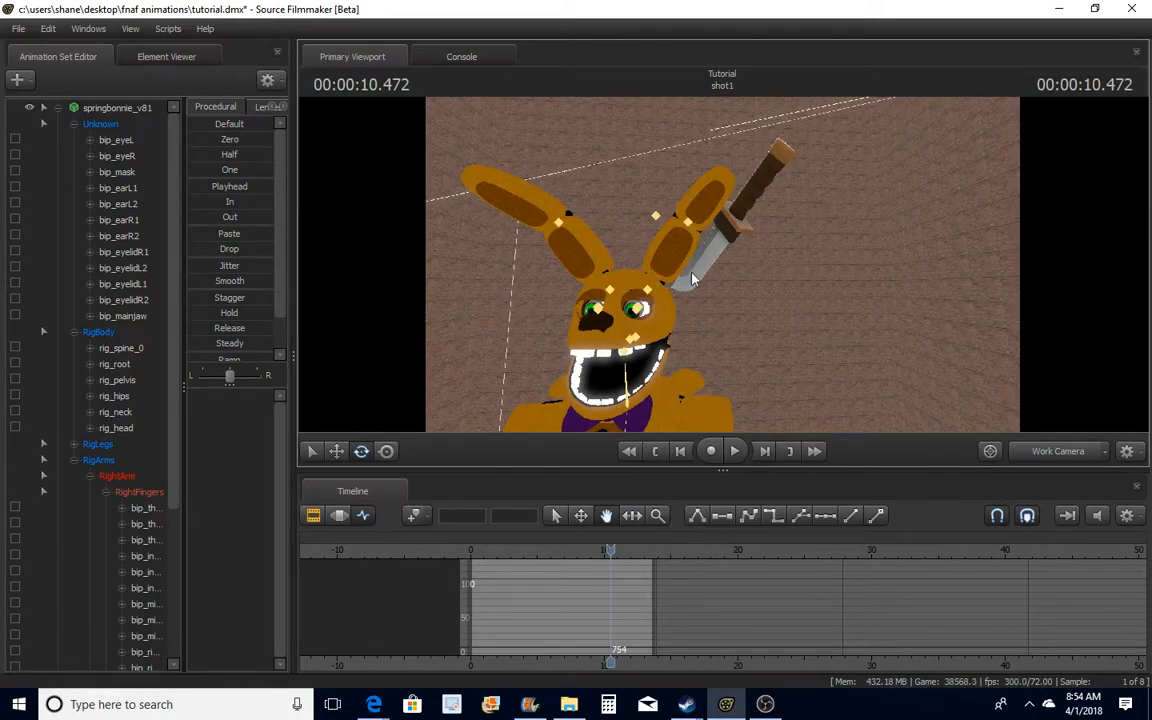
pyautogui.scroll(-5, 700, 275)
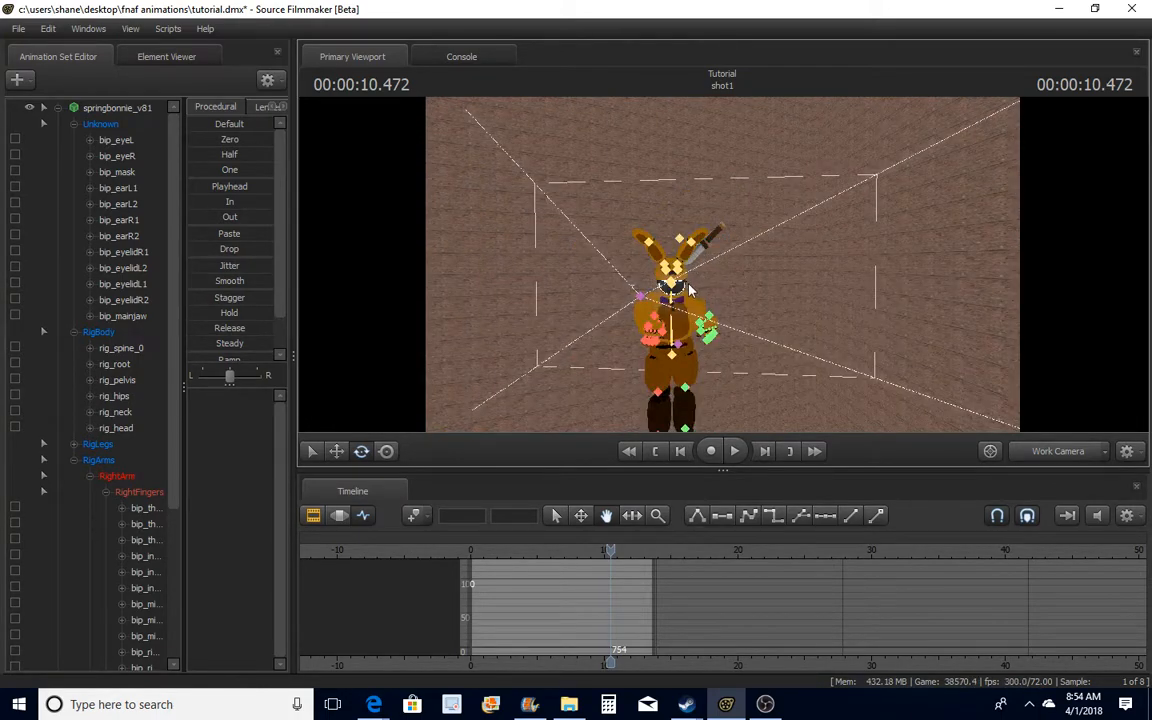
# Lower the knife's rootTransform to springbonnie's mouth level at 10.472 seconds and shift the knife into the head
pyautogui.click(677, 245)
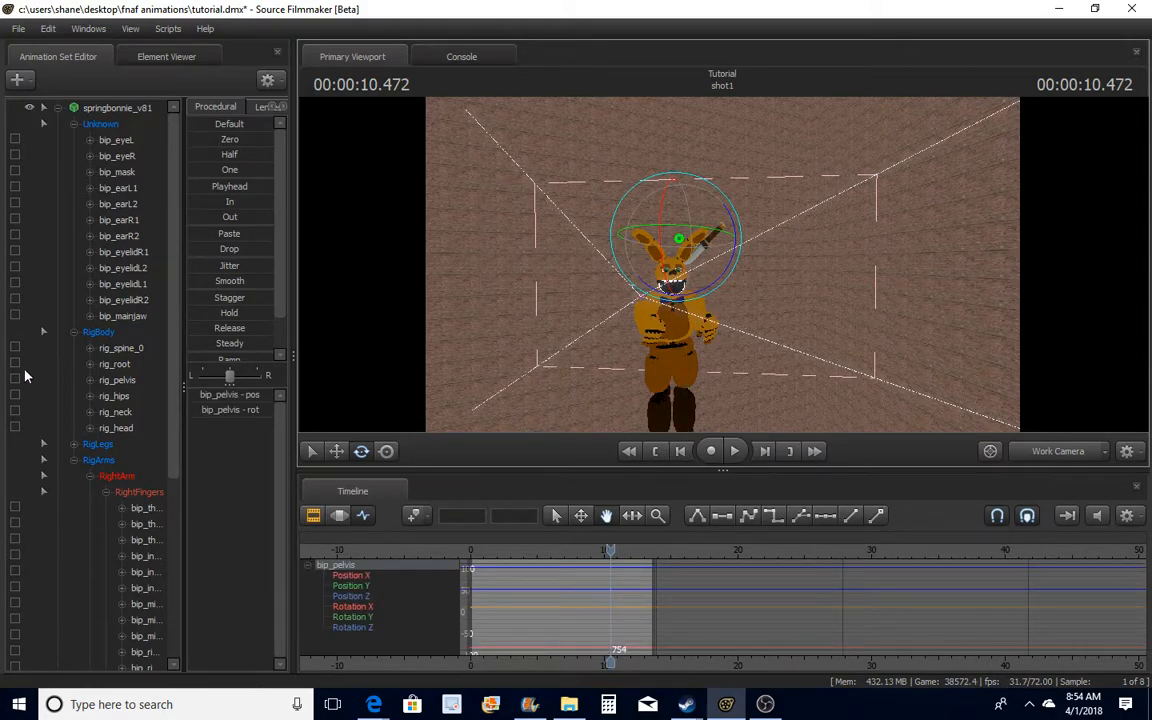
pyautogui.scroll(-5, 30, 360)
pyautogui.click(124, 619)
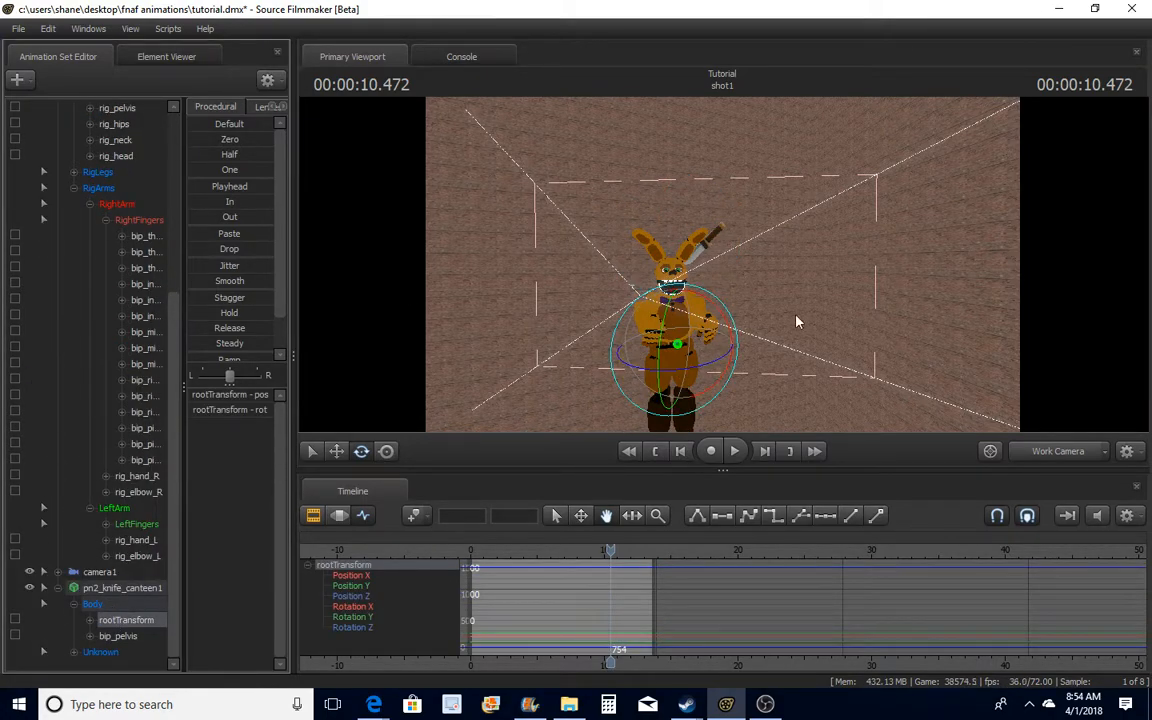
pyautogui.click(336, 451)
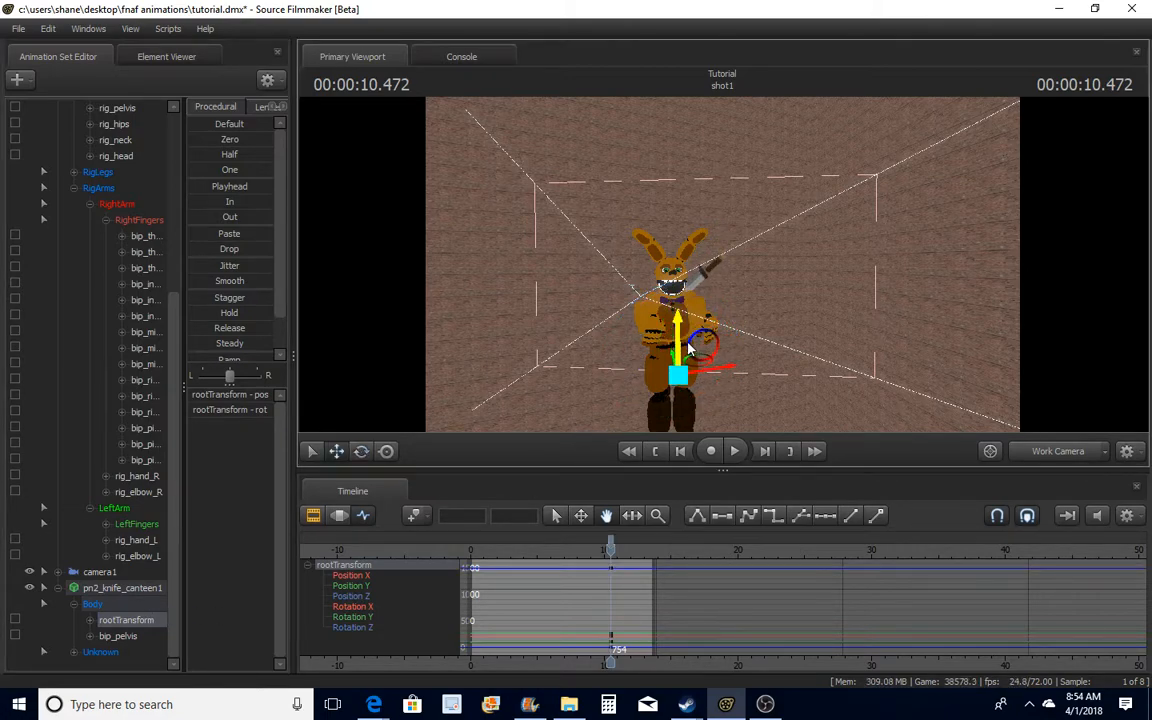
pyautogui.press('w')
pyautogui.moveTo(820, 360); pyautogui.dragTo(726, 271)
pyautogui.moveTo(693, 356); pyautogui.dragTo(667, 409)
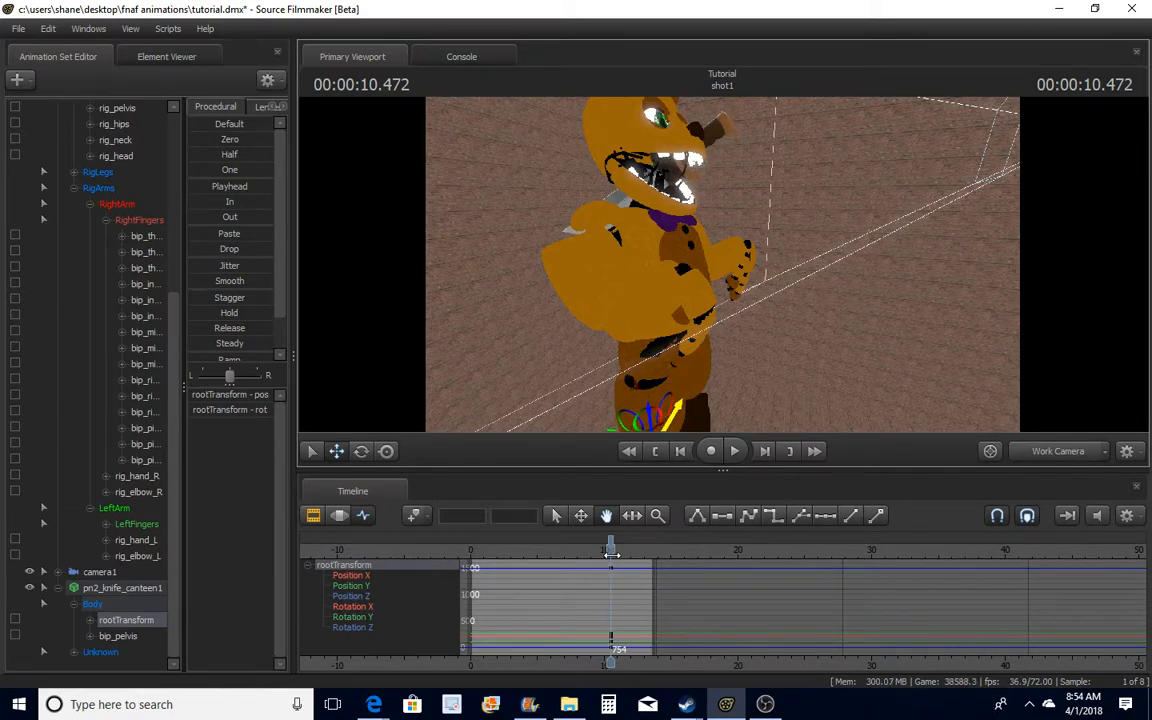
# Go to 10.527 seconds, add a scale control to the knife's rootTransform, and shrink the knife enough to fit inside springbonnie's mouth
pyautogui.moveTo(611, 551); pyautogui.dragTo(610, 551)
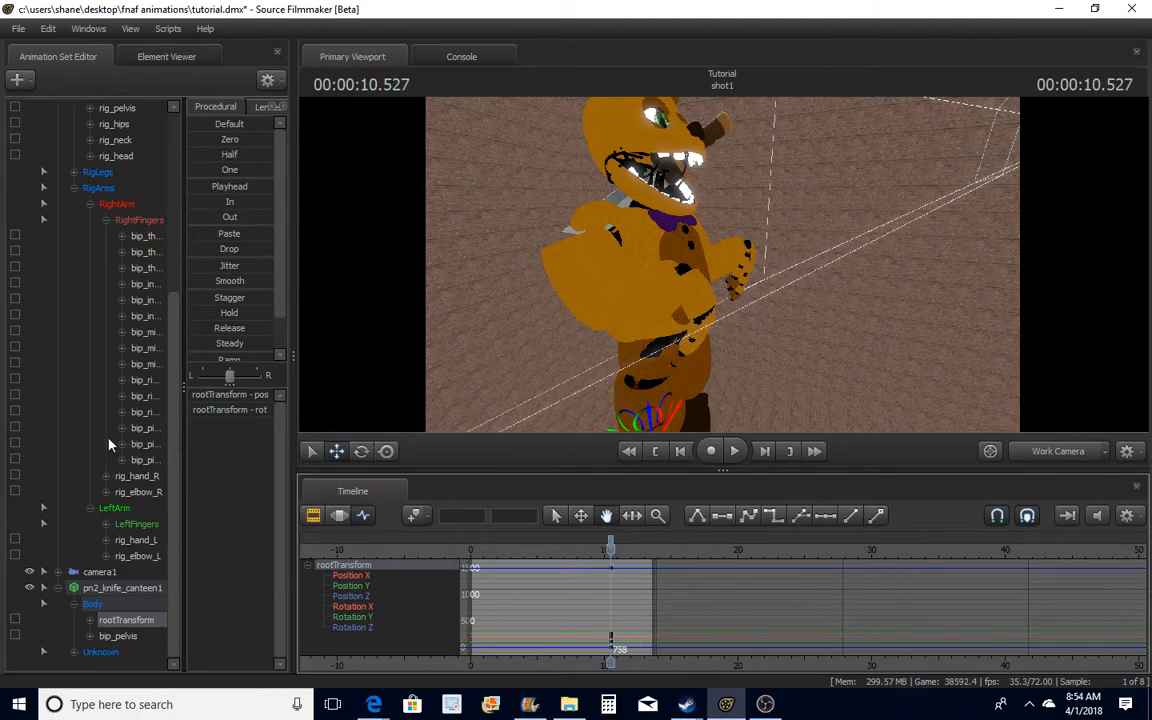
pyautogui.rightClick(138, 625)
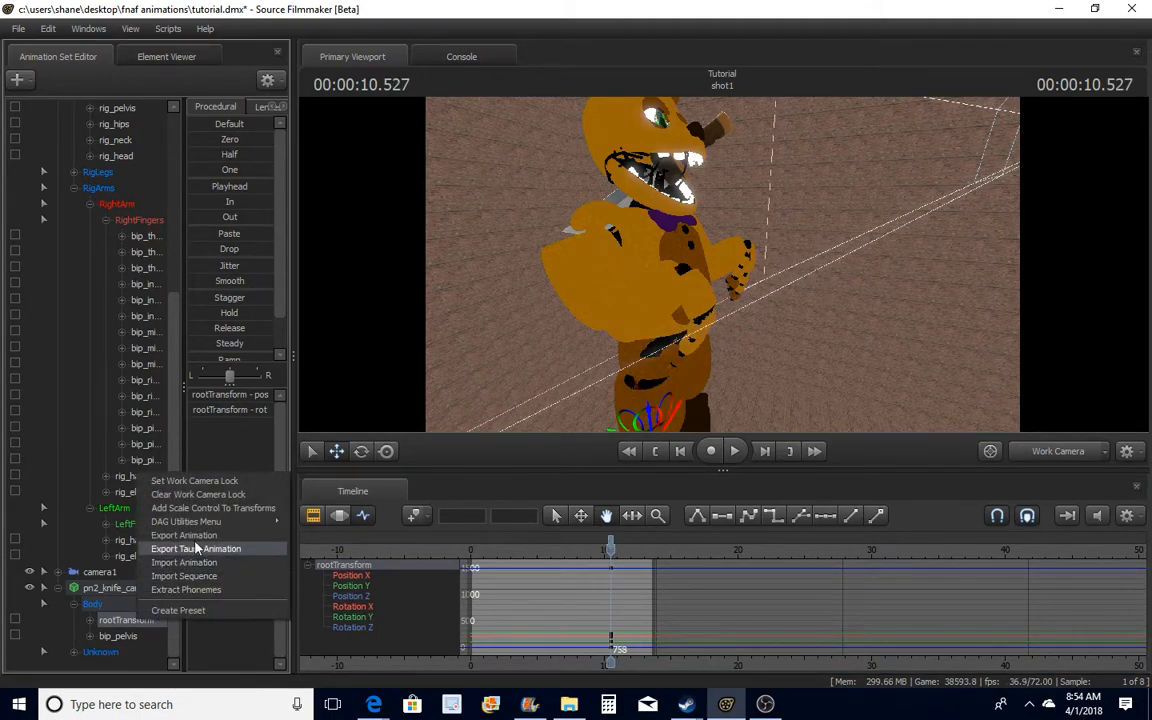
pyautogui.click(230, 506)
pyautogui.scroll(-1, 132, 592)
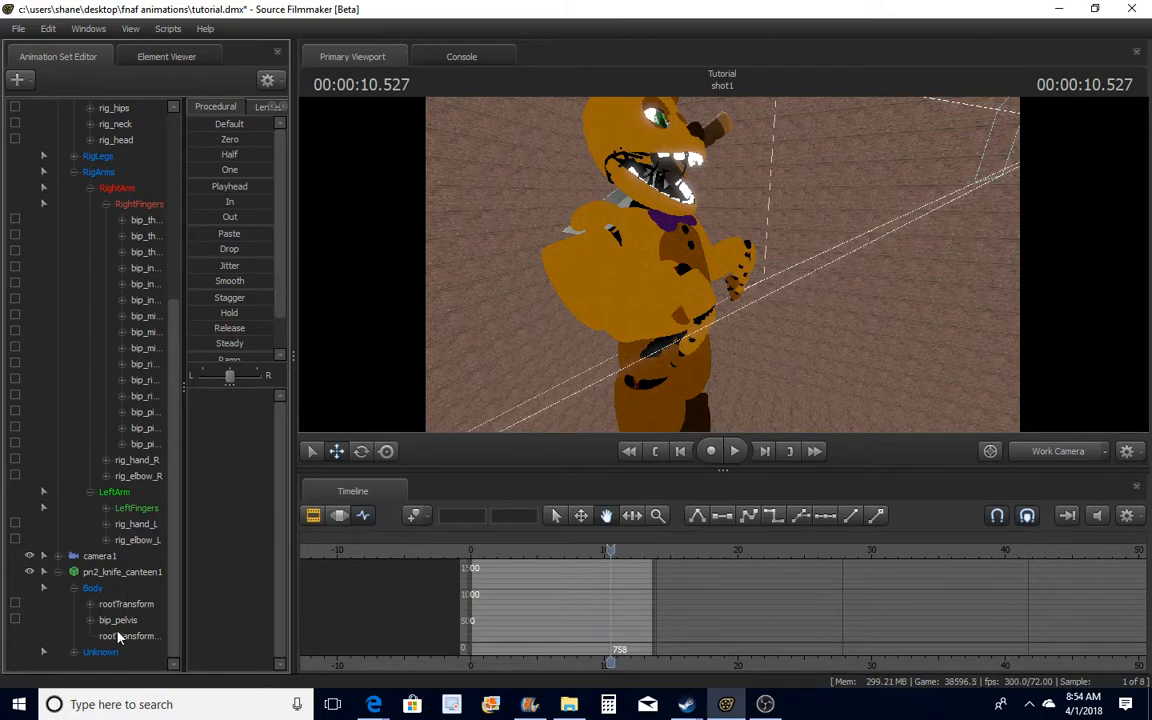
pyautogui.click(120, 636)
pyautogui.moveTo(208, 394); pyautogui.dragTo(200, 394)
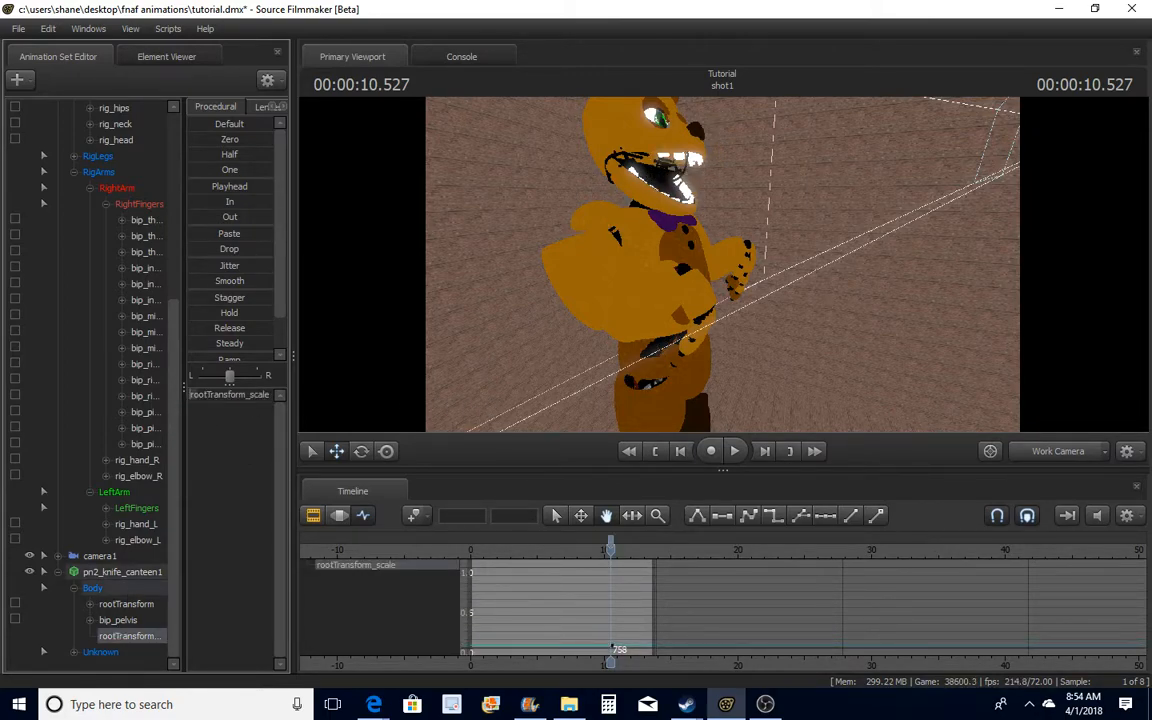
# Move the knife's rootTransform up and forward at 10.527 seconds so the knife sits inside springbonnie's open mouth
pyautogui.click(122, 604)
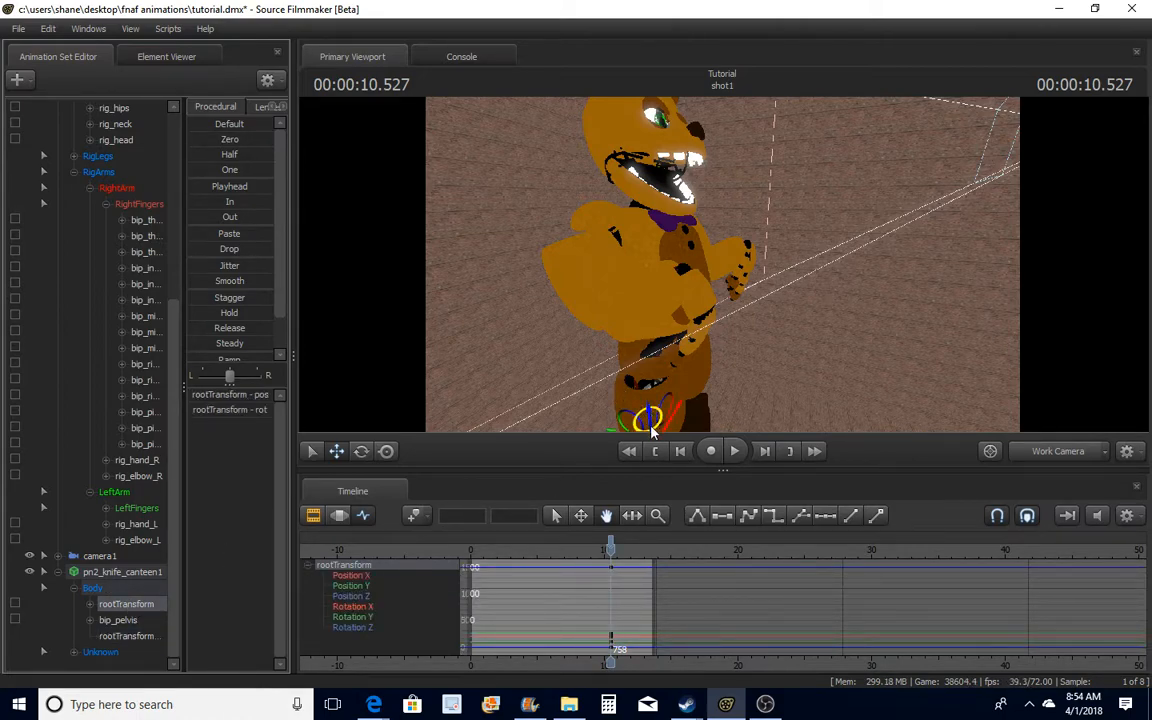
pyautogui.moveTo(650, 410); pyautogui.dragTo(666, 218)
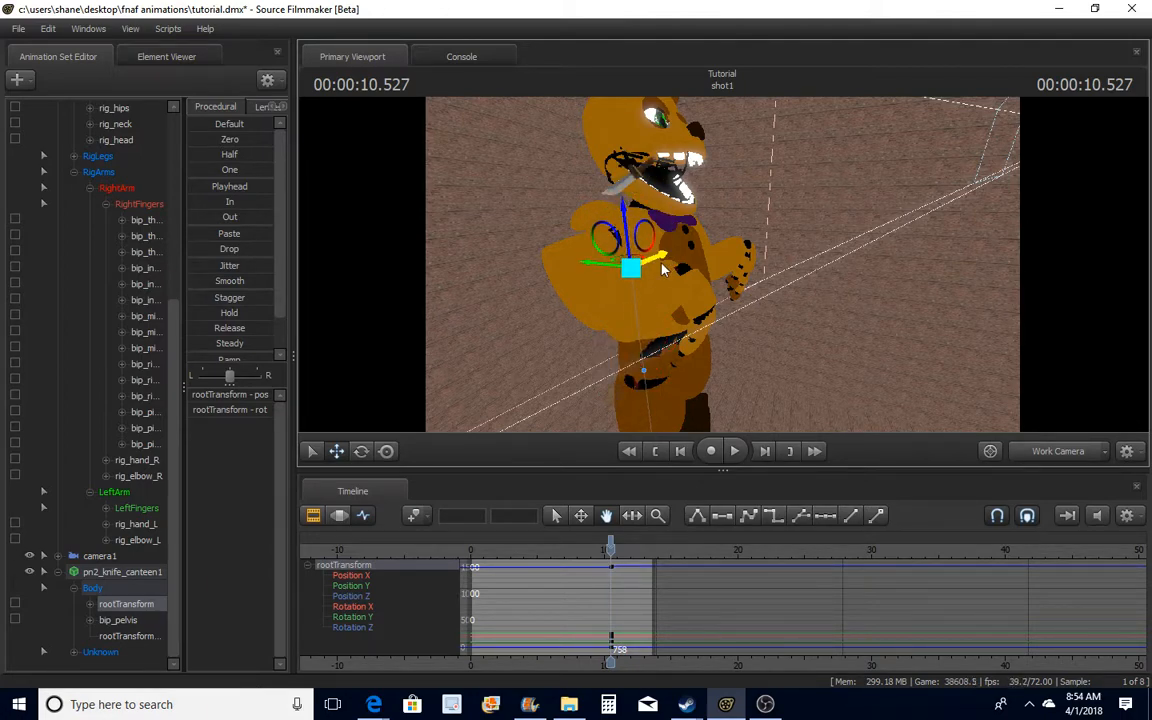
pyautogui.moveTo(665, 267)
pyautogui.mouseDown()
pyautogui.moveTo(659, 212)
pyautogui.moveTo(655, 251)
pyautogui.mouseUp()
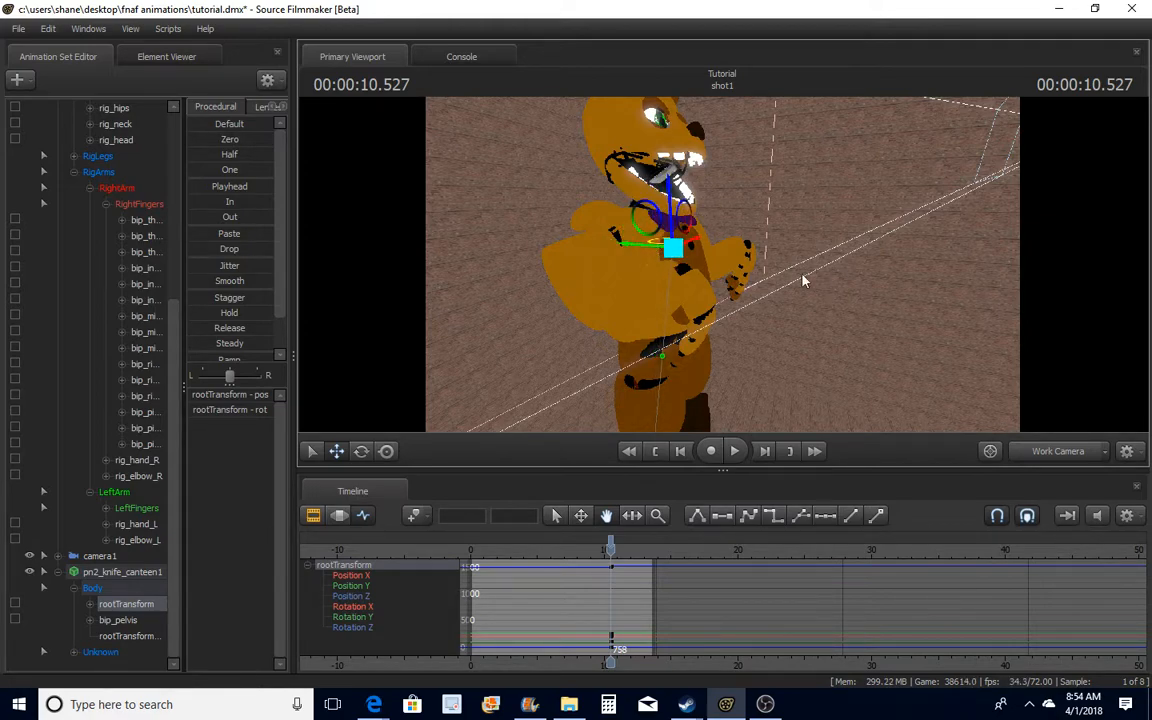
pyautogui.moveTo(802, 280); pyautogui.dragTo(808, 231)
pyautogui.moveTo(683, 255); pyautogui.dragTo(683, 260)
pyautogui.moveTo(635, 297); pyautogui.dragTo(627, 297)
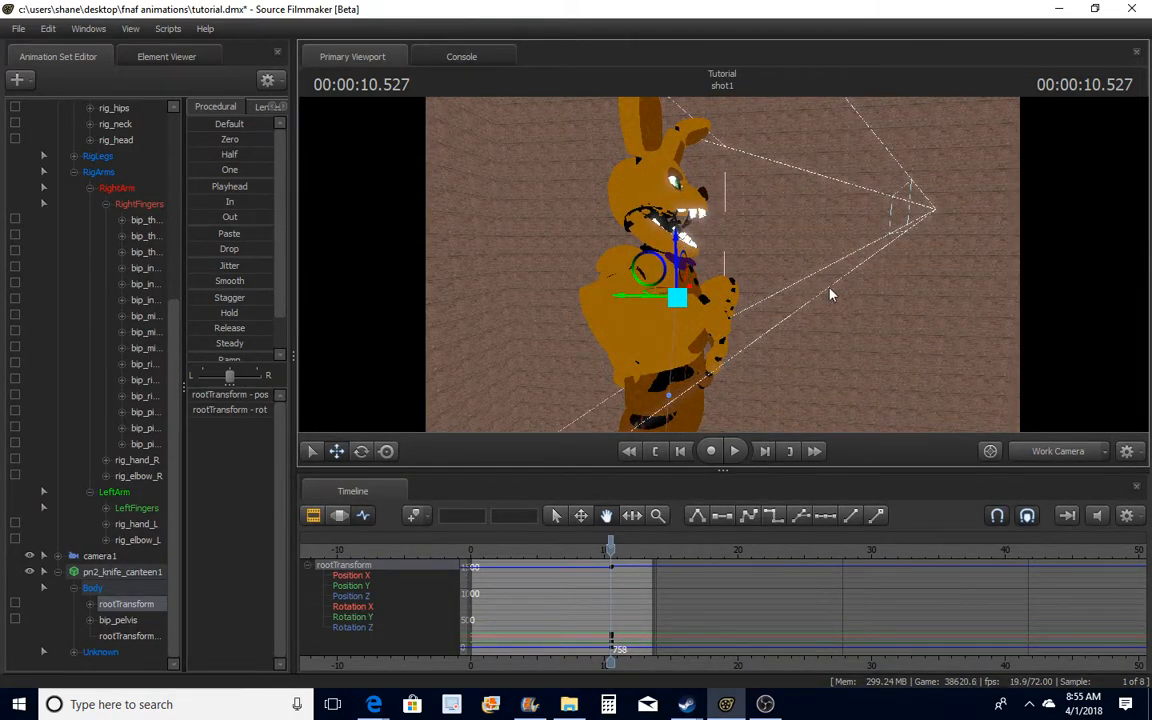
pyautogui.moveTo(829, 294); pyautogui.dragTo(800, 270)
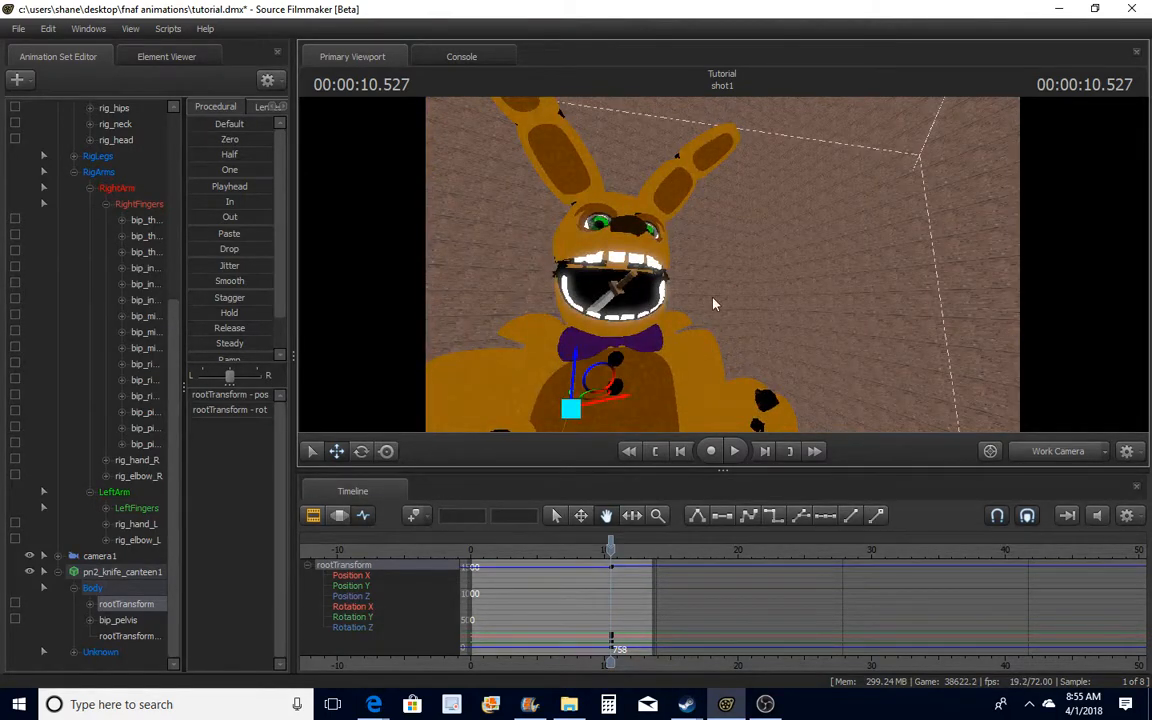
# Separate the knife's earlier rootTransform keyframe from the 10.527-second one and delete it
pyautogui.moveTo(611, 549); pyautogui.dragTo(608, 553)
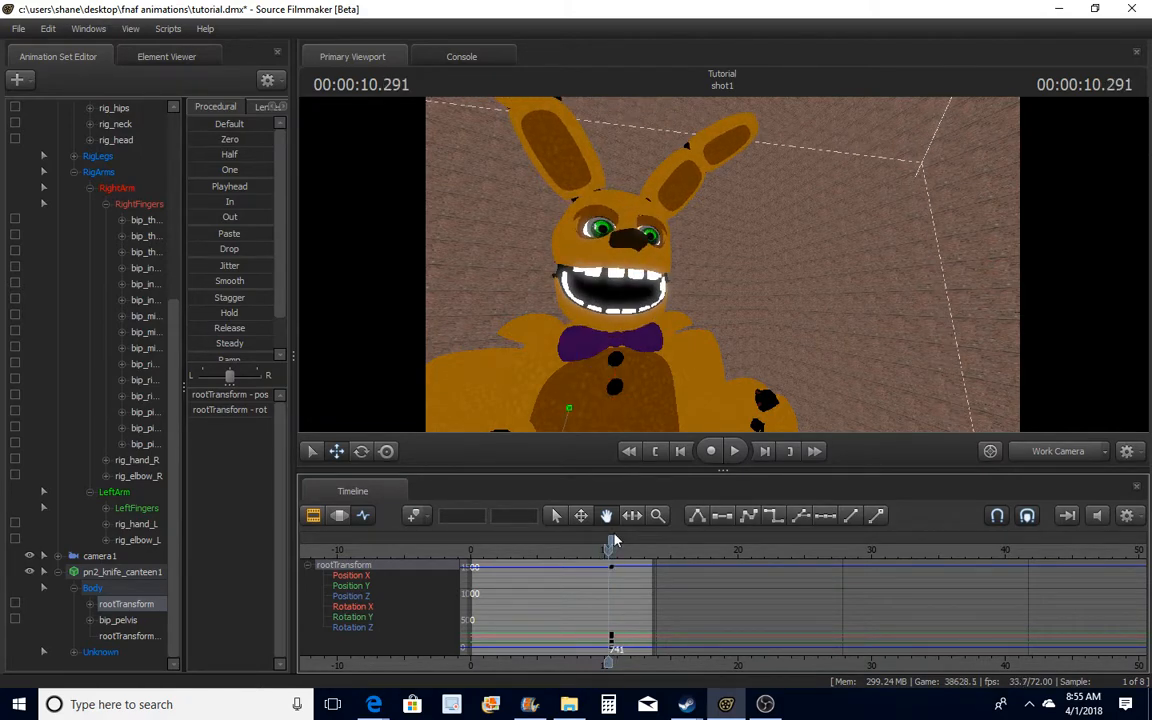
pyautogui.press('s')
pyautogui.moveTo(823, 298); pyautogui.dragTo(823, 336)
pyautogui.moveTo(612, 537); pyautogui.dragTo(606, 538)
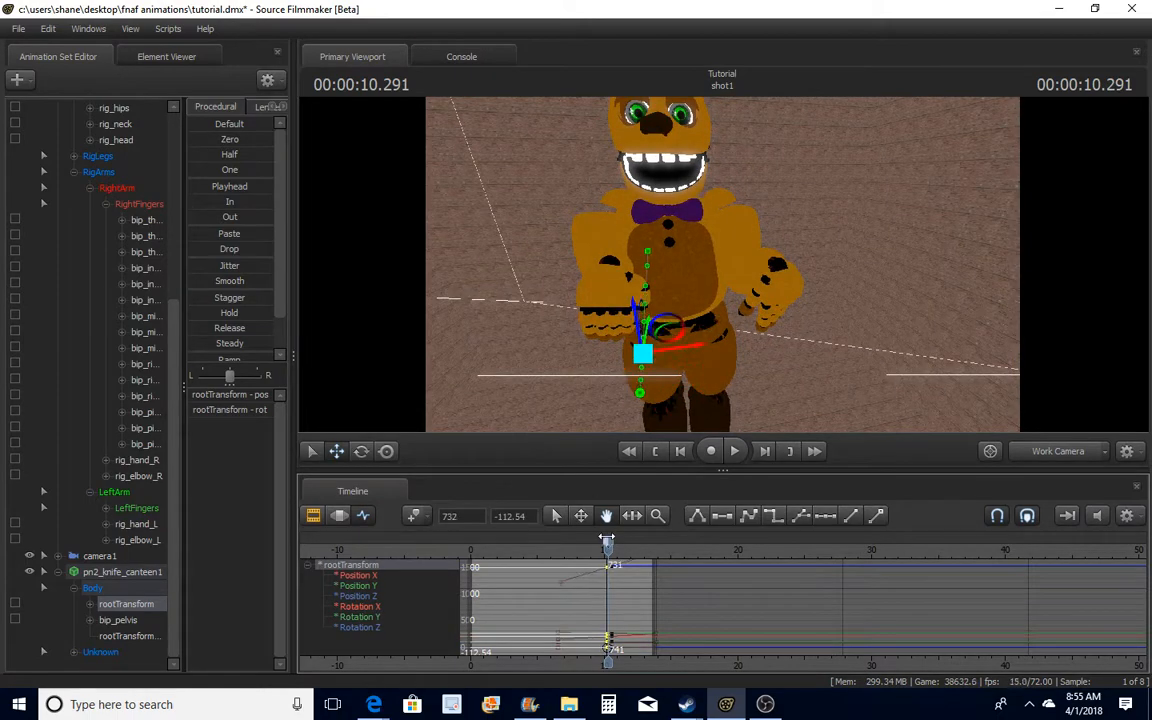
pyautogui.rightClick(607, 539)
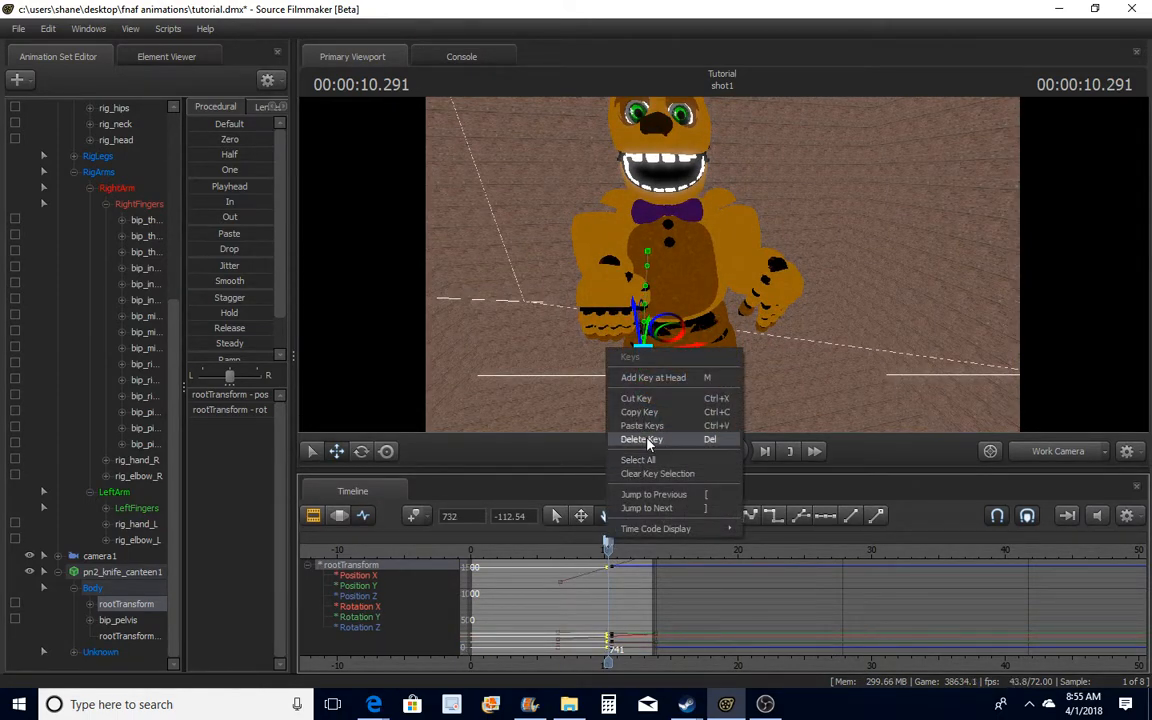
pyautogui.click(647, 440)
# Shift the remaining knife keyframe earlier, then move the knife far forward from the mouth toward the wall at 10.527 seconds
pyautogui.moveTo(609, 540)
pyautogui.mouseDown()
pyautogui.moveTo(593, 541)
pyautogui.moveTo(611, 545)
pyautogui.moveTo(601, 553)
pyautogui.moveTo(615, 563)
pyautogui.mouseUp()
pyautogui.press('a')
pyautogui.moveTo(769, 342); pyautogui.dragTo(870, 342)
pyautogui.moveTo(609, 549); pyautogui.dragTo(613, 540)
pyautogui.press('Escape')
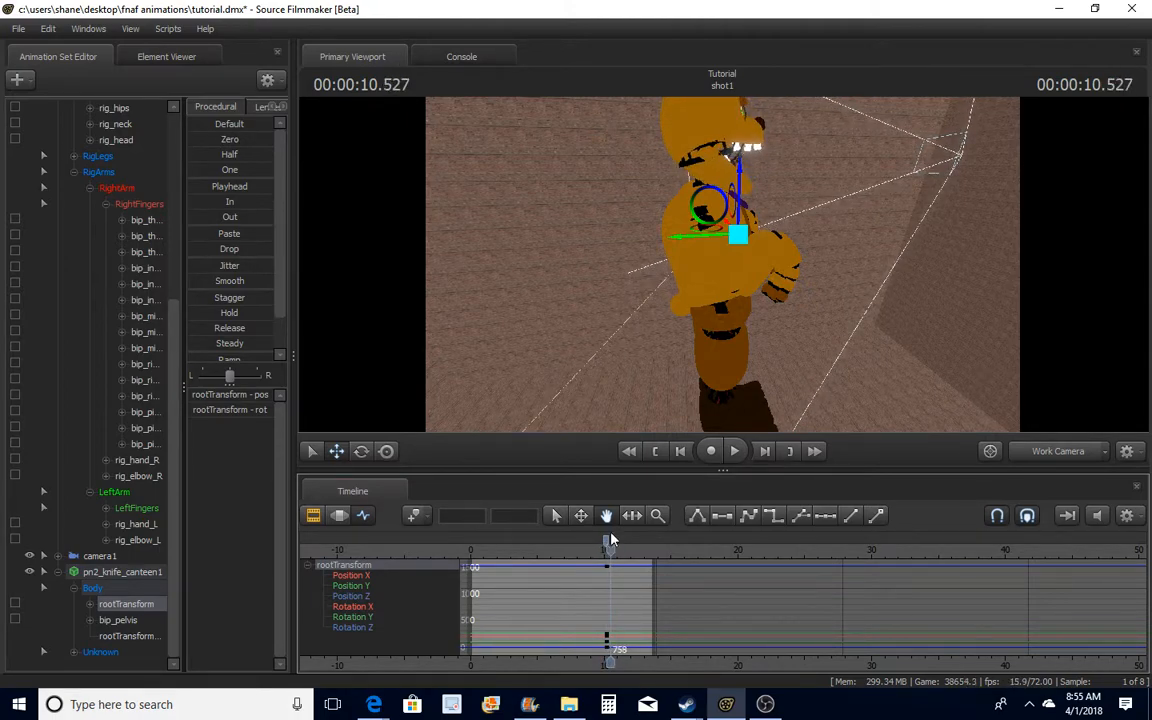
pyautogui.moveTo(674, 243); pyautogui.dragTo(950, 250)
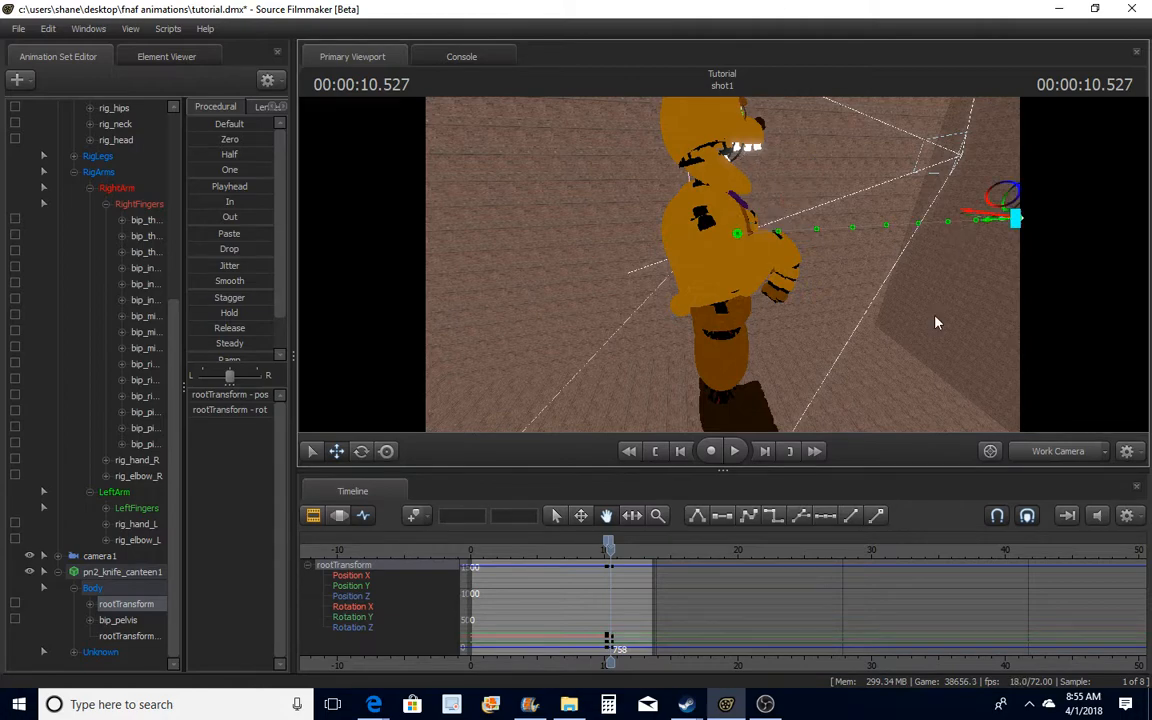
pyautogui.moveTo(936, 321); pyautogui.dragTo(725, 271)
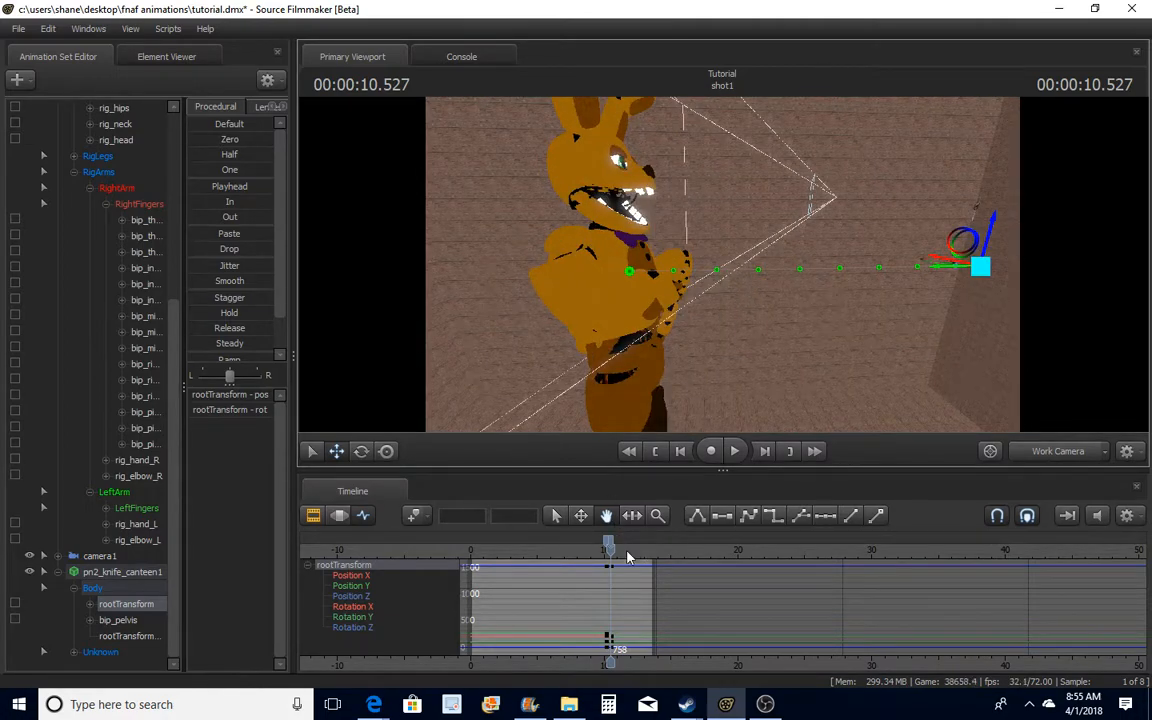
# Raise the knife at 10.291 seconds so its flight path arcs, and retime that keyframe to frame 744
pyautogui.scroll(4, 630, 562)
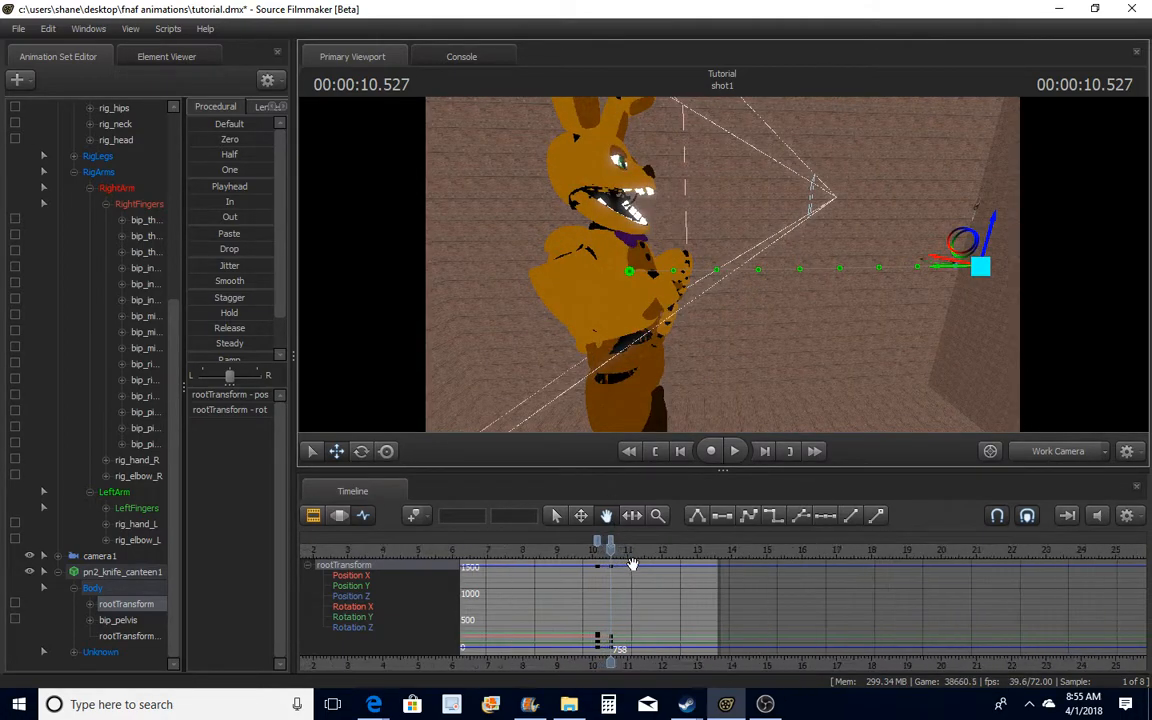
pyautogui.moveTo(611, 549); pyautogui.dragTo(602, 549)
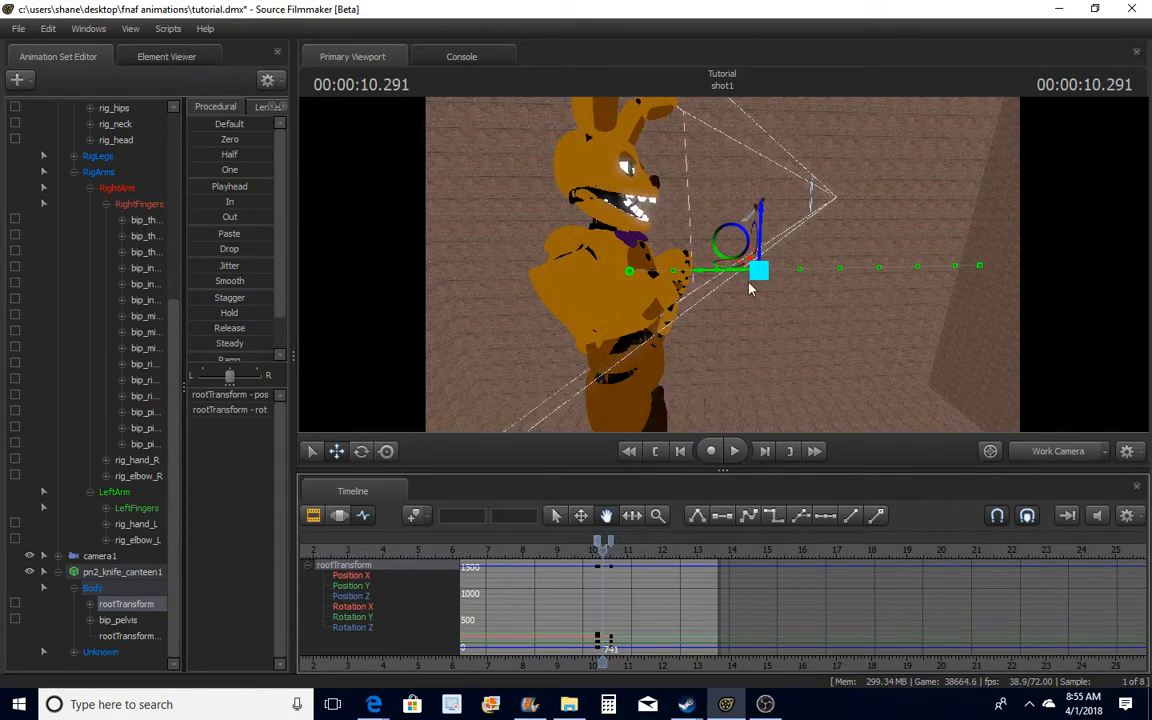
pyautogui.moveTo(764, 241); pyautogui.dragTo(771, 210)
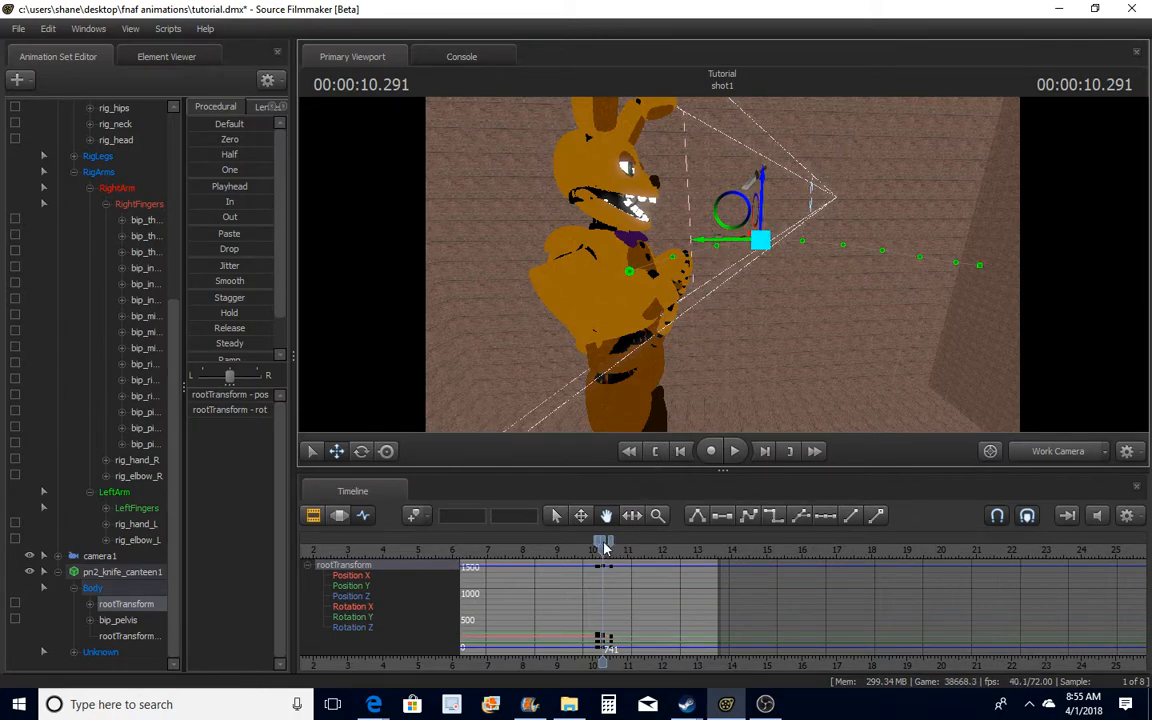
pyautogui.moveTo(603, 543); pyautogui.dragTo(604, 543)
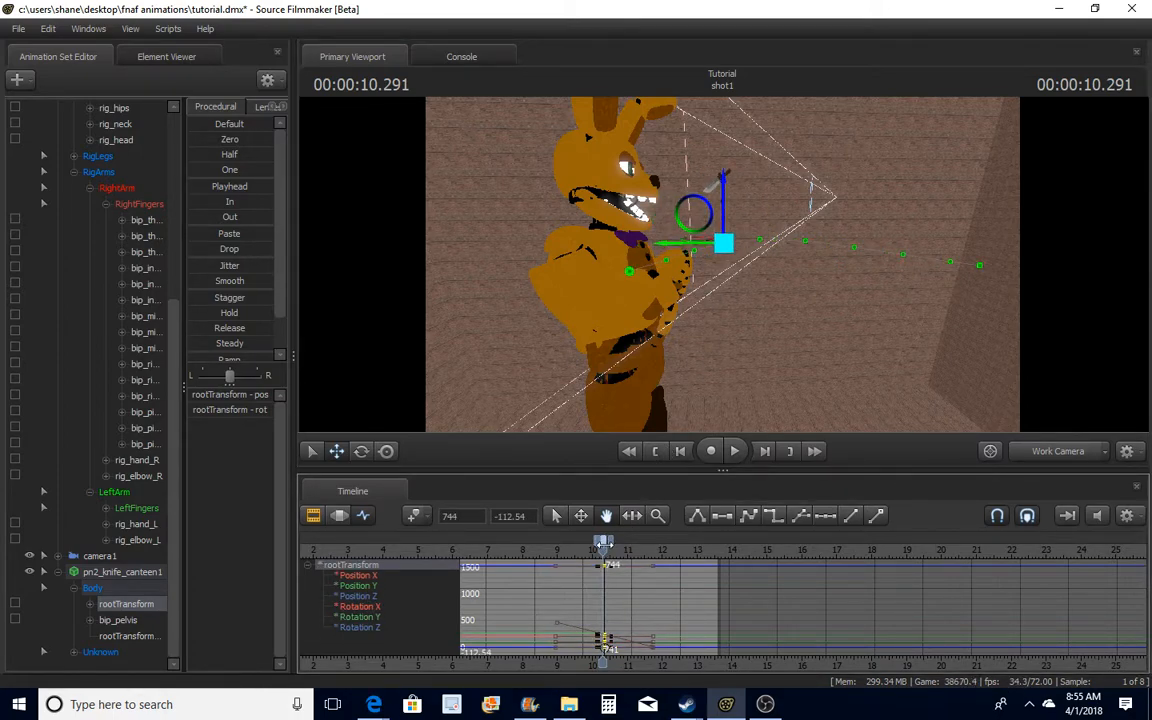
pyautogui.scroll(-2, 697, 545)
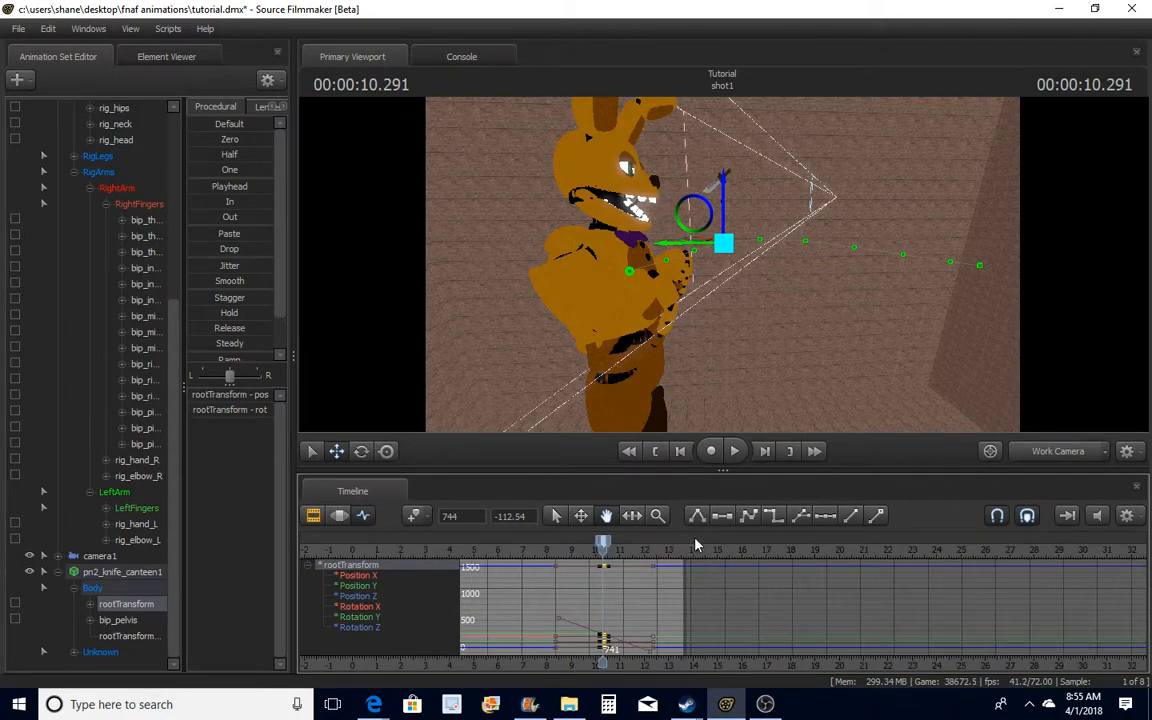
pyautogui.scroll(-1, 695, 542)
# Save the session and review the knife throw through camera1 by playing and scrubbing from about 10 seconds
pyautogui.hotkey('ctrl', 's')
pyautogui.click(657, 451)
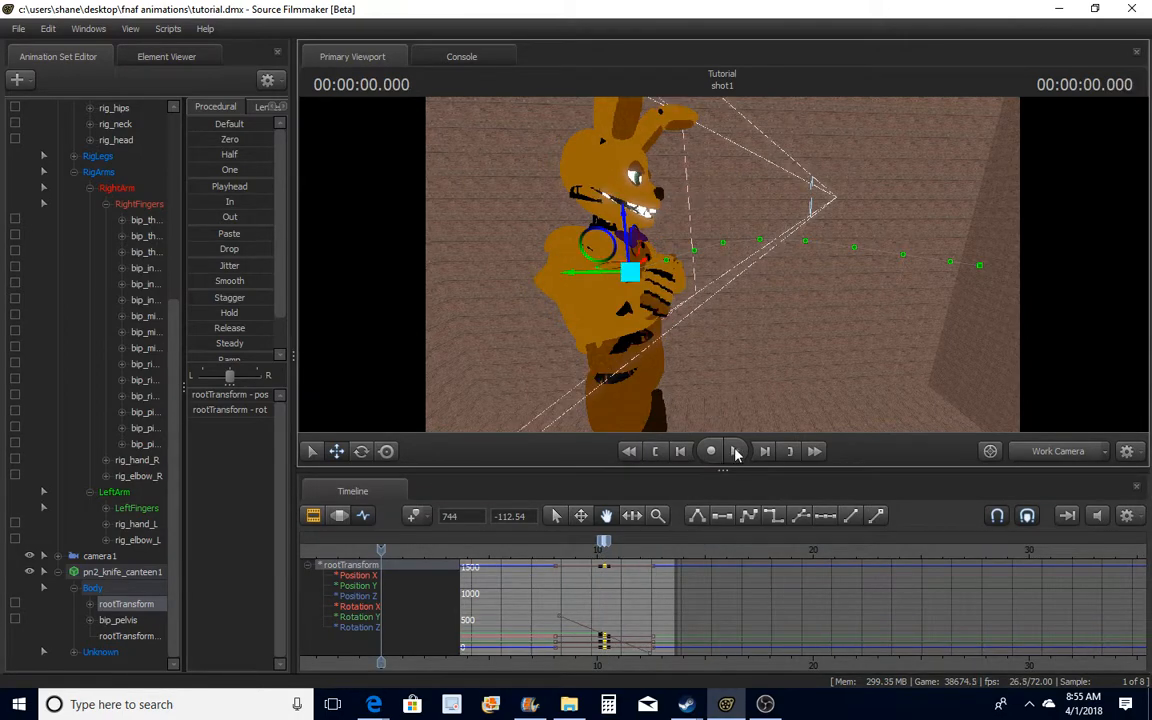
pyautogui.click(1041, 456)
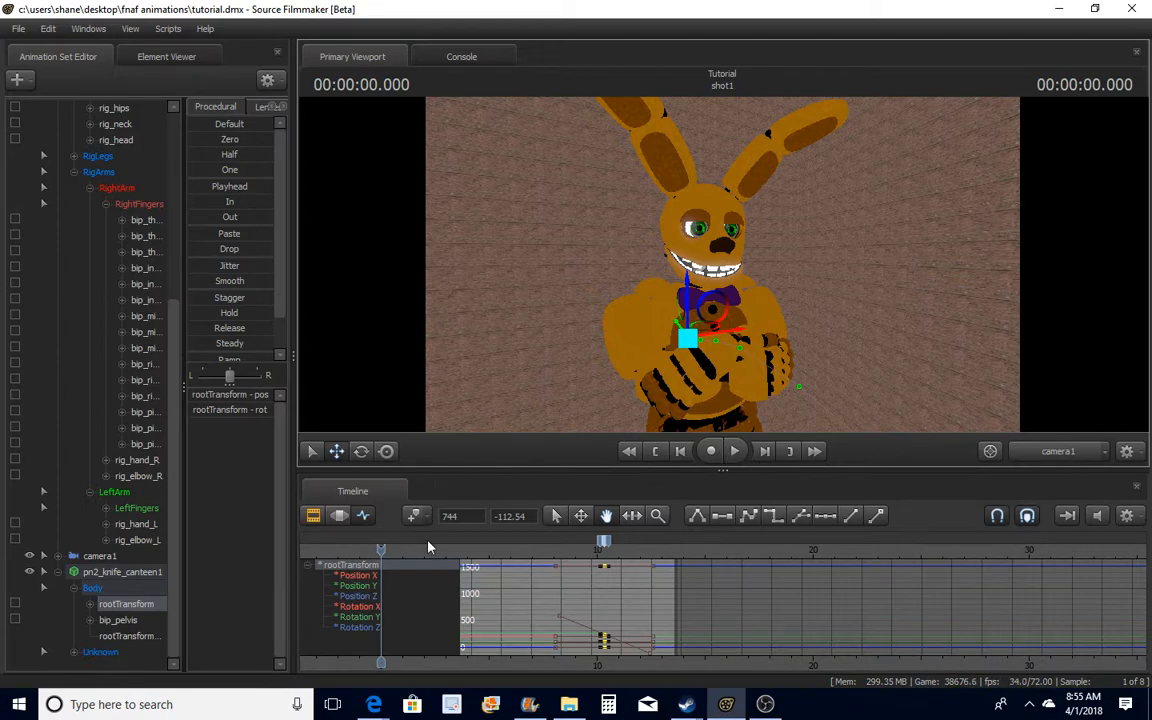
pyautogui.moveTo(393, 568); pyautogui.dragTo(600, 571)
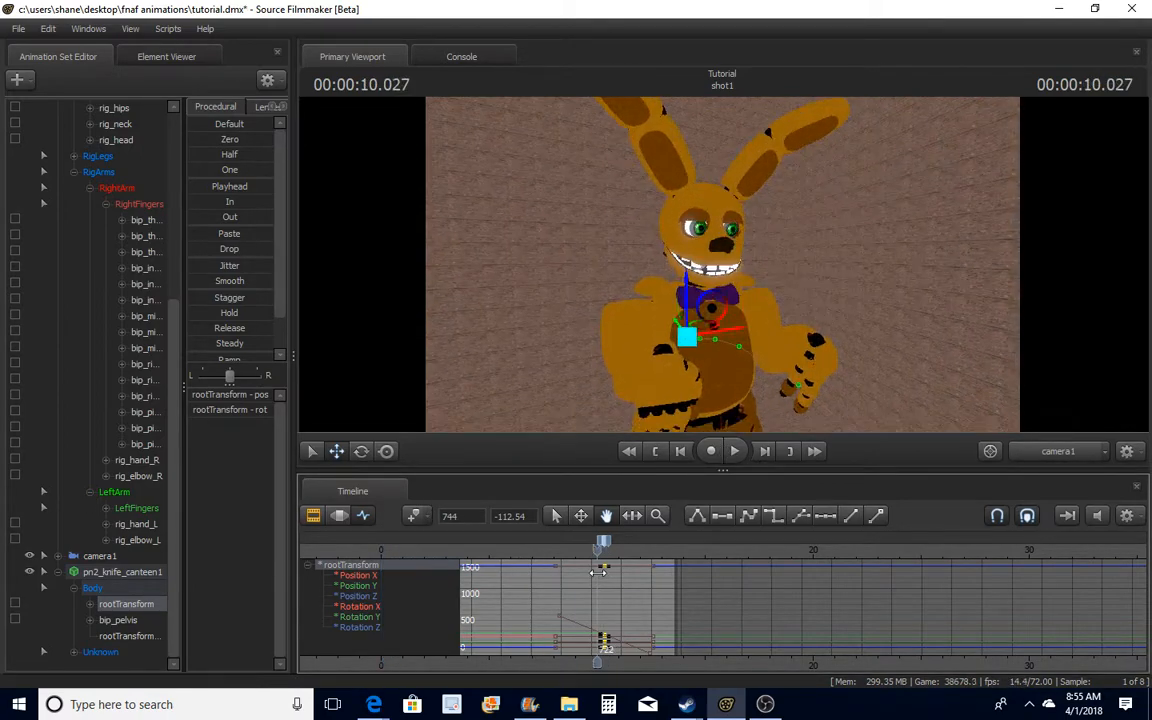
pyautogui.click(737, 455)
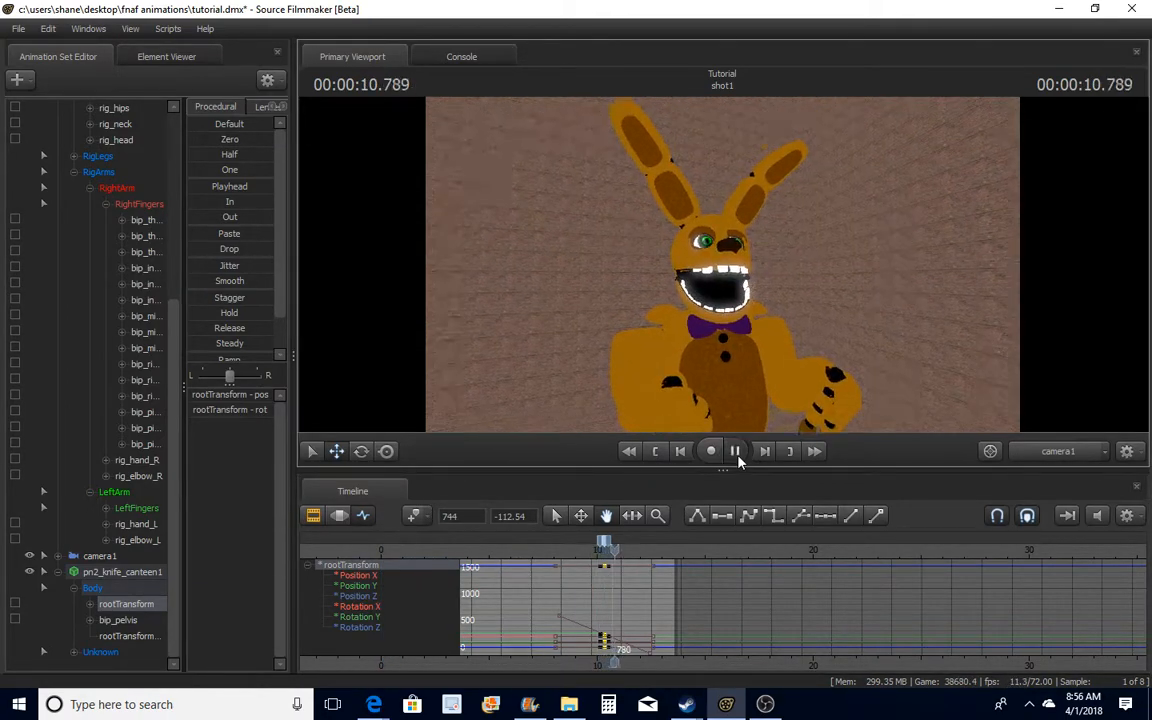
pyautogui.click(737, 455)
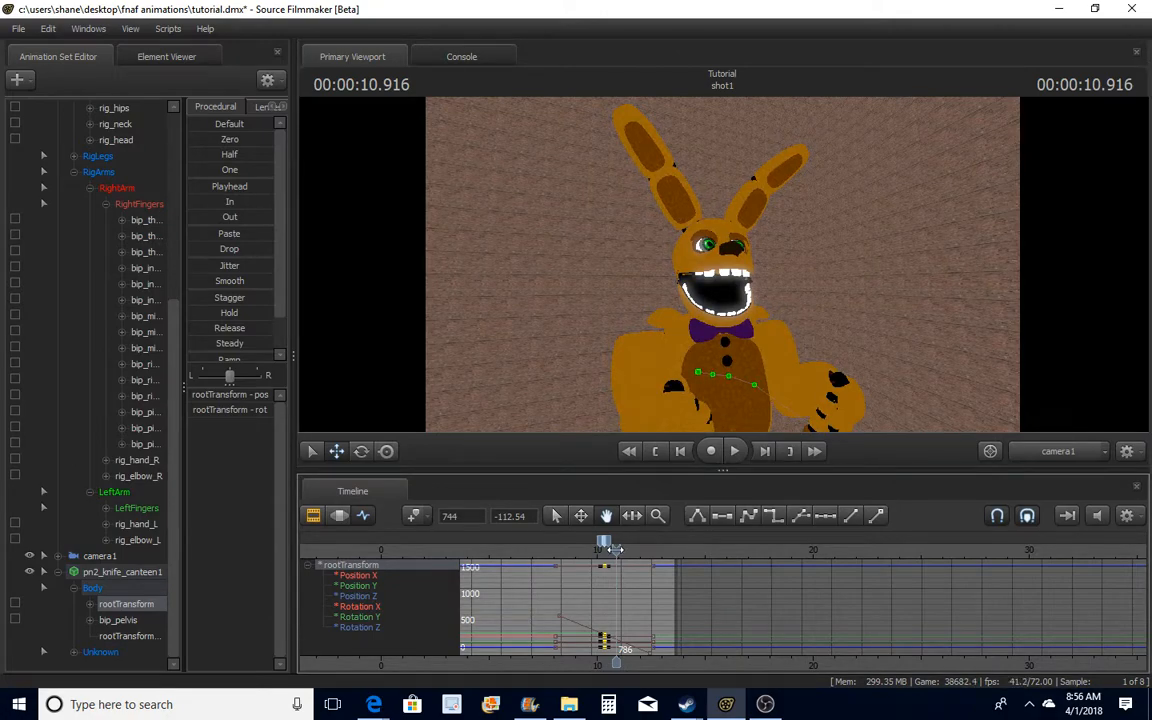
pyautogui.moveTo(615, 549); pyautogui.dragTo(607, 545)
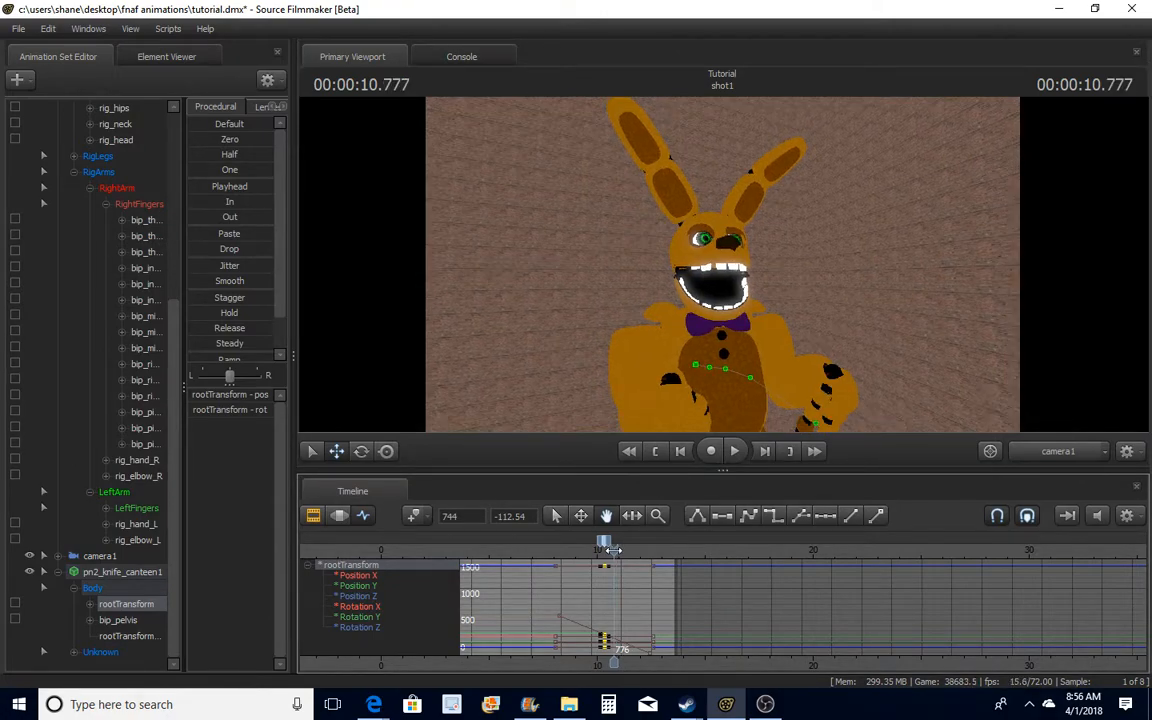
# From the work camera, move the knife farther away from the character along its flight path at 10.777 seconds
pyautogui.click(1036, 451)
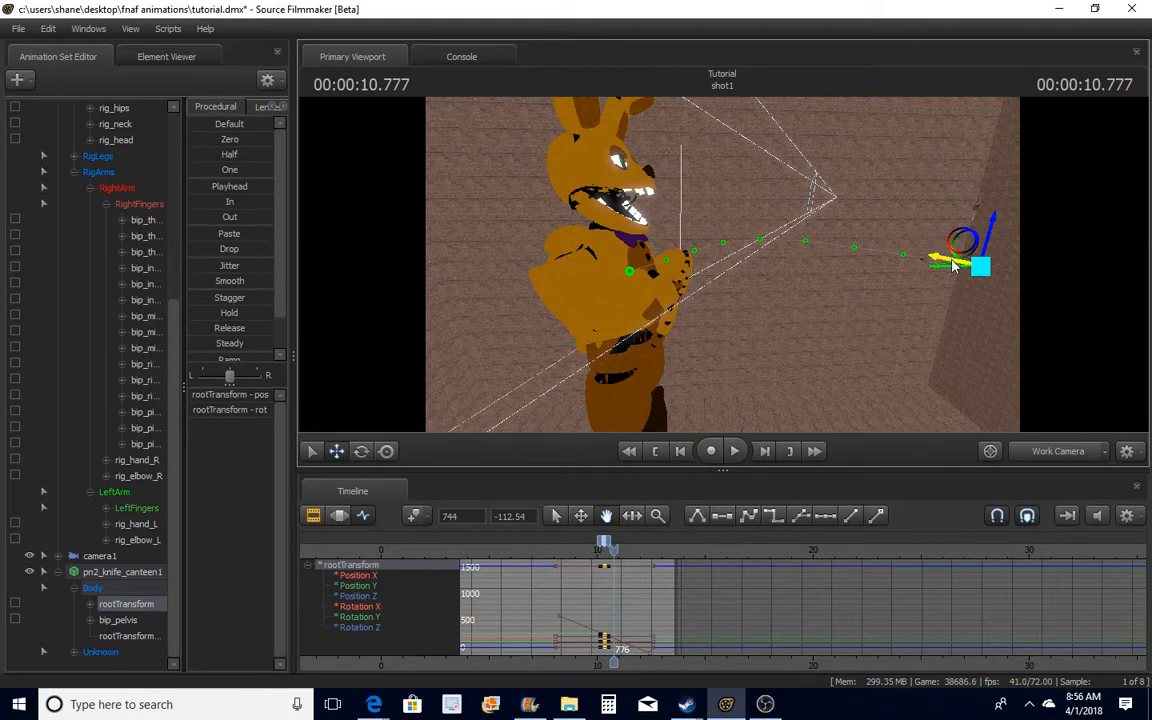
pyautogui.moveTo(946, 269); pyautogui.dragTo(1150, 306)
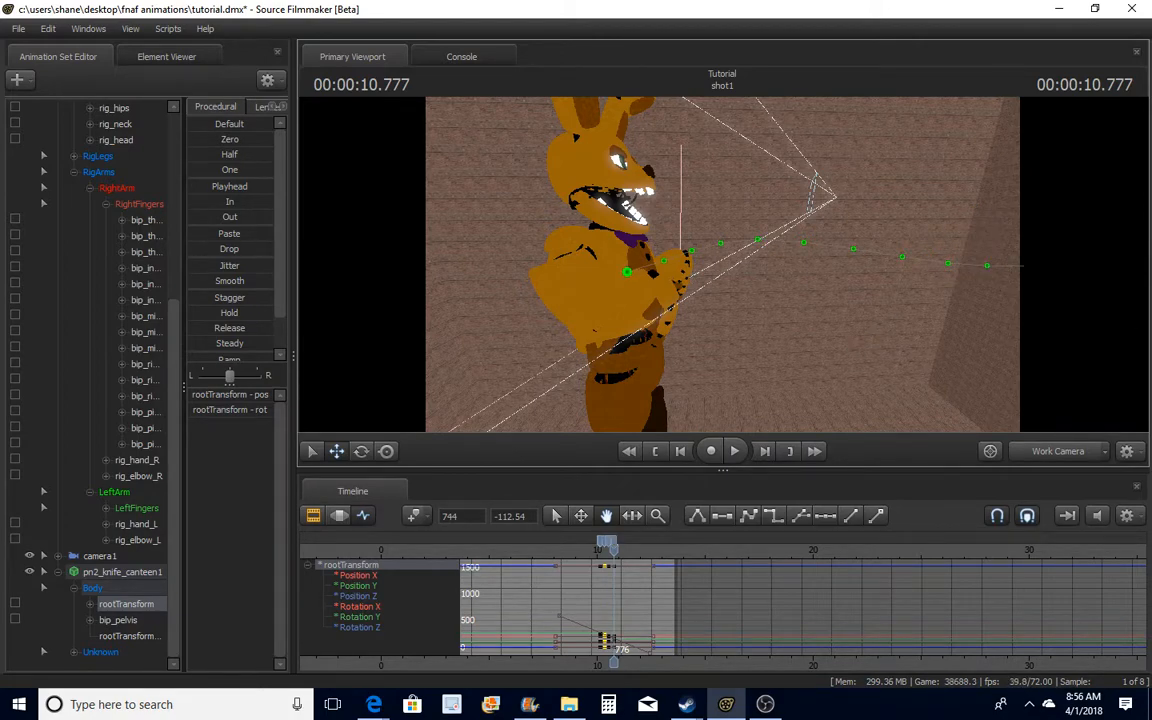
# At 10.555 seconds, select springbonnie's rig_head and bip_mainjaw for rotation and drop the knife's rootTransform from the selection
pyautogui.moveTo(632, 256); pyautogui.dragTo(310, 195)
pyautogui.press('d')
pyautogui.press('w')
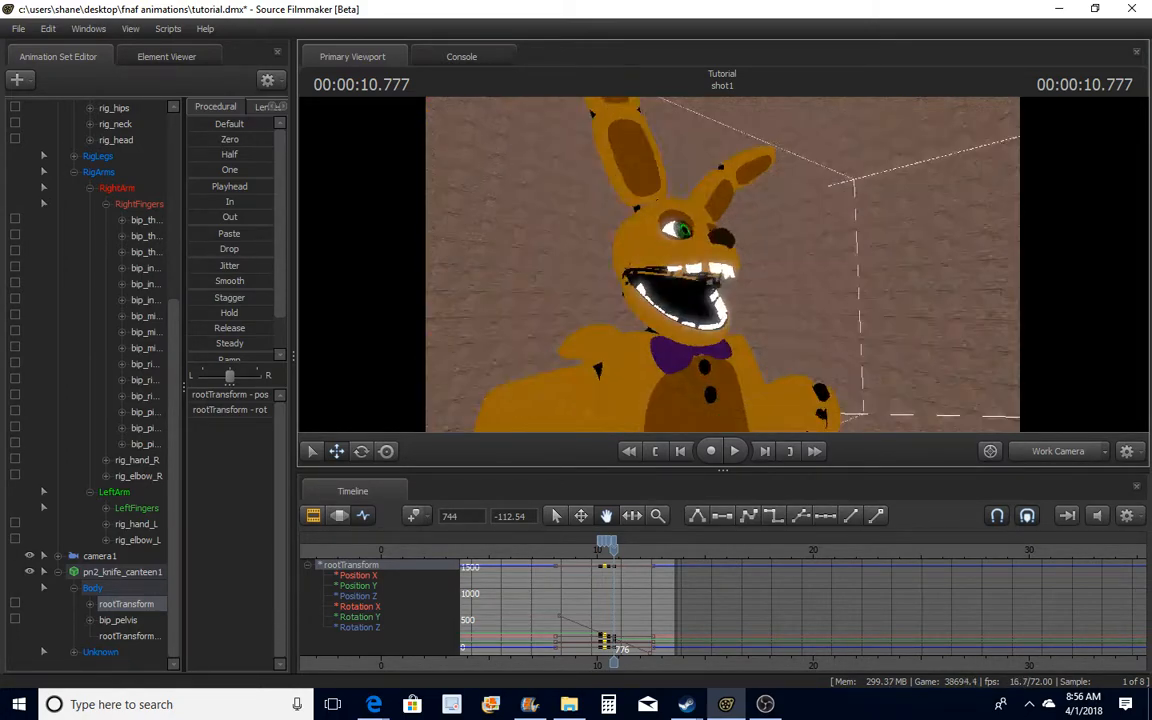
pyautogui.press('w')
pyautogui.moveTo(722, 264)
pyautogui.mouseDown()
pyautogui.moveTo(700, 280)
pyautogui.moveTo(722, 264)
pyautogui.moveTo(762, 267)
pyautogui.moveTo(722, 264)
pyautogui.mouseUp()
pyautogui.press('s')
pyautogui.press('w')
pyautogui.press('s')
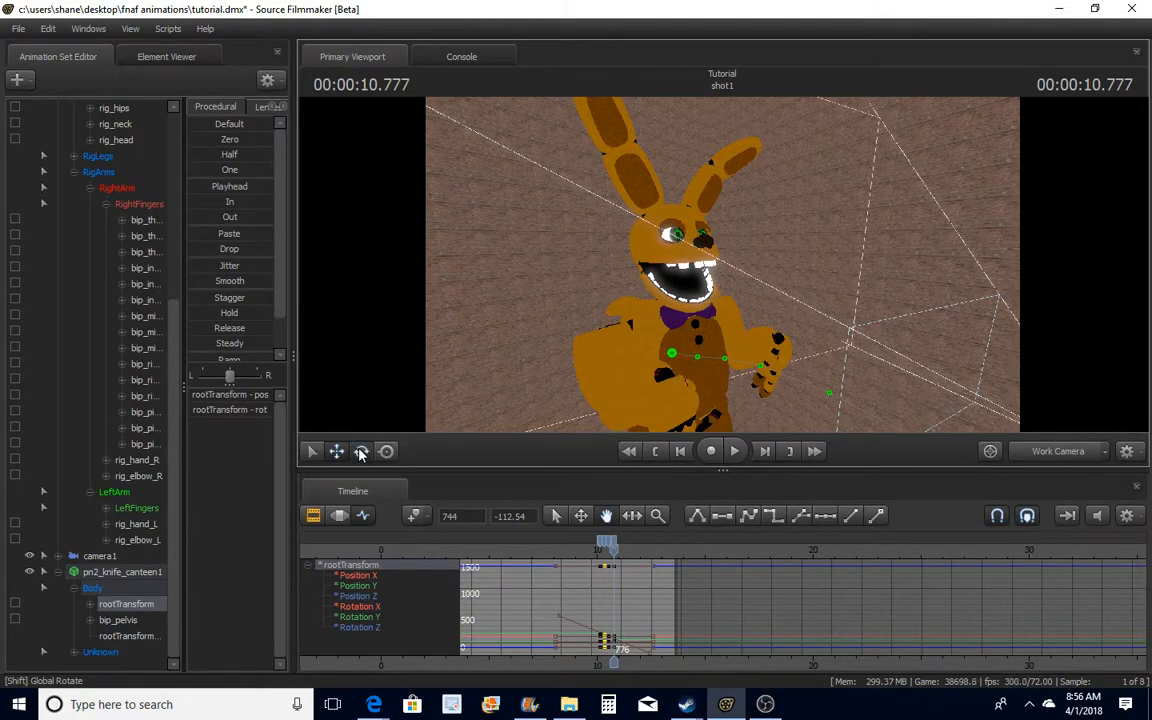
pyautogui.press('e')
pyautogui.moveTo(613, 554); pyautogui.dragTo(609, 551)
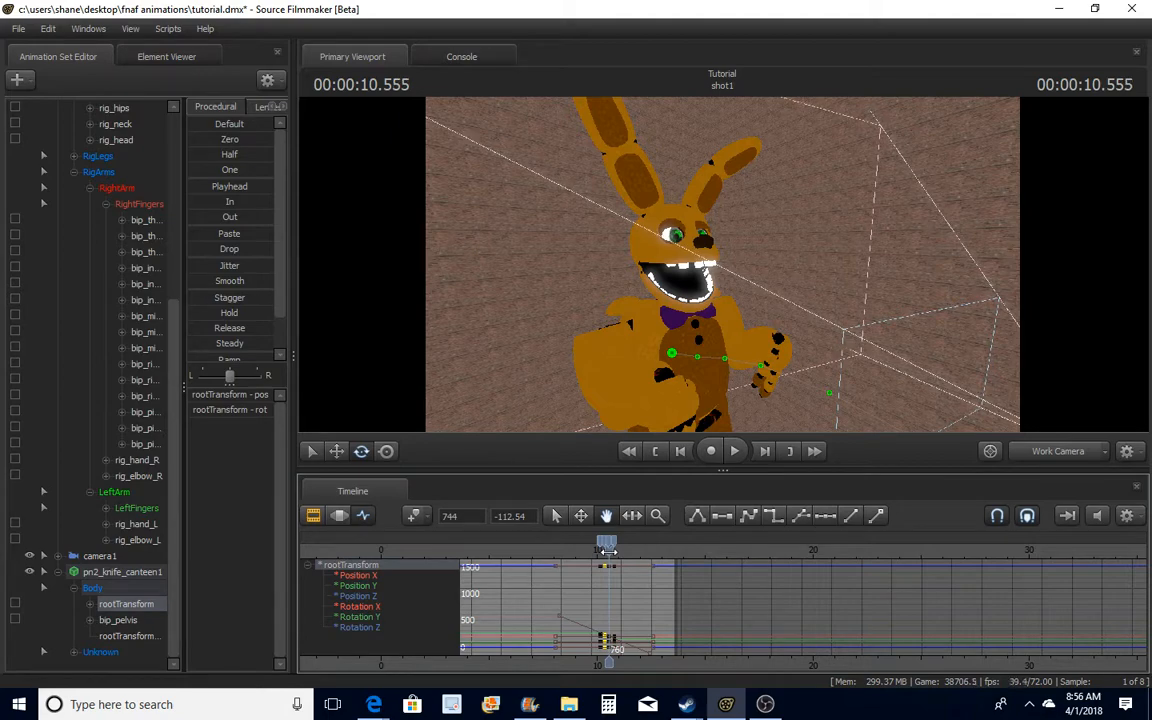
pyautogui.press('ctrl')
pyautogui.keyDown('ctrl'); pyautogui.click(675, 270); pyautogui.keyUp('ctrl')
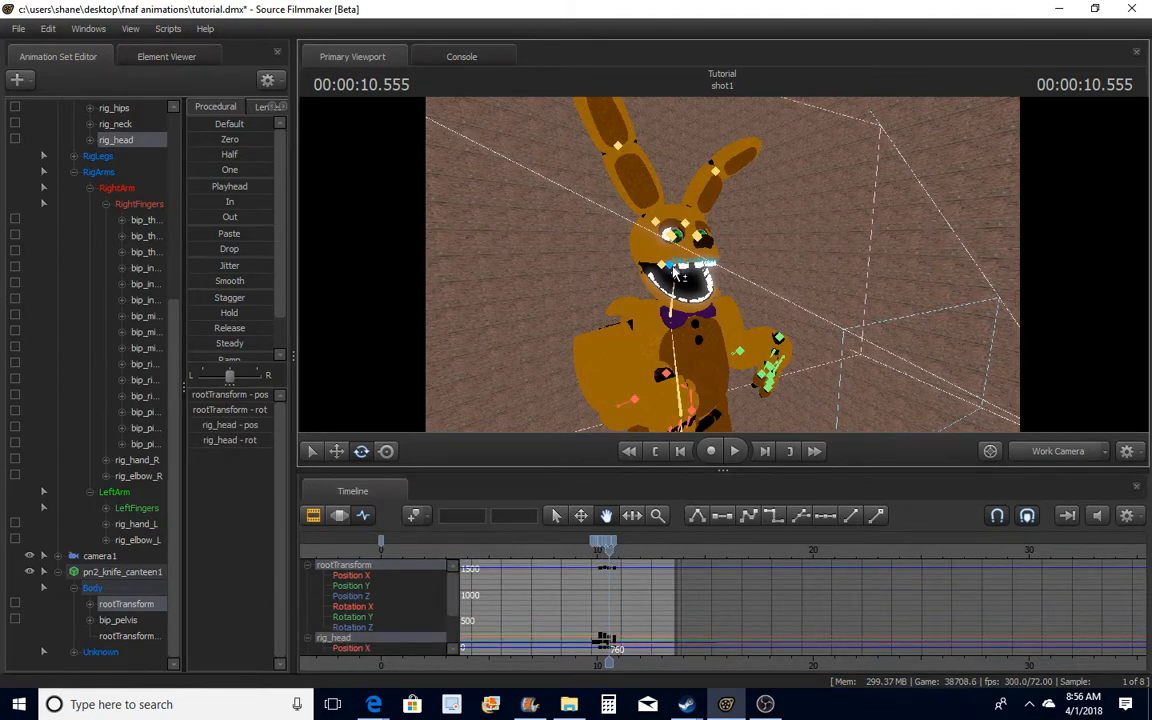
pyautogui.keyDown('ctrl'); pyautogui.click(673, 268); pyautogui.keyUp('ctrl')
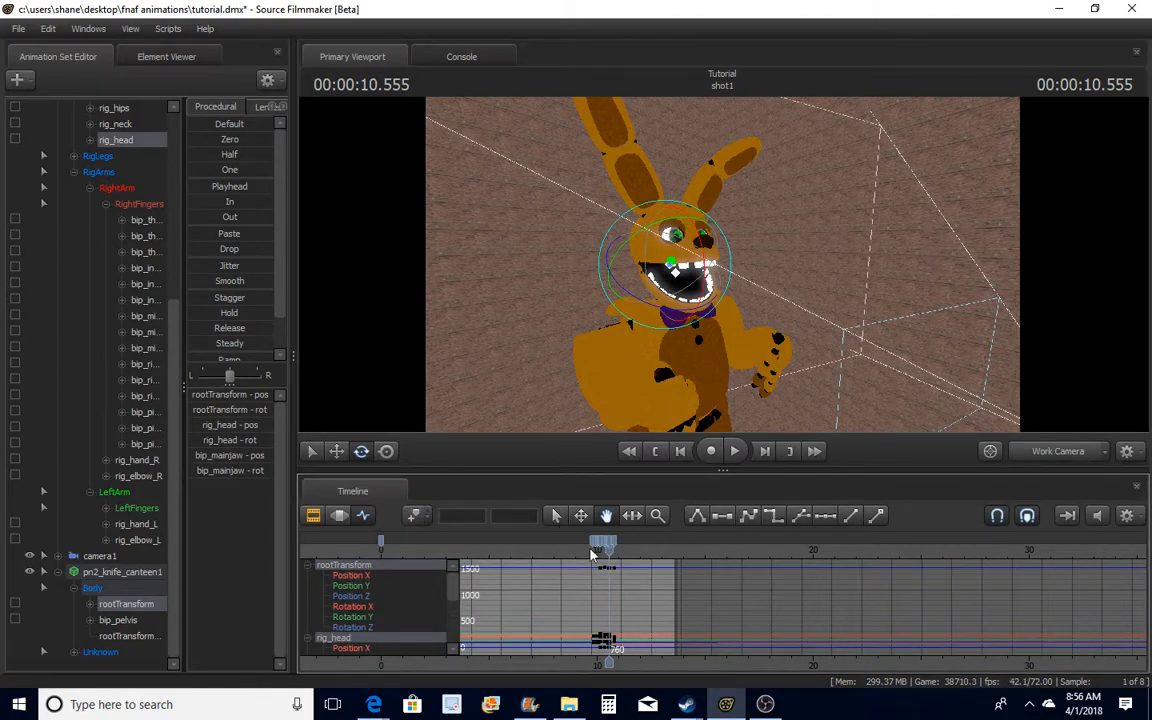
pyautogui.moveTo(769, 363); pyautogui.dragTo(760, 280)
pyautogui.keyDown('ctrl'); pyautogui.click(773, 321); pyautogui.keyUp('ctrl')
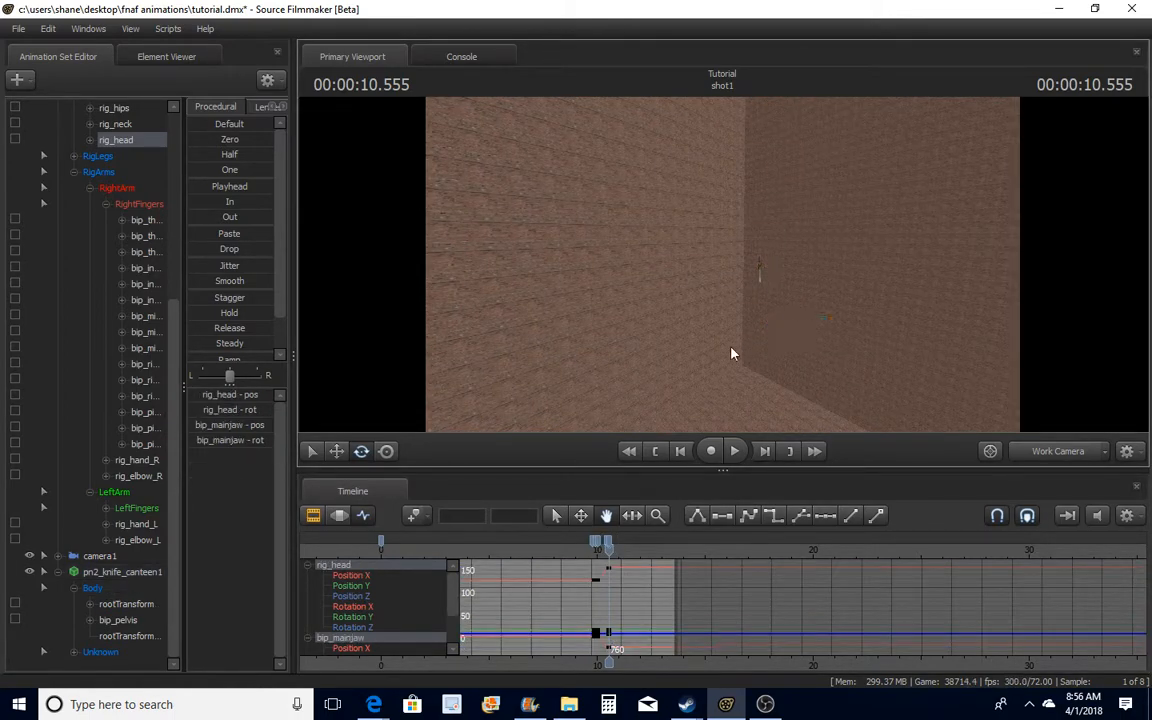
pyautogui.moveTo(732, 350); pyautogui.dragTo(480, 345)
pyautogui.moveTo(722, 290); pyautogui.dragTo(776, 294)
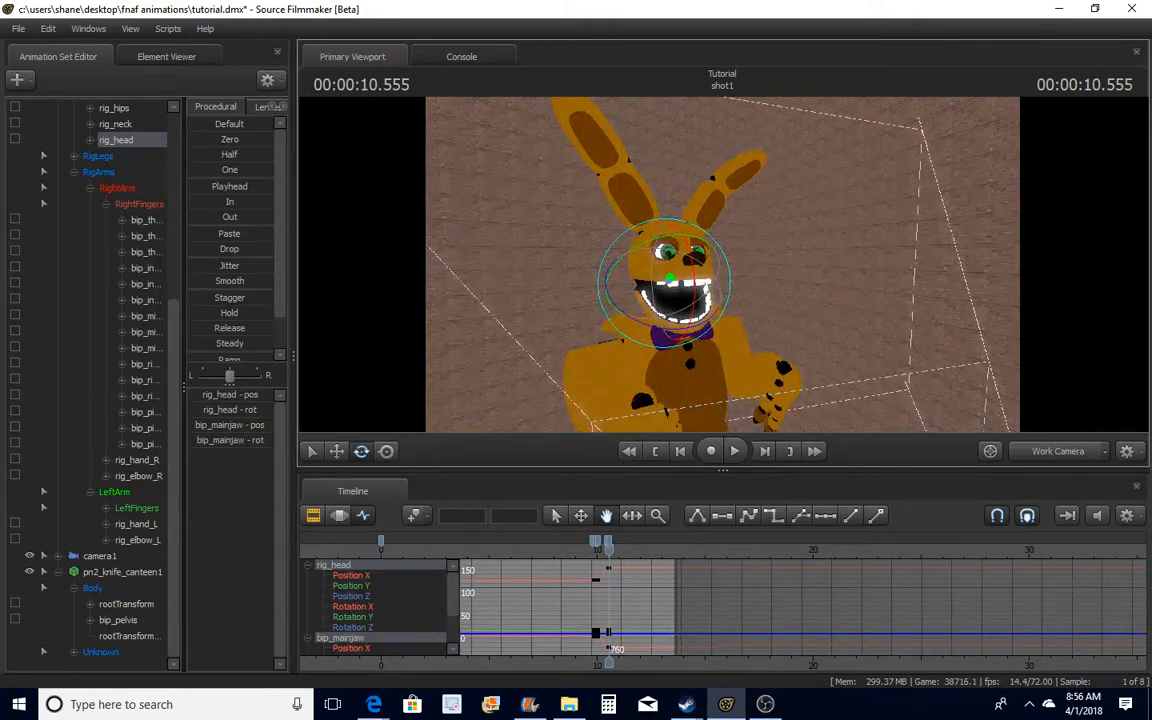
# At 10.694 seconds, rotate the head partway back from its throwing pose and close the main jaw
pyautogui.moveTo(612, 548); pyautogui.dragTo(614, 548)
pyautogui.click(694, 277)
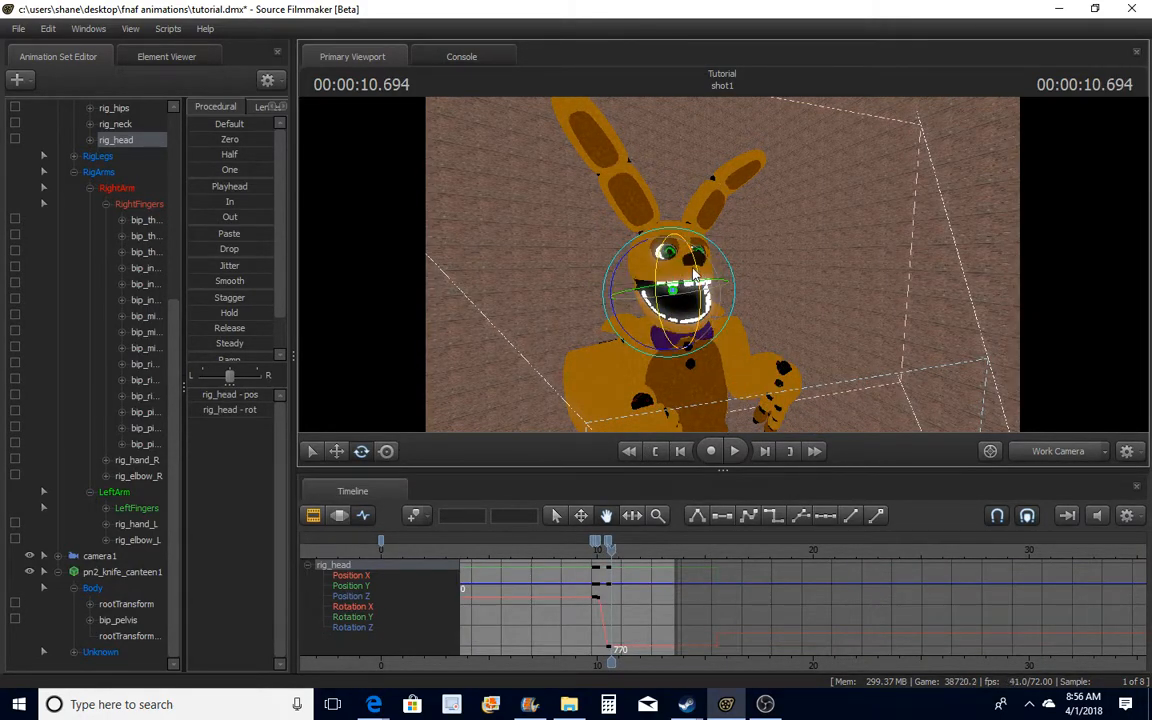
pyautogui.moveTo(703, 258)
pyautogui.mouseDown()
pyautogui.moveTo(679, 296)
pyautogui.moveTo(699, 235)
pyautogui.mouseUp()
pyautogui.keyDown('ctrl'); pyautogui.click(671, 287); pyautogui.keyUp('ctrl')
pyautogui.moveTo(848, 276); pyautogui.dragTo(700, 269)
pyautogui.press('s')
pyautogui.press('w')
pyautogui.hotkey('ctrl', 's')
pyautogui.press('s')
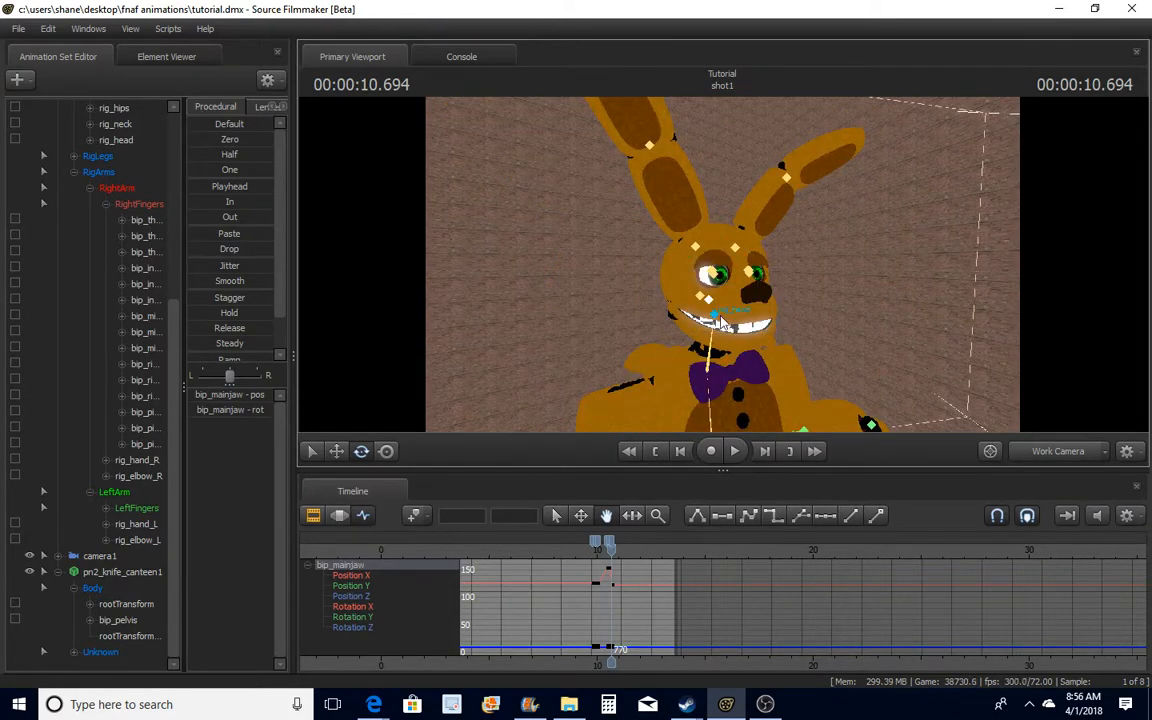
# Hold the head's pose at 10.888 seconds and turn the head sideways toward the view at 11.138 seconds
pyautogui.keyDown('ctrl'); pyautogui.click(714, 314); pyautogui.keyUp('ctrl')
pyautogui.moveTo(612, 550); pyautogui.dragTo(618, 550)
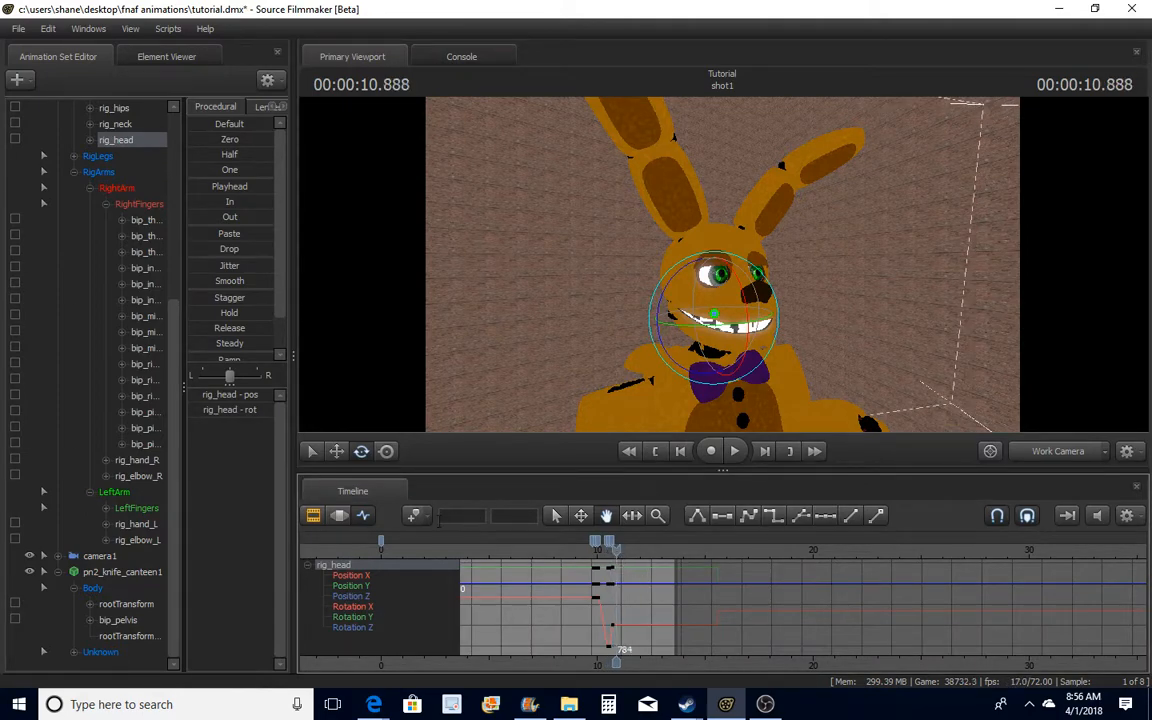
pyautogui.click(621, 549)
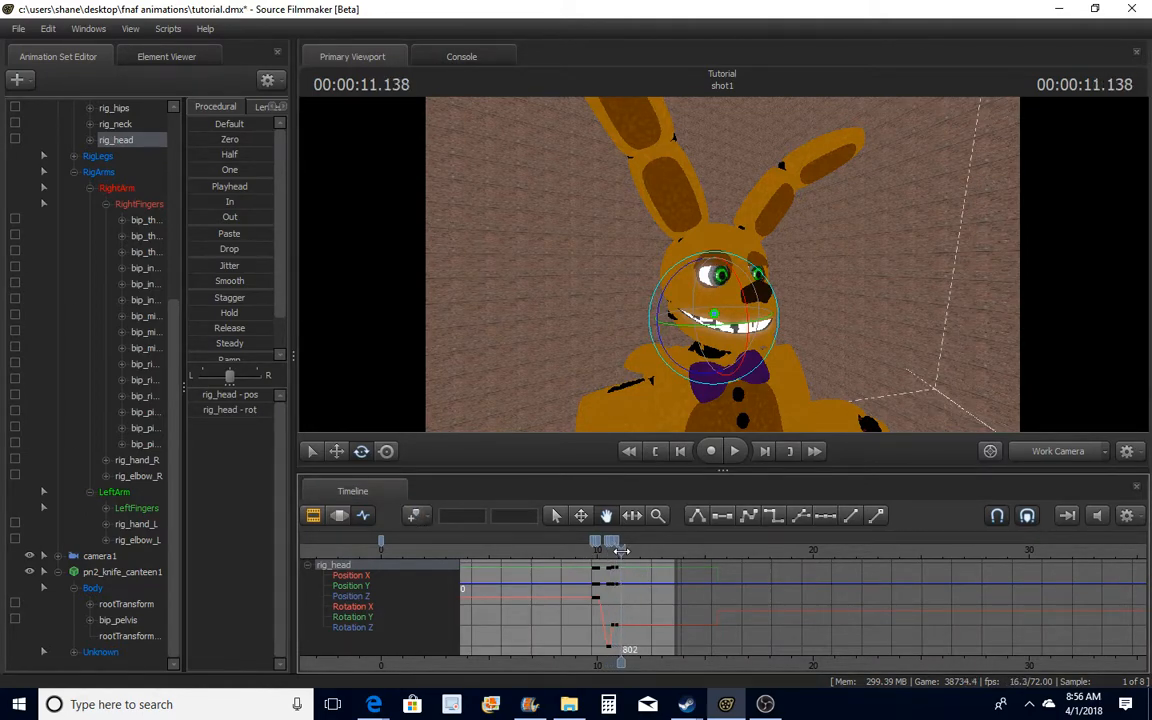
pyautogui.moveTo(745, 325); pyautogui.dragTo(712, 316)
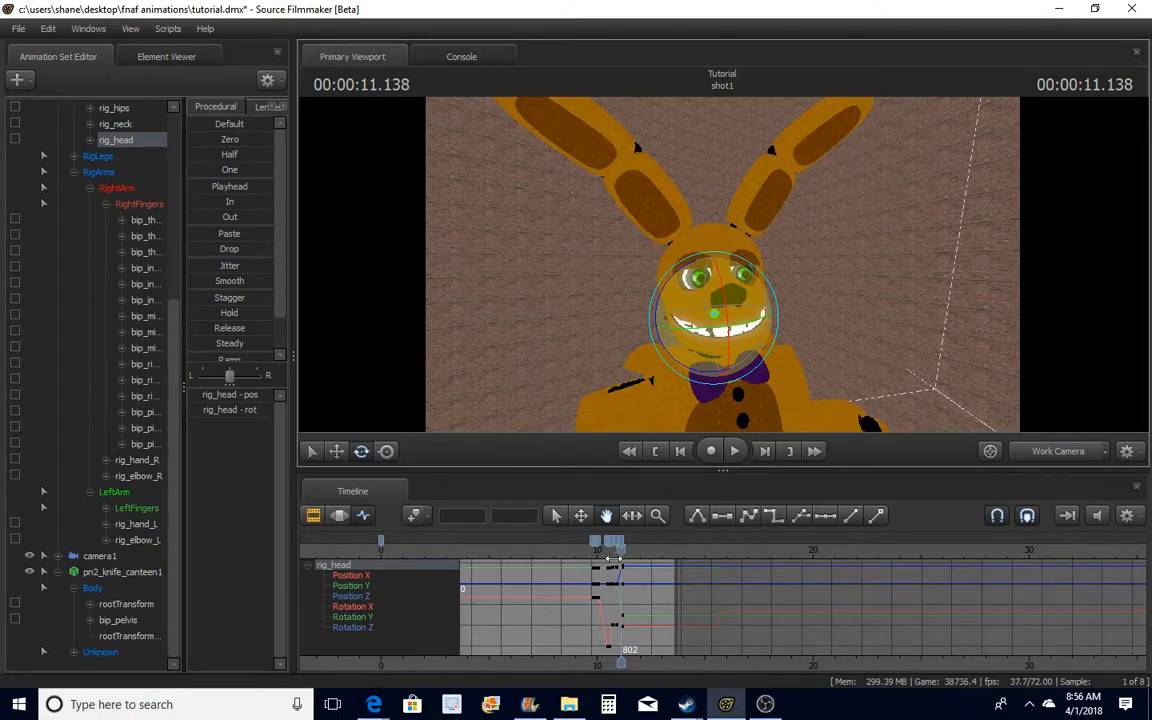
# Swing the head back the opposite way at 11.333 seconds and continue the shake with new rotations from 11.555 seconds
pyautogui.moveTo(621, 563); pyautogui.dragTo(625, 563)
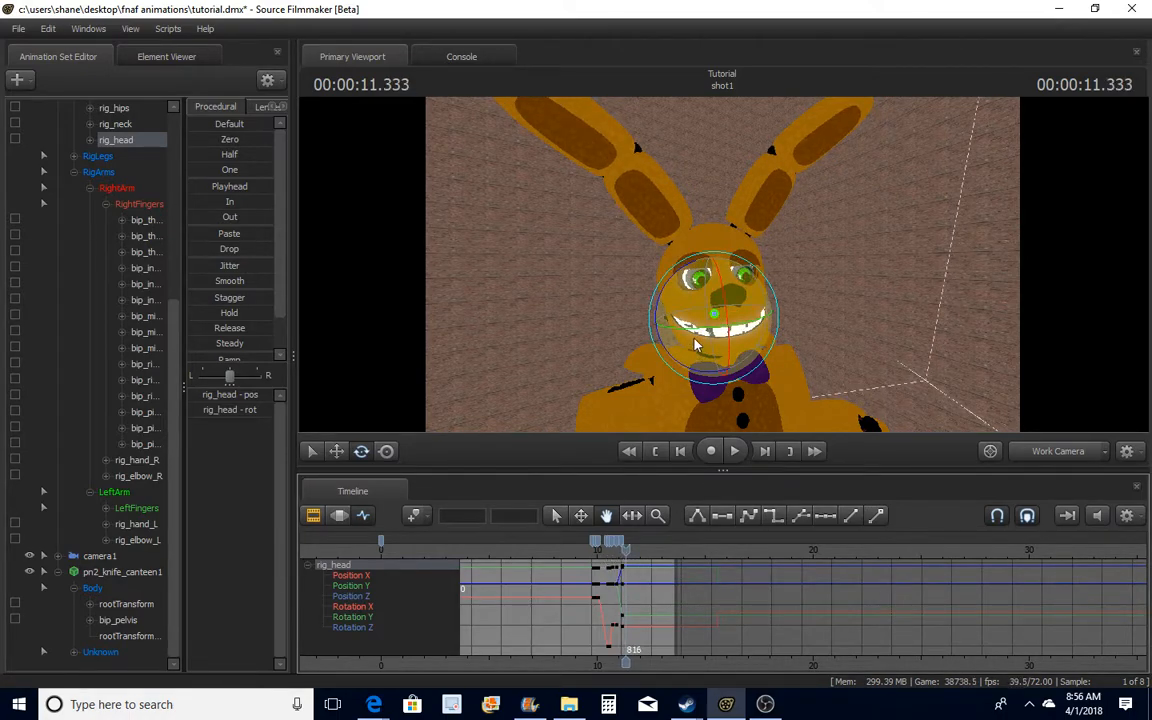
pyautogui.moveTo(697, 345); pyautogui.dragTo(712, 420)
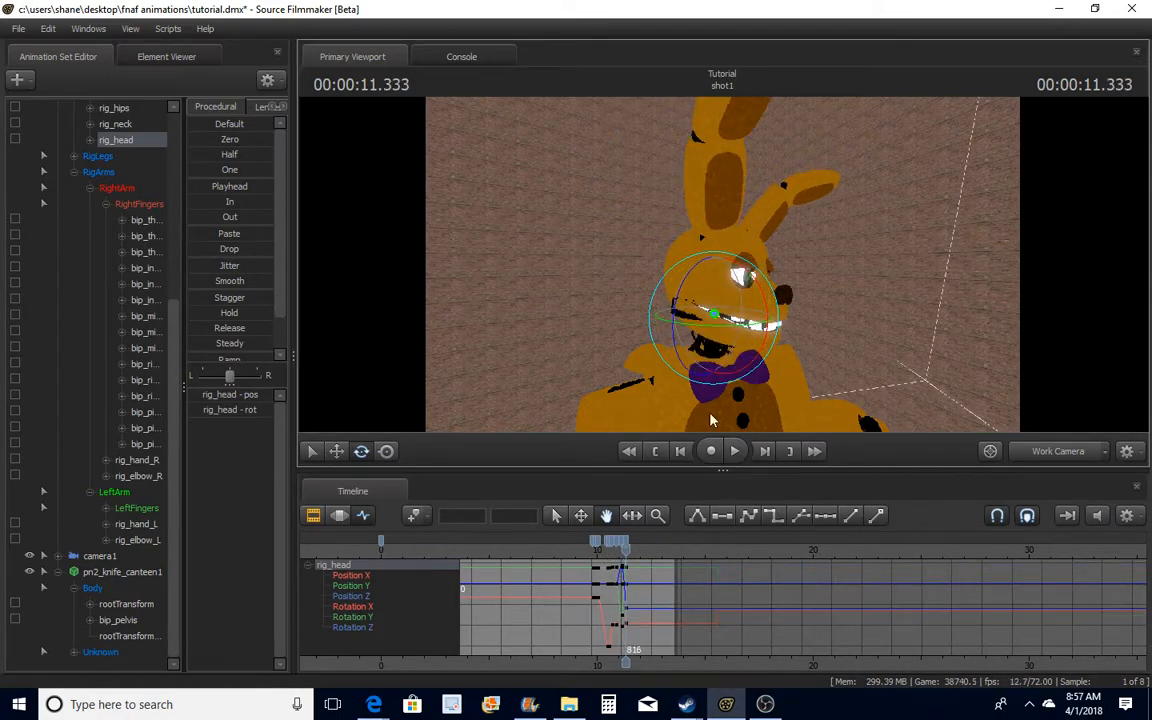
pyautogui.moveTo(627, 557); pyautogui.dragTo(630, 557)
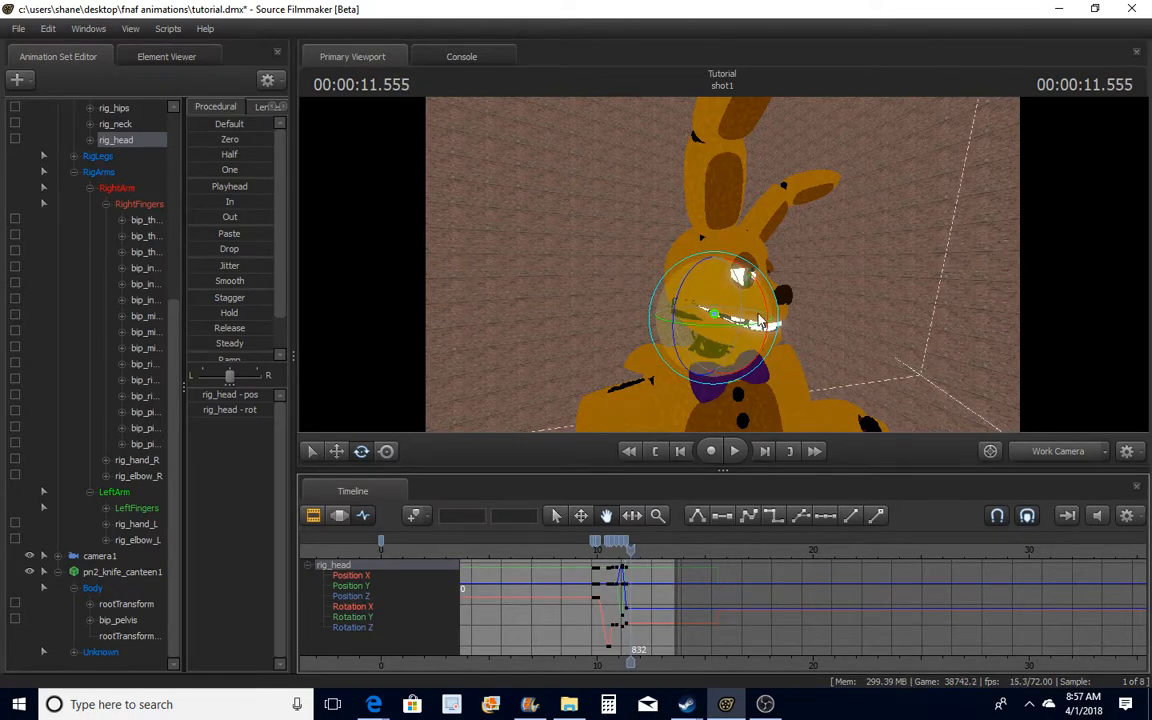
pyautogui.moveTo(751, 310); pyautogui.dragTo(636, 381)
pyautogui.moveTo(628, 550); pyautogui.dragTo(636, 550)
pyautogui.moveTo(706, 320); pyautogui.dragTo(768, 333)
# Continue the head shake by turning the head back and up at 12.222 seconds and rotating it again at 12.444 seconds
pyautogui.click(641, 545)
pyautogui.moveTo(640, 560); pyautogui.dragTo(645, 548)
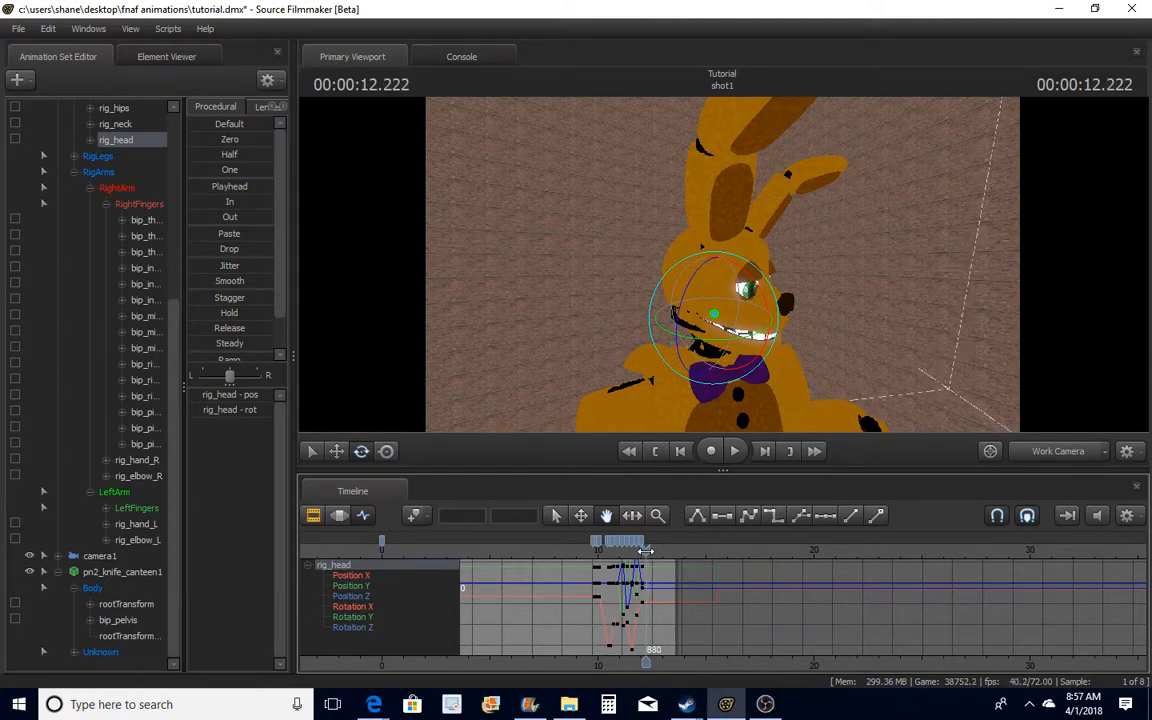
pyautogui.moveTo(737, 287); pyautogui.dragTo(700, 320)
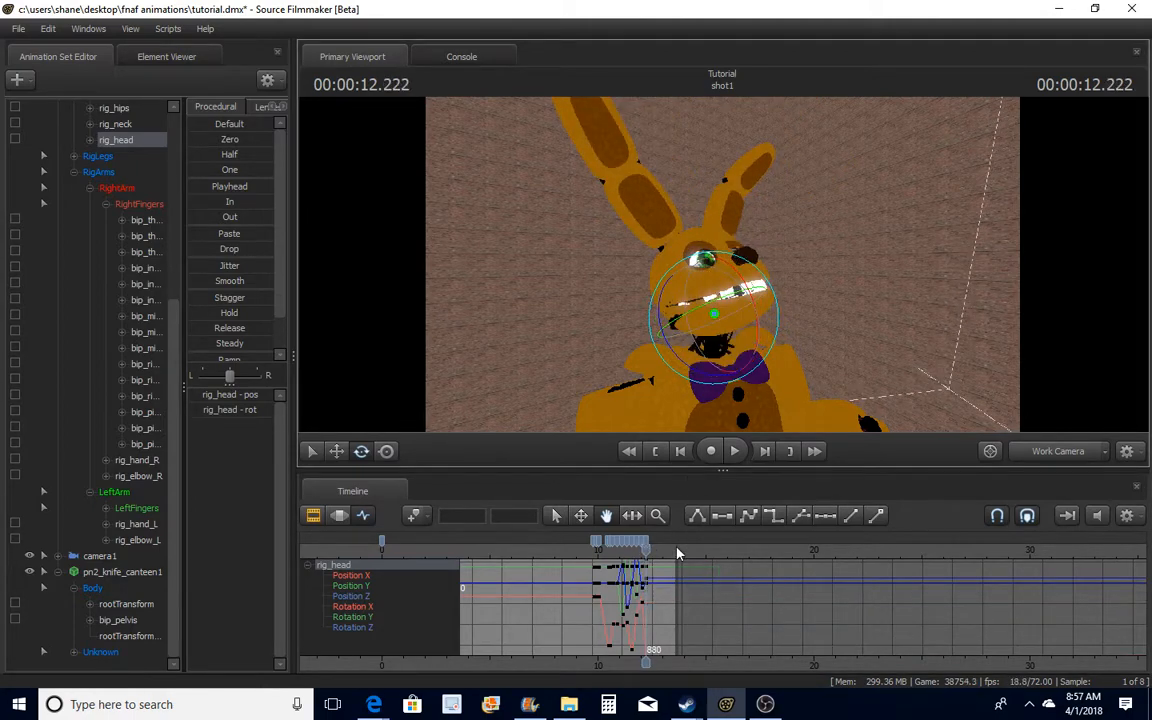
pyautogui.moveTo(646, 548); pyautogui.dragTo(650, 548)
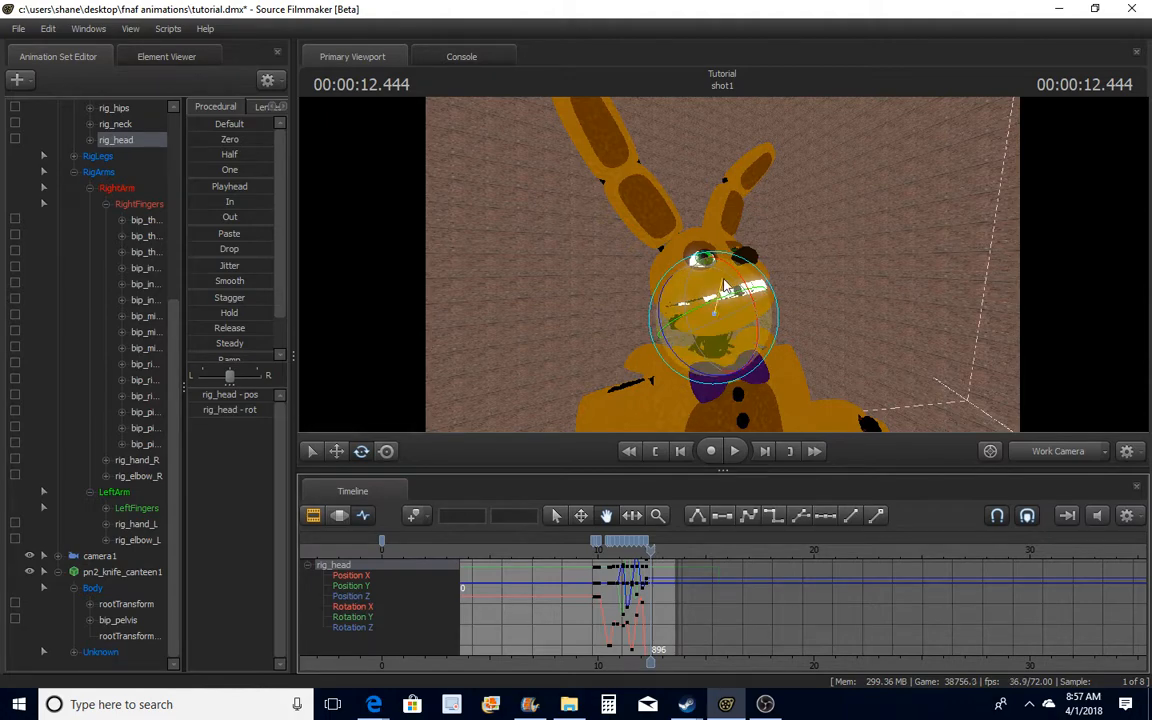
pyautogui.moveTo(695, 345); pyautogui.dragTo(706, 335)
# Turn the head away to the side at 12.736 seconds and tilt it farther down at 13.027 seconds
pyautogui.moveTo(646, 549); pyautogui.dragTo(653, 549)
pyautogui.moveTo(712, 305)
pyautogui.mouseDown()
pyautogui.moveTo(727, 289)
pyautogui.moveTo(718, 305)
pyautogui.mouseUp()
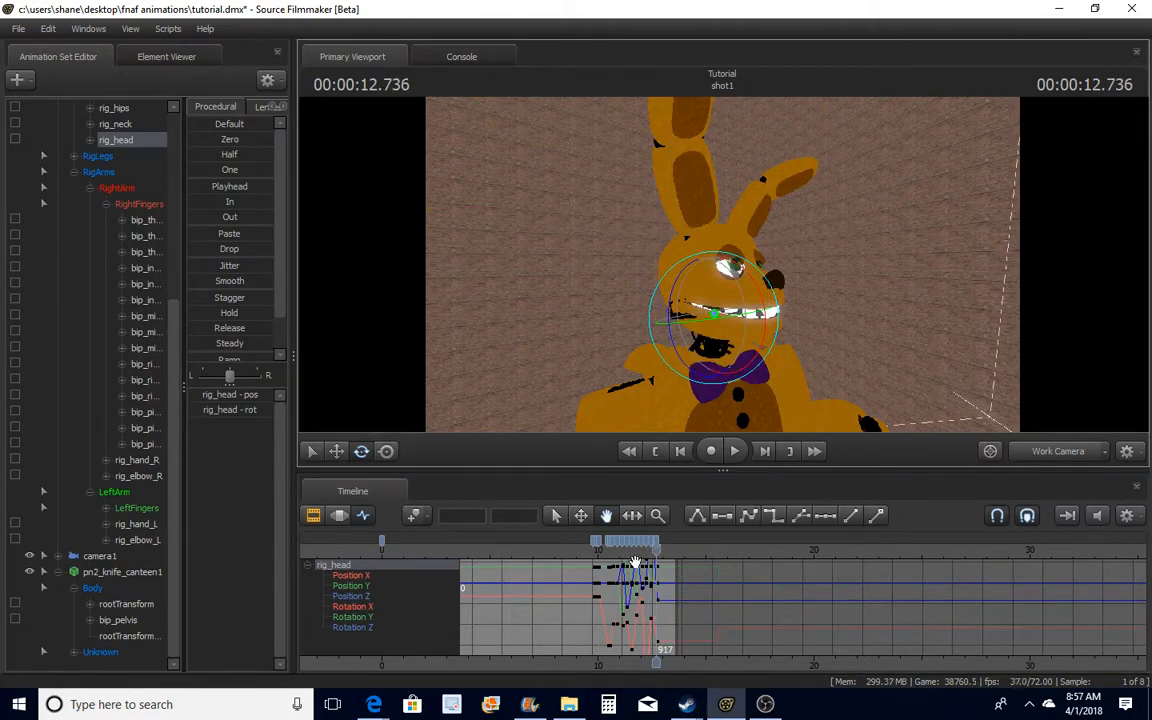
pyautogui.moveTo(657, 549); pyautogui.dragTo(662, 549)
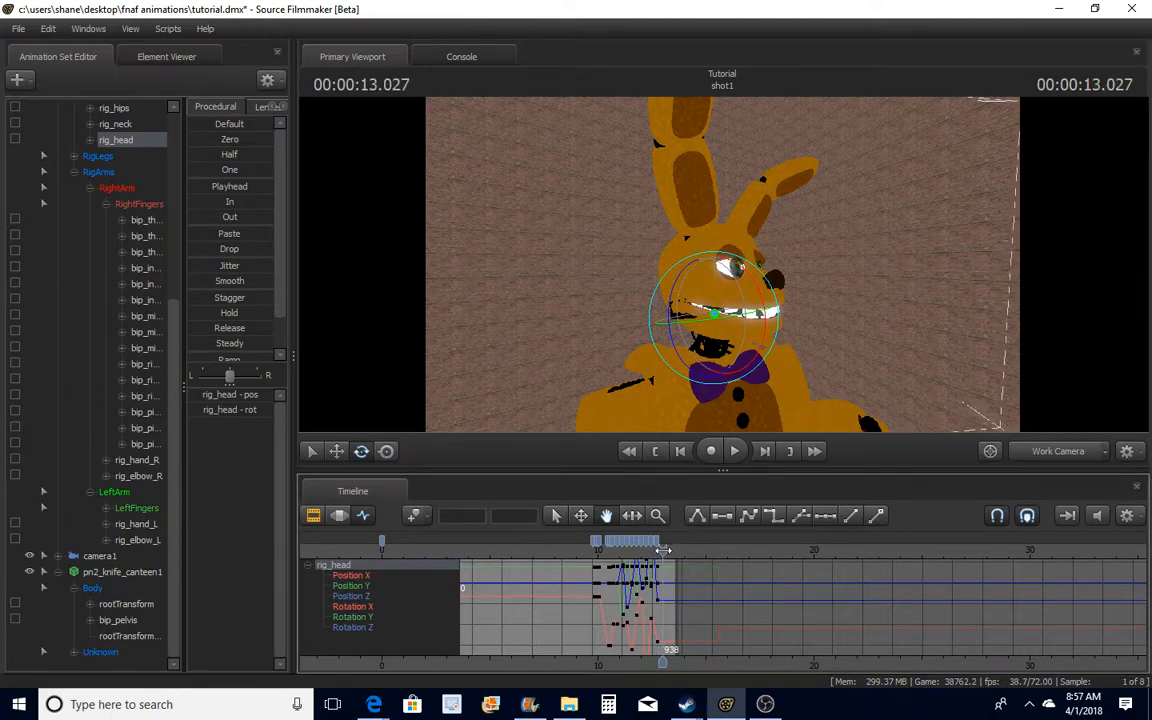
pyautogui.moveTo(762, 310); pyautogui.dragTo(735, 315)
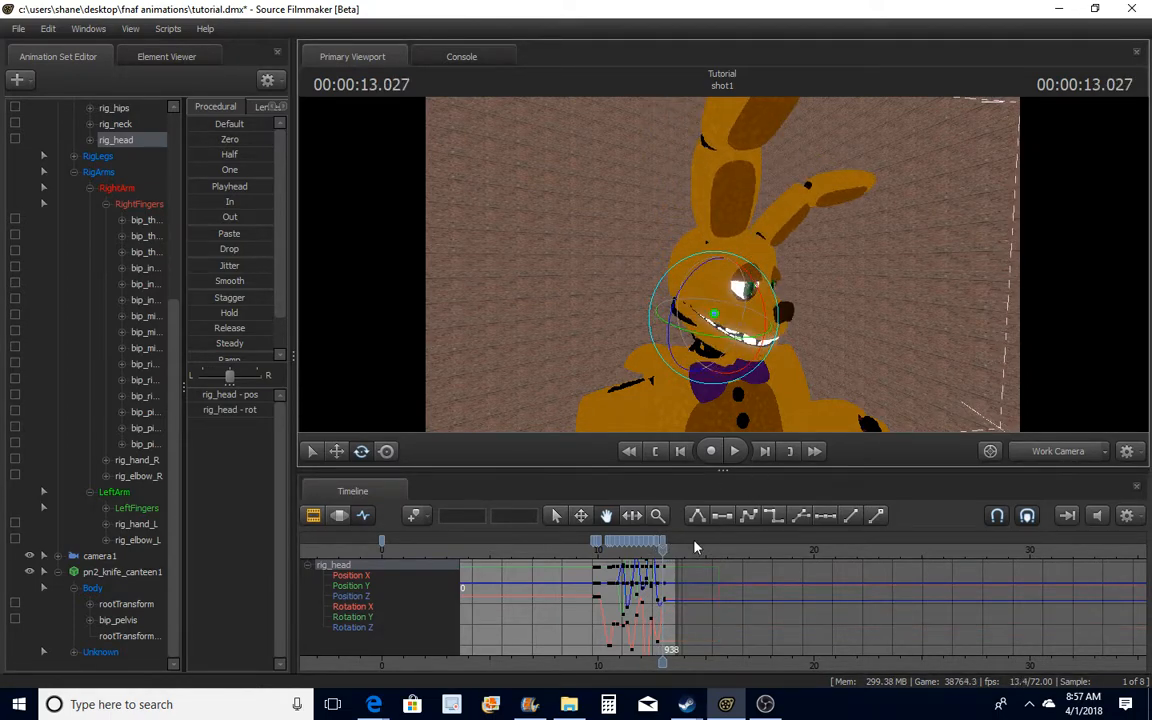
# Try extending the head shake with alternating rotations at 13.291, 13.444 and 13.555 seconds
pyautogui.moveTo(659, 549); pyautogui.dragTo(669, 549)
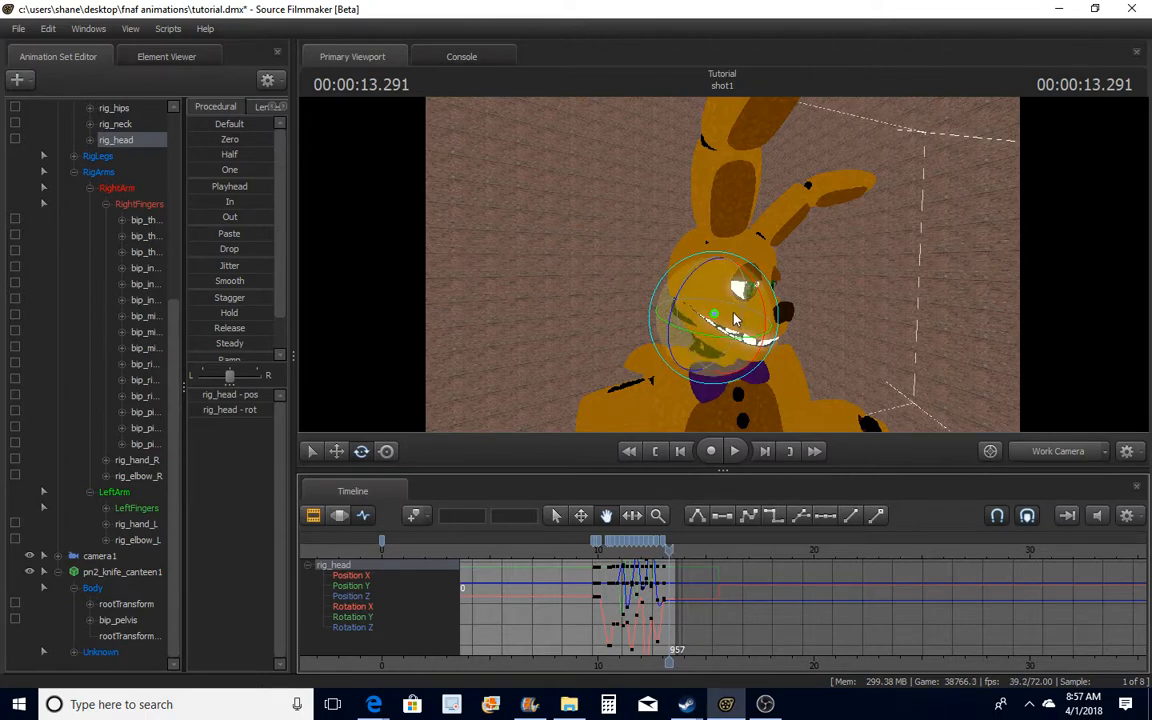
pyautogui.moveTo(700, 298); pyautogui.dragTo(615, 306)
pyautogui.moveTo(669, 549); pyautogui.dragTo(673, 552)
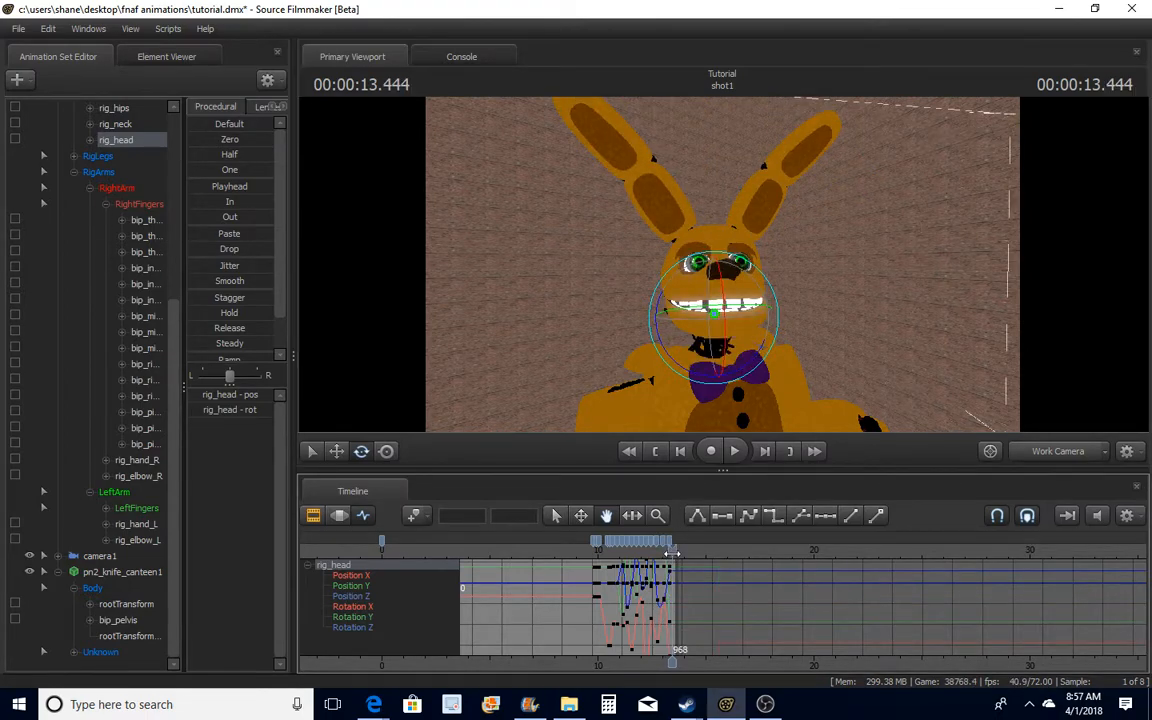
pyautogui.moveTo(716, 316); pyautogui.dragTo(675, 335)
pyautogui.moveTo(676, 551); pyautogui.dragTo(677, 545)
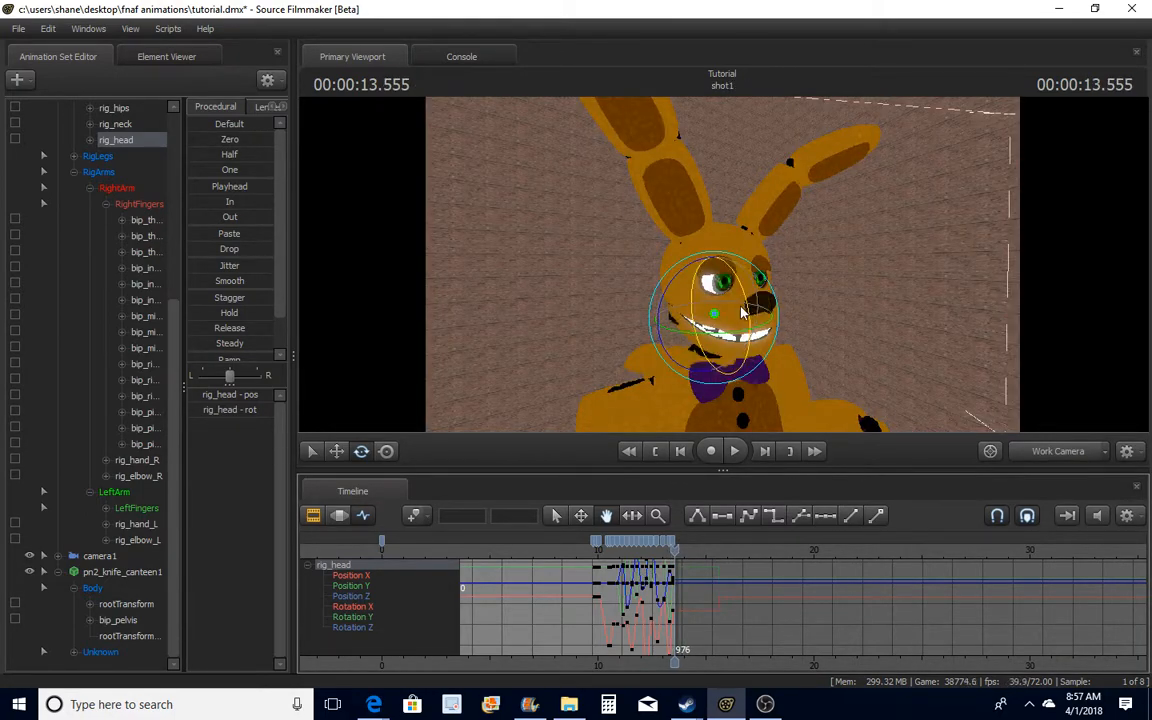
pyautogui.moveTo(742, 313); pyautogui.dragTo(724, 272)
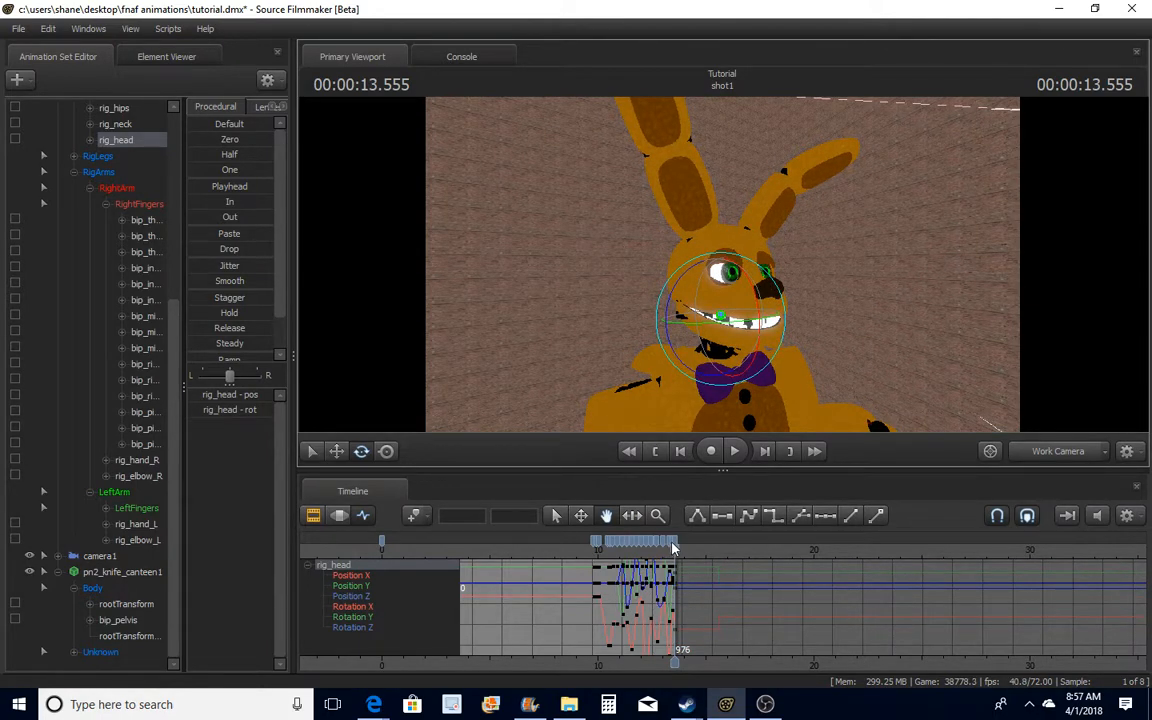
# Delete the last three head keyframes, those after 13.027 seconds
pyautogui.rightClick(676, 548)
pyautogui.click(690, 442)
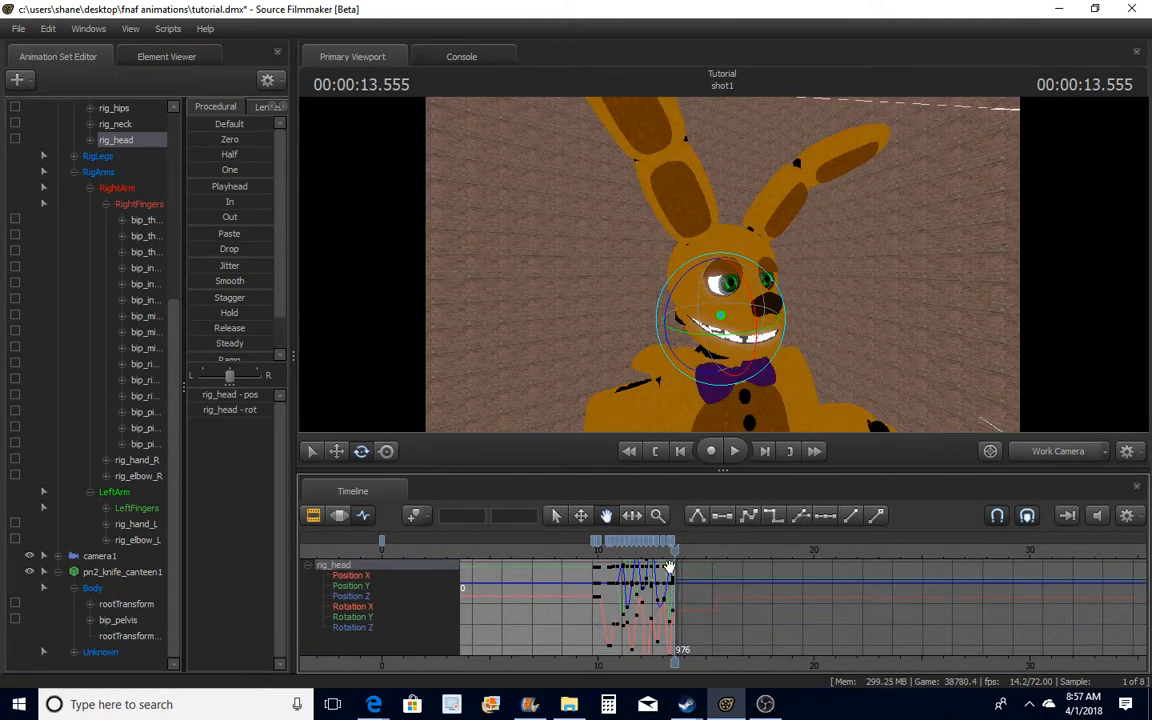
pyautogui.click(669, 567)
pyautogui.rightClick(674, 542)
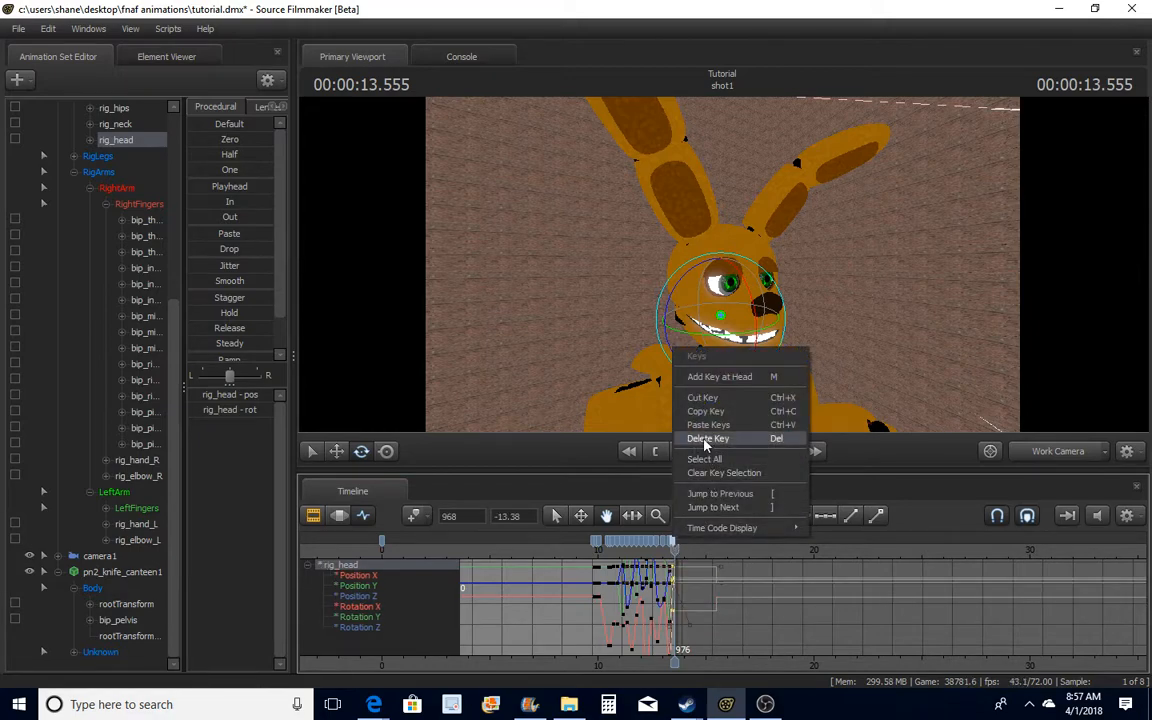
pyautogui.click(706, 440)
pyautogui.moveTo(673, 543); pyautogui.dragTo(646, 551)
pyautogui.rightClick(670, 542)
pyautogui.click(712, 442)
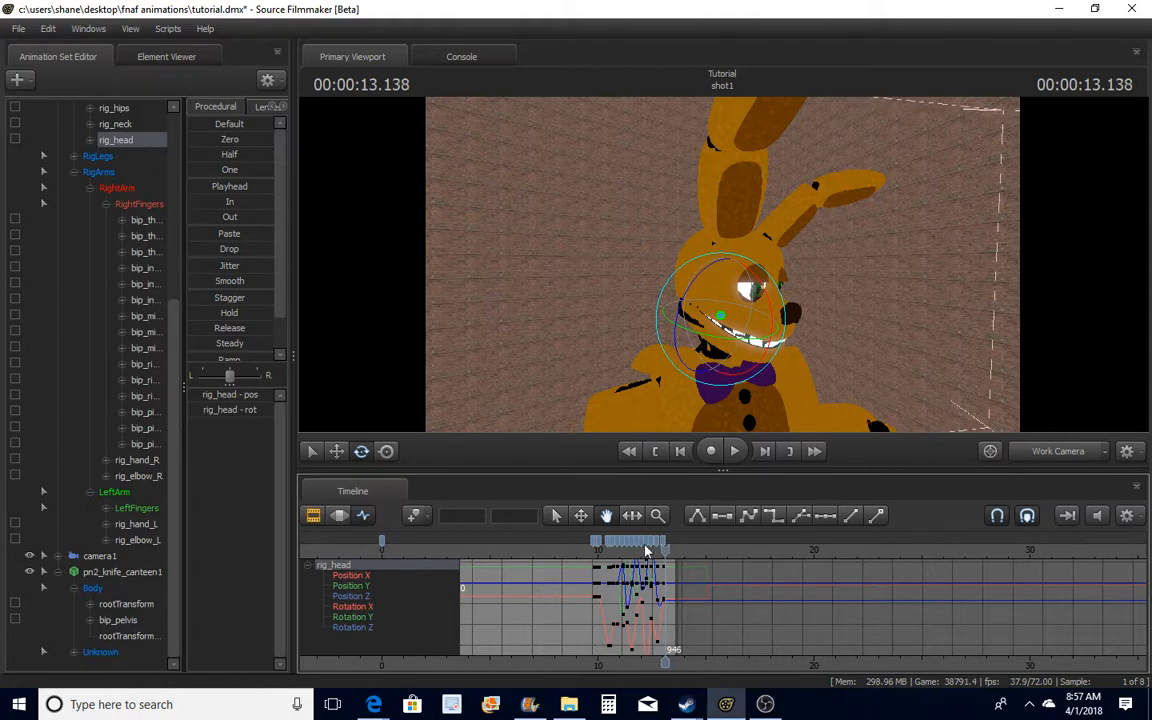
# Copy the head's first keyframe at frame 0 and paste it at 13.138 seconds to restore the starting pose
pyautogui.click(382, 540)
pyautogui.rightClick(382, 540)
pyautogui.click(449, 413)
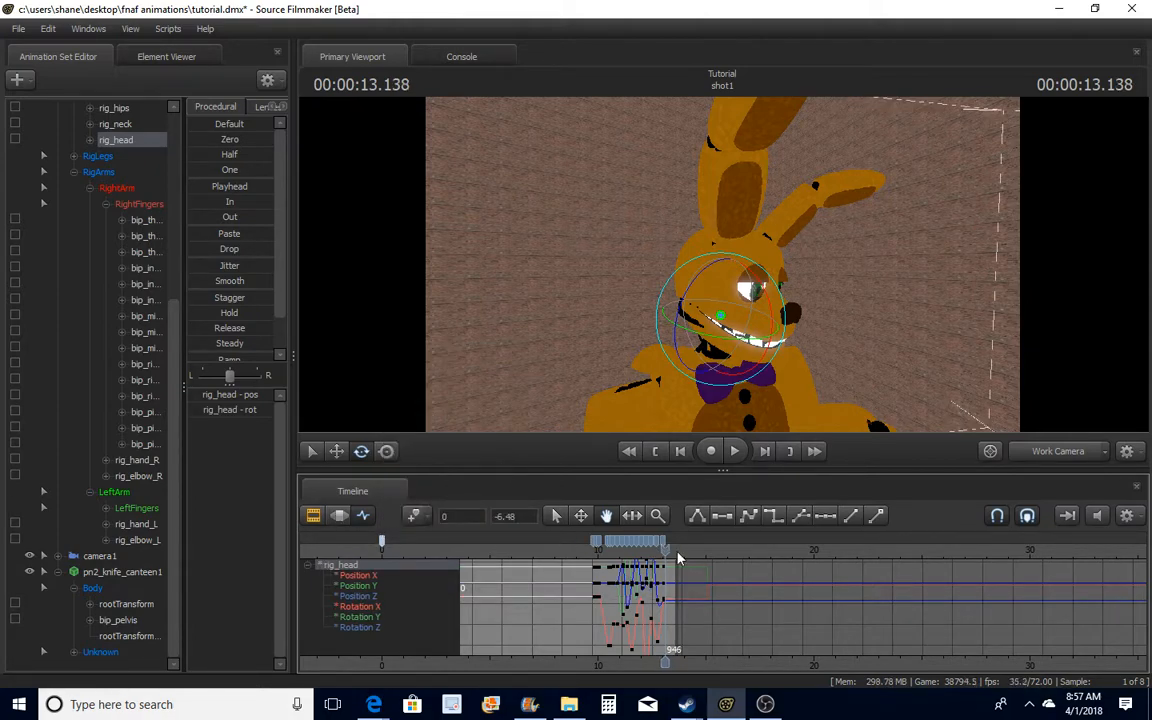
pyautogui.rightClick(670, 541)
pyautogui.click(727, 429)
# Select the knife's rootTransform and set a keyframe holding its landed position at about 13.1 seconds
pyautogui.press('s')
pyautogui.moveTo(812, 395); pyautogui.dragTo(949, 375)
pyautogui.press('w')
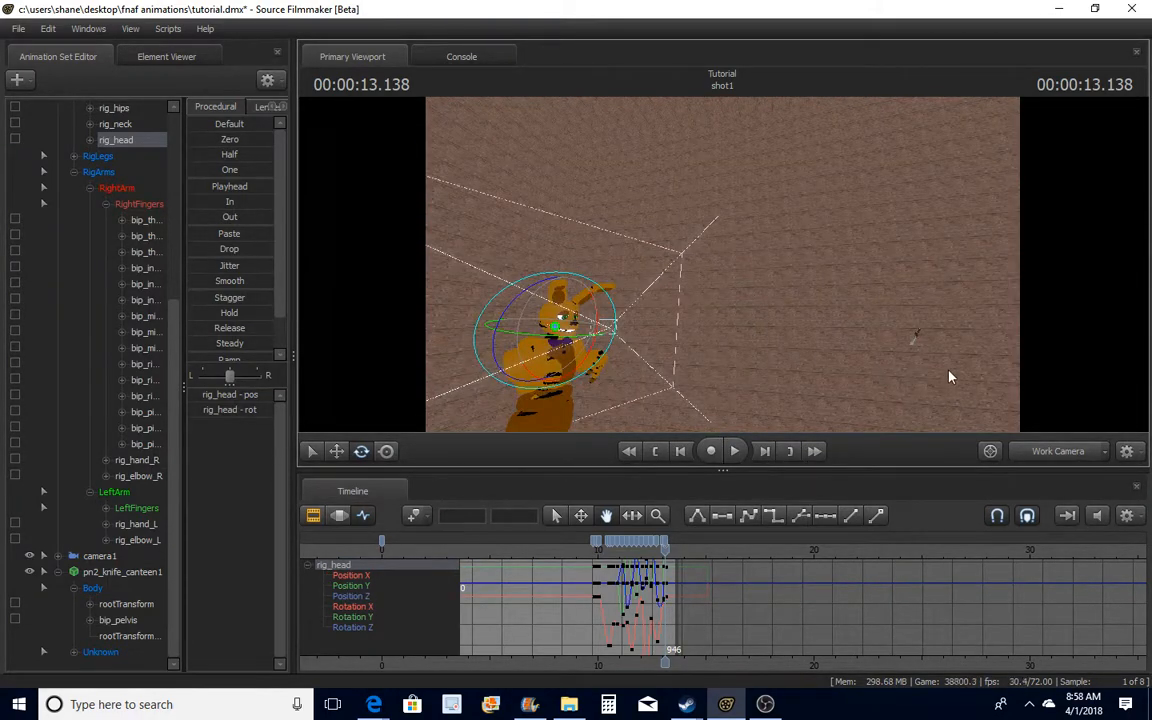
pyautogui.press('ctrl')
pyautogui.click(931, 381)
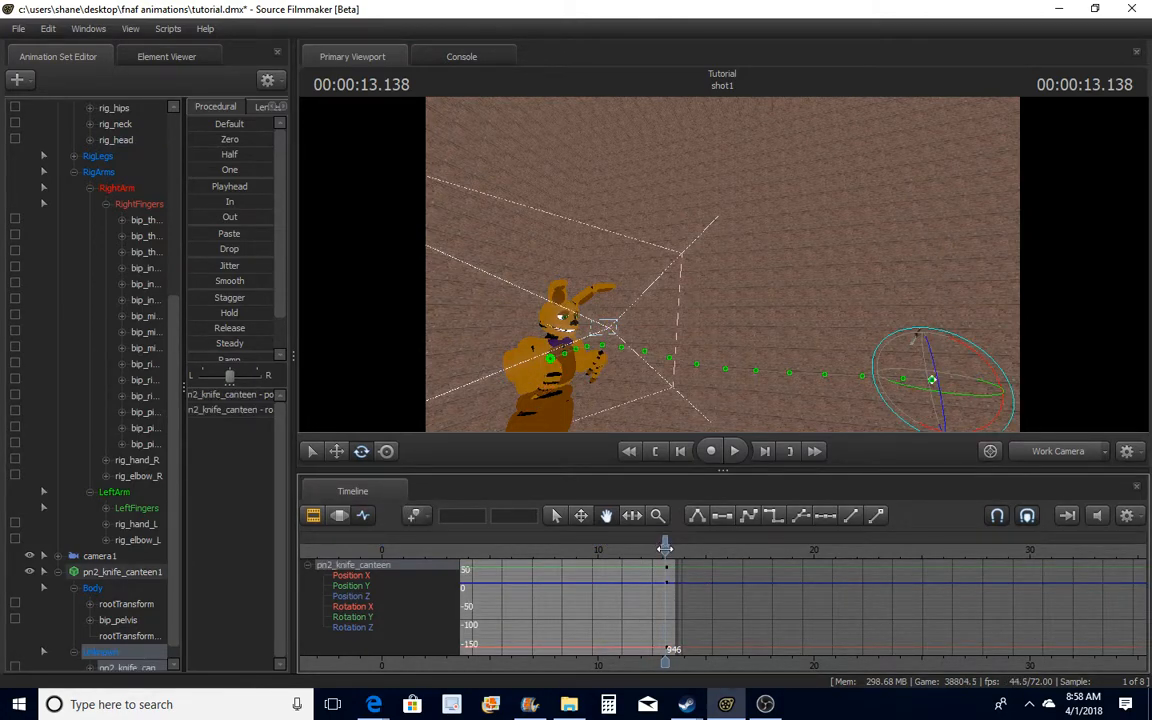
pyautogui.moveTo(760, 367); pyautogui.dragTo(724, 268)
pyautogui.press('ctrl')
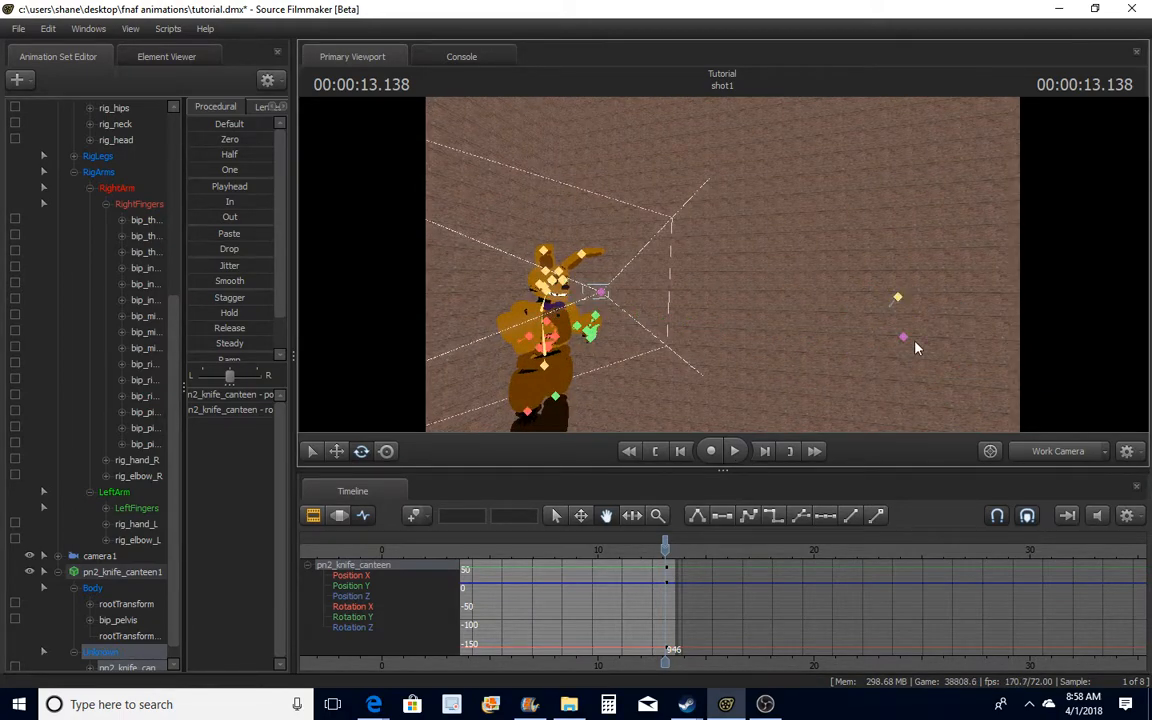
pyautogui.click(904, 339)
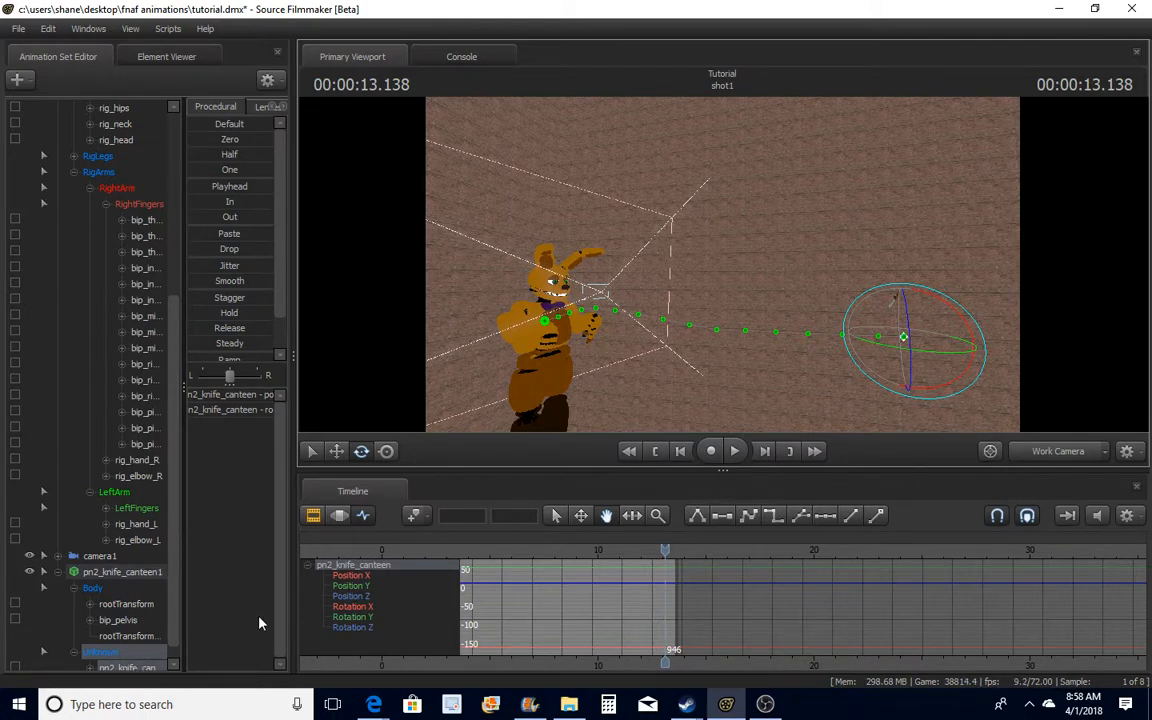
pyautogui.click(127, 605)
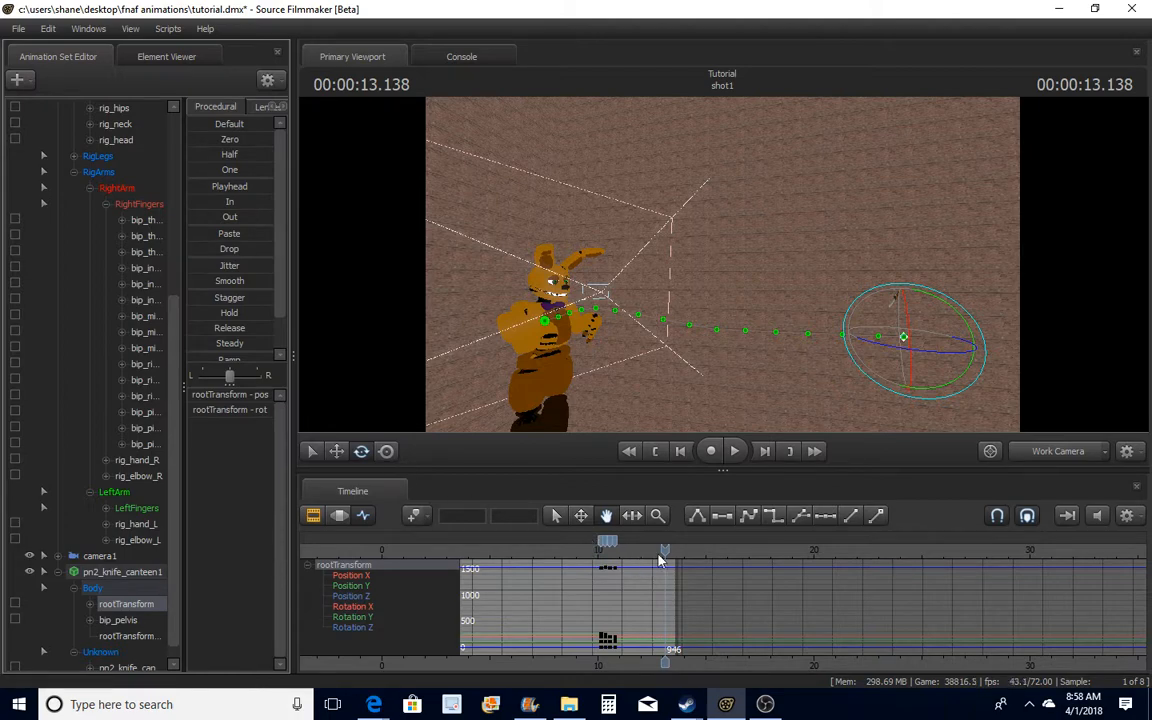
pyautogui.moveTo(665, 548)
pyautogui.mouseDown()
pyautogui.moveTo(665, 565)
pyautogui.moveTo(669, 552)
pyautogui.mouseUp()
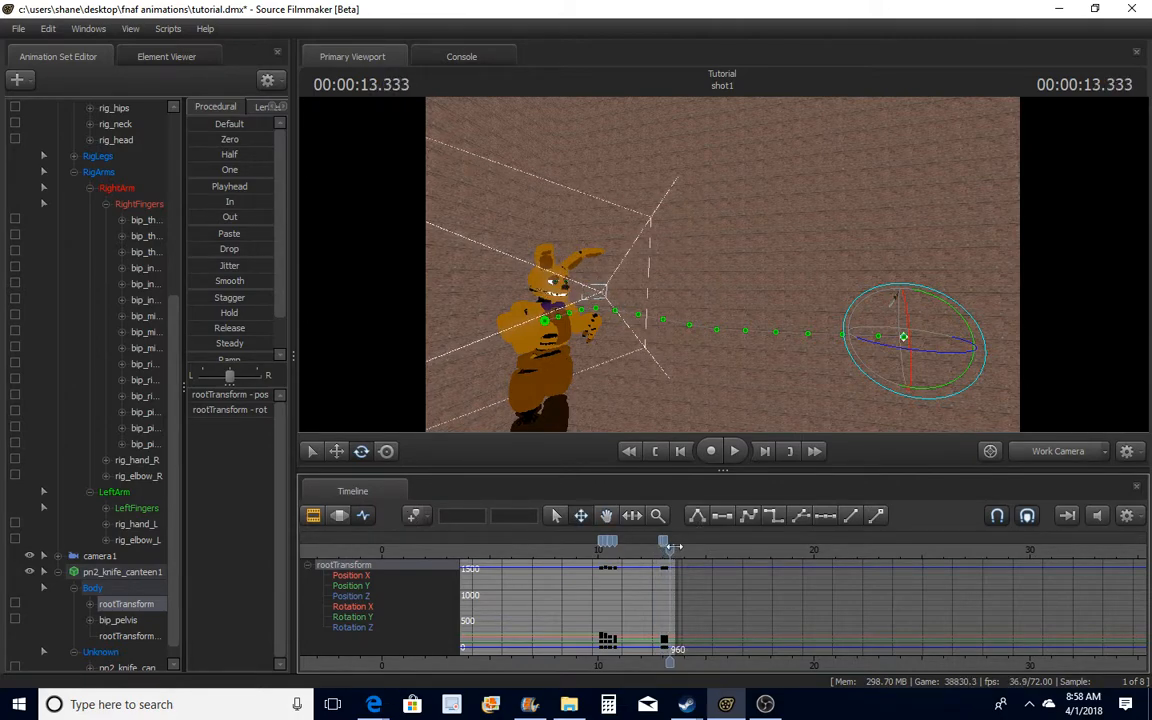
# Bring the knife back in front of springbonnie's head at 13.333 seconds and turn its blade toward the face
pyautogui.click(903, 337)
pyautogui.click(336, 451)
pyautogui.moveTo(855, 330); pyautogui.dragTo(530, 312)
pyautogui.press('w')
pyautogui.moveTo(840, 356); pyautogui.dragTo(772, 268)
pyautogui.press('w')
pyautogui.press('a')
pyautogui.moveTo(714, 298); pyautogui.dragTo(615, 341)
pyautogui.press('e')
pyautogui.press('d')
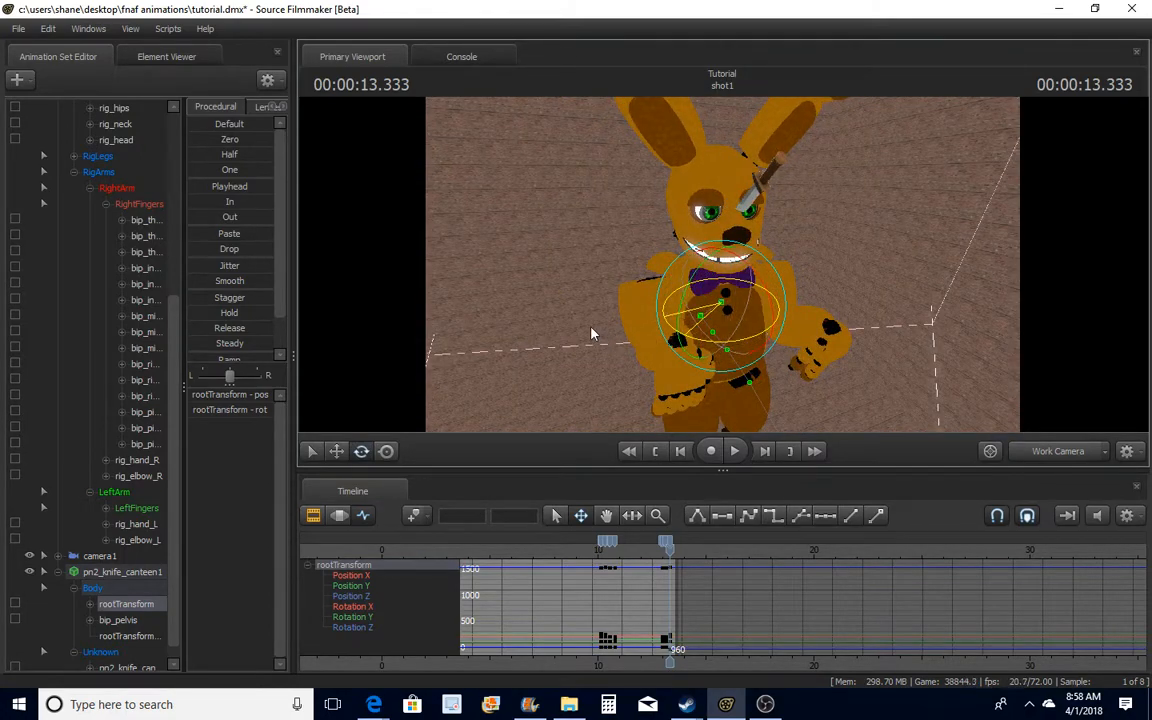
pyautogui.moveTo(573, 327); pyautogui.dragTo(771, 245)
pyautogui.press('w')
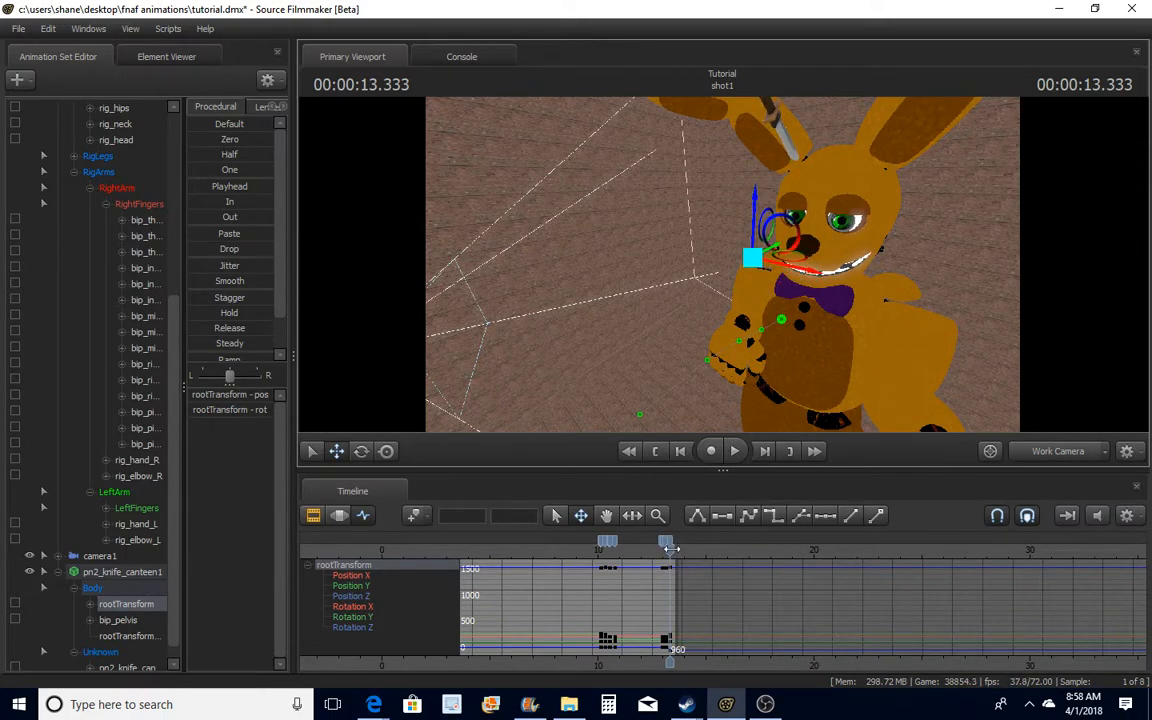
# Push the knife into springbonnie's forehead at 13.472 seconds and check its placement through camera1
pyautogui.moveTo(671, 548); pyautogui.dragTo(673, 551)
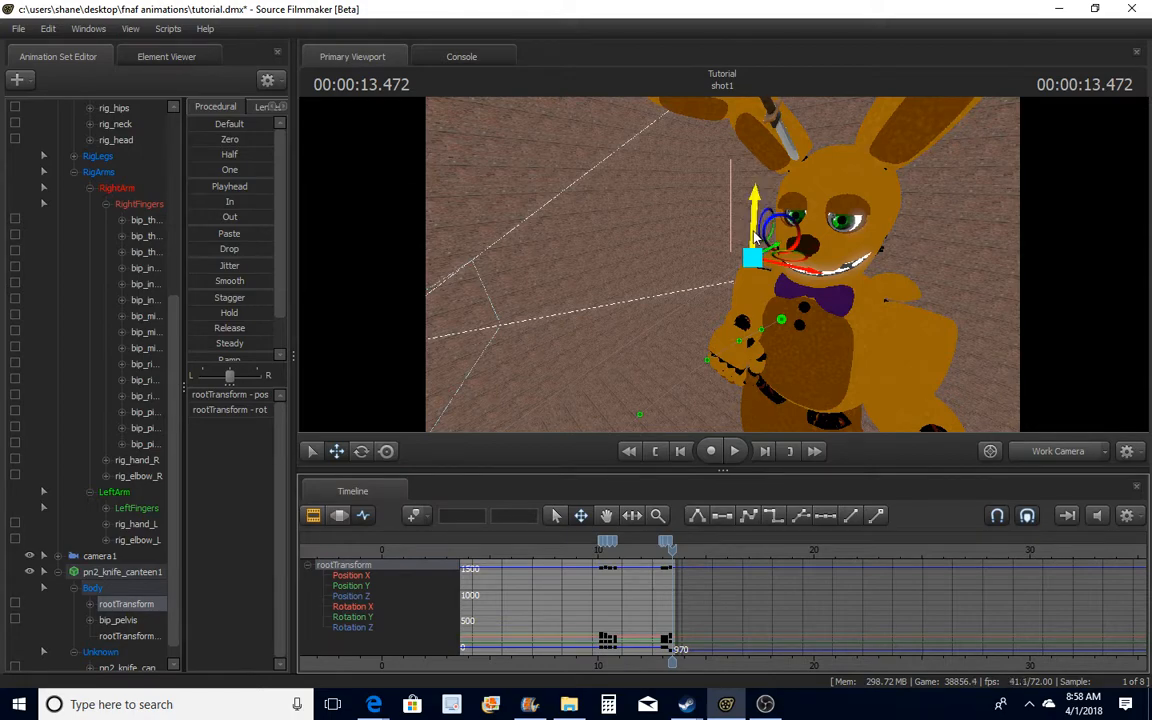
pyautogui.moveTo(771, 257)
pyautogui.mouseDown()
pyautogui.moveTo(791, 214)
pyautogui.moveTo(787, 244)
pyautogui.mouseUp()
pyautogui.moveTo(838, 289); pyautogui.dragTo(842, 292)
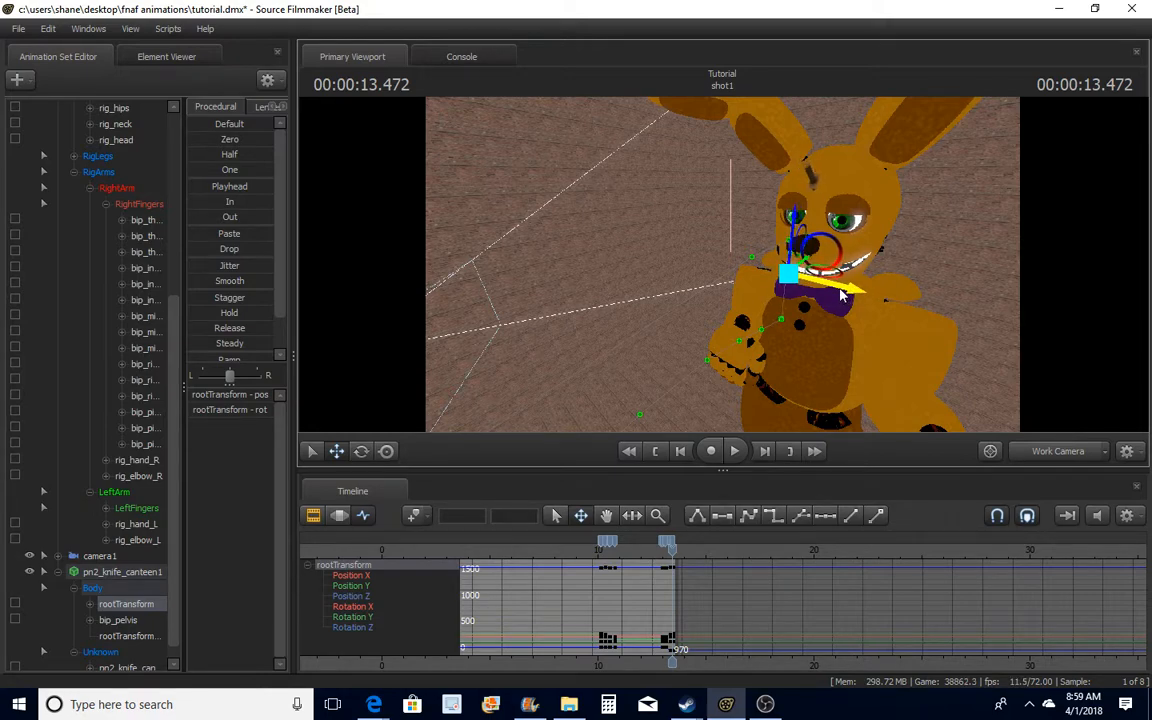
pyautogui.moveTo(801, 221); pyautogui.dragTo(802, 257)
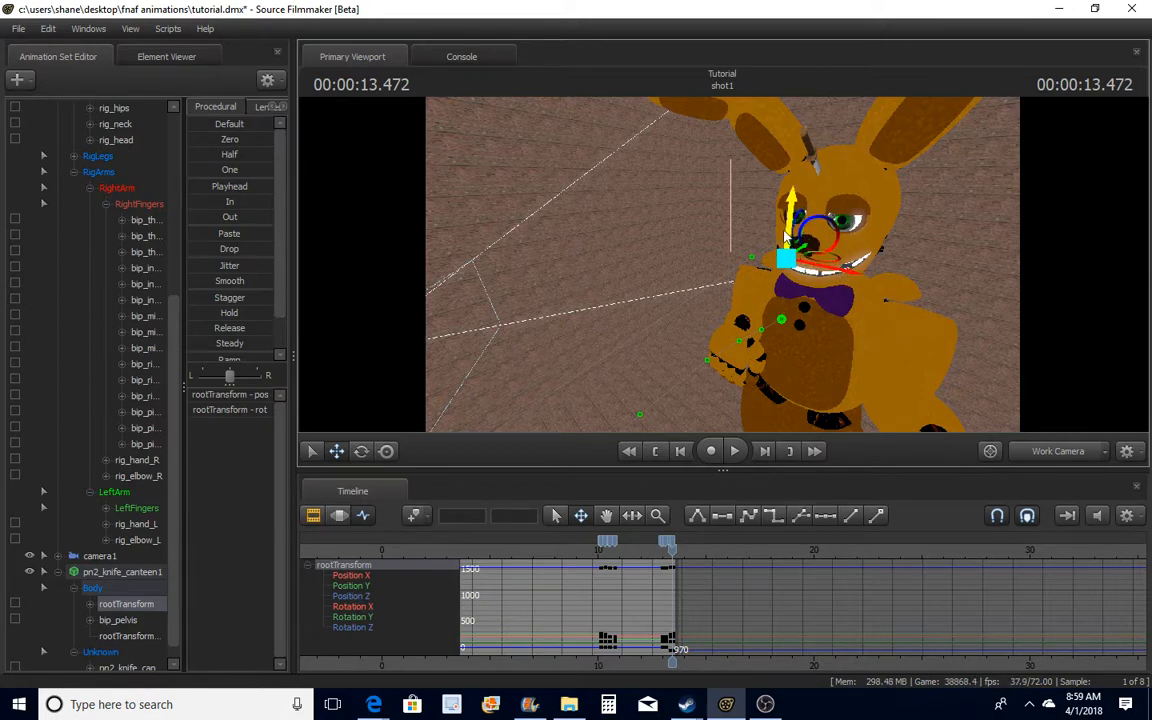
pyautogui.moveTo(787, 230); pyautogui.dragTo(788, 243)
pyautogui.moveTo(955, 275); pyautogui.dragTo(1040, 245)
pyautogui.keyDown('alt'); pyautogui.moveTo(722, 264); pyautogui.dragTo(830, 264); pyautogui.keyUp('alt')
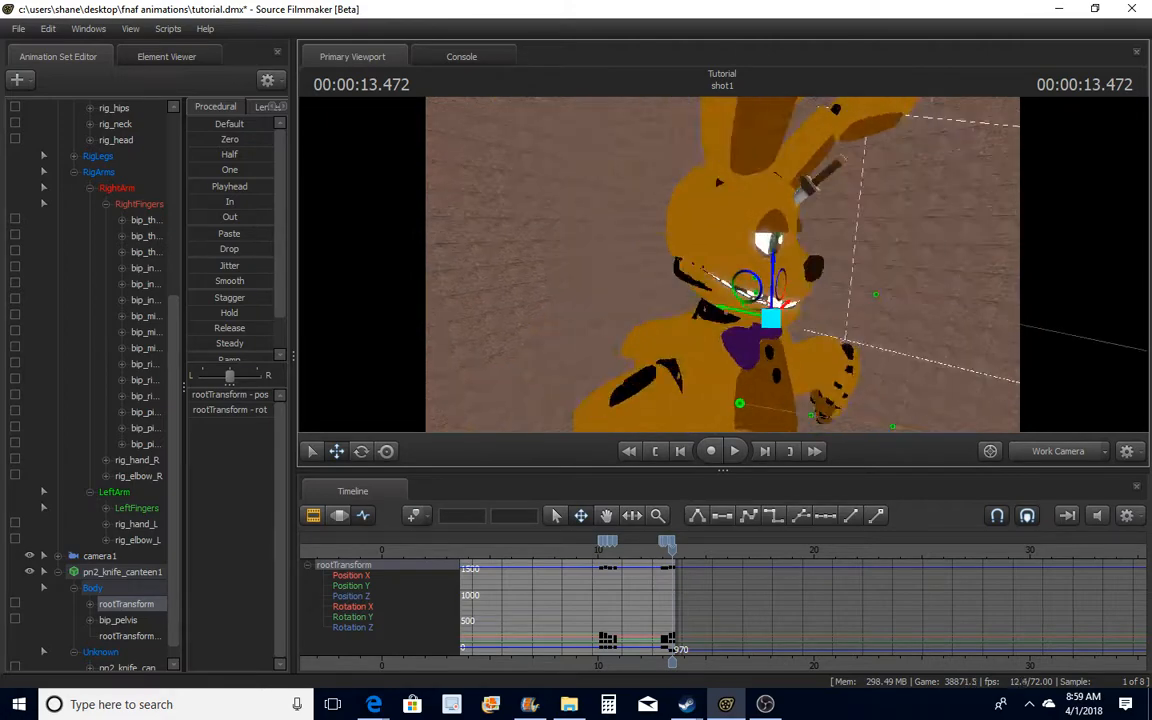
pyautogui.click(1050, 451)
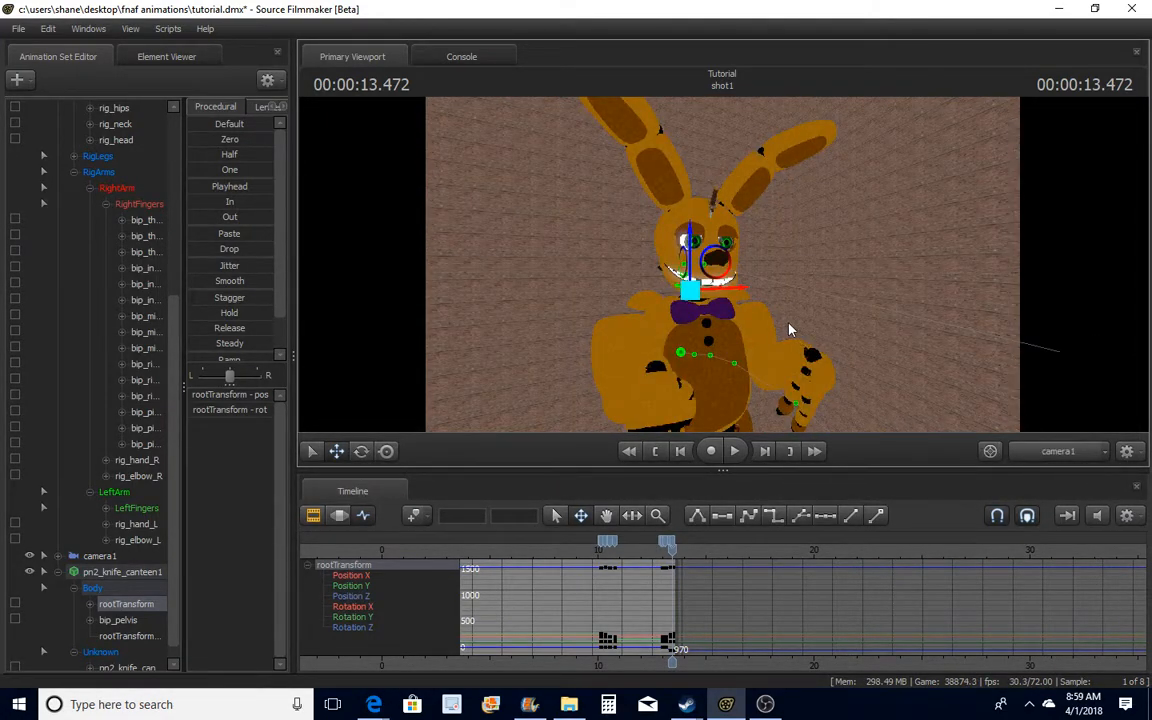
# Tilt springbonnie's head back with rig_head at 13.444 seconds as a reaction to the knife
pyautogui.press('ctrl')
pyautogui.keyDown('ctrl'); pyautogui.click(697, 272); pyautogui.keyUp('ctrl')
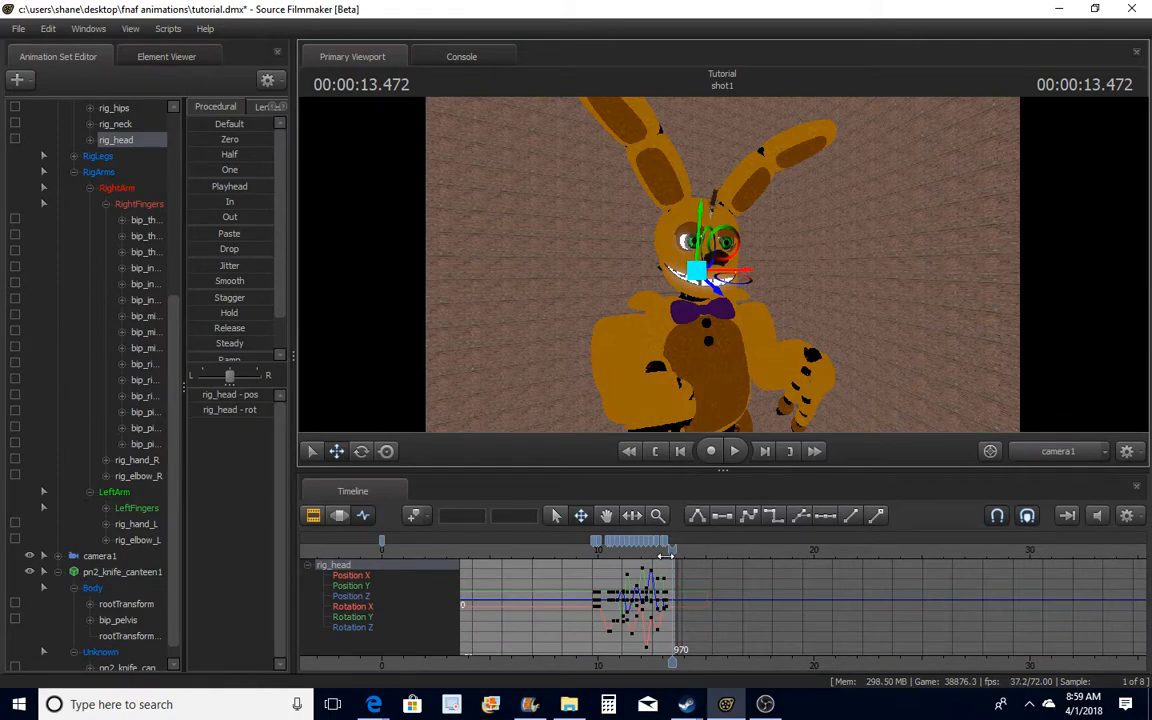
pyautogui.moveTo(666, 556); pyautogui.dragTo(674, 553)
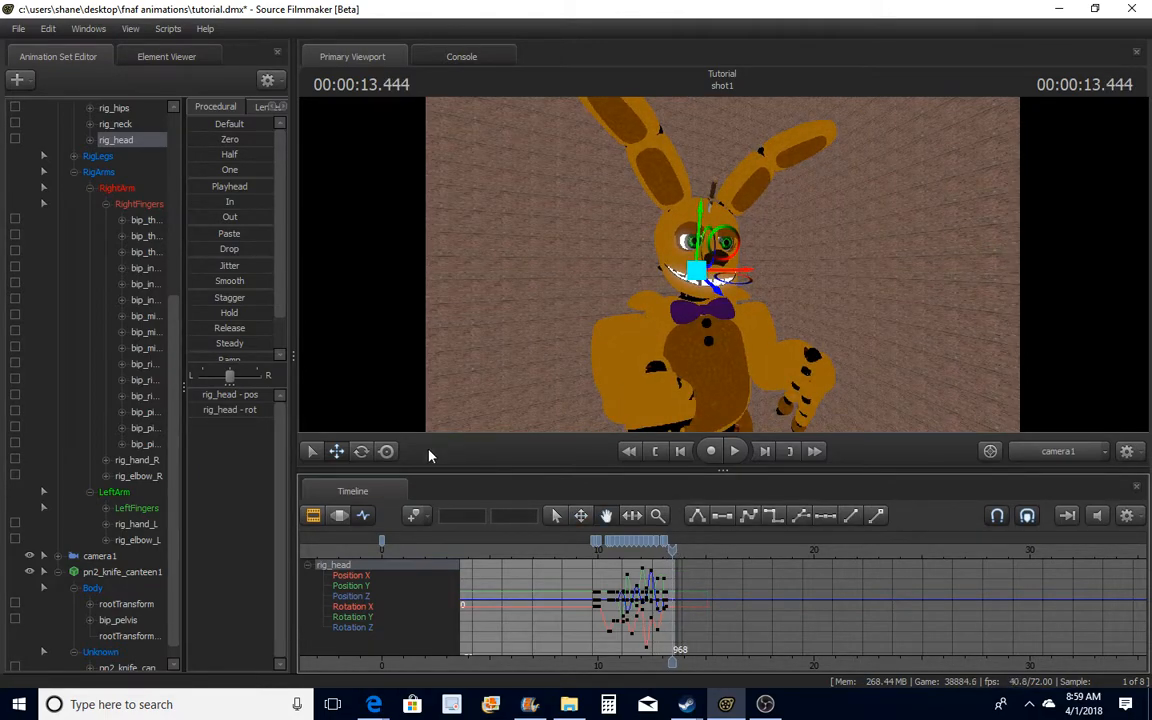
pyautogui.click(361, 451)
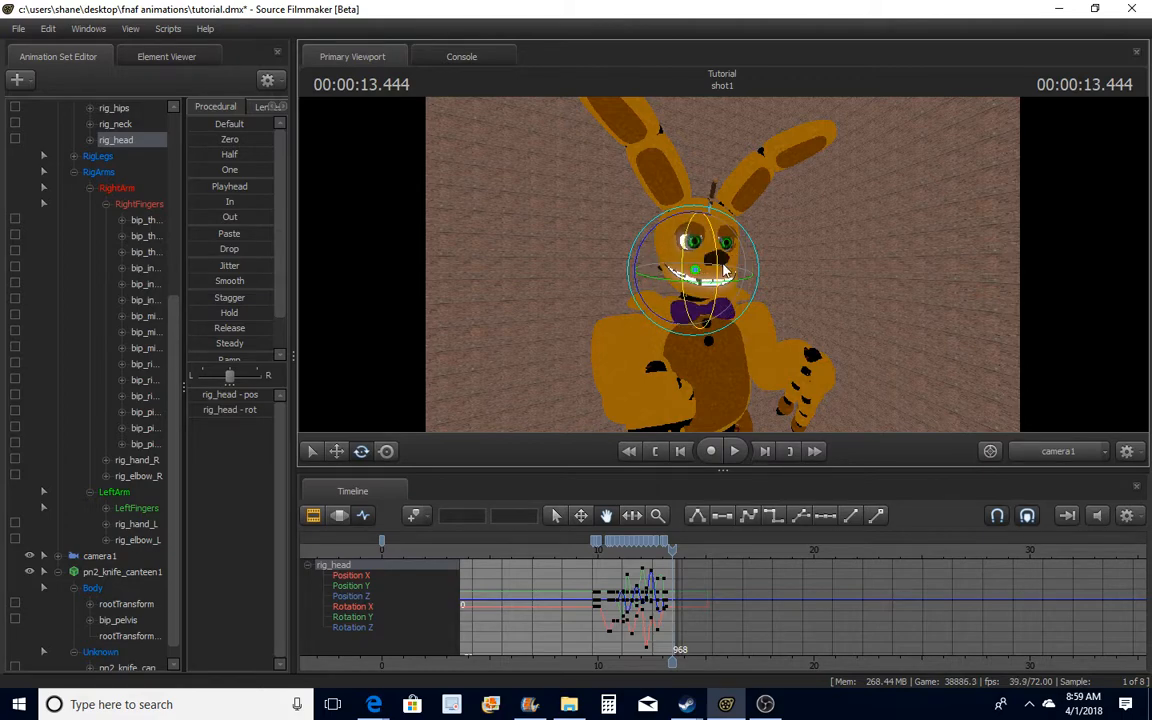
pyautogui.moveTo(731, 263); pyautogui.dragTo(735, 243)
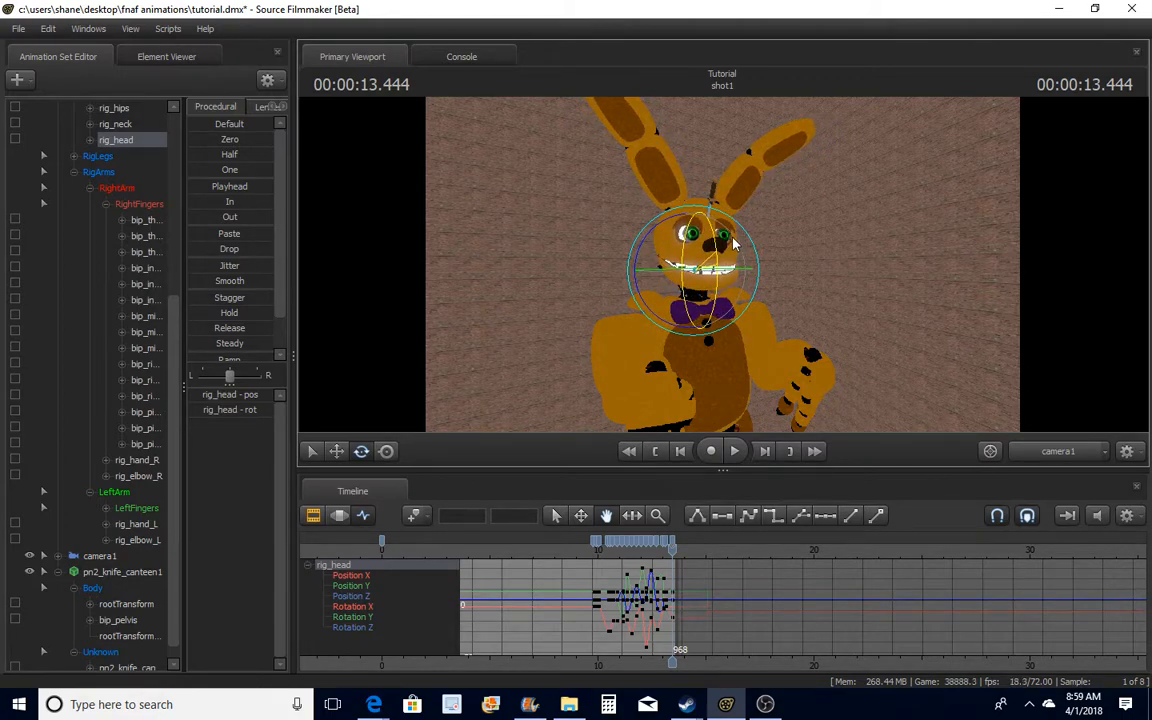
# Lower the knife's rootTransform at 13.444 seconds so the blade stays in the tilted forehead
pyautogui.press('ctrl')
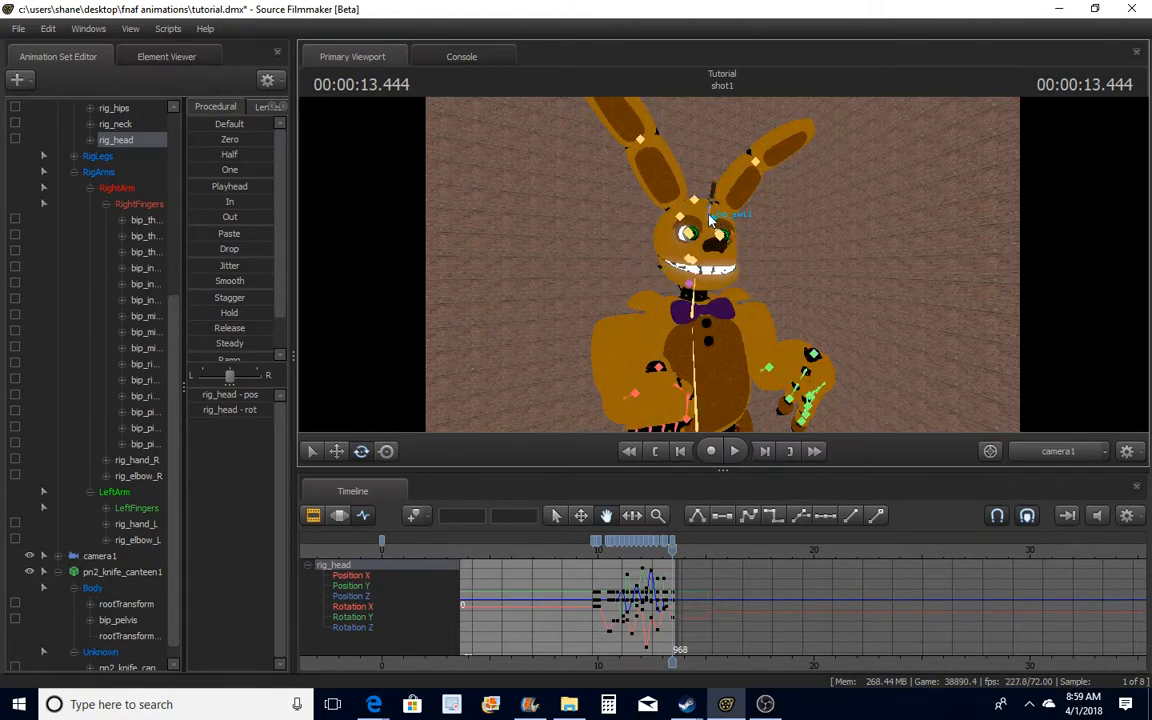
pyautogui.click(118, 604)
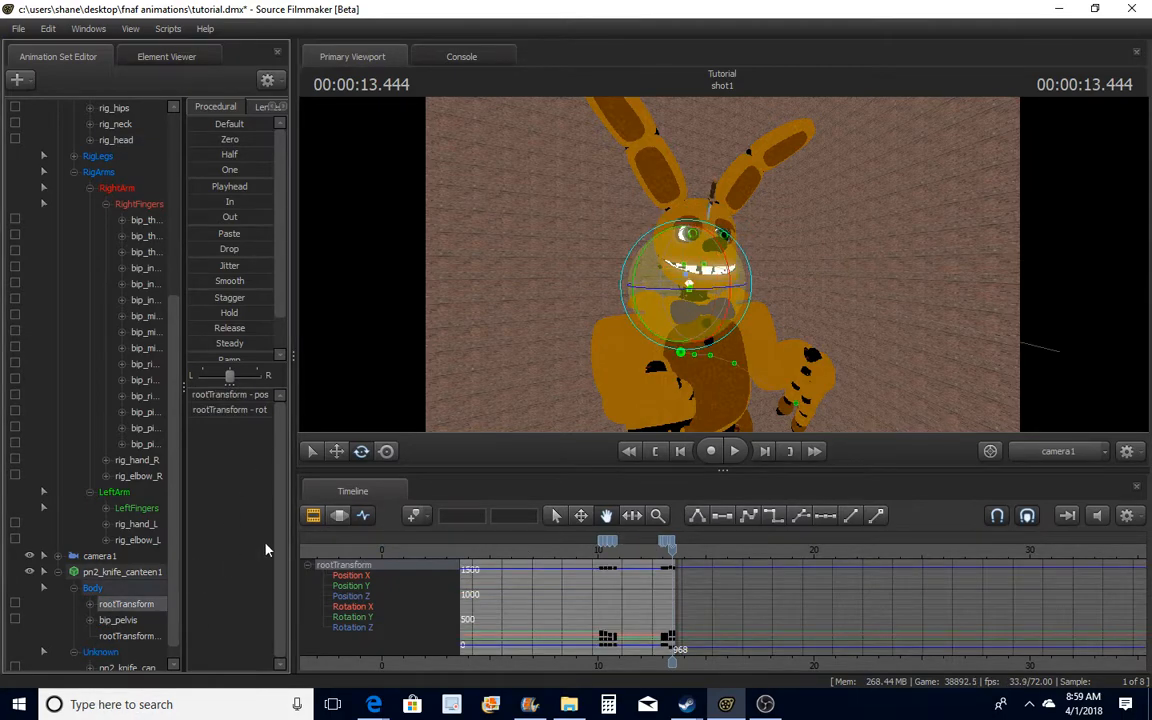
pyautogui.moveTo(693, 250); pyautogui.dragTo(696, 272)
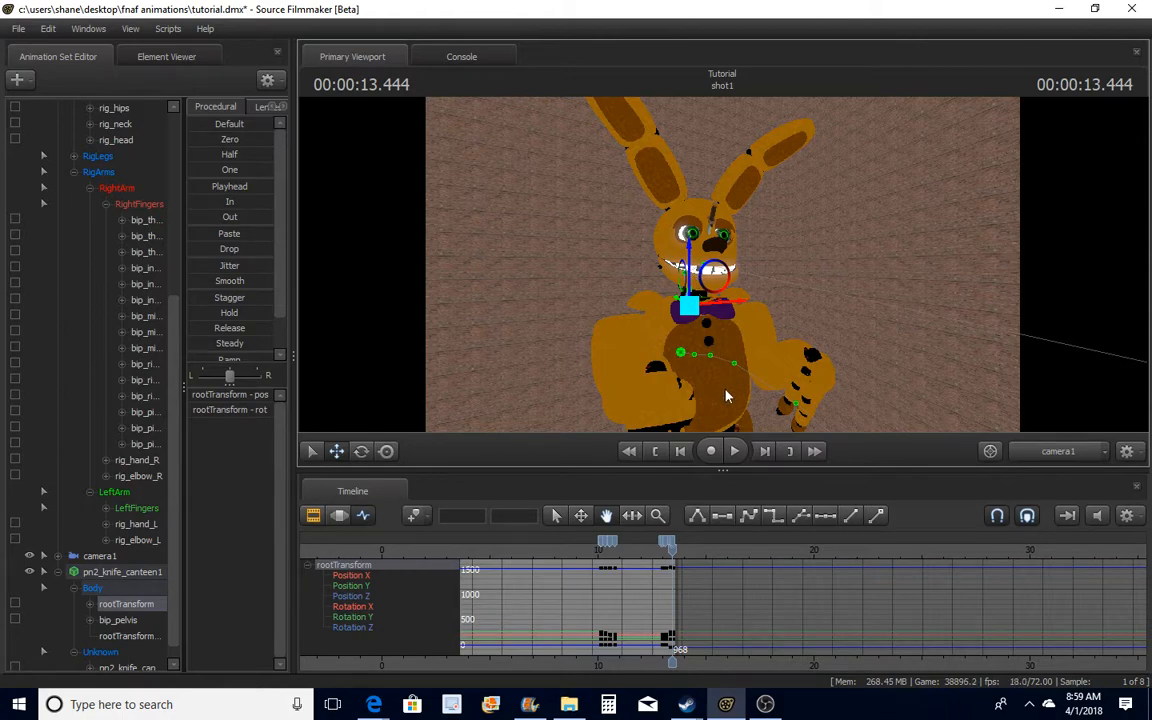
# Play back the knife and head-shake animation from about 10 seconds through the end of the shot
pyautogui.click(656, 453)
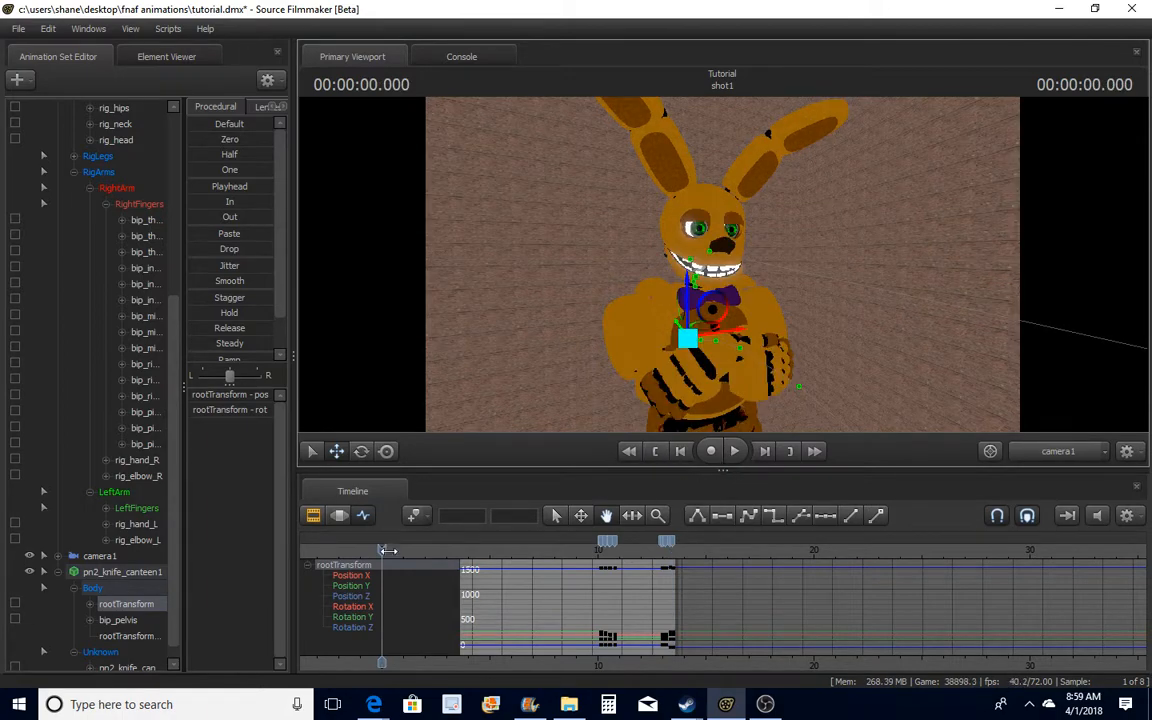
pyautogui.moveTo(387, 551); pyautogui.dragTo(597, 567)
pyautogui.click(735, 451)
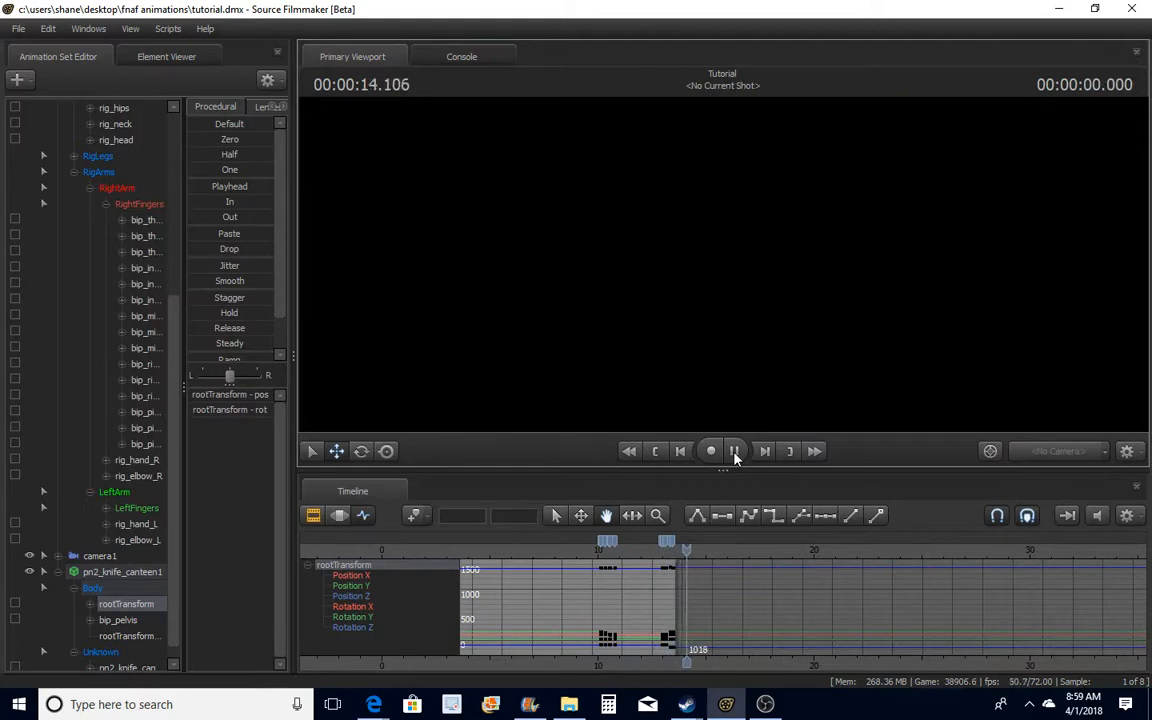
pyautogui.click(735, 451)
pyautogui.moveTo(665, 568)
pyautogui.mouseDown()
pyautogui.moveTo(683, 568)
pyautogui.moveTo(670, 564)
pyautogui.mouseUp()
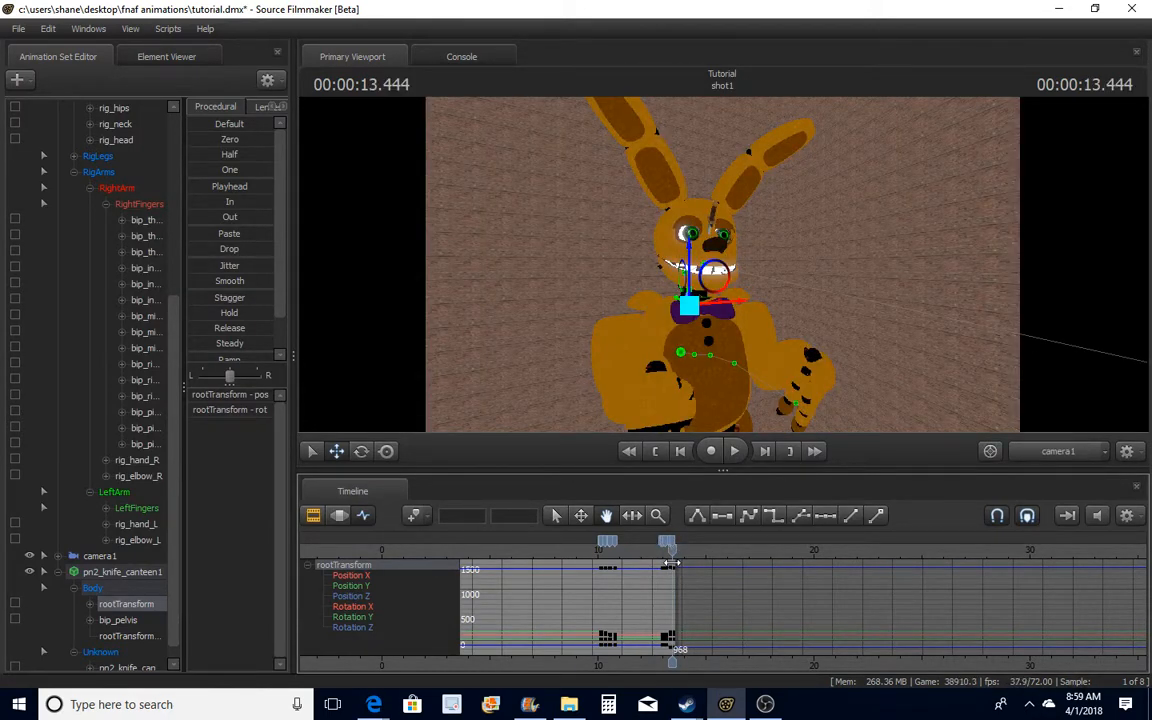
# Switch to the Work Camera, pull back from springbonnie and save the session
pyautogui.click(1053, 454)
pyautogui.moveTo(722, 264)
pyautogui.mouseDown()
pyautogui.moveTo(760, 300)
pyautogui.moveTo(680, 228)
pyautogui.moveTo(712, 208)
pyautogui.moveTo(714, 255)
pyautogui.mouseUp()
pyautogui.press('w')
pyautogui.press('s')
pyautogui.press('w')
pyautogui.press('s')
pyautogui.hotkey('ctrl', 's')
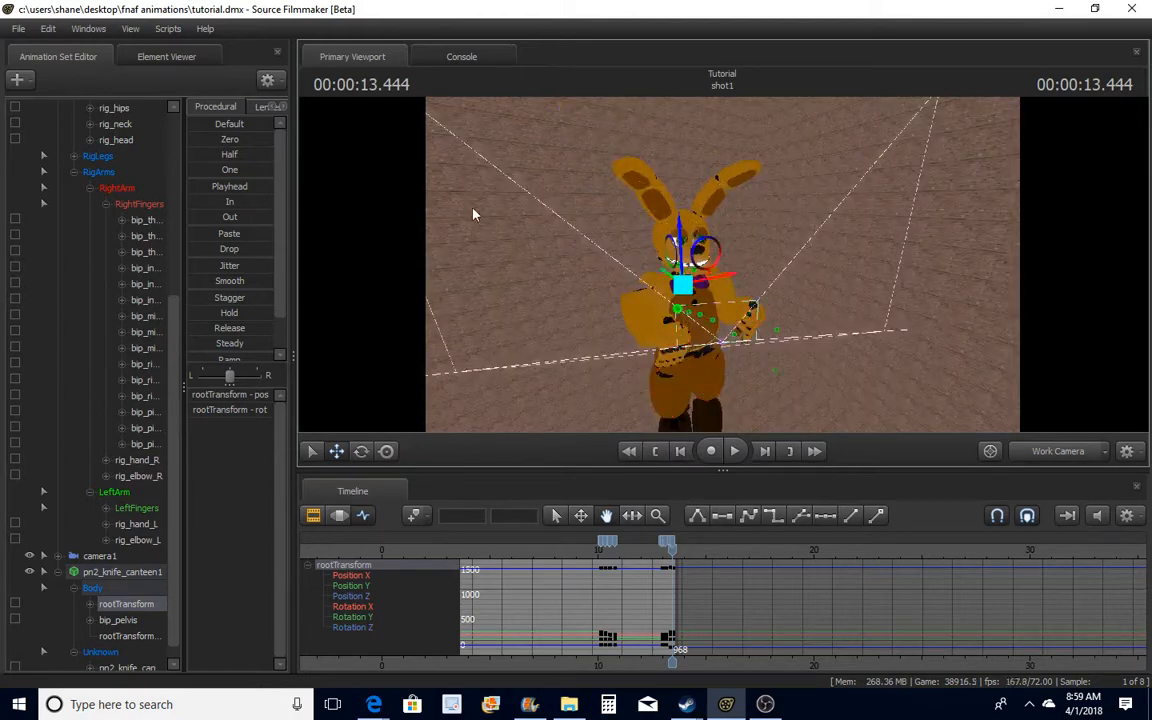
# Collapse the springbonnie_v81 and pn2_knife_canteen1 animation sets
pyautogui.scroll(6, 79, 145)
pyautogui.click(58, 108)
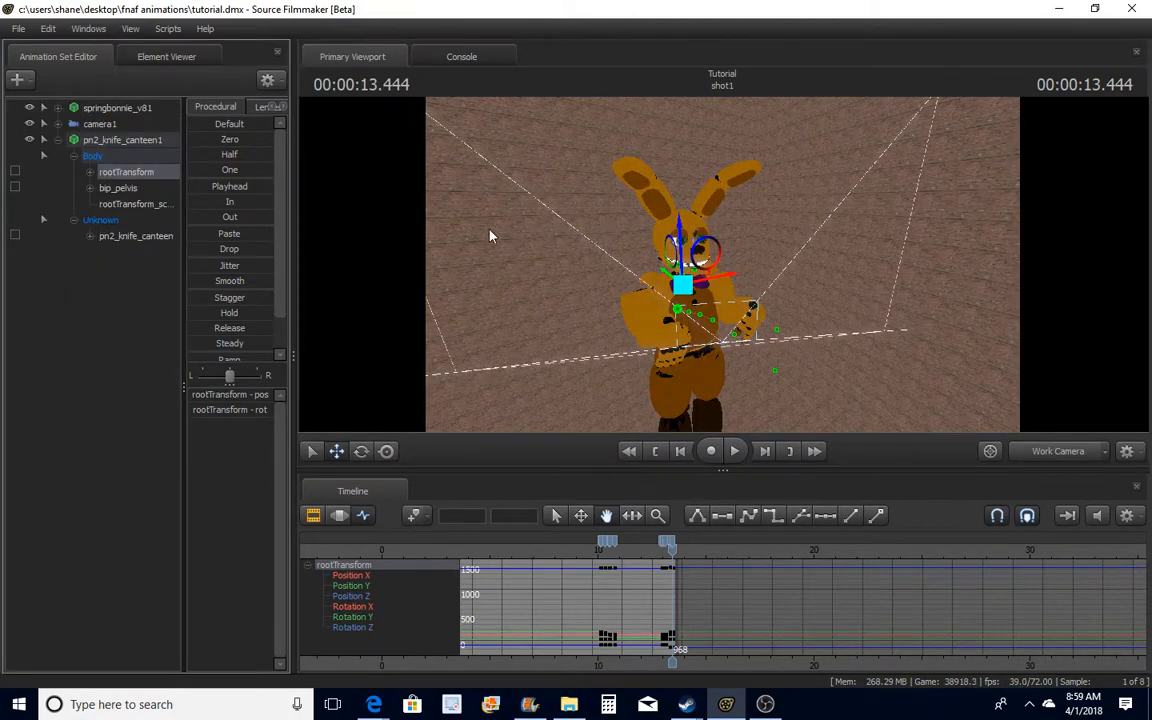
pyautogui.click(59, 140)
# Toggle the viewport's Enable Lighting option until the scene goes dark for custom lights
pyautogui.rightClick(531, 290)
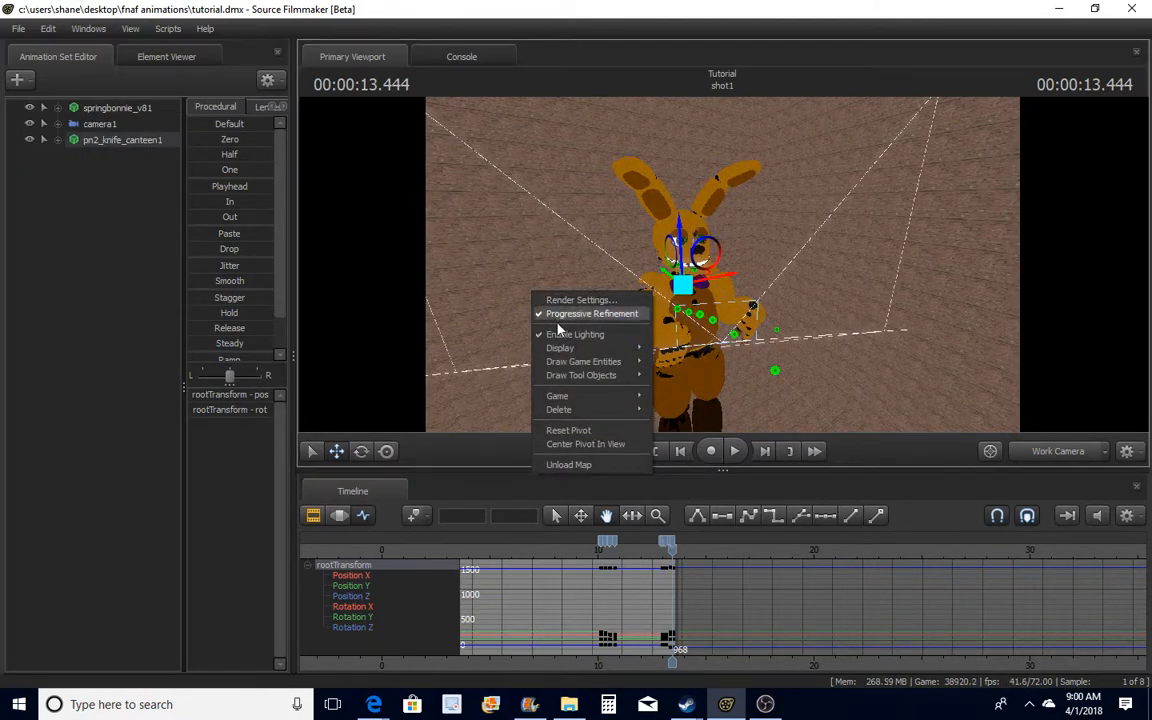
pyautogui.click(562, 334)
pyautogui.keyDown('alt'); pyautogui.moveTo(849, 400); pyautogui.dragTo(776, 275); pyautogui.keyUp('alt')
pyautogui.rightClick(590, 288)
pyautogui.click(620, 326)
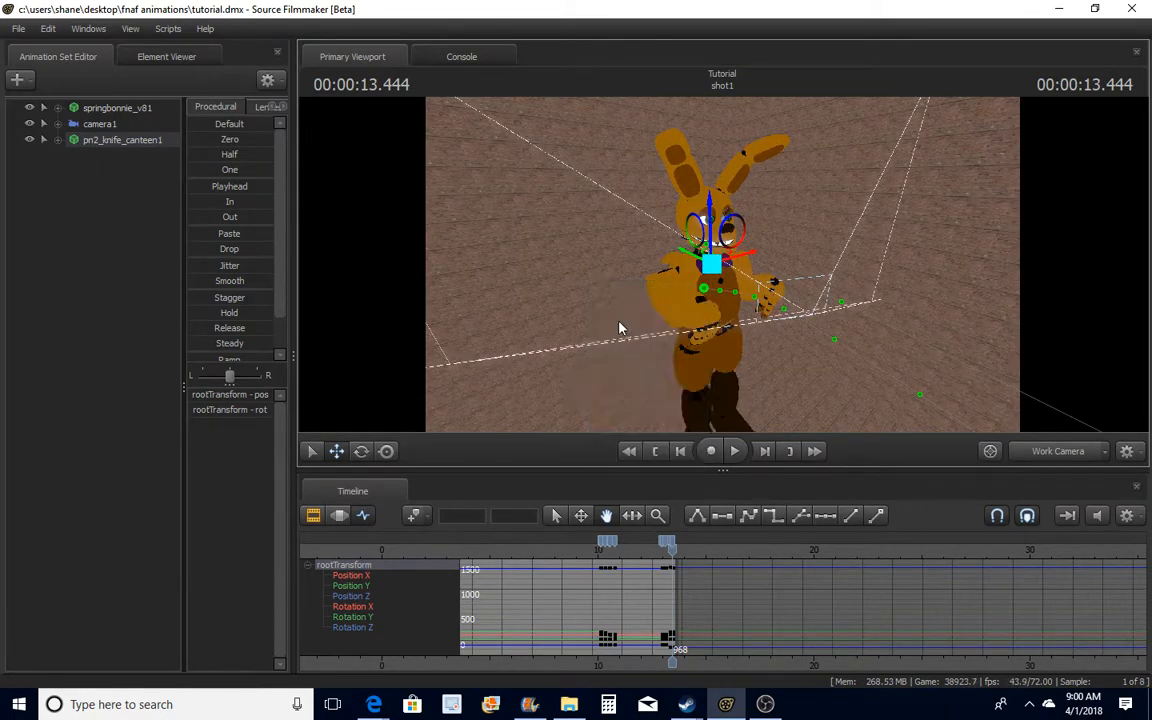
pyautogui.rightClick(620, 324)
pyautogui.click(545, 289)
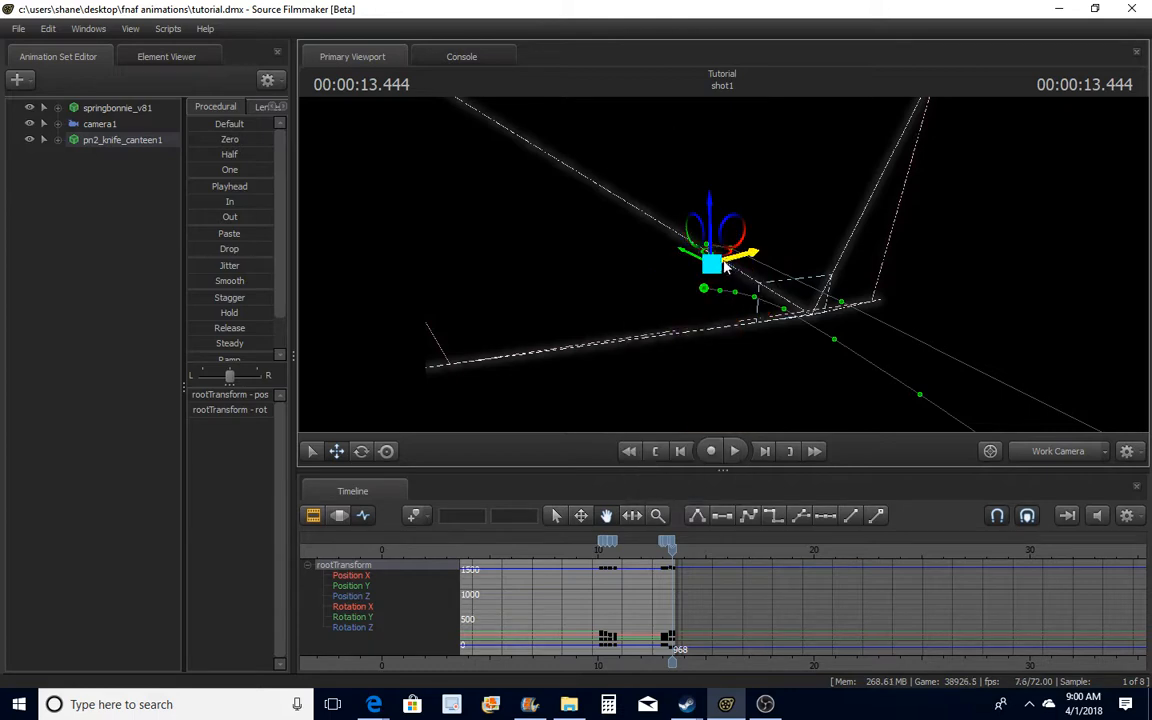
# Create a new light animation set and look through light1
pyautogui.click(17, 79)
pyautogui.click(110, 113)
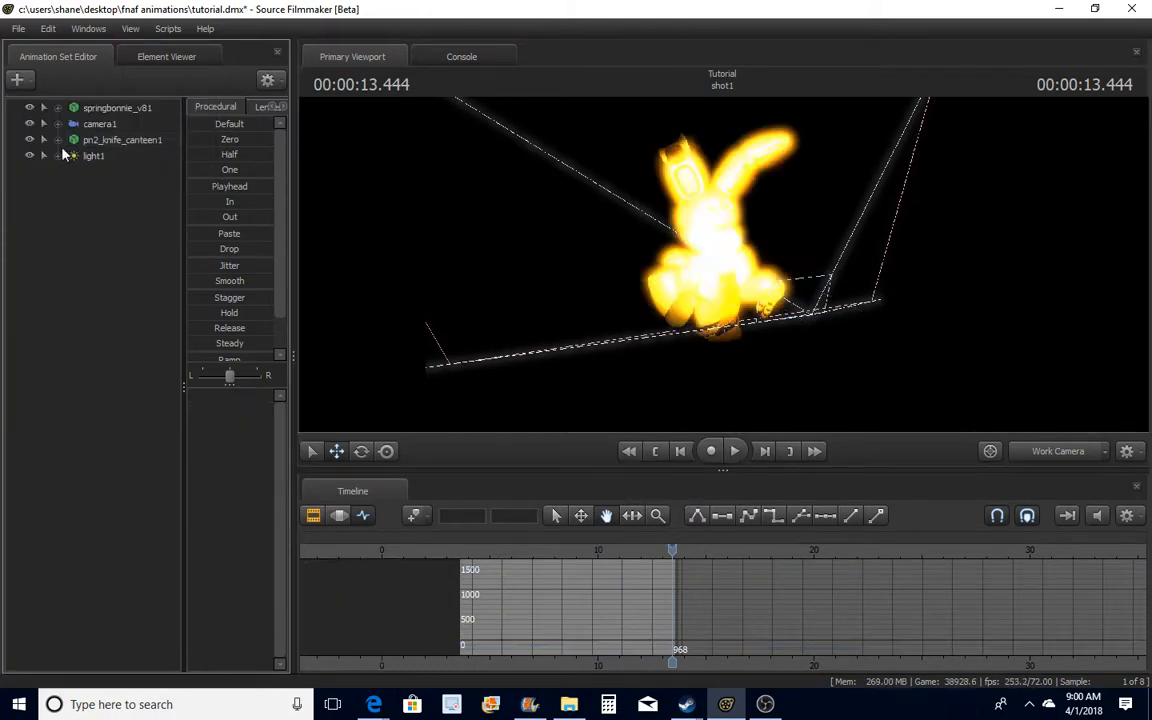
pyautogui.click(100, 155)
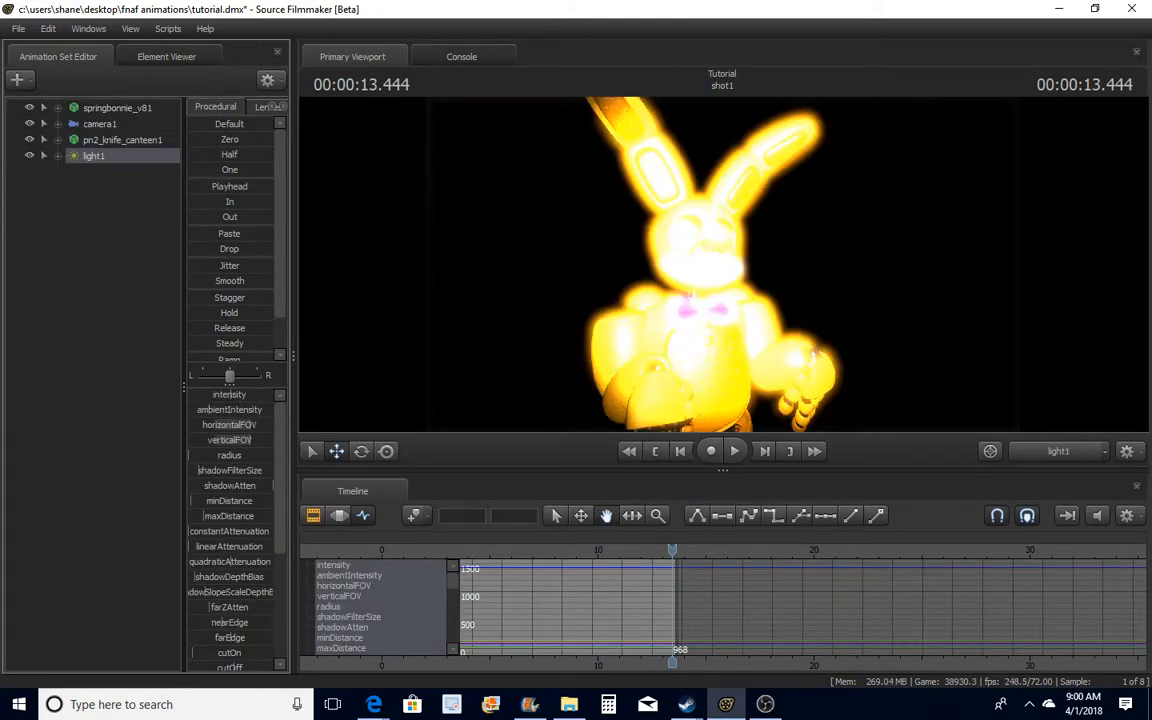
# Move light1 well away from springbonnie while keeping it aimed at the character
pyautogui.press('s')
pyautogui.moveTo(723, 265)
pyautogui.mouseDown()
pyautogui.moveTo(690, 255)
pyautogui.moveTo(679, 229)
pyautogui.moveTo(679, 258)
pyautogui.moveTo(625, 215)
pyautogui.moveTo(645, 240)
pyautogui.moveTo(670, 225)
pyautogui.moveTo(650, 230)
pyautogui.moveTo(648, 195)
pyautogui.moveTo(660, 225)
pyautogui.moveTo(730, 265)
pyautogui.mouseUp()
pyautogui.press('w')
pyautogui.press('s')
pyautogui.press('w')
pyautogui.press('s')
pyautogui.press('w')
pyautogui.press('s')
# Reduce light1's color_red and color_green to the minimum to make the light deep blue
pyautogui.scroll(-4, 216, 489)
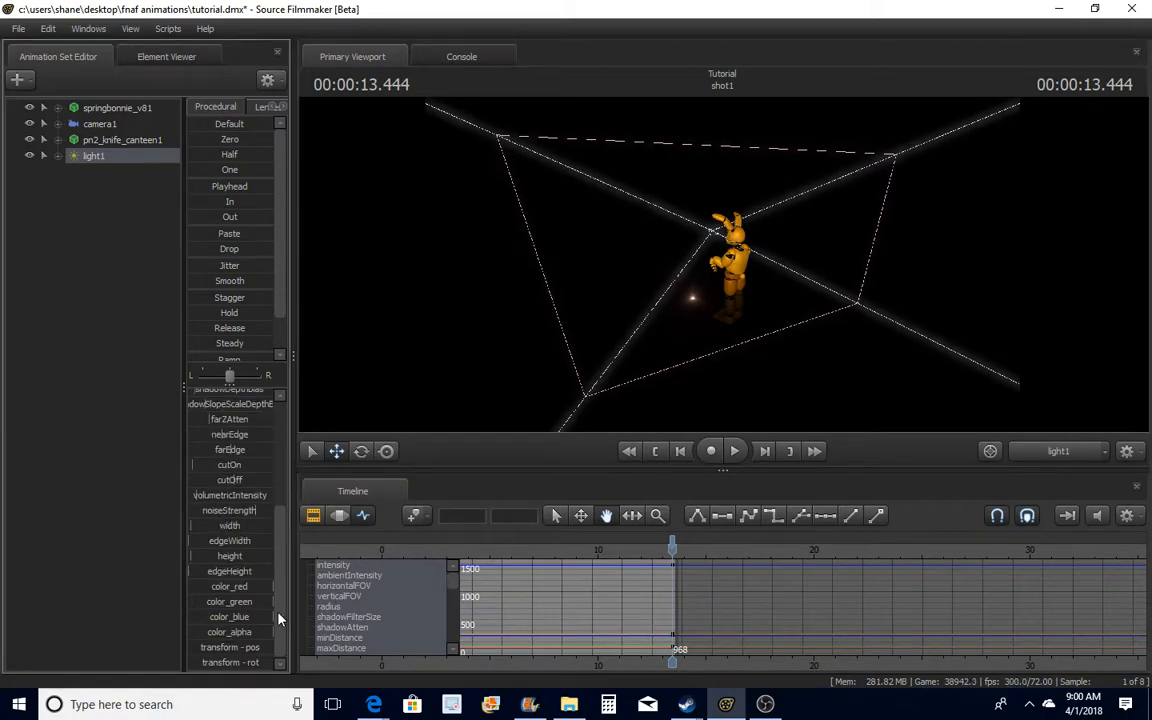
pyautogui.moveTo(238, 601); pyautogui.dragTo(3, 548)
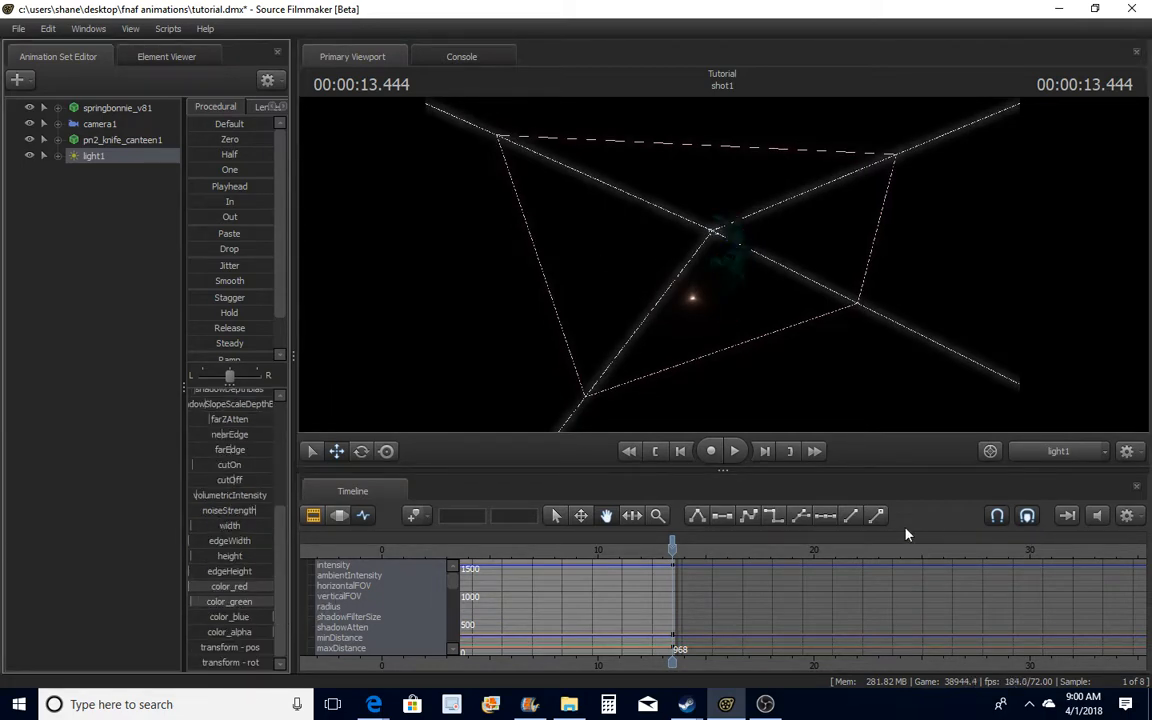
pyautogui.moveTo(205, 605)
pyautogui.mouseDown()
pyautogui.moveTo(215, 605)
pyautogui.moveTo(205, 605)
pyautogui.mouseUp()
pyautogui.scroll(4, 225, 540)
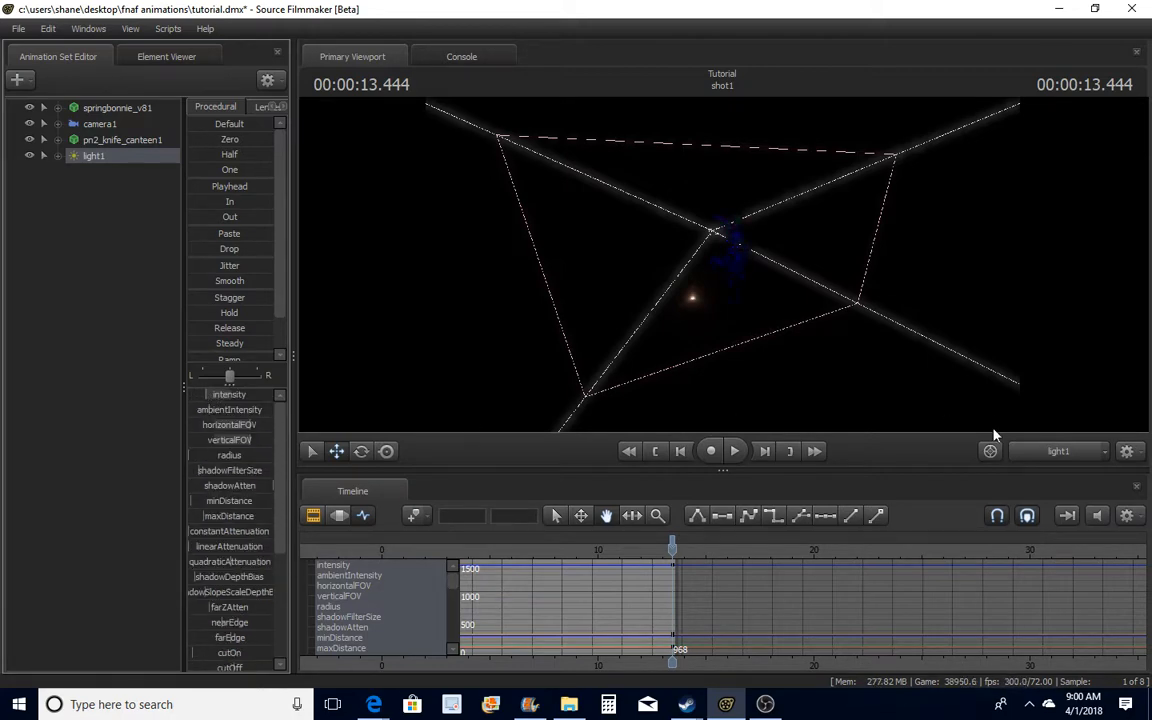
# Return to the camera1 view and create a second light
pyautogui.click(1019, 445)
pyautogui.click(1019, 445)
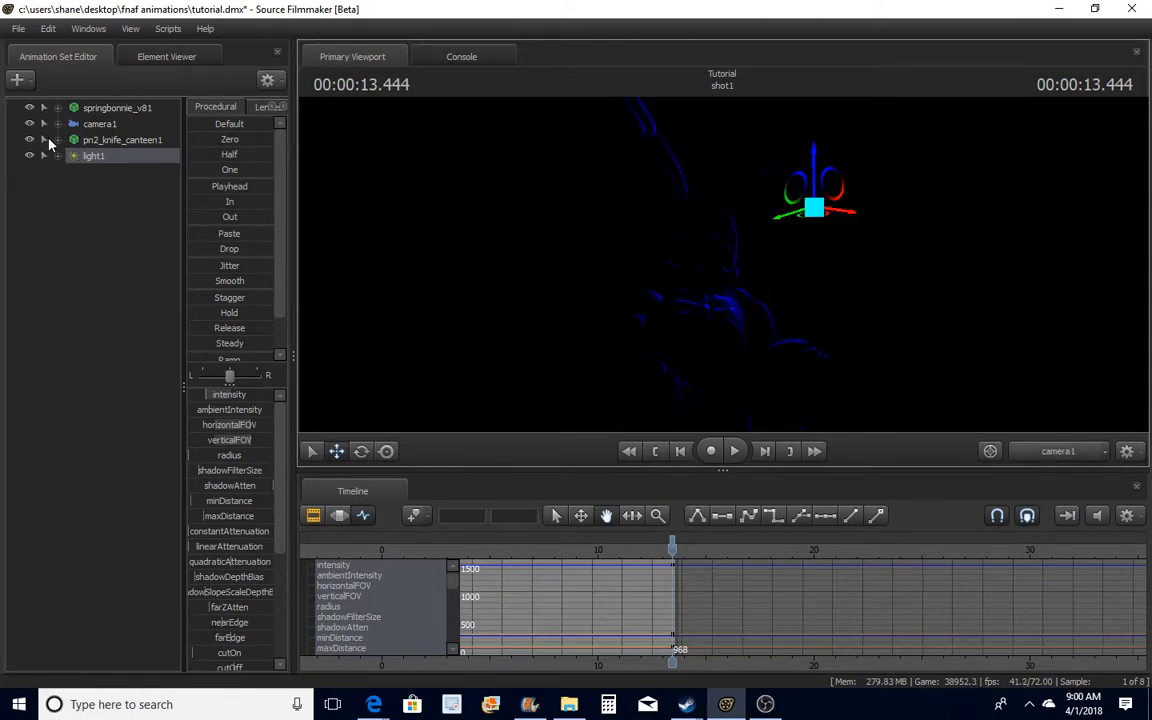
pyautogui.click(17, 79)
pyautogui.click(103, 113)
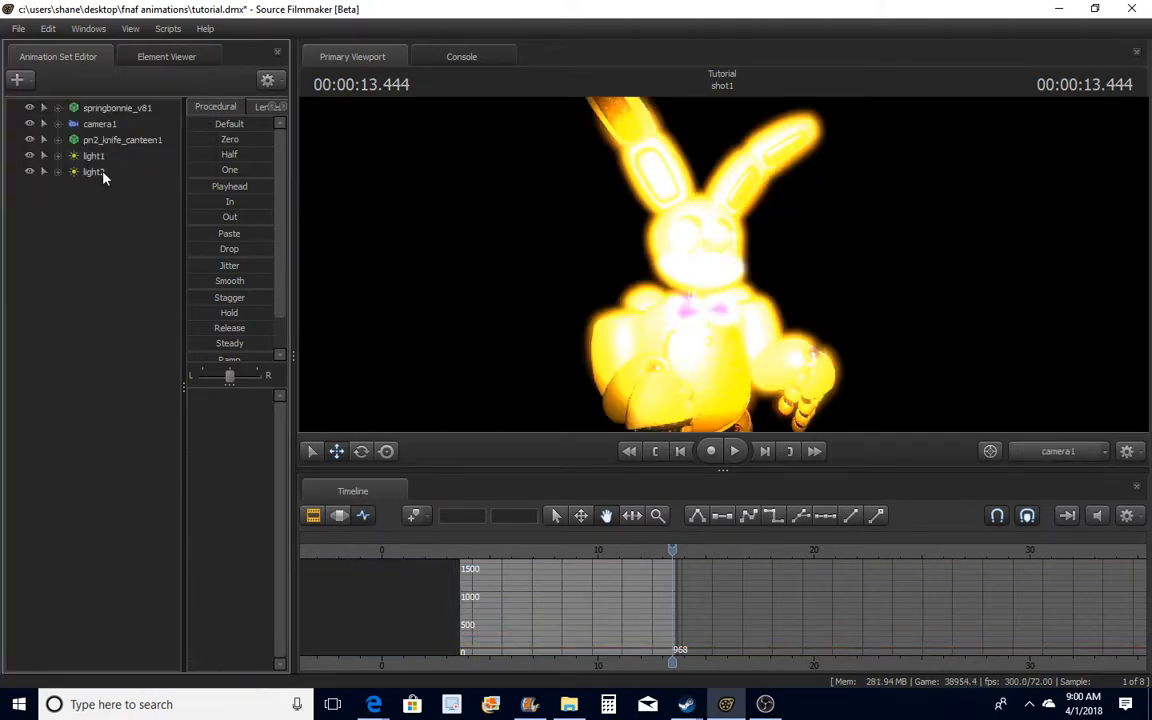
# Move light2 back from springbonnie while looking through it, lower its intensity and return to the camera1 view
pyautogui.moveTo(103, 176); pyautogui.dragTo(468, 299)
pyautogui.press('s')
pyautogui.moveTo(213, 394); pyautogui.dragTo(183, 384)
pyautogui.moveTo(470, 299); pyautogui.dragTo(490, 304)
pyautogui.click(1084, 455)
pyautogui.click(1084, 455)
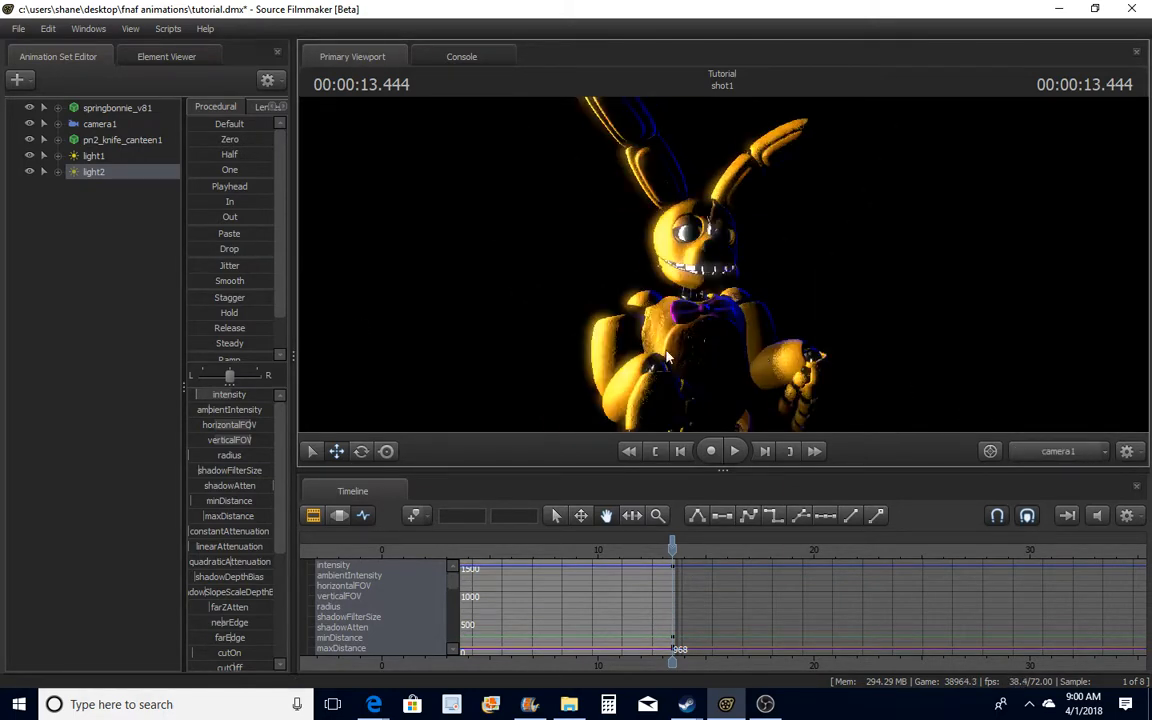
# Set light2's color_blue to the minimum and reduce its color_green to just under half for an orange light
pyautogui.scroll(-4, 240, 462)
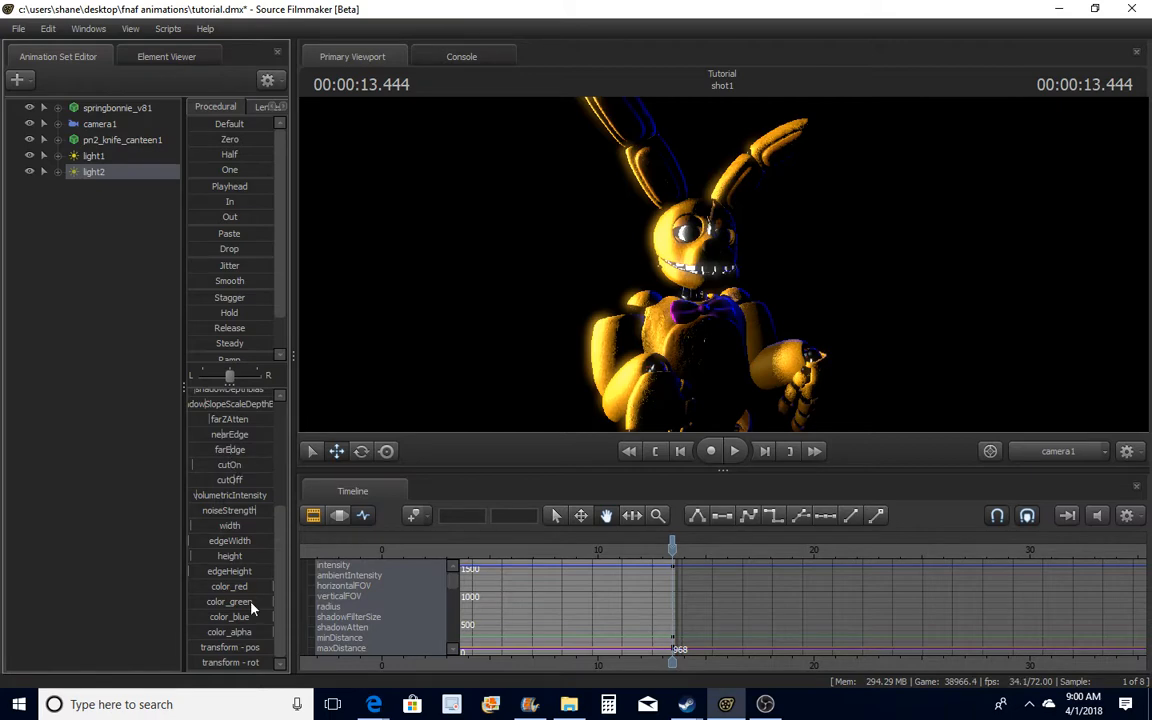
pyautogui.moveTo(251, 604); pyautogui.dragTo(189, 619)
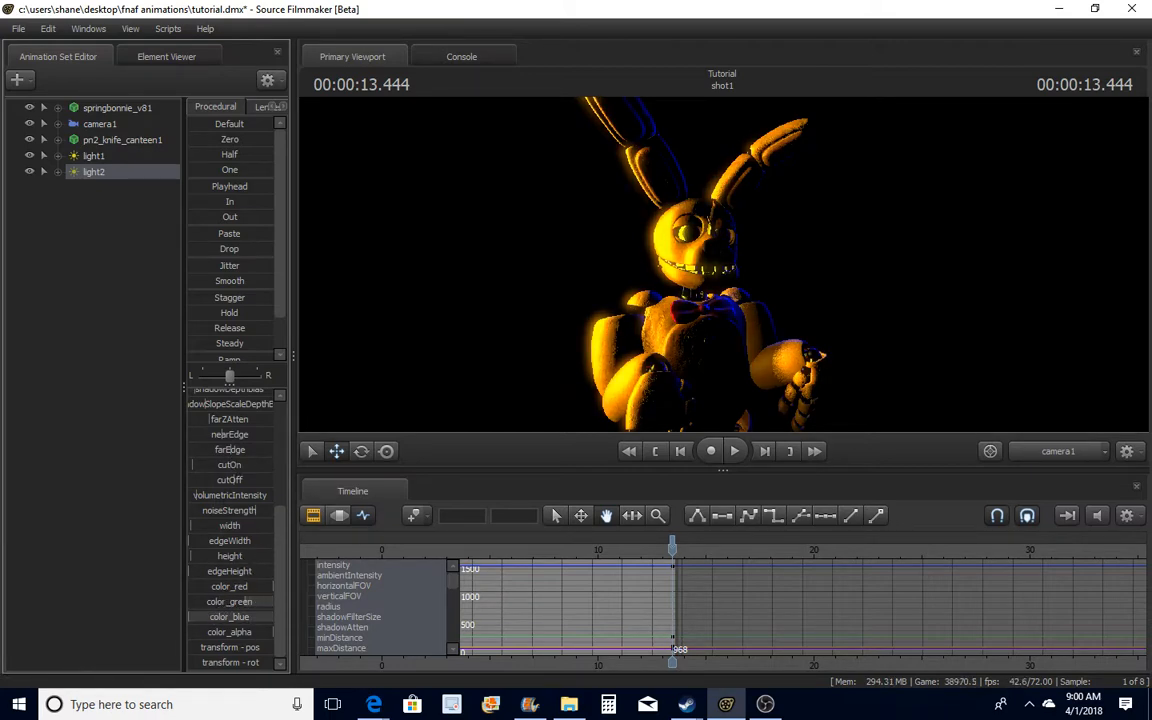
pyautogui.moveTo(245, 606); pyautogui.dragTo(222, 608)
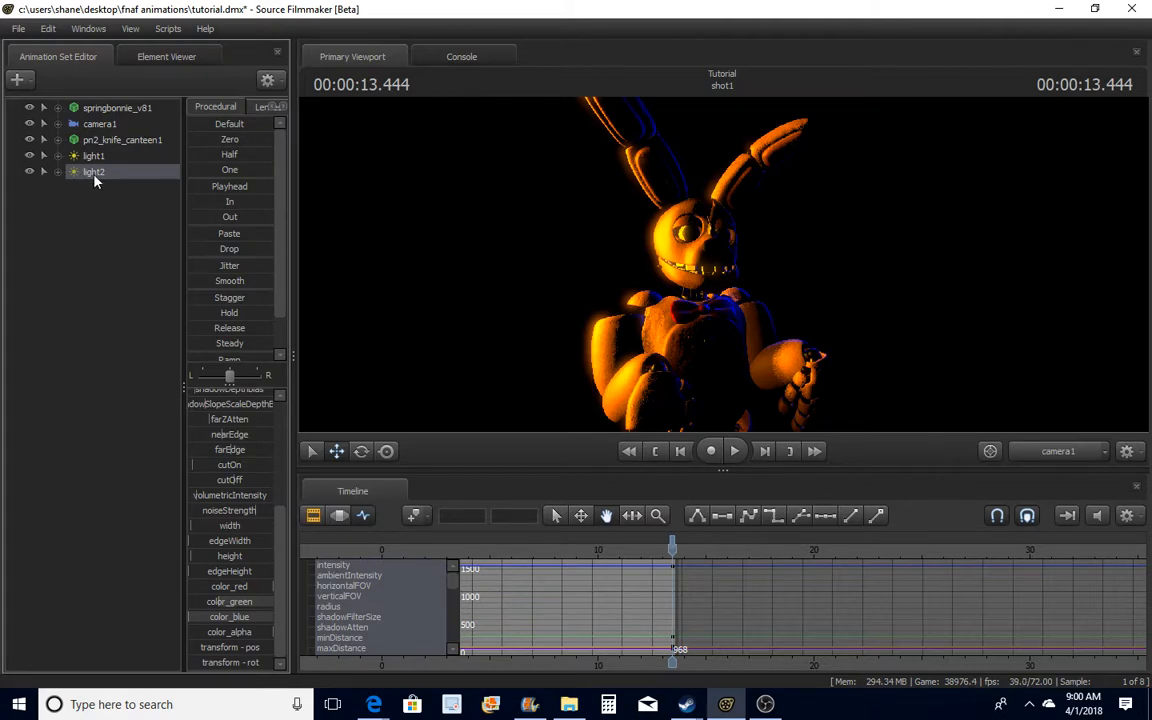
# Look through light2, reposition it so it lights springbonnie more from the front, and return to the camera1 view
pyautogui.moveTo(94, 175); pyautogui.dragTo(563, 250)
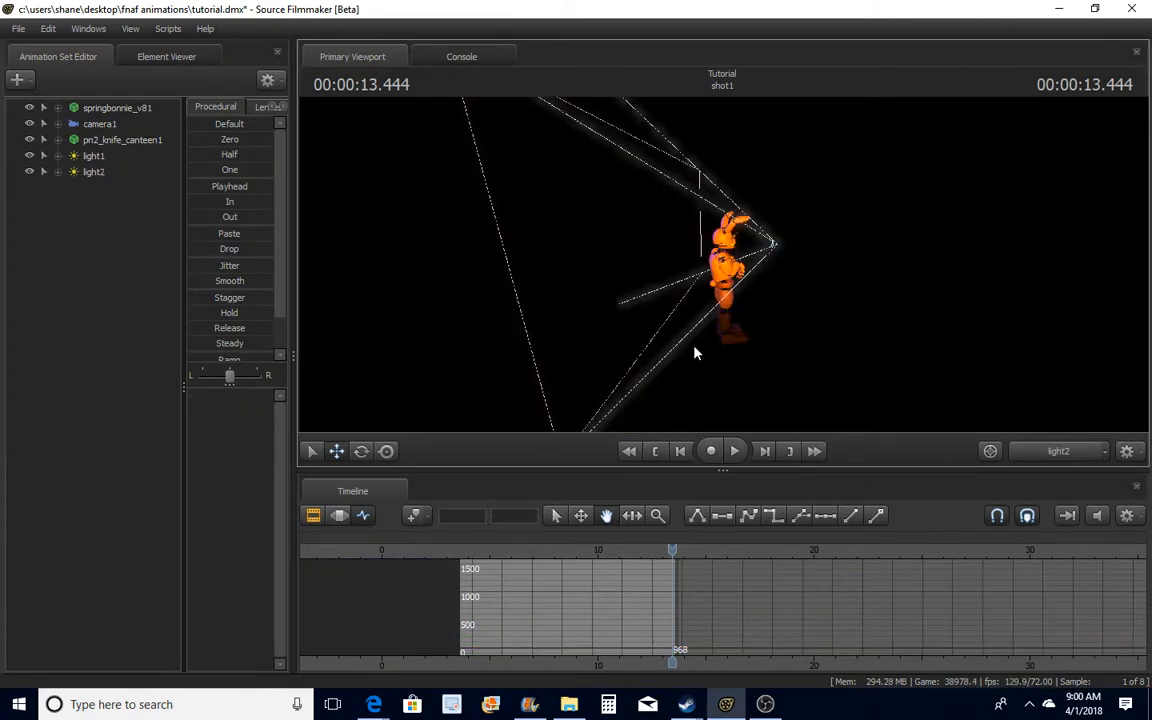
pyautogui.moveTo(100, 172); pyautogui.dragTo(725, 270)
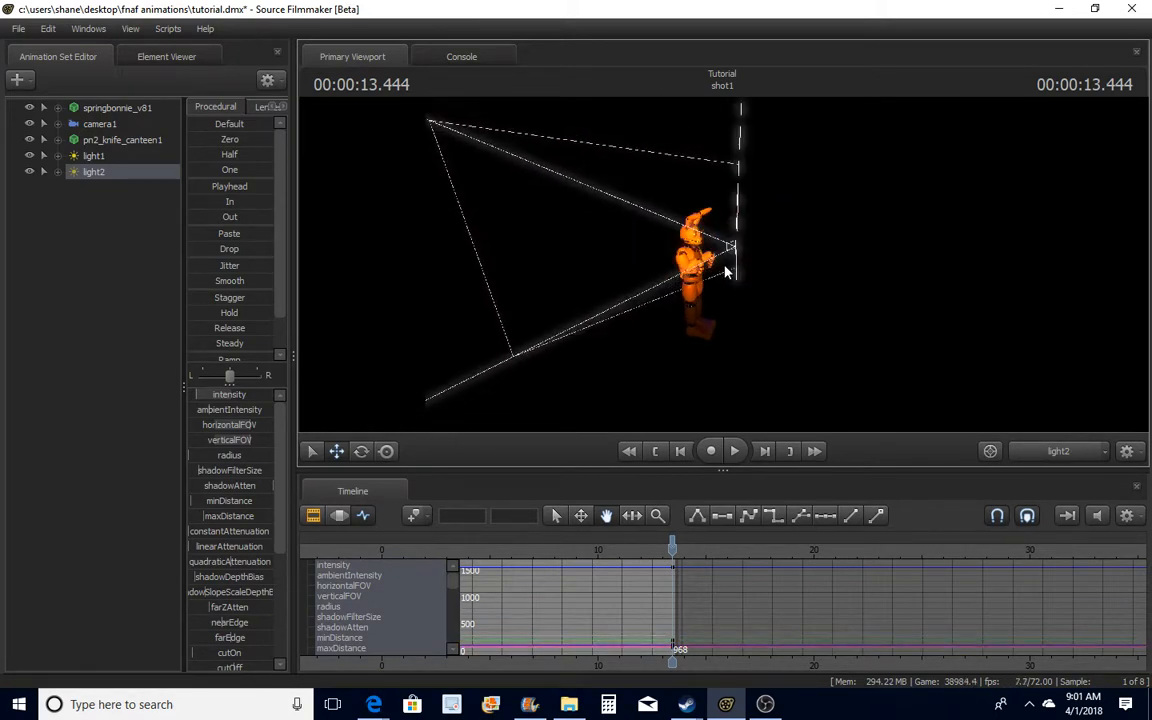
pyautogui.click(1031, 454)
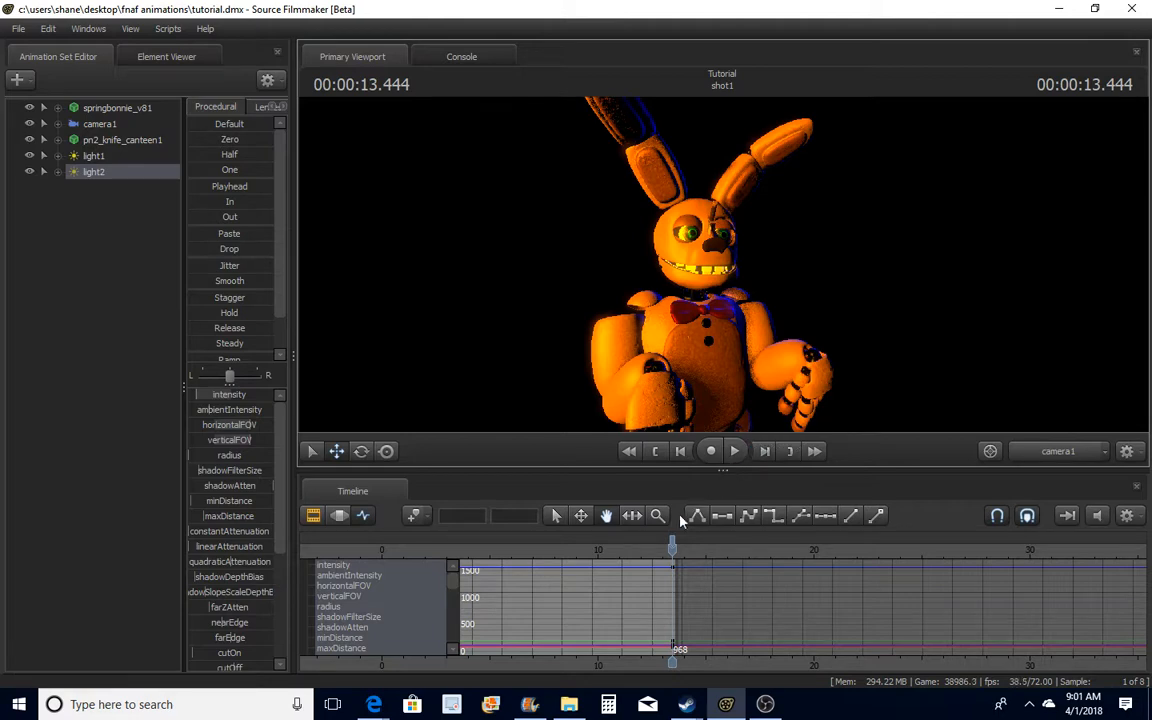
# Create a third light animation set and move it well away from springbonnie while keeping it aimed at the character
pyautogui.click(15, 81)
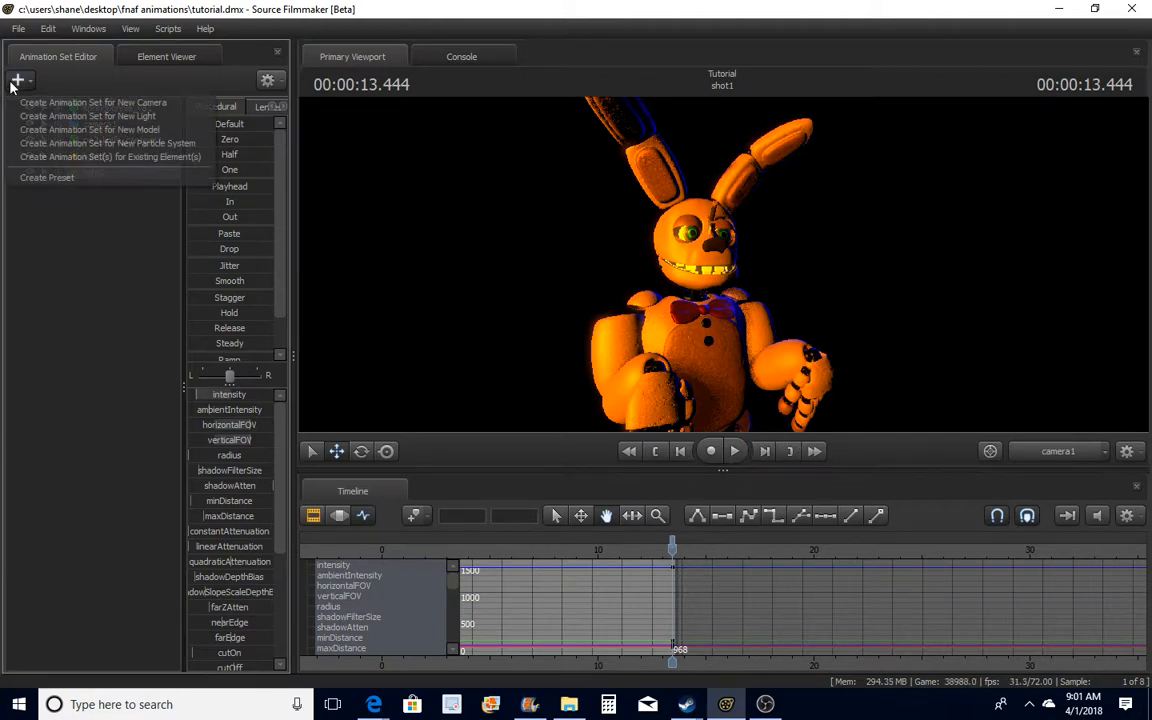
pyautogui.click(80, 116)
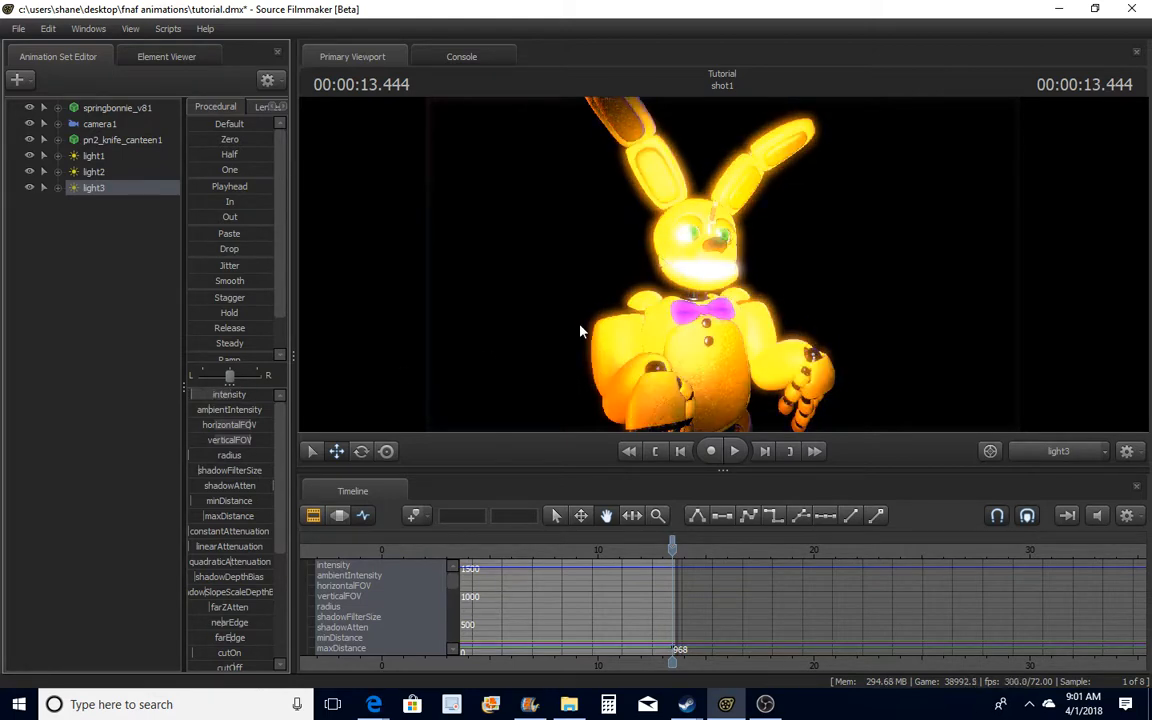
pyautogui.press('s')
pyautogui.moveTo(580, 325)
pyautogui.mouseDown()
pyautogui.moveTo(580, 345)
pyautogui.moveTo(580, 260)
pyautogui.moveTo(560, 330)
pyautogui.moveTo(582, 320)
pyautogui.mouseUp()
pyautogui.press('w')
pyautogui.press('s')
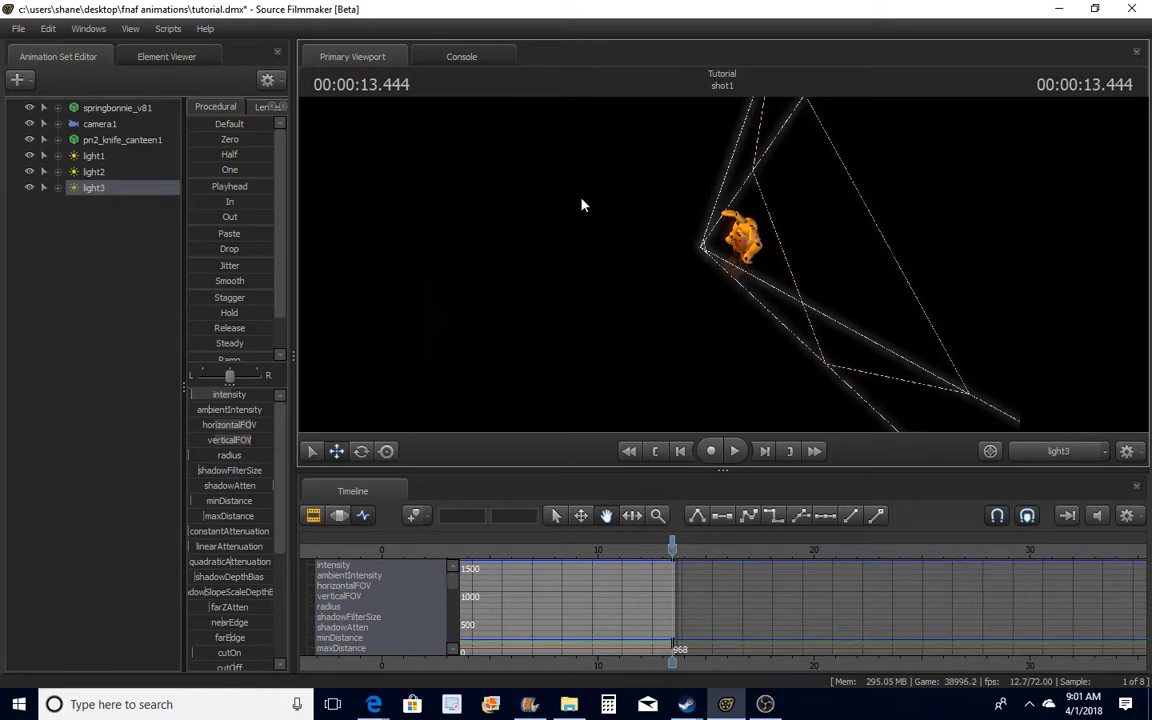
pyautogui.moveTo(485, 333)
pyautogui.mouseDown()
pyautogui.moveTo(475, 370)
pyautogui.moveTo(500, 355)
pyautogui.moveTo(488, 346)
pyautogui.mouseUp()
# Reduce light3's color_blue to the minimum and return to the camera1 view
pyautogui.scroll(-4, 215, 403)
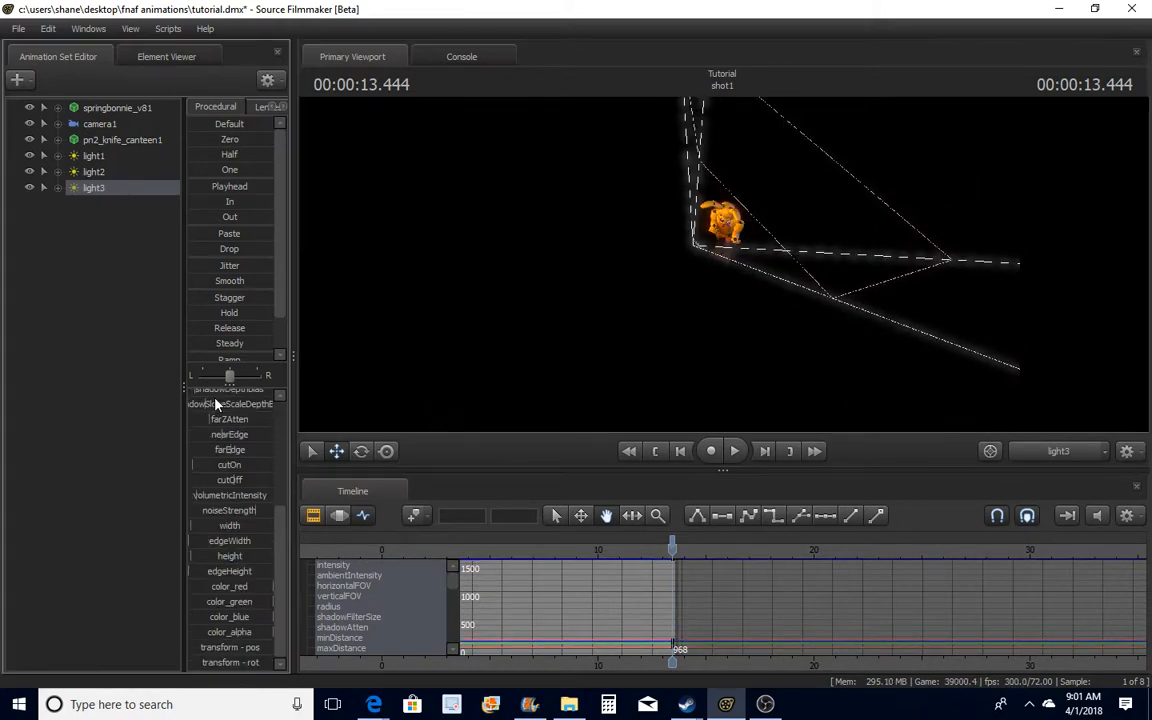
pyautogui.click(250, 616)
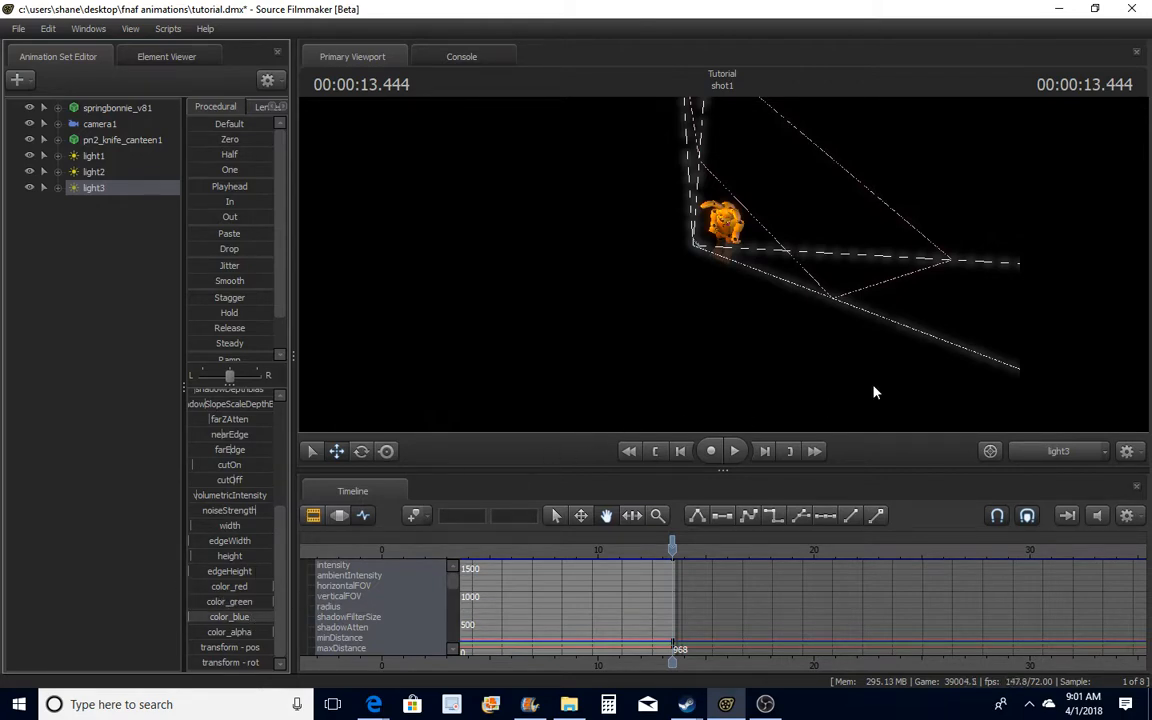
pyautogui.click(1045, 457)
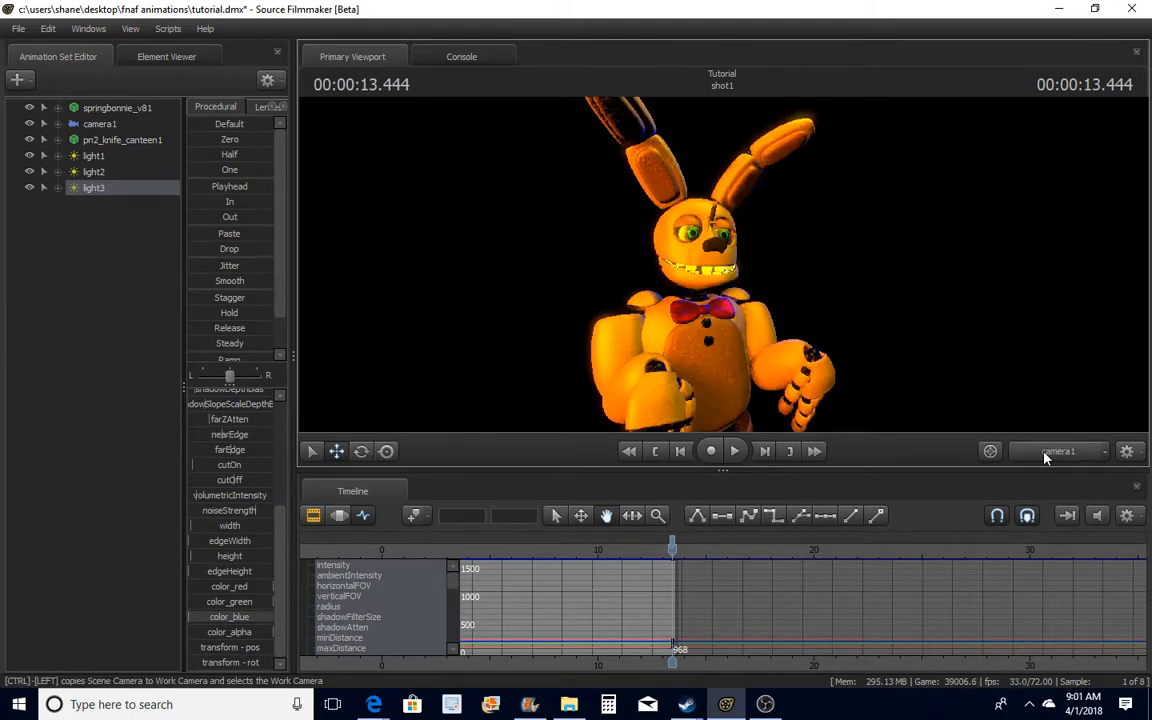
# Reposition light3 while looking through it and check the lighting from camera1
pyautogui.moveTo(100, 189); pyautogui.dragTo(672, 266)
pyautogui.press('s')
pyautogui.click(1041, 459)
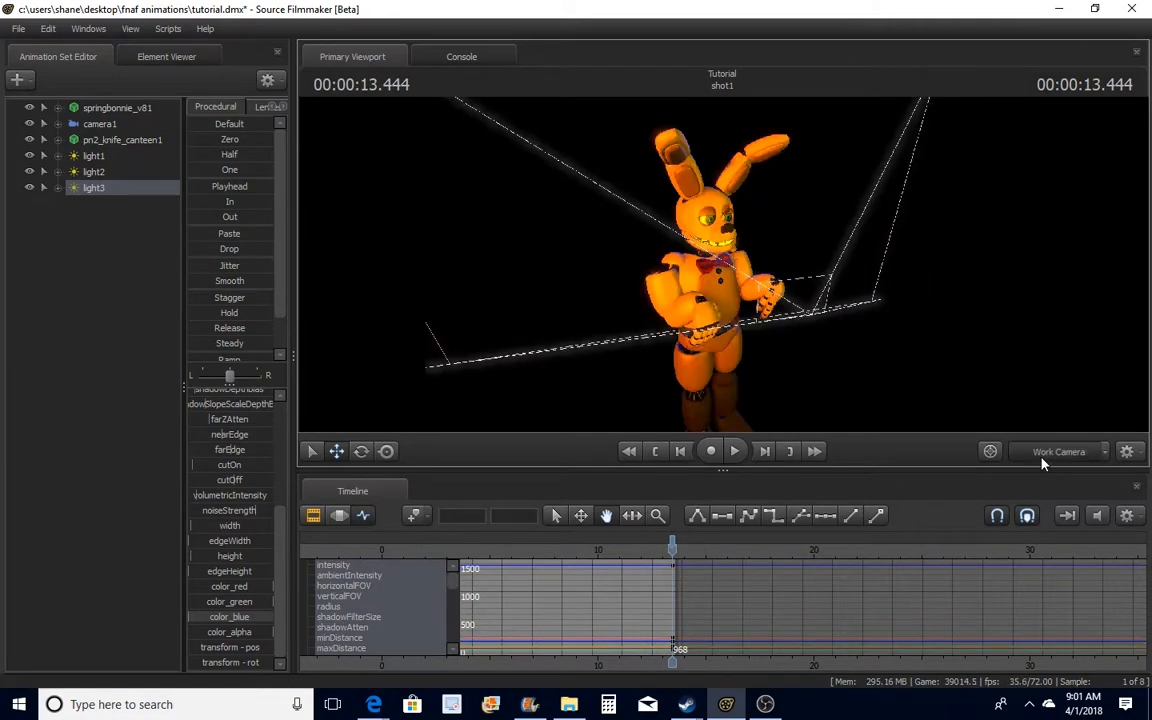
pyautogui.click(1041, 459)
# Lower light2's intensity slightly
pyautogui.scroll(5, 226, 410)
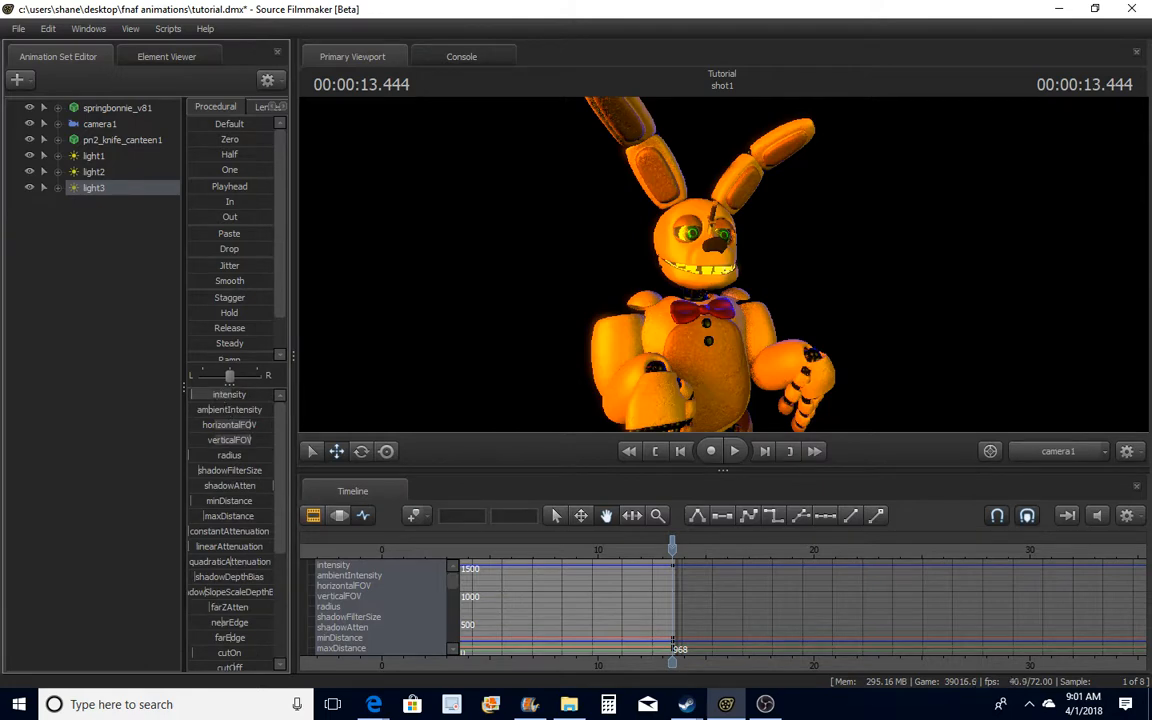
pyautogui.click(98, 171)
pyautogui.moveTo(208, 399)
pyautogui.mouseDown()
pyautogui.moveTo(185, 399)
pyautogui.moveTo(194, 395)
pyautogui.mouseUp()
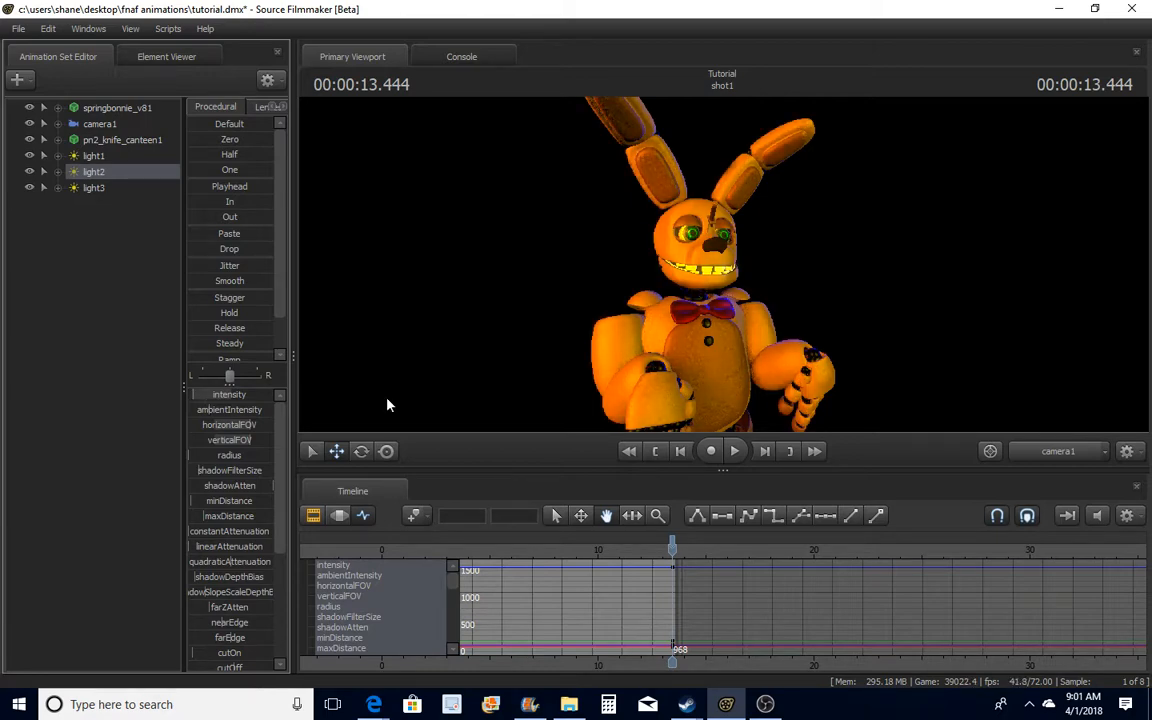
# Reduce light3's color_green a little and raise its color_blue slightly above the minimum
pyautogui.click(93, 187)
pyautogui.scroll(-4, 250, 520)
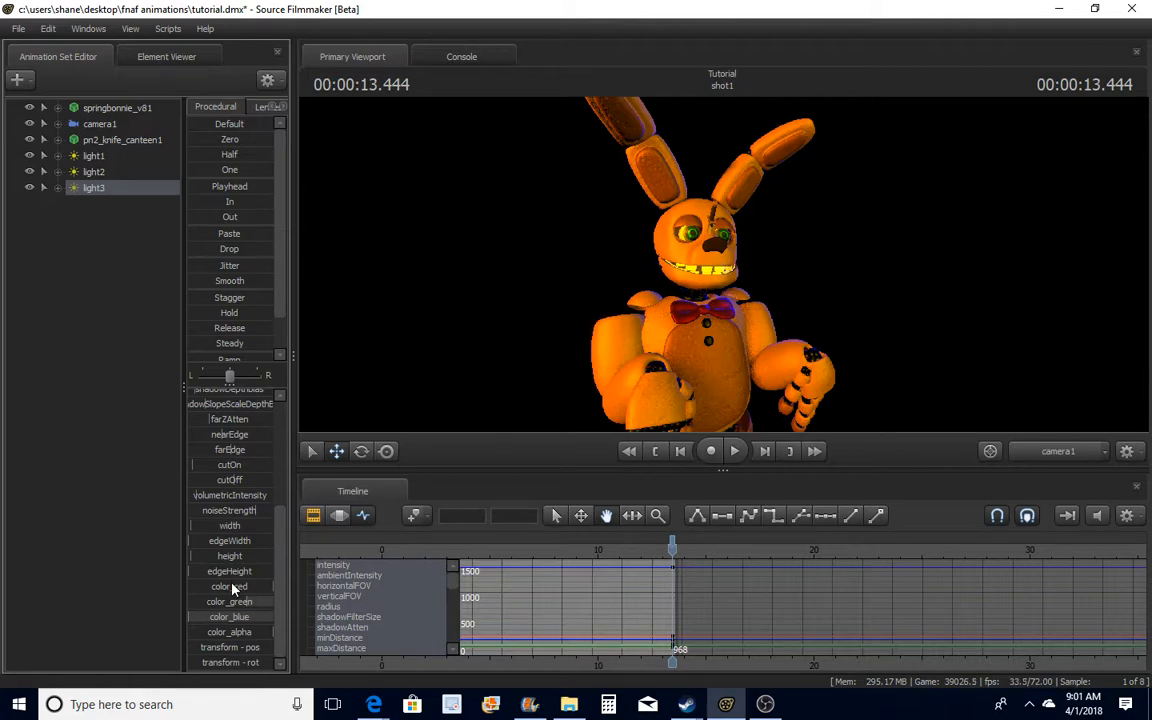
pyautogui.moveTo(208, 622); pyautogui.dragTo(222, 622)
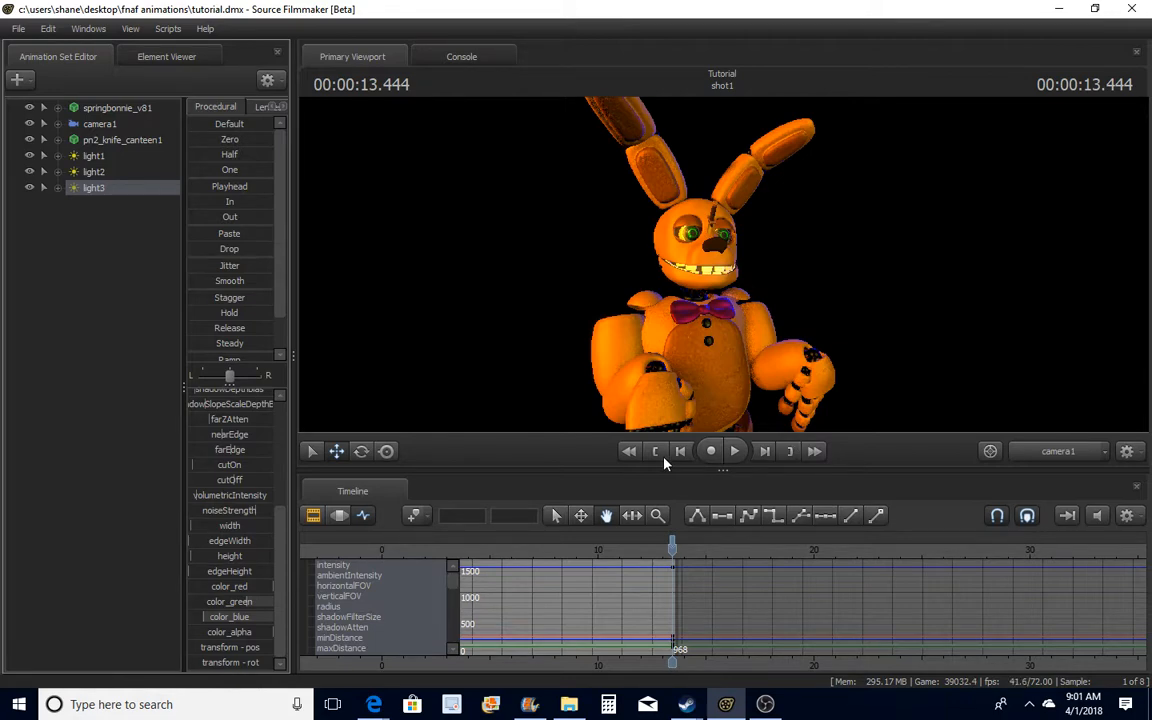
# Trim the end of the Tutorial movie clip to where shot1 ends in the Clip Editor, and return the playhead to the start
pyautogui.click(313, 515)
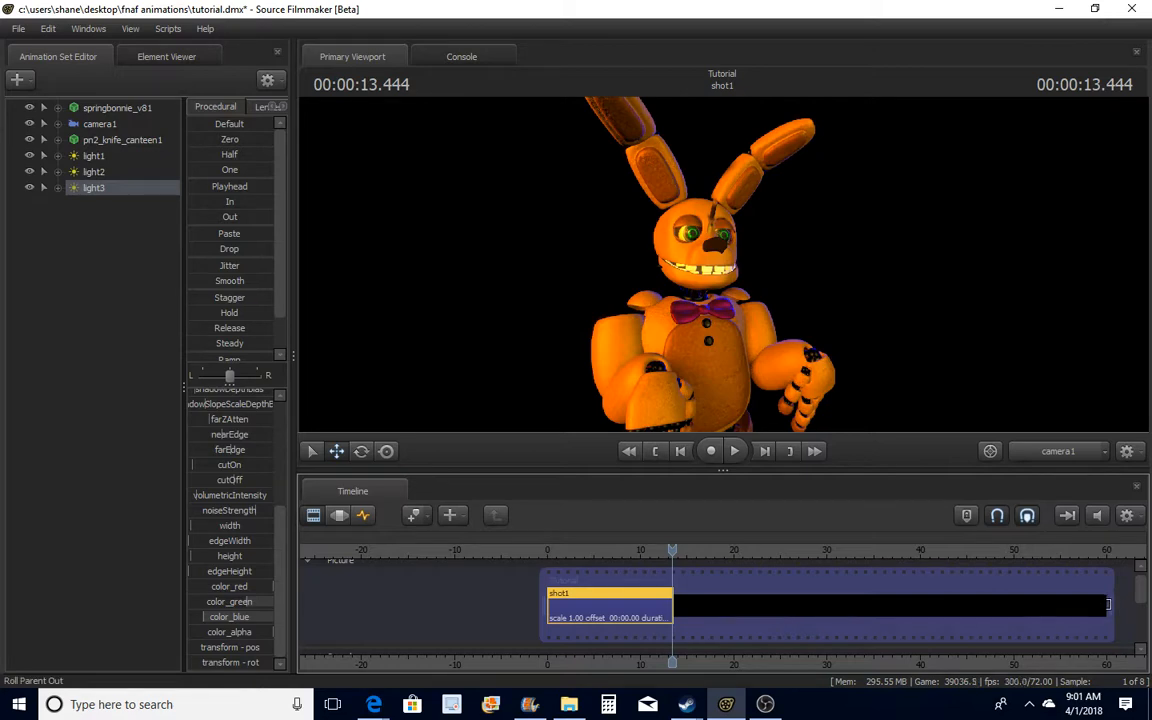
pyautogui.moveTo(1106, 606); pyautogui.dragTo(674, 606)
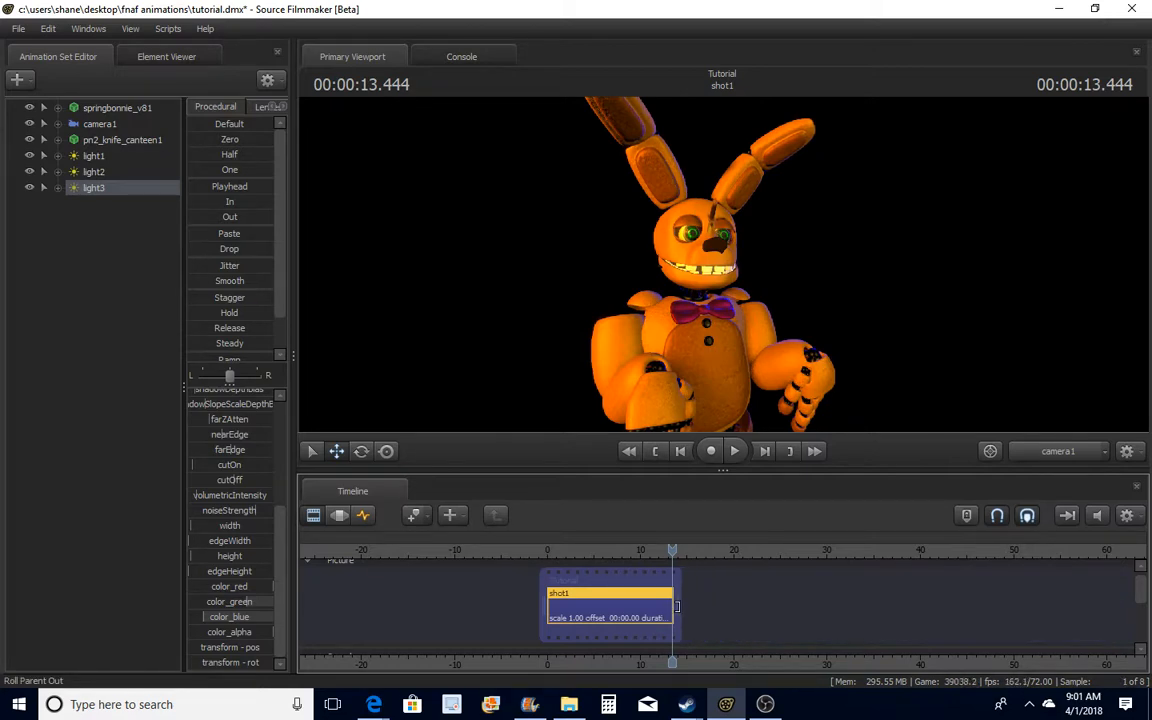
pyautogui.moveTo(669, 550); pyautogui.dragTo(584, 551)
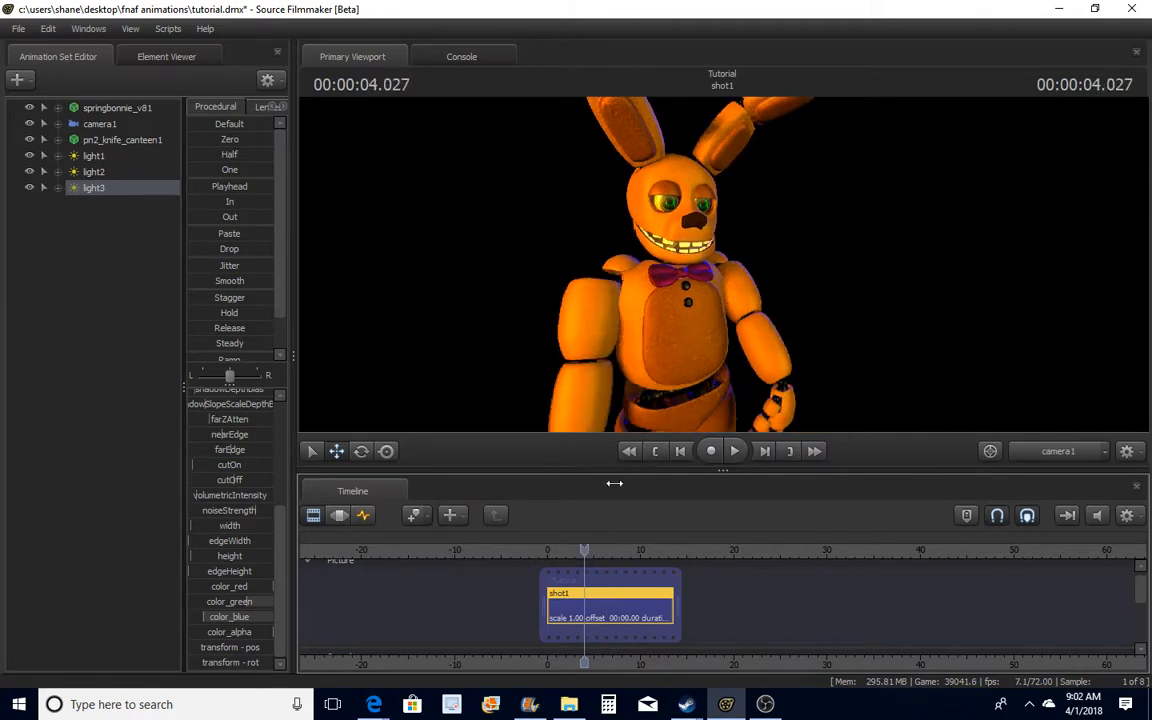
pyautogui.click(654, 452)
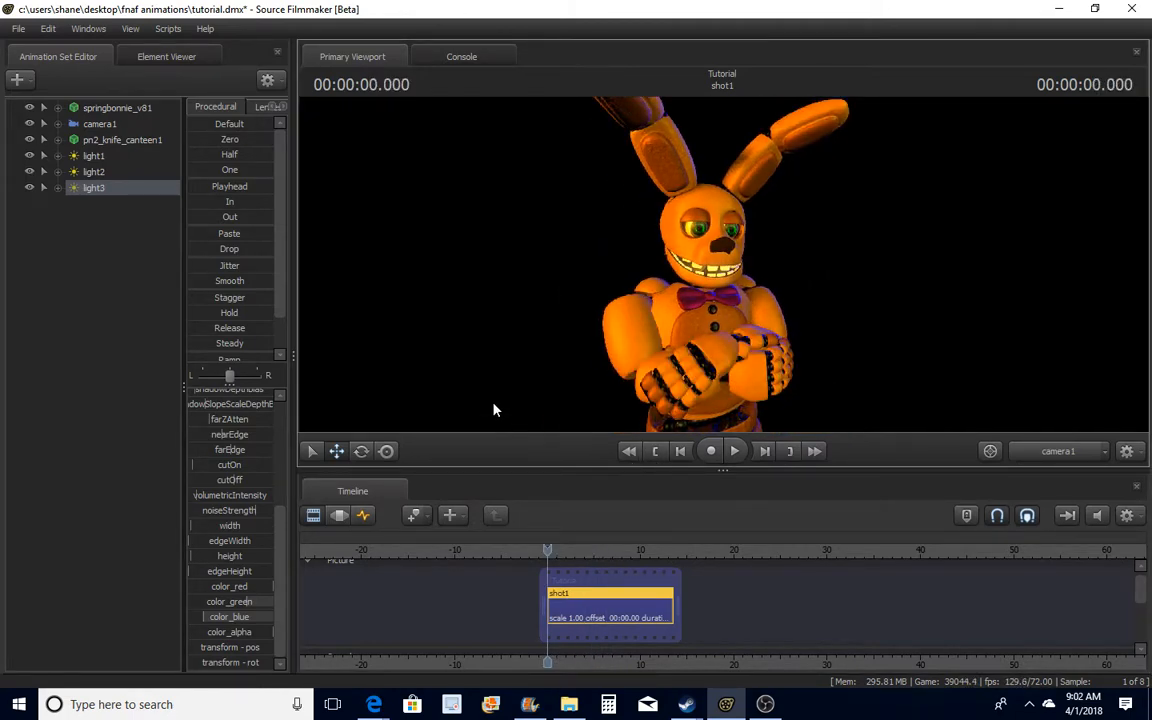
# Export the whole sequence as a 720p MP4 movie named tutorial, using MPEG4 with audio, into the fnaf animations folder
pyautogui.click(17, 29)
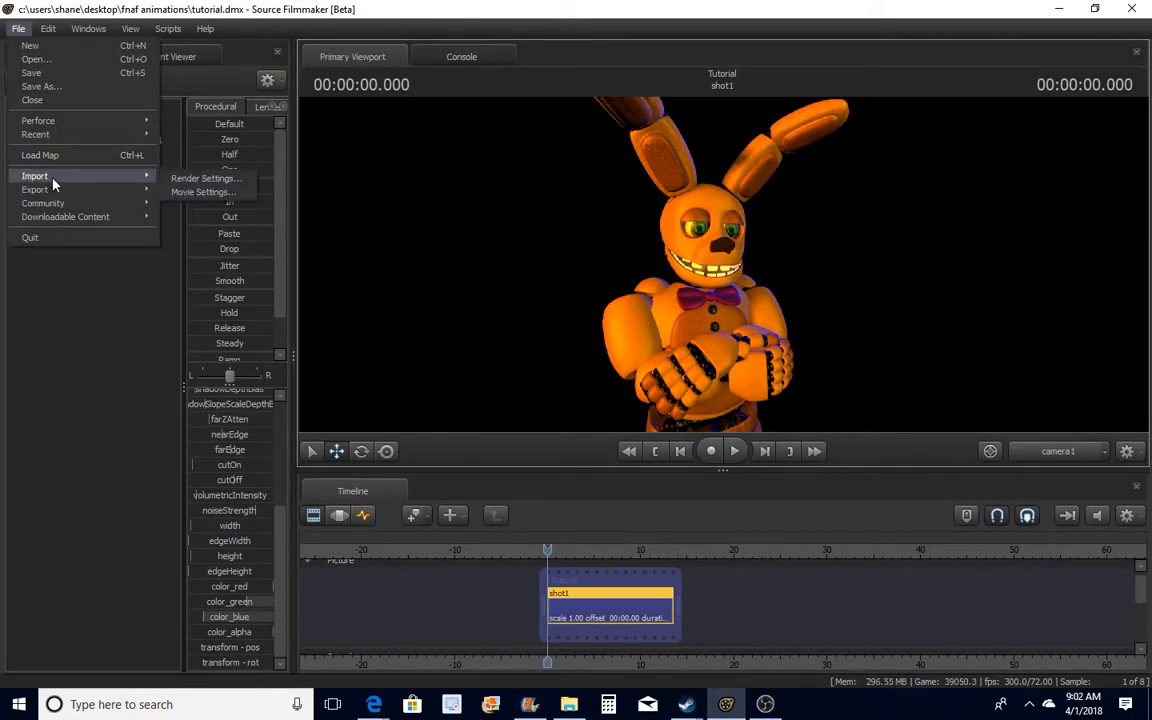
pyautogui.moveTo(141, 190)
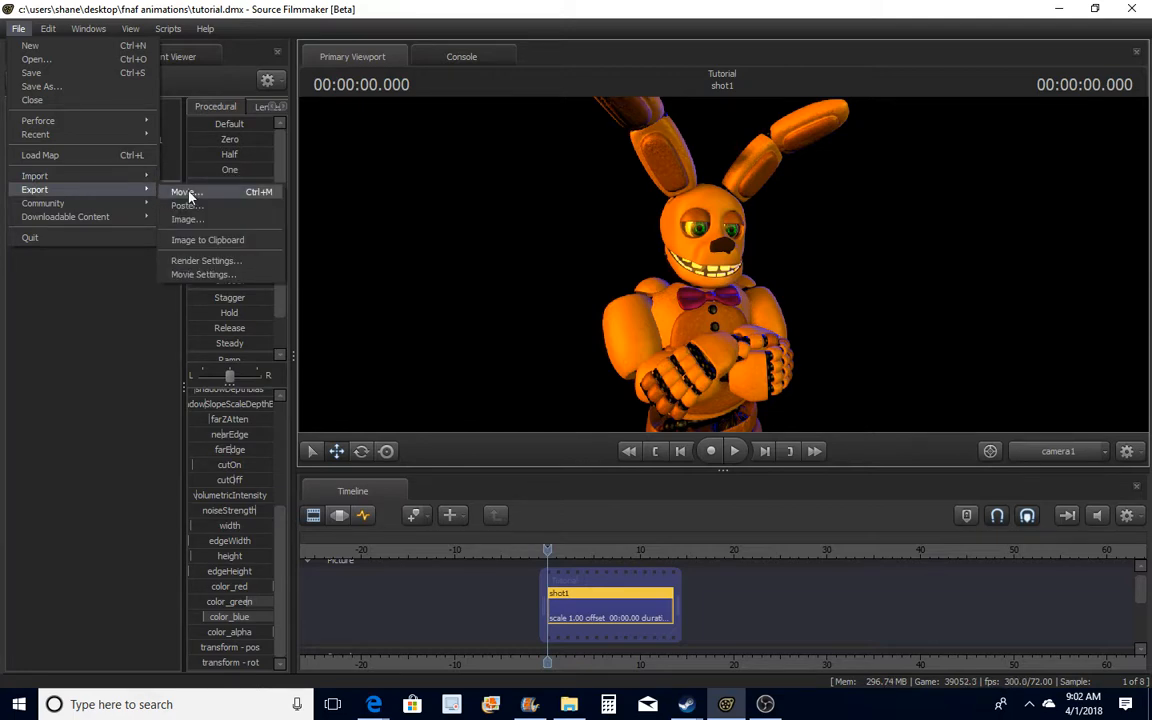
pyautogui.click(186, 192)
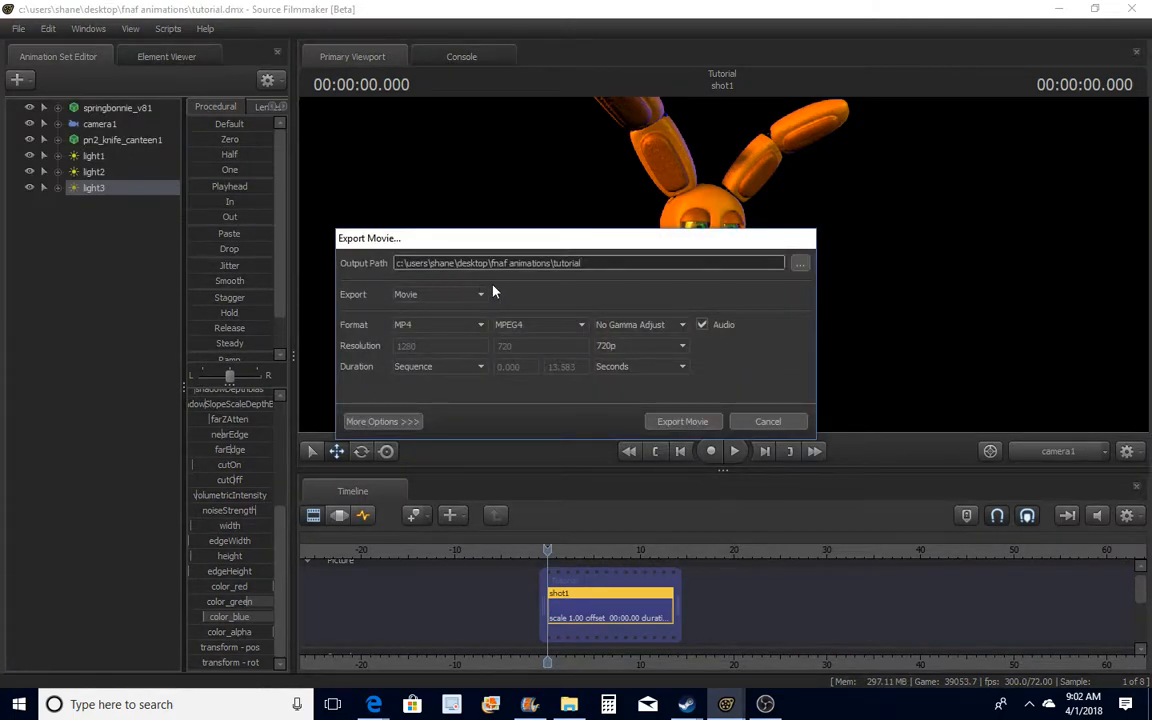
pyautogui.moveTo(582, 263)
pyautogui.mouseDown()
pyautogui.moveTo(510, 264)
pyautogui.moveTo(586, 278)
pyautogui.mouseUp()
pyautogui.click(688, 422)
pyautogui.click(765, 704)
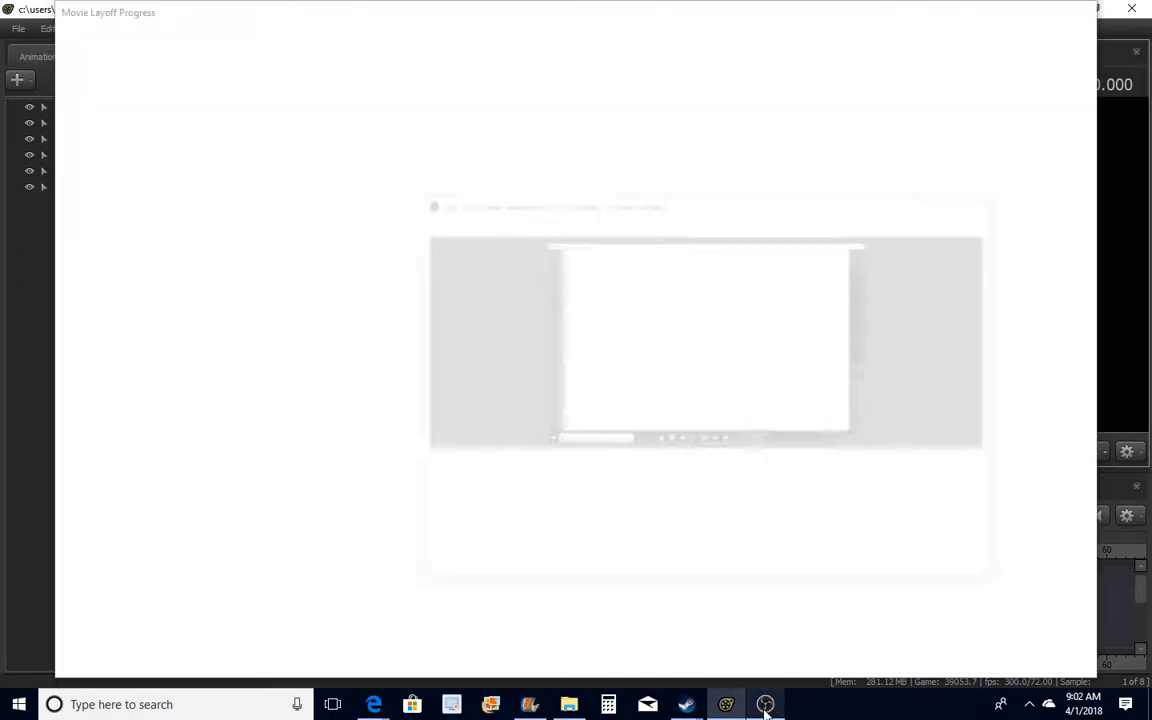